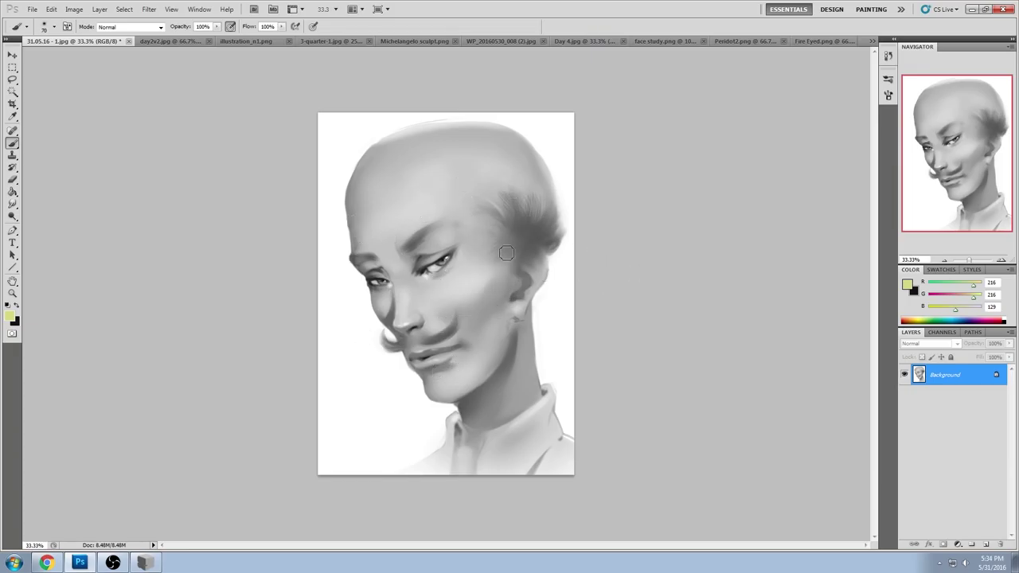
# Step: Sketch temporary marker loops around the face and hair, then undo them
pyautogui.moveTo(360, 278)
pyautogui.mouseDown()
pyautogui.moveTo(524, 244)
pyautogui.moveTo(389, 328)
pyautogui.mouseUp()
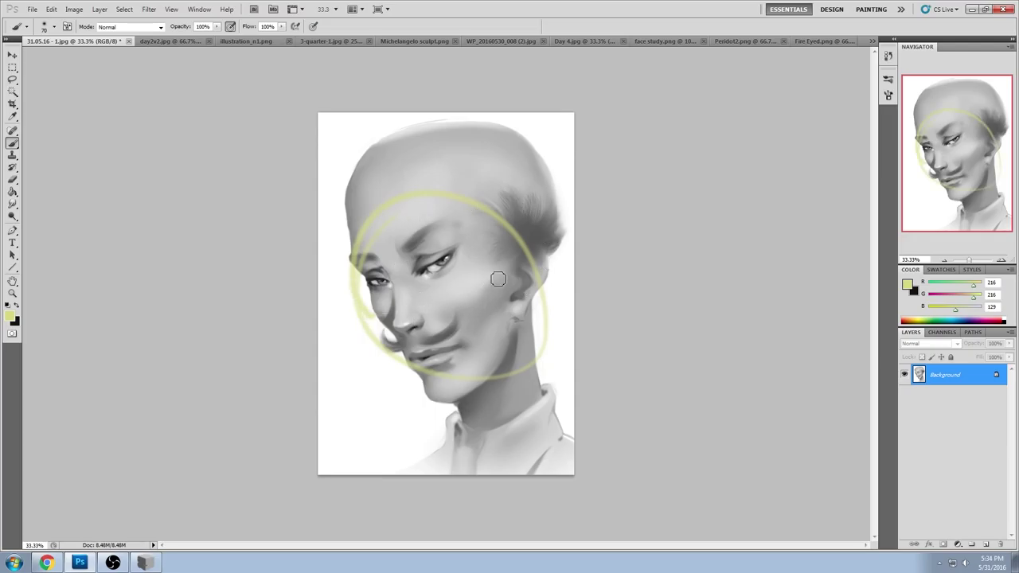
pyautogui.hotkey('ctrl', 'z')
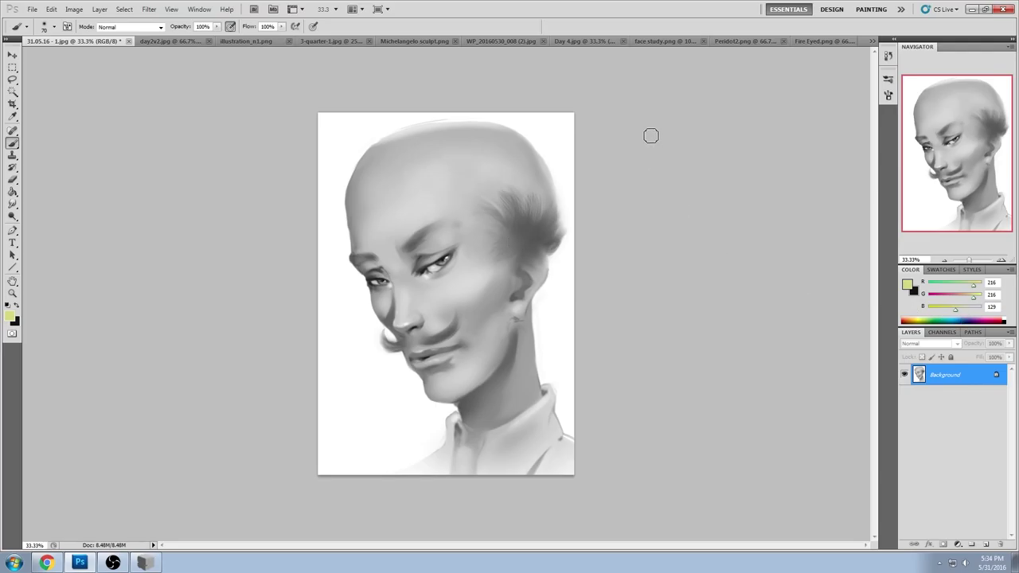
pyautogui.moveTo(490, 254); pyautogui.dragTo(510, 218)
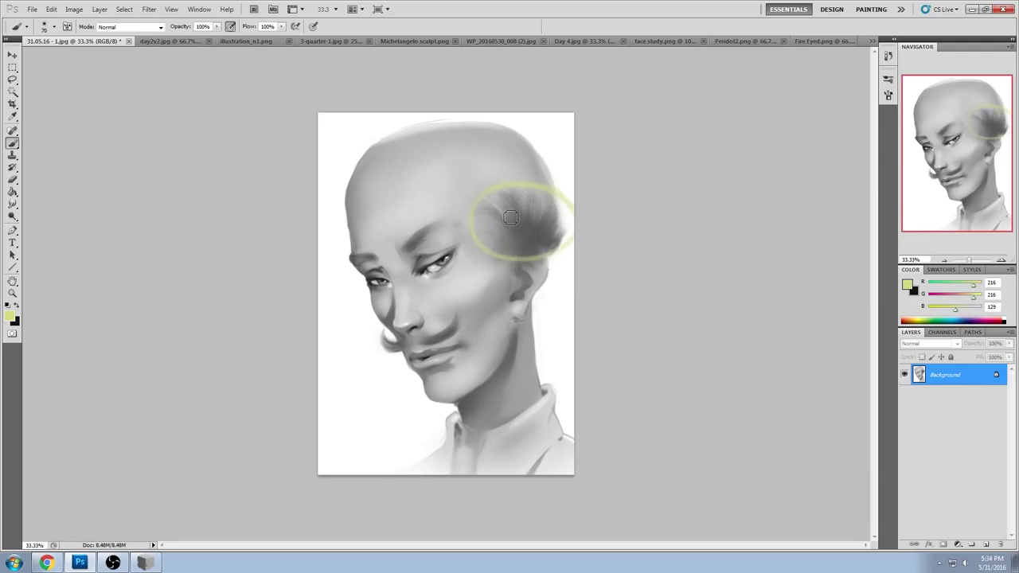
pyautogui.hotkey('ctrl', 'z')
# Step: Add an empty Layer 1, mark and undo guide loops on it, then select the Background layer
pyautogui.click(985, 544)
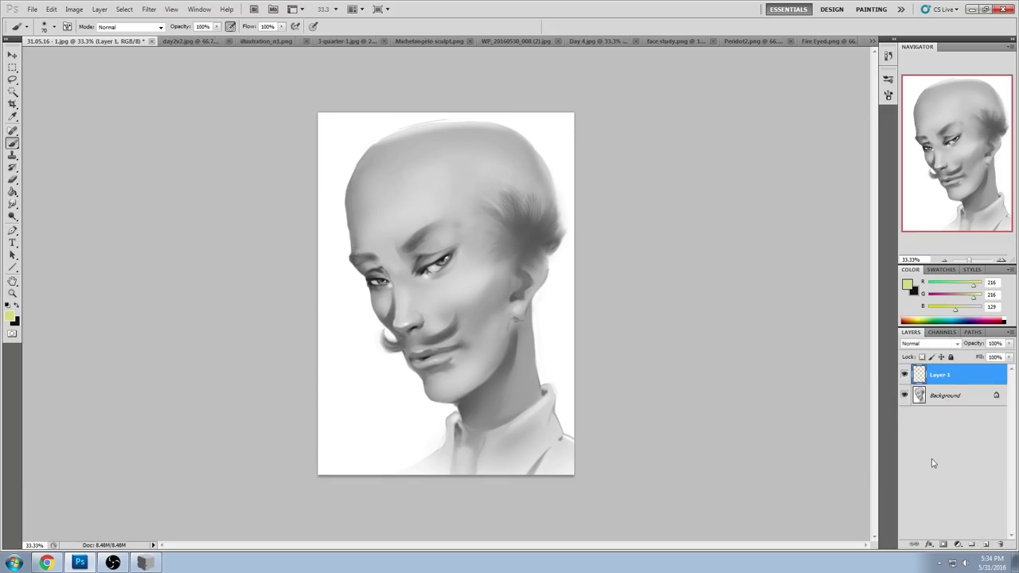
pyautogui.moveTo(530, 178); pyautogui.dragTo(450, 196)
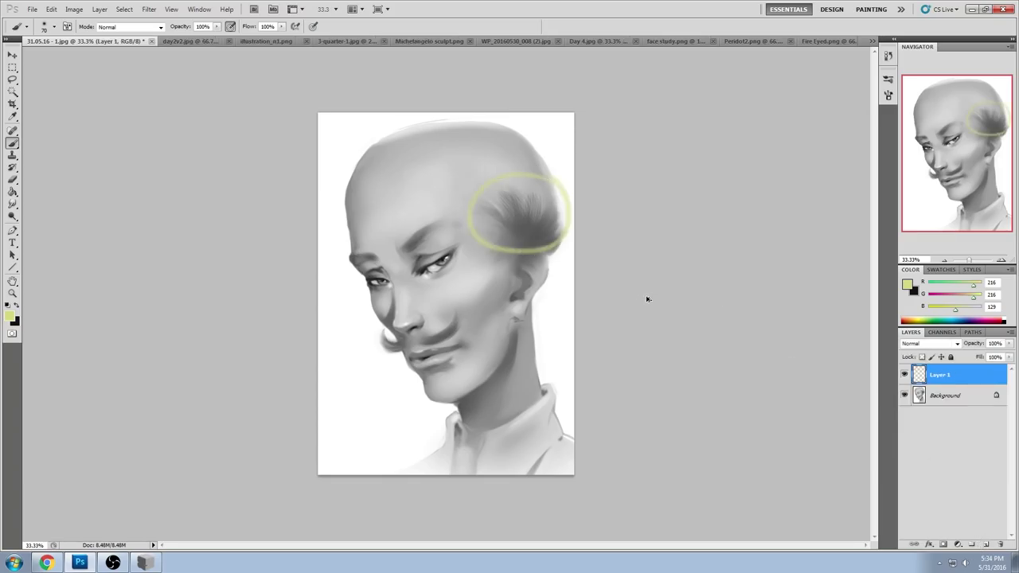
pyautogui.hotkey('ctrl', 'z')
pyautogui.moveTo(441, 190)
pyautogui.mouseDown()
pyautogui.moveTo(395, 402)
pyautogui.moveTo(512, 371)
pyautogui.moveTo(451, 186)
pyautogui.mouseUp()
pyautogui.hotkey('ctrl', 'z')
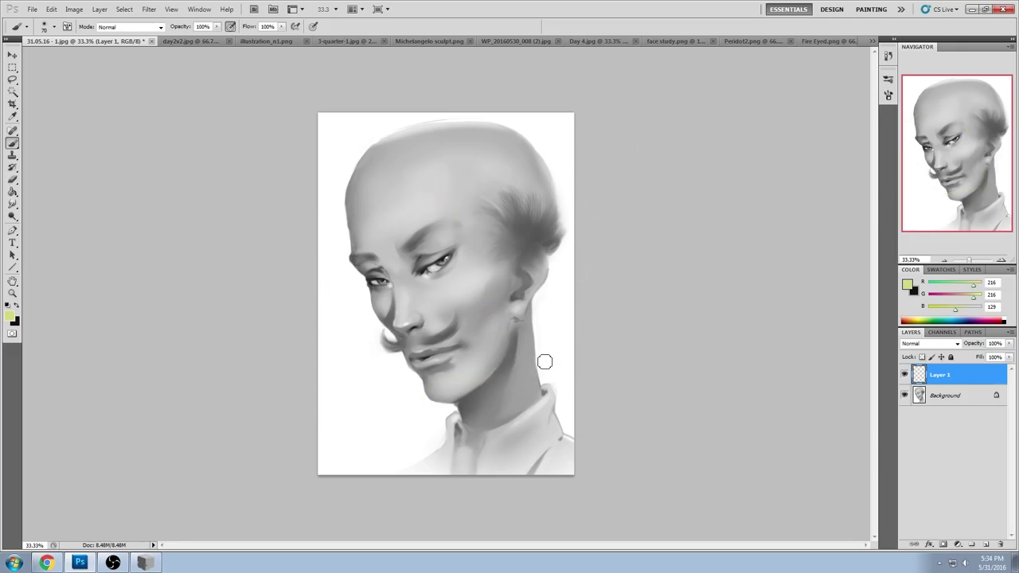
pyautogui.moveTo(403, 427); pyautogui.dragTo(445, 415)
pyautogui.hotkey('ctrl', 'z')
pyautogui.moveTo(533, 143); pyautogui.dragTo(565, 122)
pyautogui.click(964, 398)
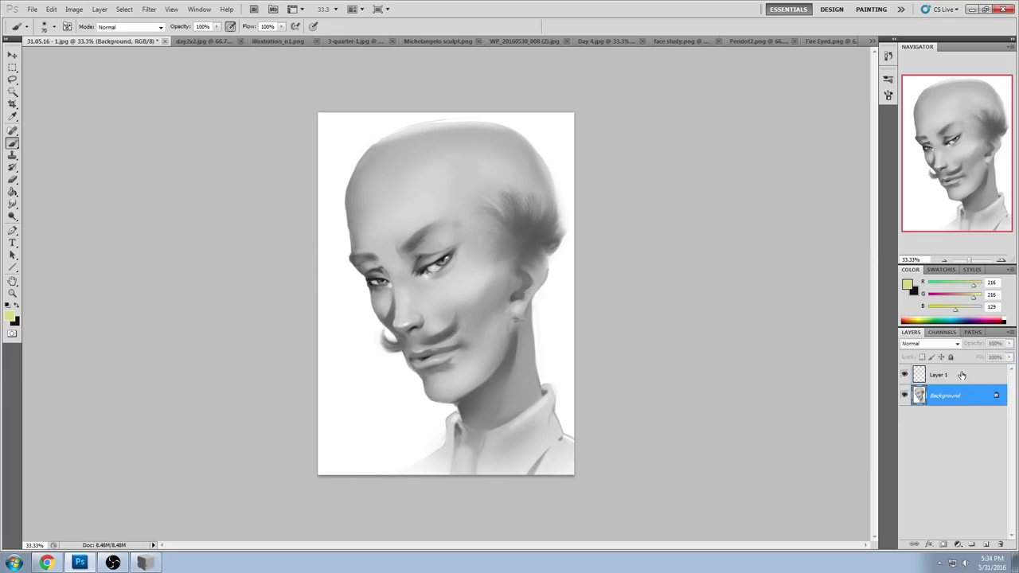
# Step: Unlock the Background as Layer 0 and bring up the Liquify filter
pyautogui.doubleClick(970, 397)
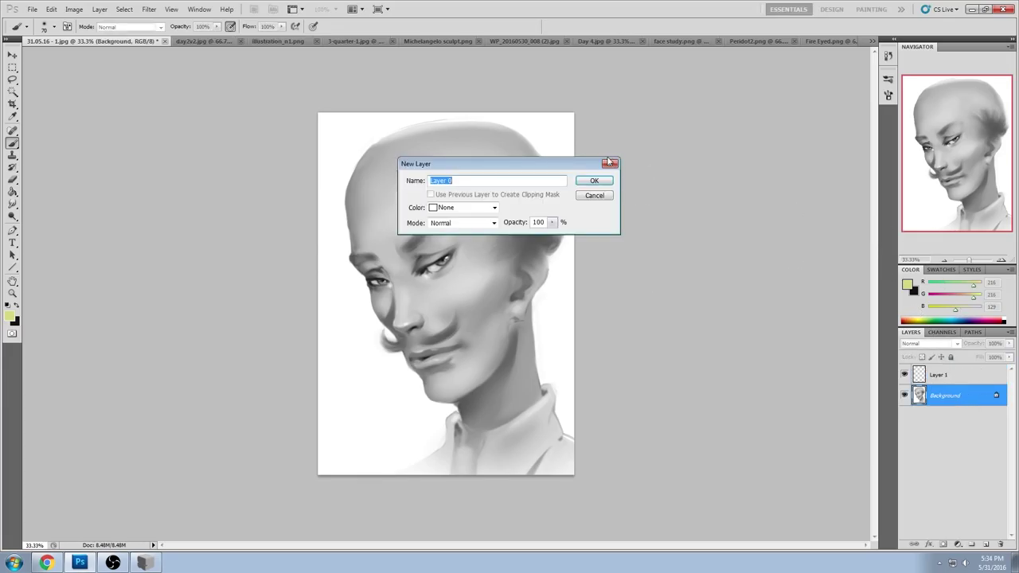
pyautogui.click(592, 189)
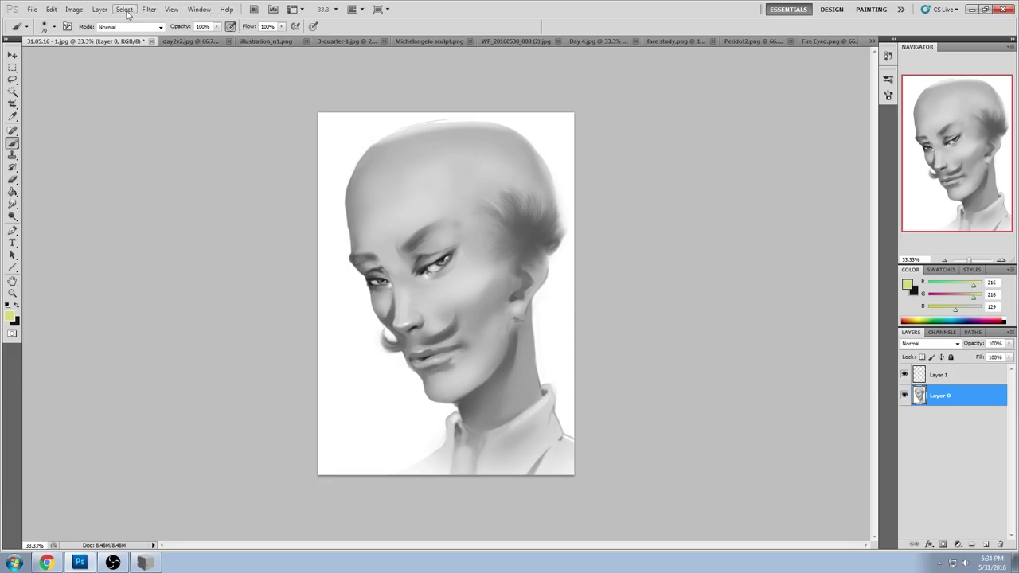
pyautogui.click(150, 9)
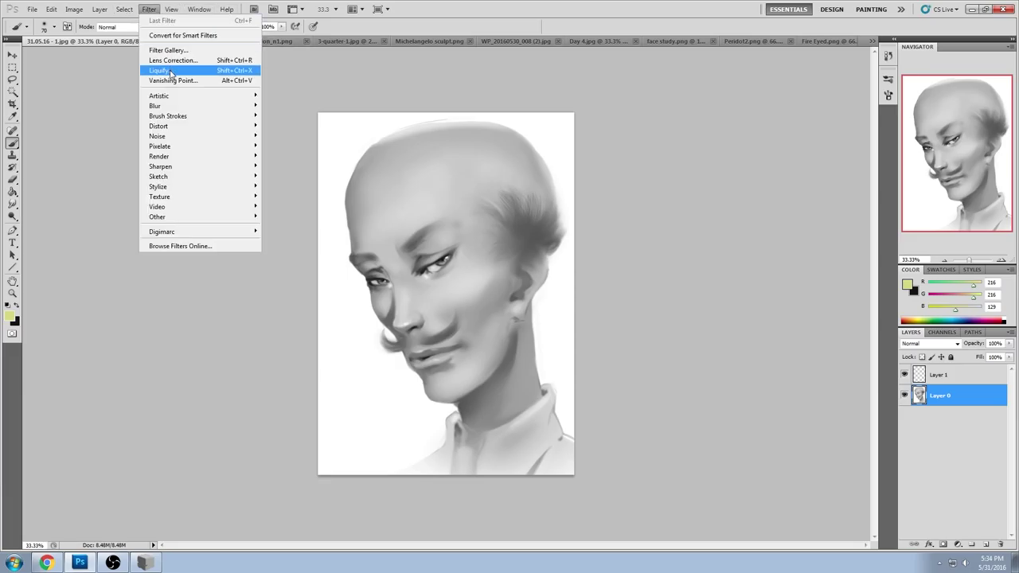
pyautogui.click(163, 70)
# Step: Forward-warp the right-side hair and upper head with brush sizes 915, then 556
pyautogui.moveTo(601, 164)
pyautogui.mouseDown()
pyautogui.moveTo(600, 189)
pyautogui.moveTo(586, 216)
pyautogui.moveTo(558, 219)
pyautogui.moveTo(552, 147)
pyautogui.moveTo(562, 180)
pyautogui.mouseUp()
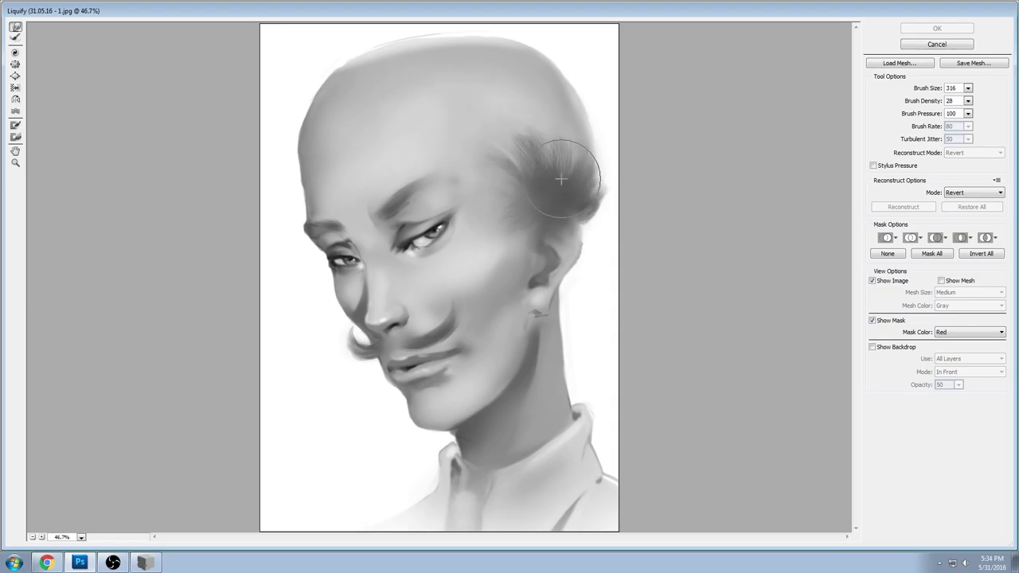
pyautogui.click(968, 88)
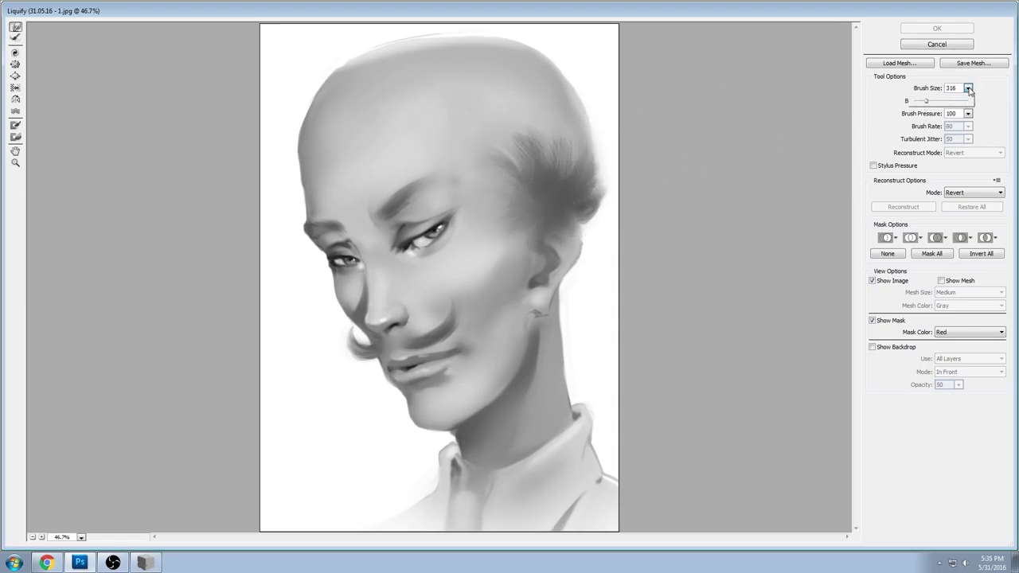
pyautogui.moveTo(944, 103); pyautogui.dragTo(947, 103)
pyautogui.moveTo(550, 141)
pyautogui.mouseDown()
pyautogui.moveTo(580, 145)
pyautogui.moveTo(593, 114)
pyautogui.moveTo(565, 47)
pyautogui.moveTo(535, 44)
pyautogui.moveTo(529, 165)
pyautogui.moveTo(593, 160)
pyautogui.moveTo(585, 170)
pyautogui.moveTo(574, 95)
pyautogui.moveTo(495, 37)
pyautogui.moveTo(443, 31)
pyautogui.moveTo(313, 61)
pyautogui.mouseUp()
pyautogui.moveTo(548, 66)
pyautogui.mouseDown()
pyautogui.moveTo(587, 144)
pyautogui.moveTo(560, 96)
pyautogui.moveTo(517, 74)
pyautogui.moveTo(419, 61)
pyautogui.moveTo(357, 72)
pyautogui.moveTo(552, 103)
pyautogui.moveTo(584, 177)
pyautogui.mouseUp()
pyautogui.moveTo(970, 88); pyautogui.dragTo(936, 102)
pyautogui.moveTo(592, 117)
pyautogui.mouseDown()
pyautogui.moveTo(553, 114)
pyautogui.moveTo(547, 79)
pyautogui.moveTo(512, 50)
pyautogui.moveTo(563, 113)
pyautogui.moveTo(576, 175)
pyautogui.moveTo(560, 164)
pyautogui.moveTo(596, 199)
pyautogui.moveTo(587, 157)
pyautogui.moveTo(578, 191)
pyautogui.moveTo(591, 241)
pyautogui.moveTo(566, 136)
pyautogui.mouseUp()
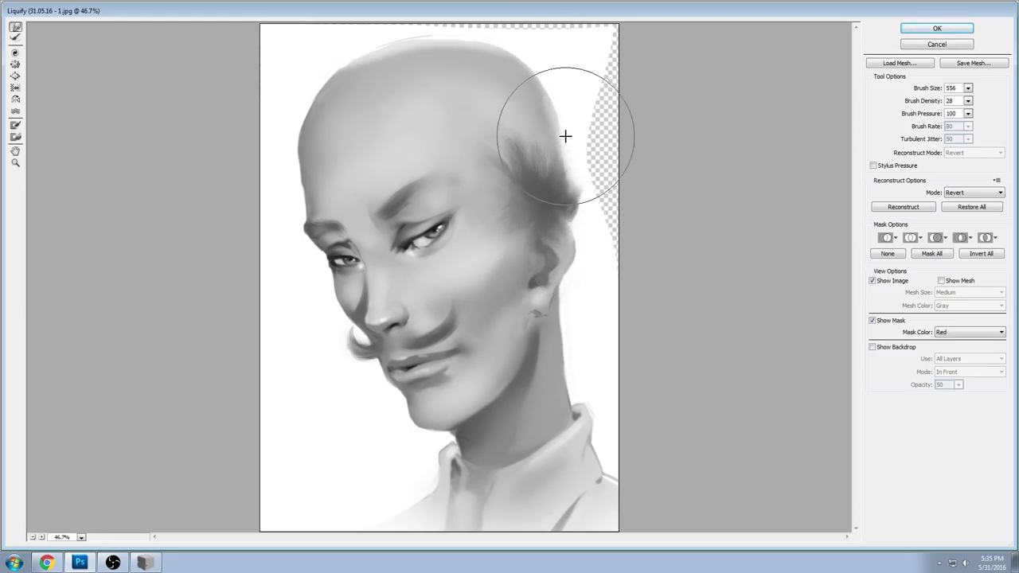
# Step: Push the neck and collar outward with a 334 brush and apply the Liquify warp
pyautogui.moveTo(569, 373)
pyautogui.mouseDown()
pyautogui.moveTo(568, 362)
pyautogui.moveTo(597, 394)
pyautogui.moveTo(589, 366)
pyautogui.moveTo(602, 396)
pyautogui.moveTo(626, 282)
pyautogui.mouseUp()
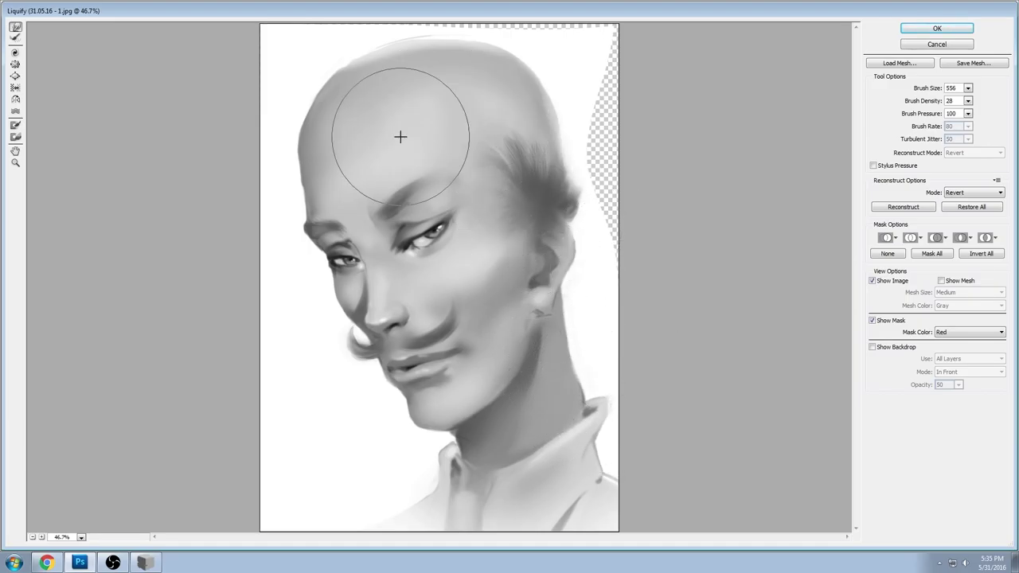
pyautogui.moveTo(605, 416)
pyautogui.mouseDown()
pyautogui.moveTo(599, 458)
pyautogui.moveTo(615, 468)
pyautogui.moveTo(648, 476)
pyautogui.mouseUp()
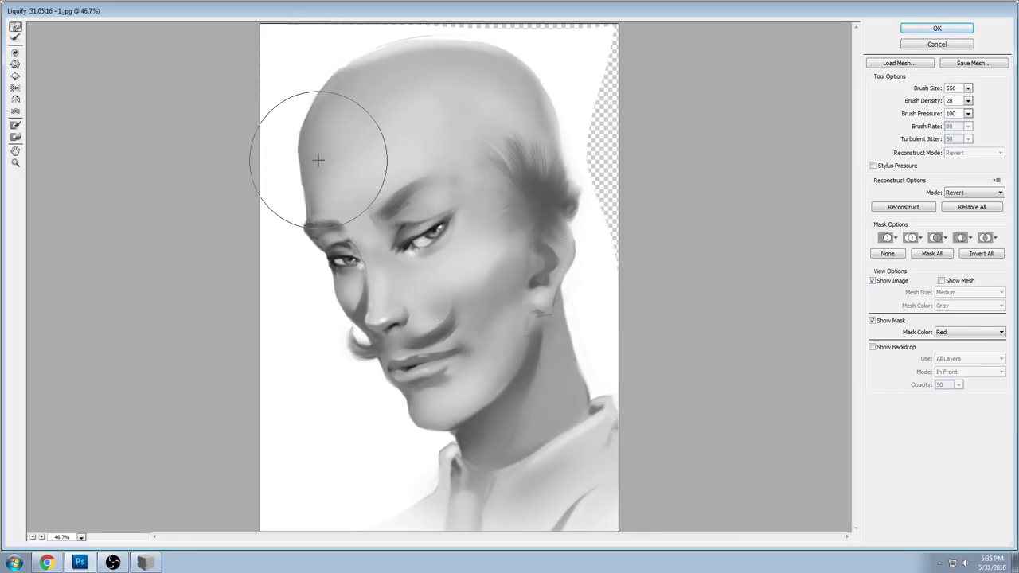
pyautogui.click(968, 87)
pyautogui.press(']')
pyautogui.press(']')
pyautogui.press(']')
pyautogui.press(']')
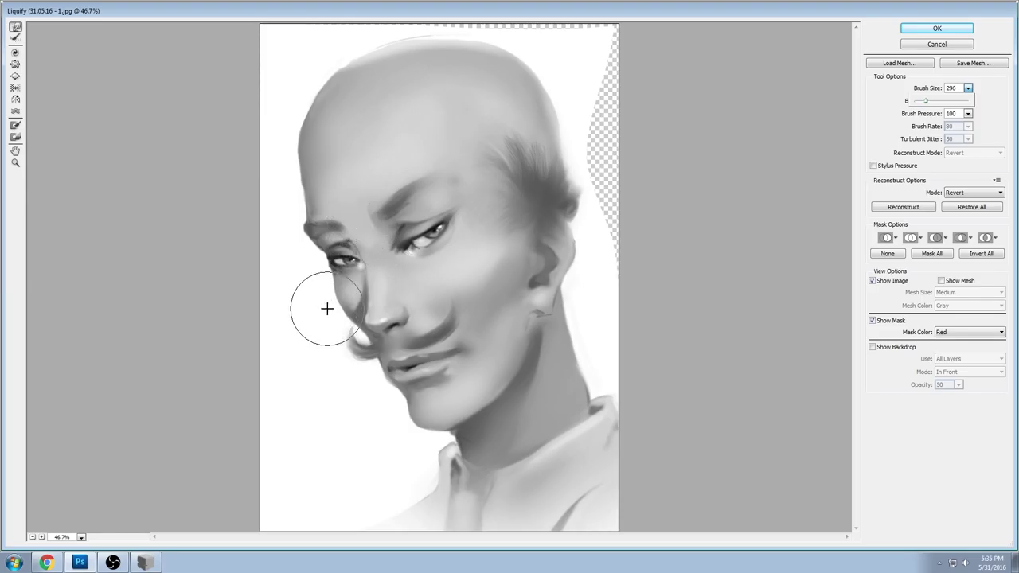
pyautogui.press(']')
pyautogui.press(']')
pyautogui.press(']')
pyautogui.press(']')
pyautogui.press(']')
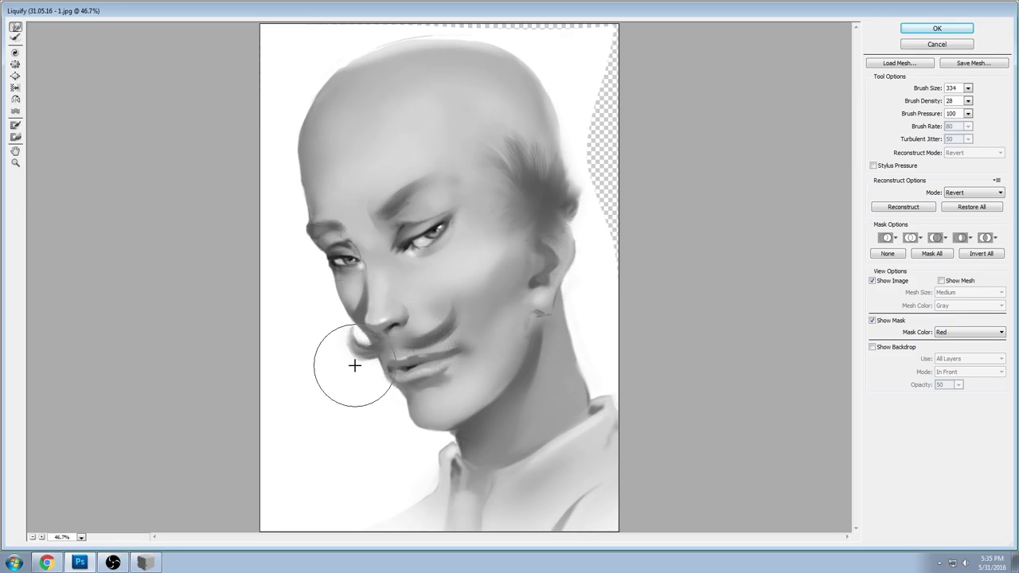
pyautogui.click(956, 30)
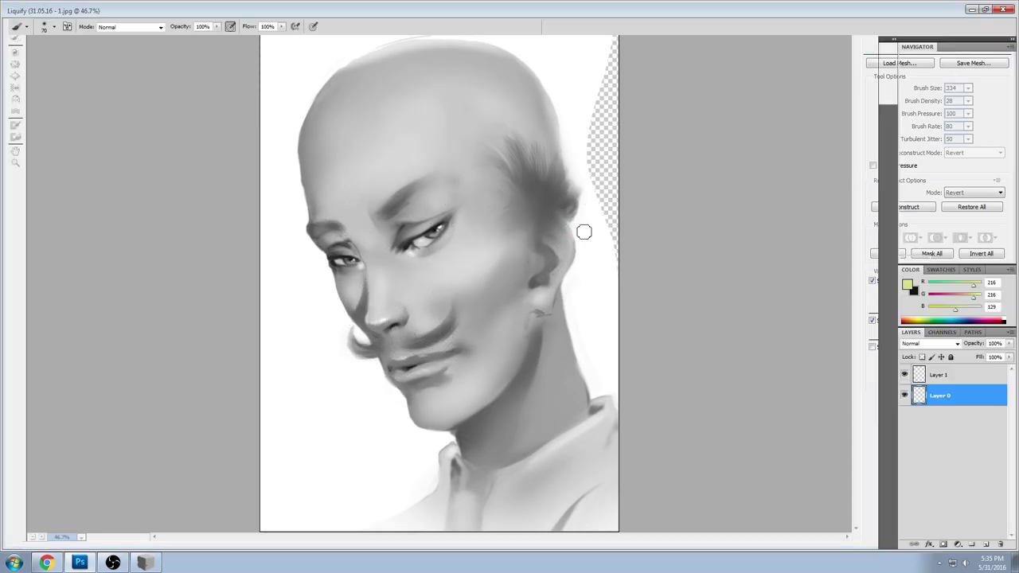
# Step: Paint out the dark hair patch on the head's right using airbrush and greys sampled from the head
pyautogui.press('v')
pyautogui.press('b')
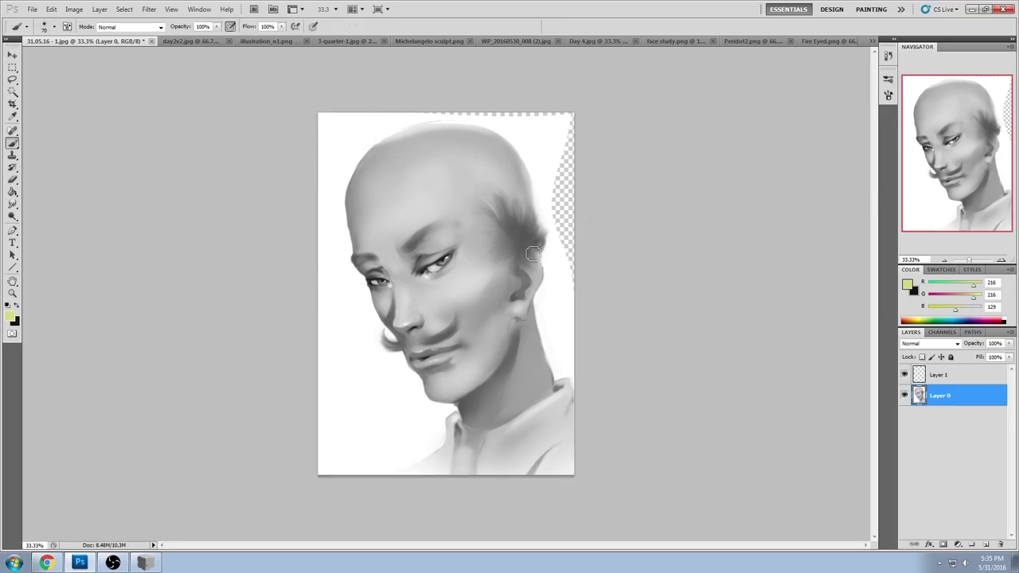
pyautogui.keyDown('alt'); pyautogui.click(485, 185); pyautogui.keyUp('alt')
pyautogui.click(229, 25)
pyautogui.moveTo(449, 174); pyautogui.dragTo(513, 251)
pyautogui.keyDown('alt'); pyautogui.click(482, 170); pyautogui.keyUp('alt')
pyautogui.moveTo(521, 211); pyautogui.dragTo(526, 235)
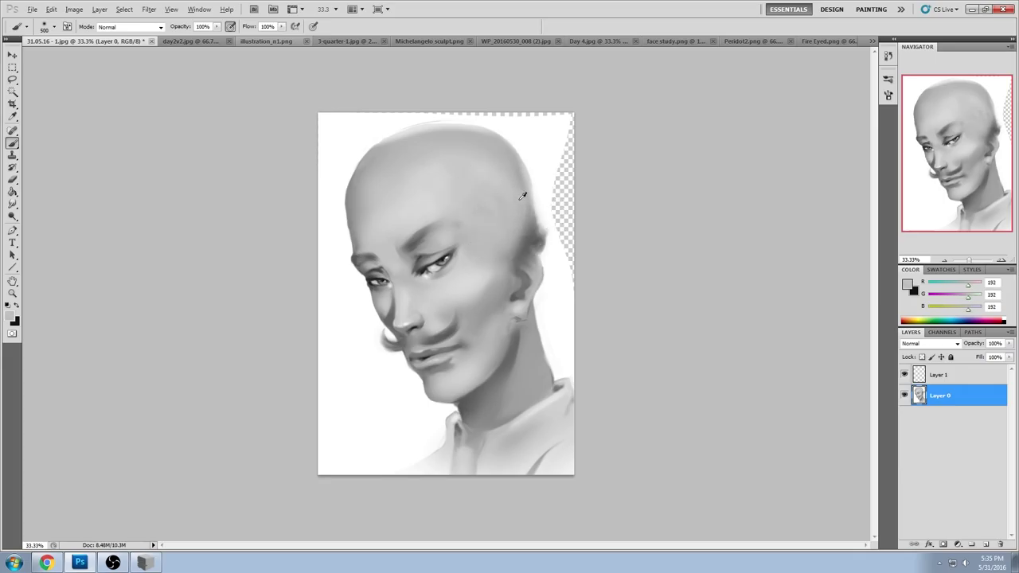
pyautogui.keyDown('alt'); pyautogui.click(538, 241); pyautogui.keyUp('alt')
pyautogui.keyDown('alt'); pyautogui.click(527, 211); pyautogui.keyUp('alt')
pyautogui.moveTo(538, 230); pyautogui.dragTo(524, 250)
pyautogui.keyDown('alt'); pyautogui.click(546, 207); pyautogui.keyUp('alt')
pyautogui.moveTo(544, 208); pyautogui.dragTo(541, 250)
# Step: Add Layer 2 below Layer 0, fill it white, and merge Layer 0 down into it
pyautogui.press('alt')
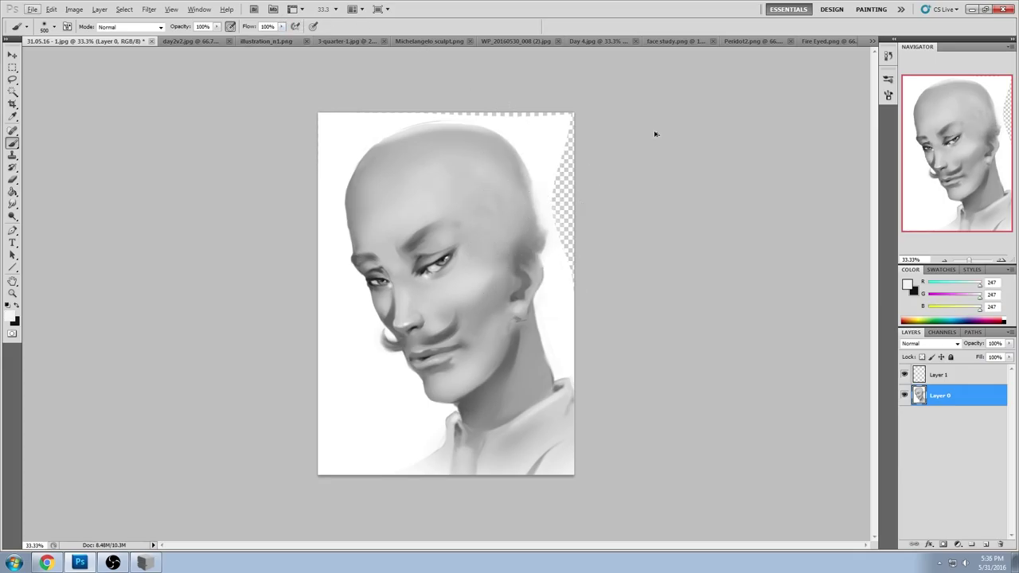
pyautogui.click(986, 544)
pyautogui.moveTo(965, 413); pyautogui.dragTo(965, 420)
pyautogui.press('g')
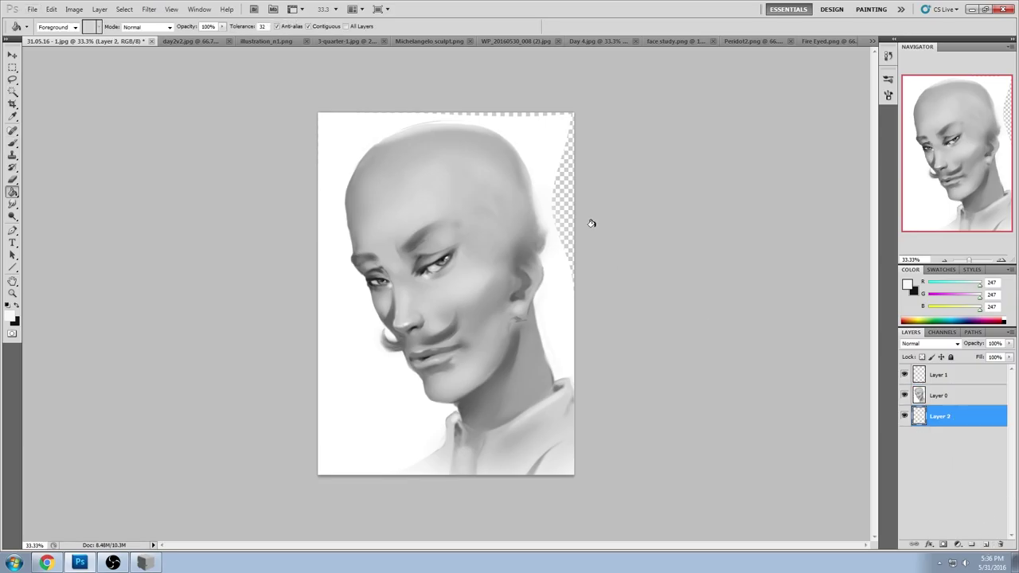
pyautogui.click(563, 152)
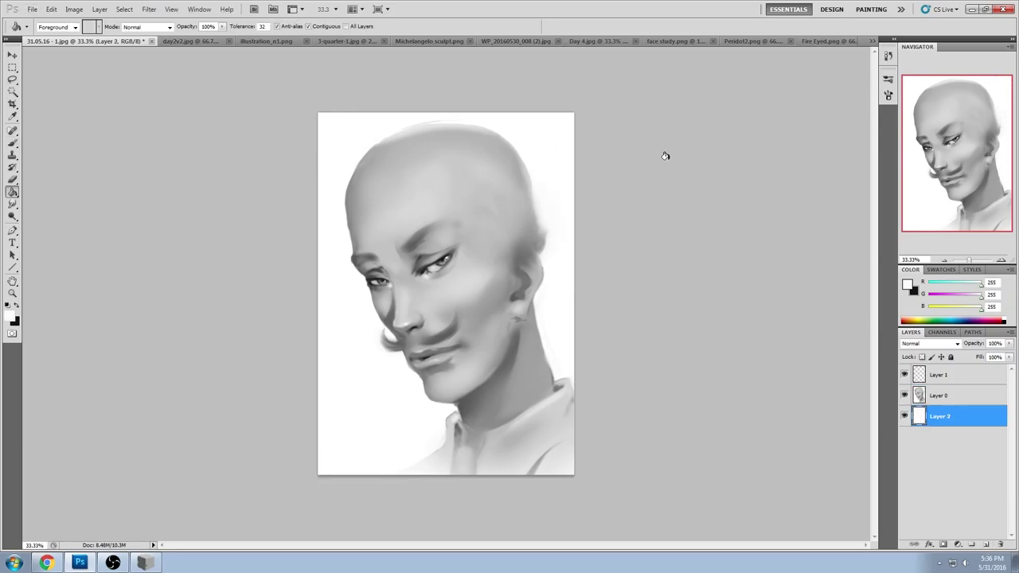
pyautogui.rightClick(949, 398)
pyautogui.click(924, 365)
# Step: With a smaller brush, paint the head's right edge white and shade grey behind the ear
pyautogui.press('b')
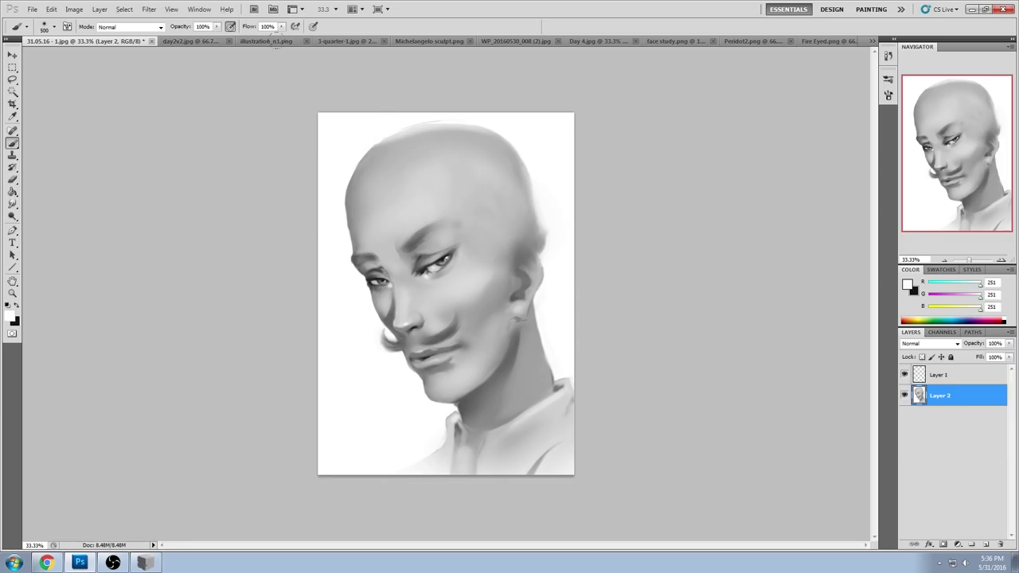
pyautogui.press('[')
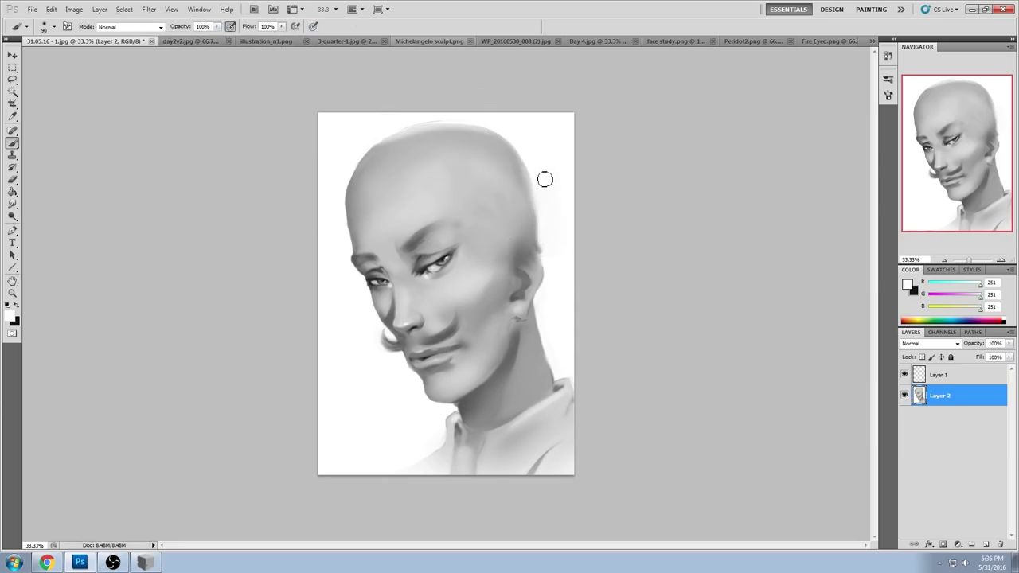
pyautogui.moveTo(536, 199); pyautogui.dragTo(539, 191)
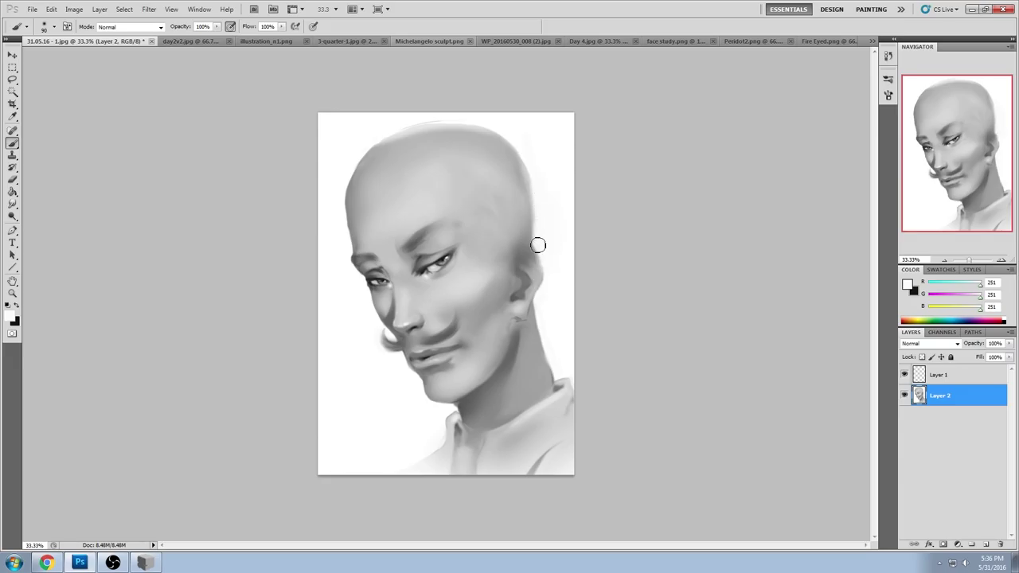
pyautogui.keyDown('alt'); pyautogui.click(518, 250); pyautogui.keyUp('alt')
pyautogui.moveTo(510, 235); pyautogui.dragTo(518, 292)
pyautogui.keyDown('alt'); pyautogui.click(553, 265); pyautogui.keyUp('alt')
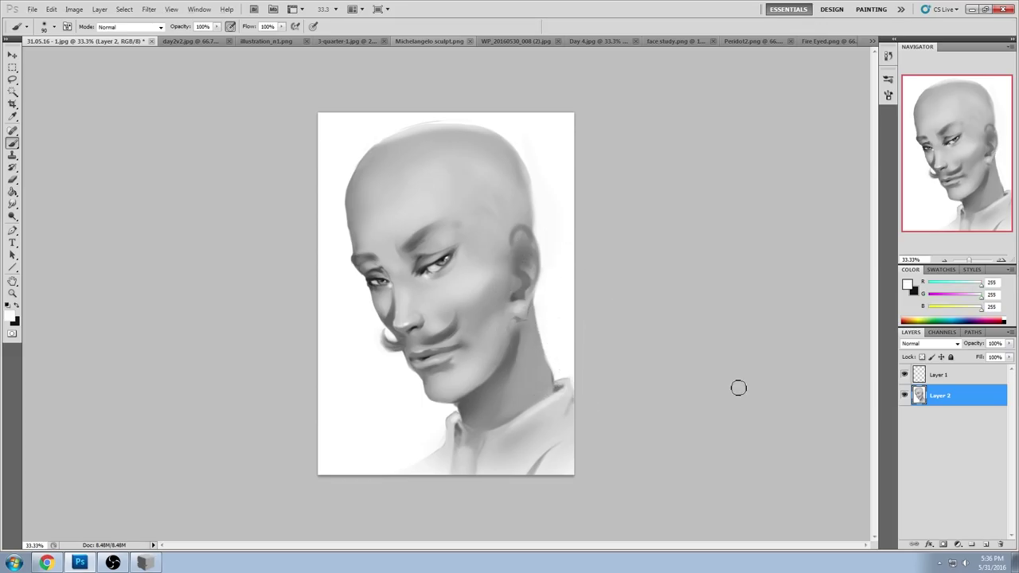
# Step: In Liquify, pucker the right eye area using brush size 825 and density 38
pyautogui.click(149, 9)
pyautogui.click(164, 70)
pyautogui.moveTo(968, 88); pyautogui.dragTo(940, 102)
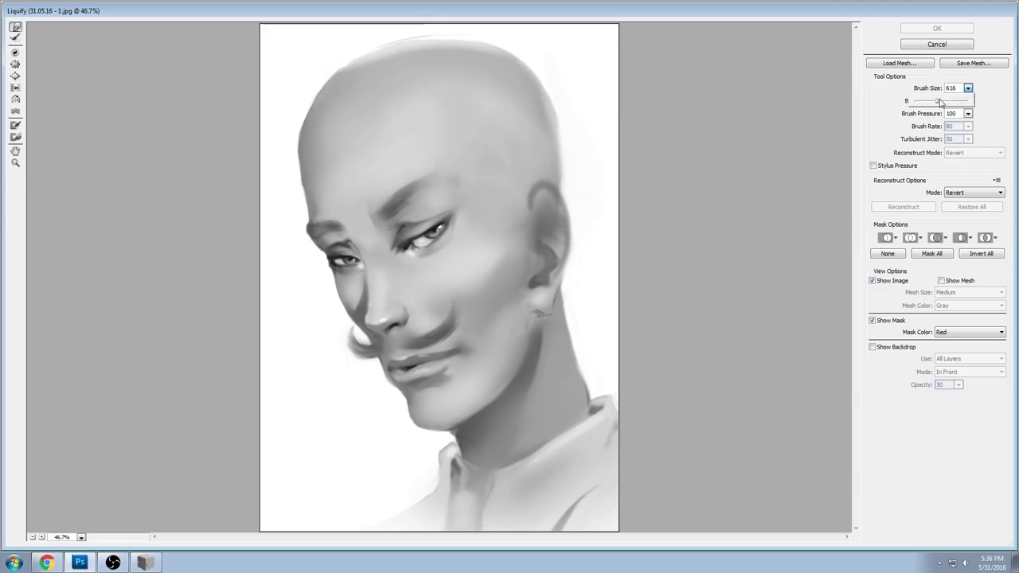
pyautogui.click(15, 63)
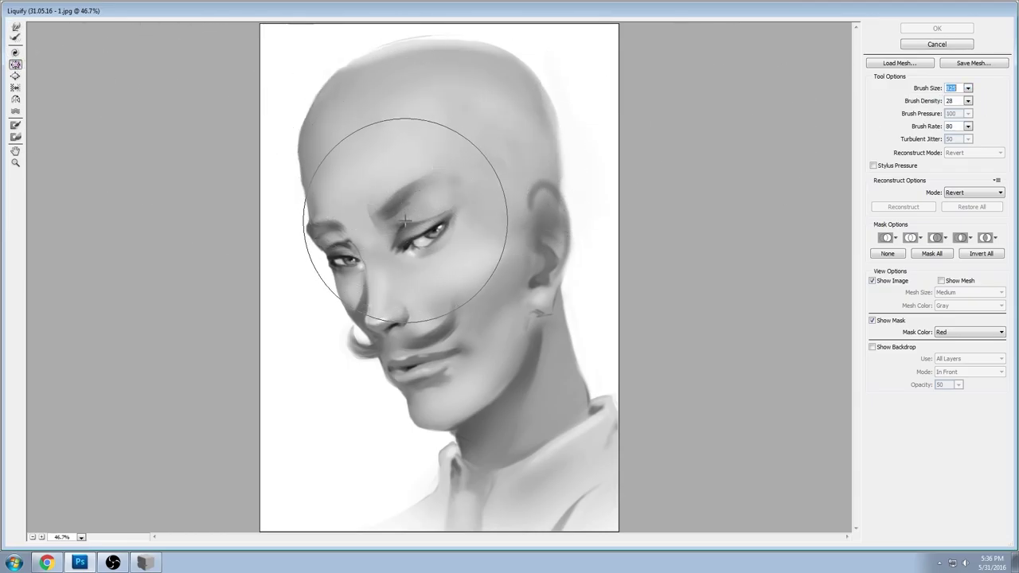
pyautogui.write('825')
pyautogui.click(968, 101)
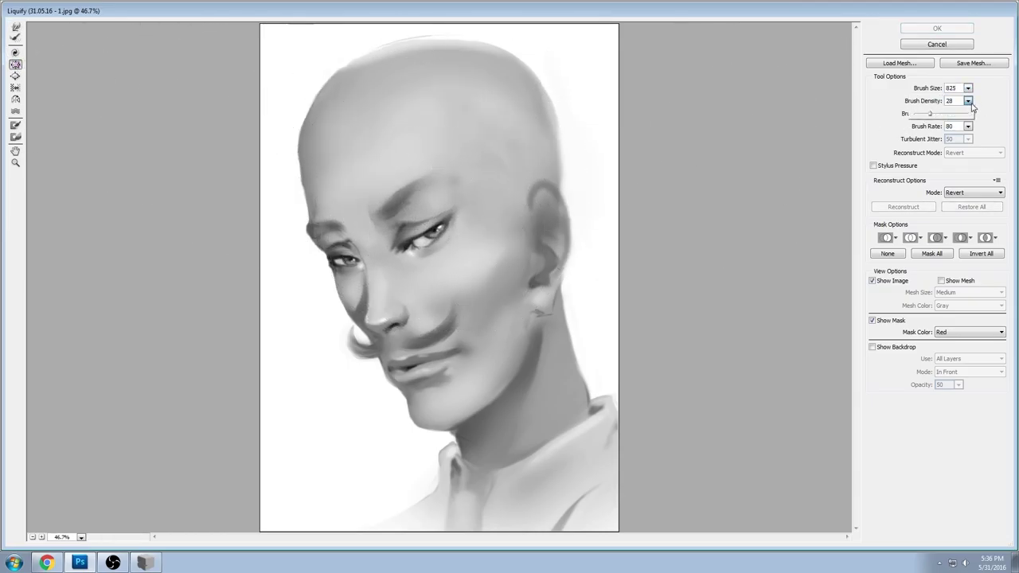
pyautogui.moveTo(935, 116); pyautogui.dragTo(938, 117)
pyautogui.click(422, 229)
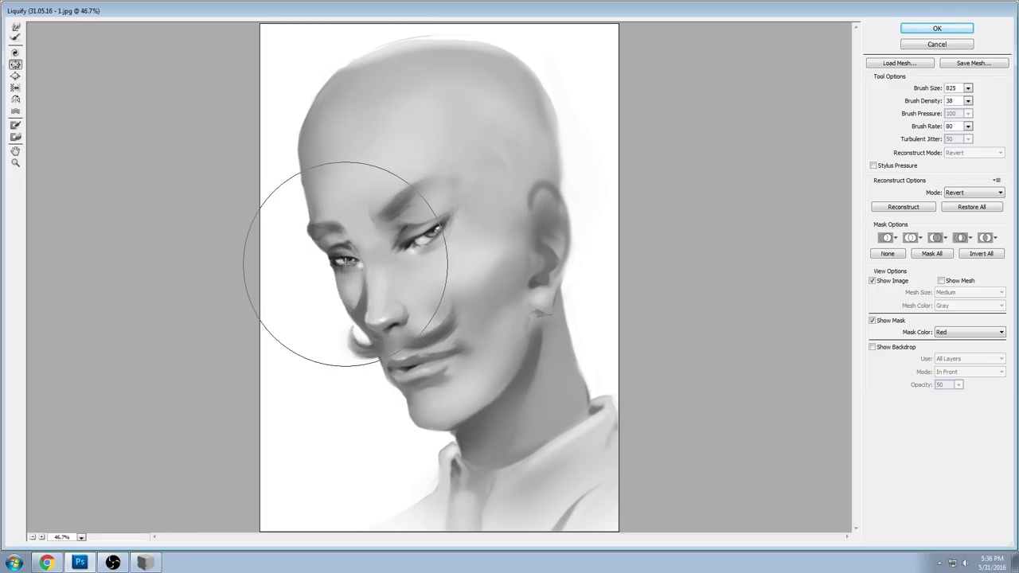
# Step: Forward-warp the brow and head's top-left contour, resizing the brush to 256, 391, then 751
pyautogui.press('w')
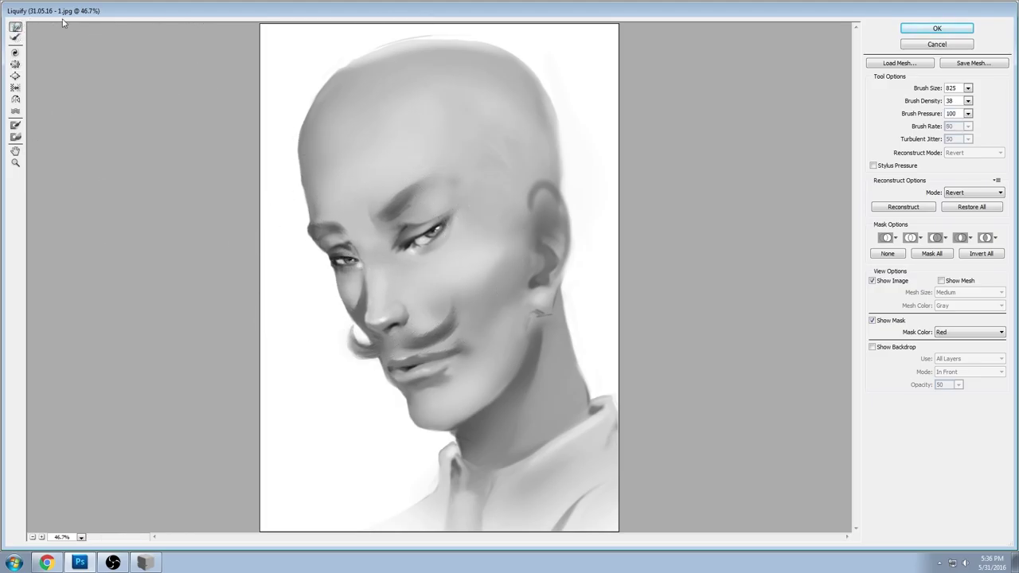
pyautogui.click(968, 88)
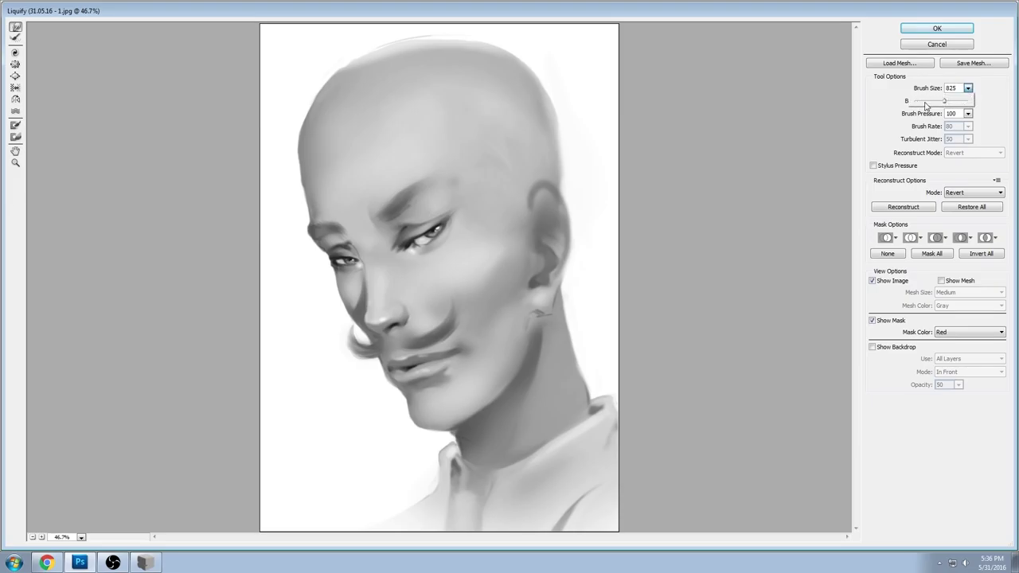
pyautogui.click(366, 242)
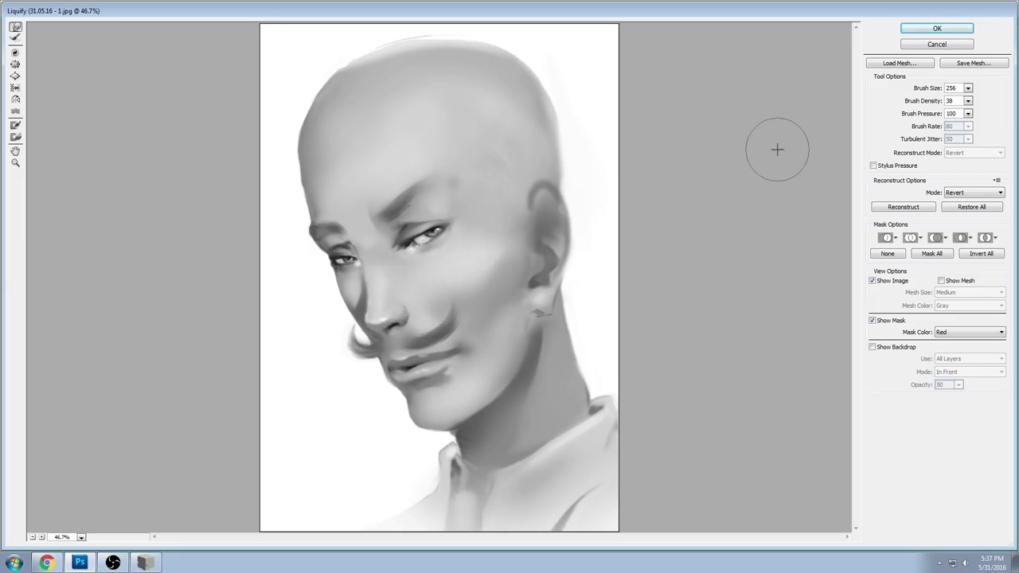
pyautogui.click(968, 88)
pyautogui.click(405, 301)
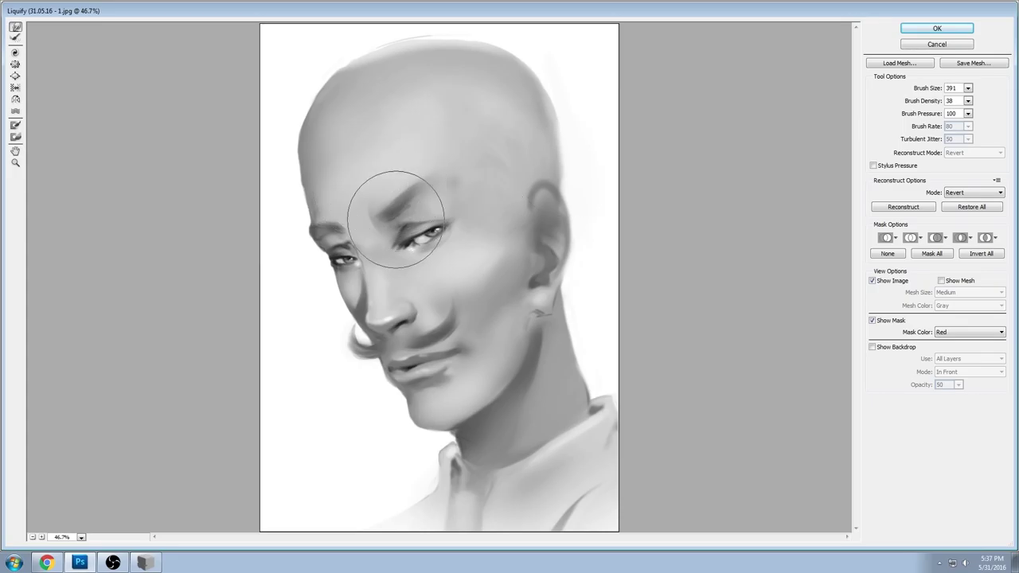
pyautogui.click(968, 88)
pyautogui.moveTo(936, 104); pyautogui.dragTo(947, 102)
pyautogui.moveTo(314, 125)
pyautogui.mouseDown()
pyautogui.moveTo(296, 130)
pyautogui.moveTo(322, 62)
pyautogui.moveTo(227, 121)
pyautogui.moveTo(214, 154)
pyautogui.moveTo(257, 132)
pyautogui.moveTo(330, 35)
pyautogui.moveTo(516, 39)
pyautogui.moveTo(562, 69)
pyautogui.moveTo(553, 55)
pyautogui.moveTo(580, 116)
pyautogui.moveTo(641, 72)
pyautogui.moveTo(559, 24)
pyautogui.mouseUp()
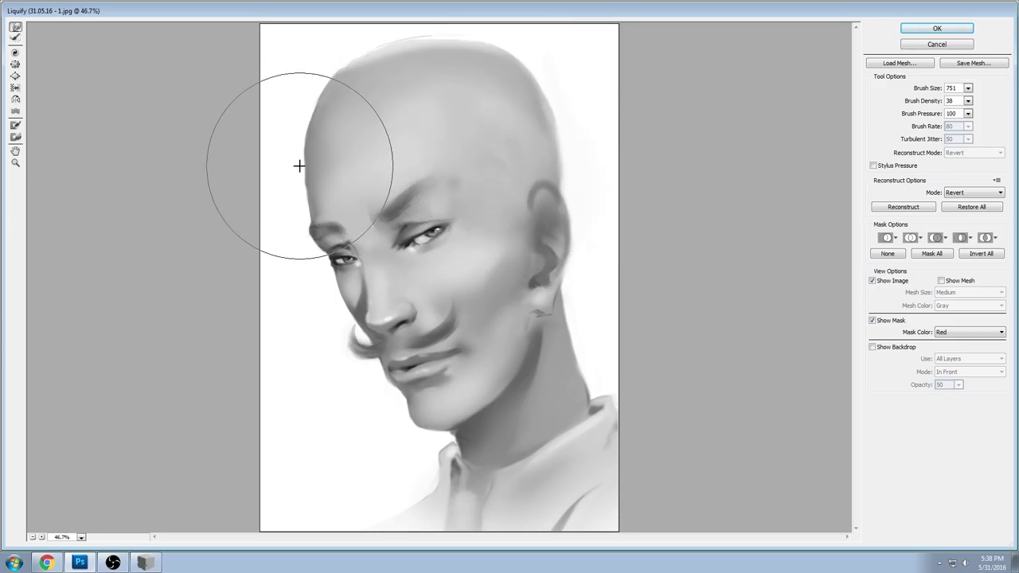
# Step: With a 376 brush, warp the right eye, brow, nose, moustache and chin, then apply Liquify
pyautogui.click(967, 87)
pyautogui.click(931, 102)
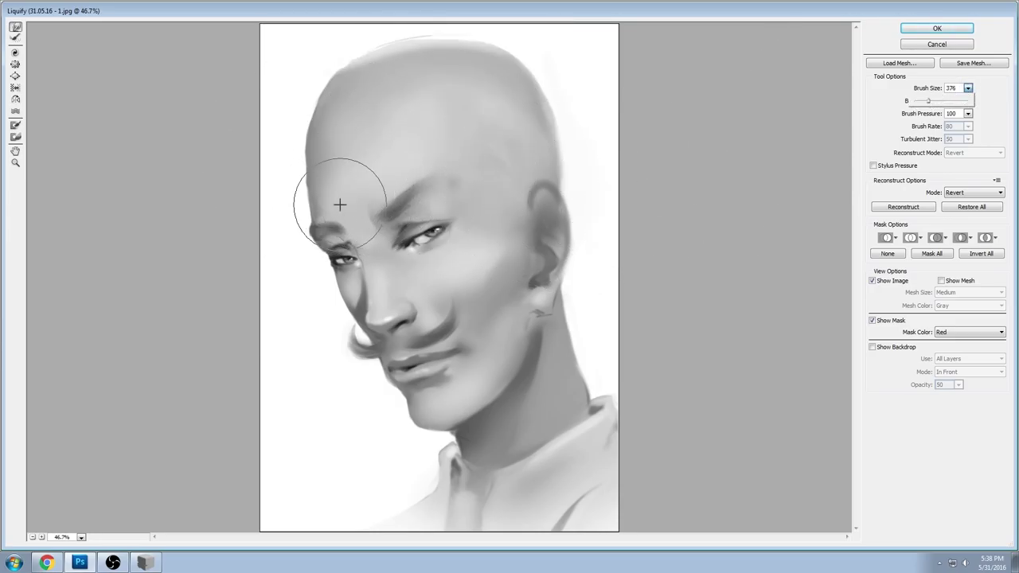
pyautogui.moveTo(426, 221)
pyautogui.mouseDown()
pyautogui.moveTo(403, 243)
pyautogui.moveTo(434, 228)
pyautogui.moveTo(397, 249)
pyautogui.moveTo(454, 226)
pyautogui.moveTo(407, 255)
pyautogui.moveTo(406, 233)
pyautogui.moveTo(461, 257)
pyautogui.moveTo(427, 248)
pyautogui.moveTo(453, 224)
pyautogui.moveTo(388, 231)
pyautogui.moveTo(431, 253)
pyautogui.moveTo(451, 247)
pyautogui.moveTo(406, 313)
pyautogui.moveTo(373, 321)
pyautogui.moveTo(389, 324)
pyautogui.moveTo(381, 241)
pyautogui.moveTo(419, 291)
pyautogui.moveTo(409, 307)
pyautogui.moveTo(381, 292)
pyautogui.moveTo(373, 303)
pyautogui.moveTo(395, 314)
pyautogui.mouseUp()
pyautogui.moveTo(566, 270)
pyautogui.mouseDown()
pyautogui.moveTo(541, 230)
pyautogui.moveTo(383, 258)
pyautogui.moveTo(384, 384)
pyautogui.moveTo(536, 311)
pyautogui.moveTo(364, 333)
pyautogui.moveTo(353, 354)
pyautogui.moveTo(358, 341)
pyautogui.moveTo(342, 332)
pyautogui.moveTo(353, 345)
pyautogui.moveTo(460, 304)
pyautogui.moveTo(406, 321)
pyautogui.moveTo(380, 281)
pyautogui.moveTo(368, 288)
pyautogui.moveTo(374, 275)
pyautogui.moveTo(426, 394)
pyautogui.moveTo(465, 384)
pyautogui.moveTo(476, 296)
pyautogui.moveTo(353, 274)
pyautogui.moveTo(381, 265)
pyautogui.mouseUp()
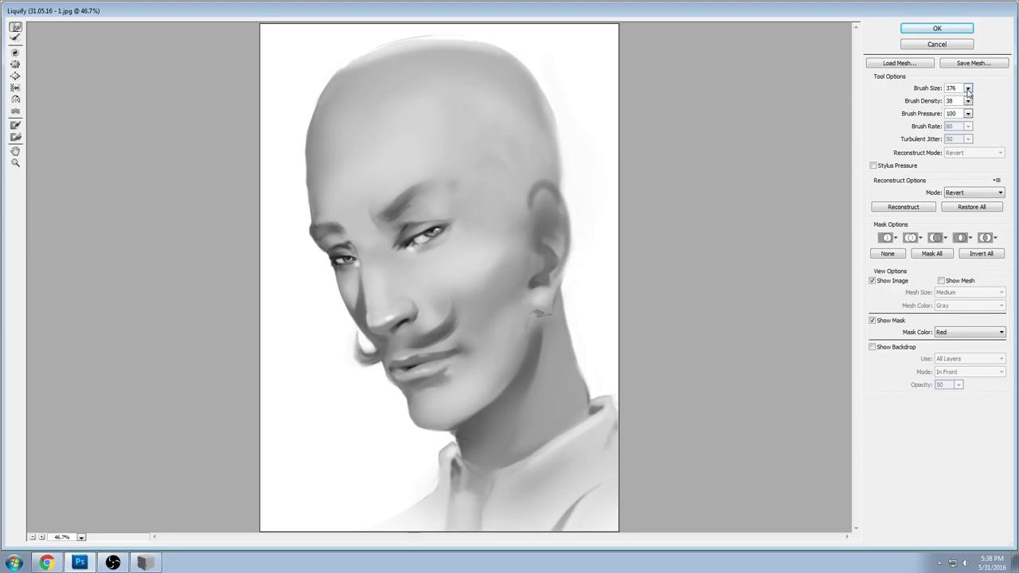
pyautogui.press('Return')
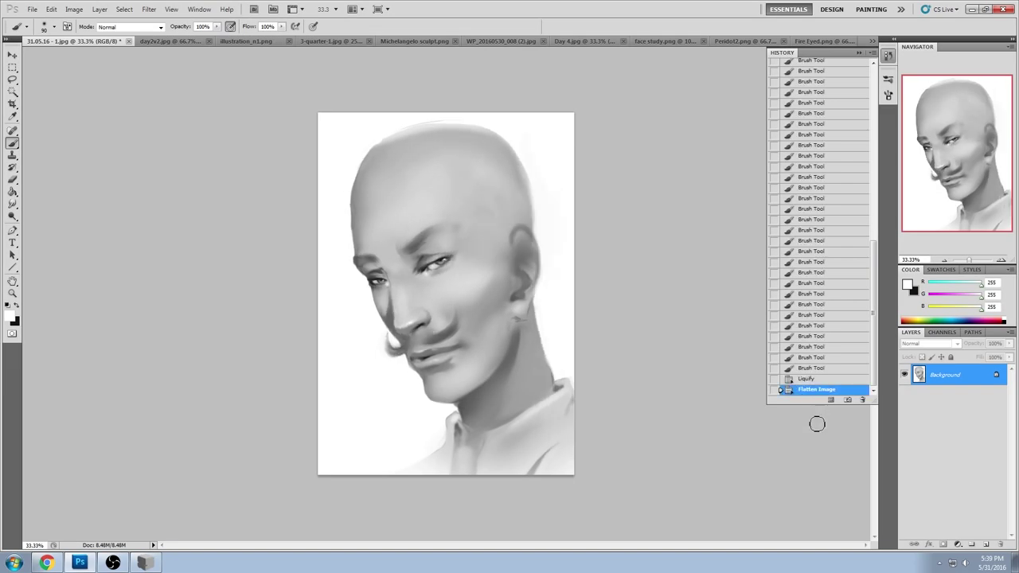
# Step: Add an empty Layer 1, set the foreground to red, and sketch then undo nose and chin guides
pyautogui.click(858, 53)
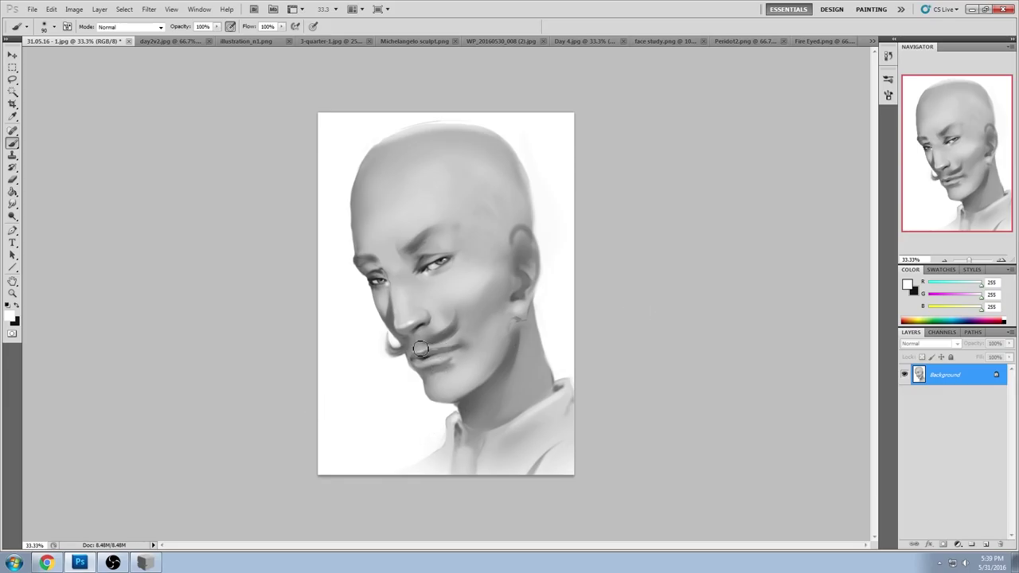
pyautogui.click(986, 543)
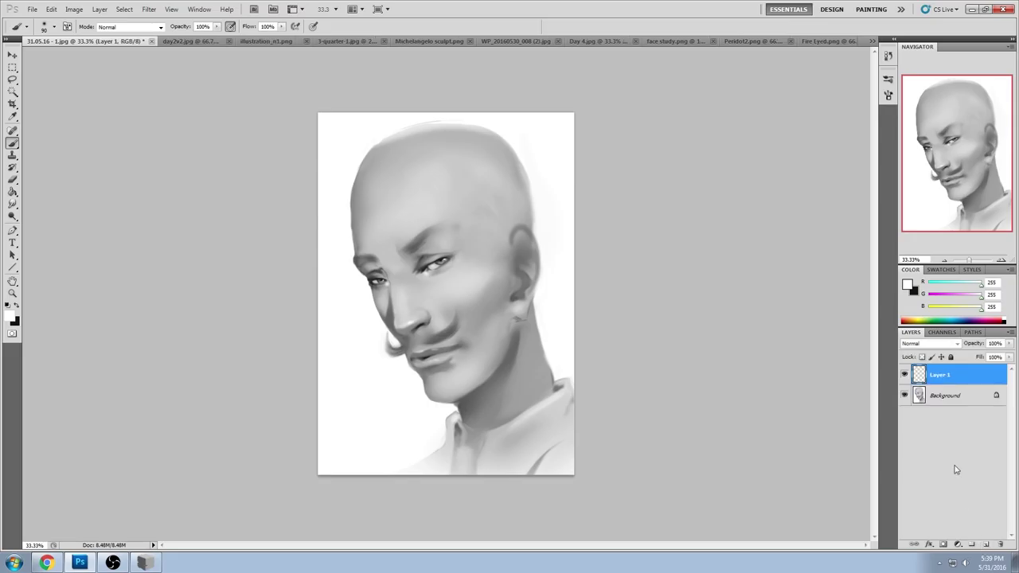
pyautogui.click(908, 285)
pyautogui.click(821, 240)
pyautogui.click(921, 233)
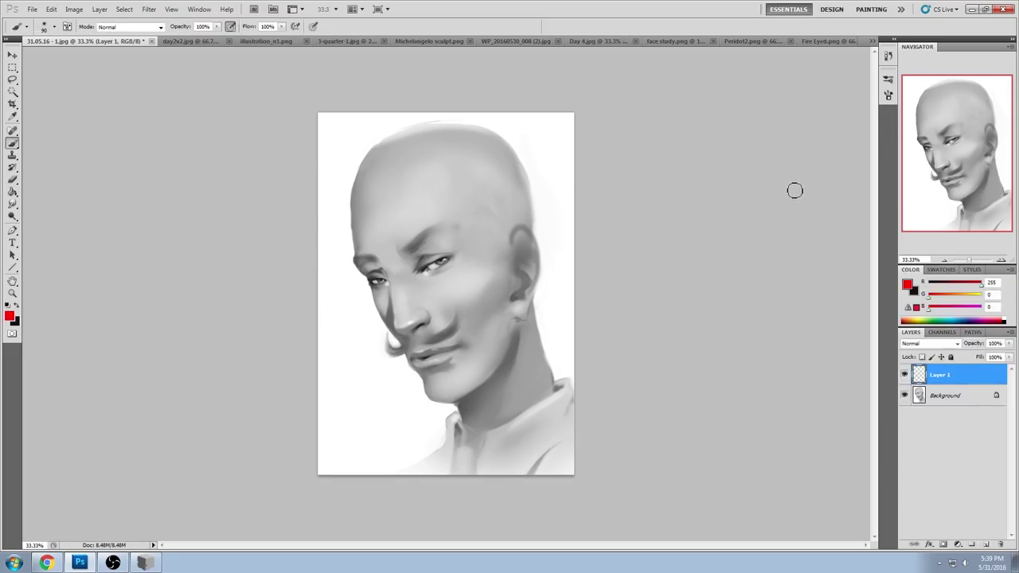
pyautogui.moveTo(388, 273); pyautogui.dragTo(405, 325)
pyautogui.hotkey('ctrl', 'z')
pyautogui.moveTo(393, 273); pyautogui.dragTo(404, 316)
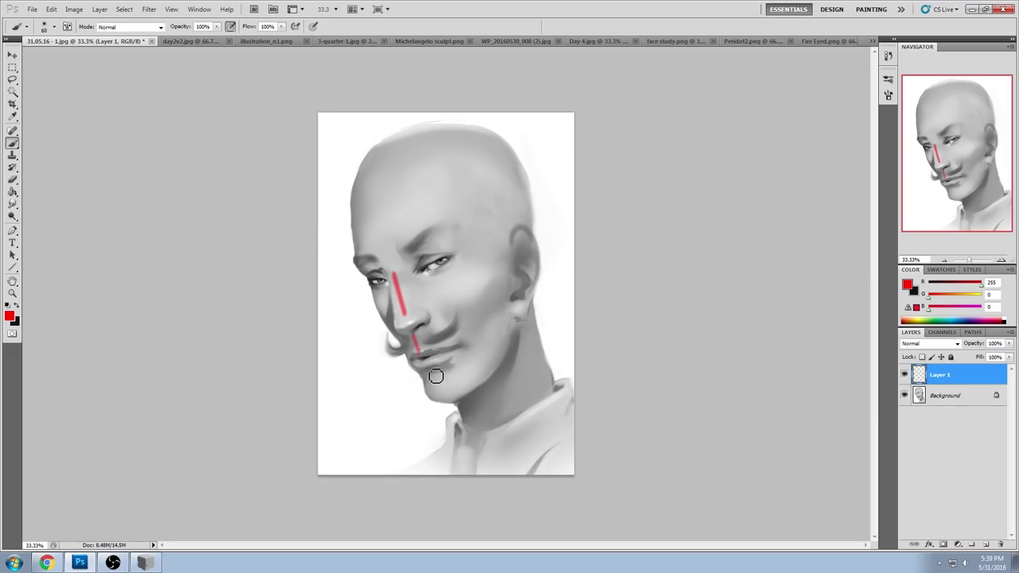
pyautogui.moveTo(436, 381); pyautogui.dragTo(449, 406)
pyautogui.hotkey('ctrl', 'z')
# Step: Convert the Background into Layer 0 and duplicate it as Layer 0 copy
pyautogui.rightClick(946, 391)
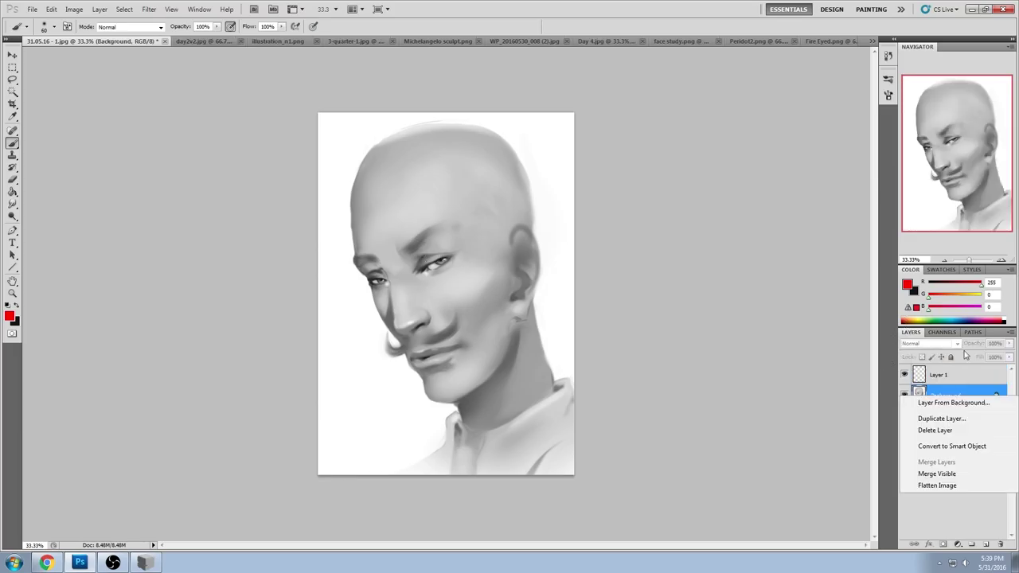
pyautogui.doubleClick(956, 389)
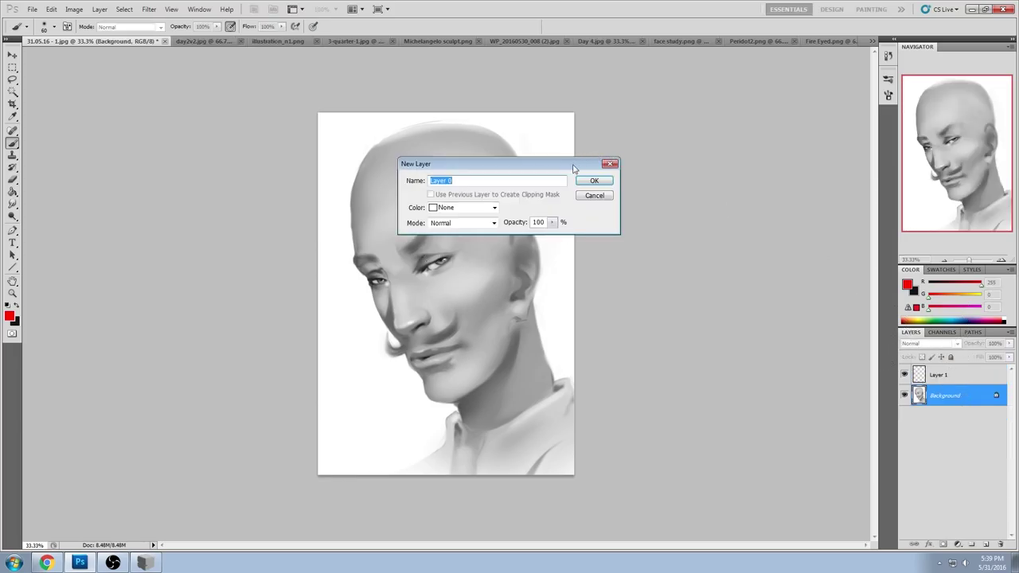
pyautogui.click(589, 181)
pyautogui.rightClick(964, 398)
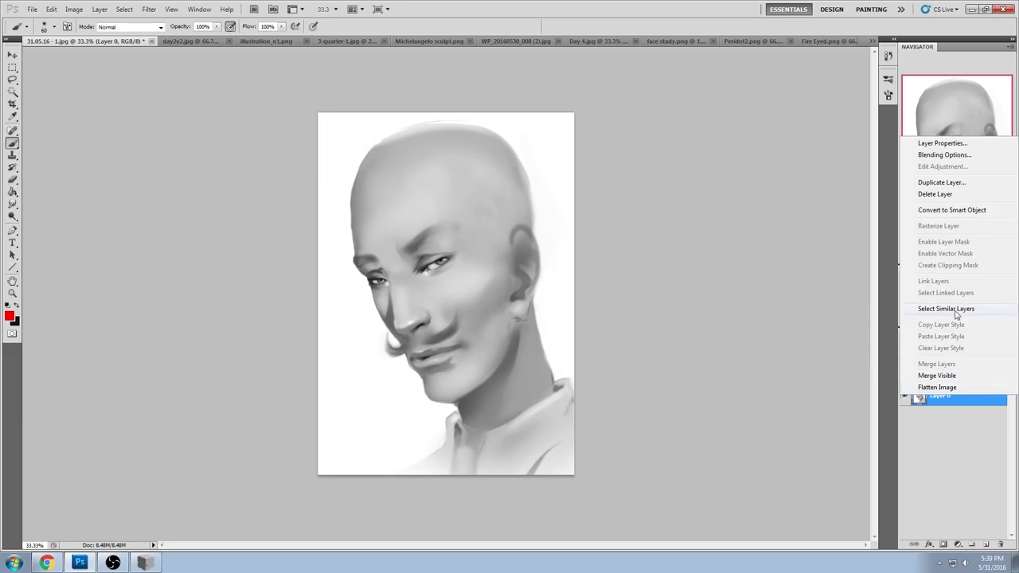
pyautogui.click(955, 193)
pyautogui.click(611, 176)
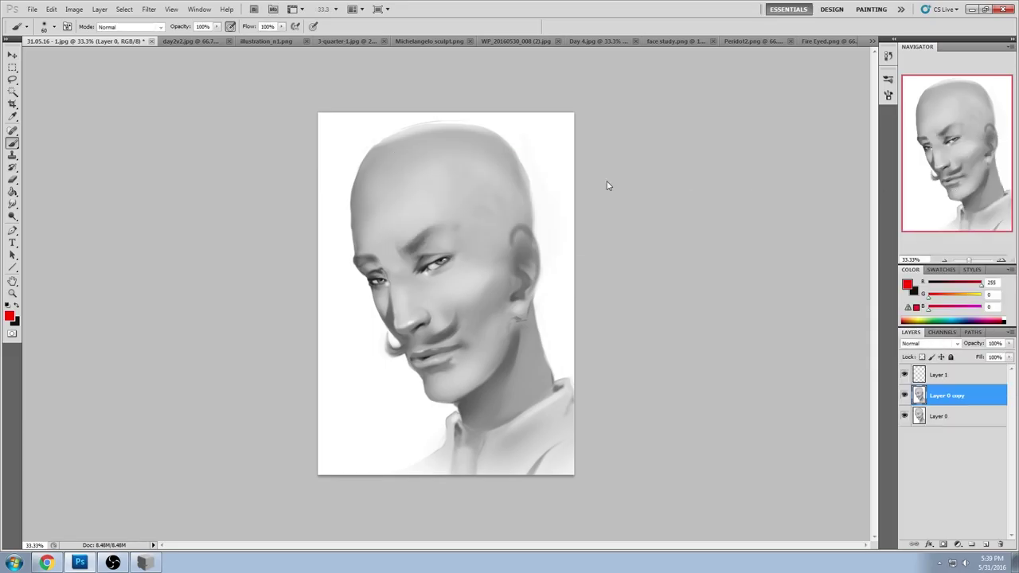
# Step: Open Liquify on Layer 0 copy and pucker the right eye area with a 616 brush
pyautogui.click(149, 9)
pyautogui.click(159, 70)
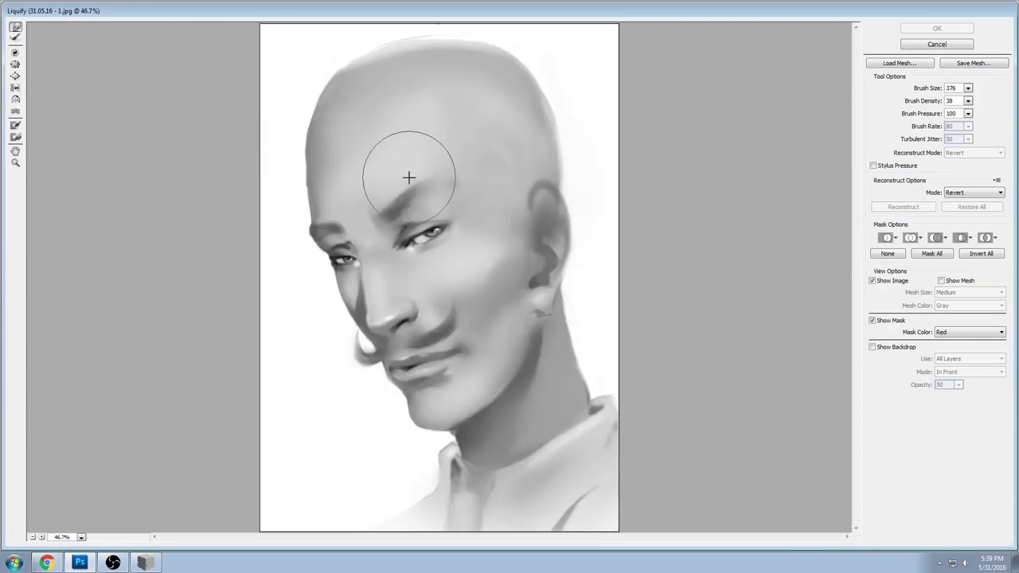
pyautogui.click(968, 87)
pyautogui.moveTo(930, 102); pyautogui.dragTo(937, 101)
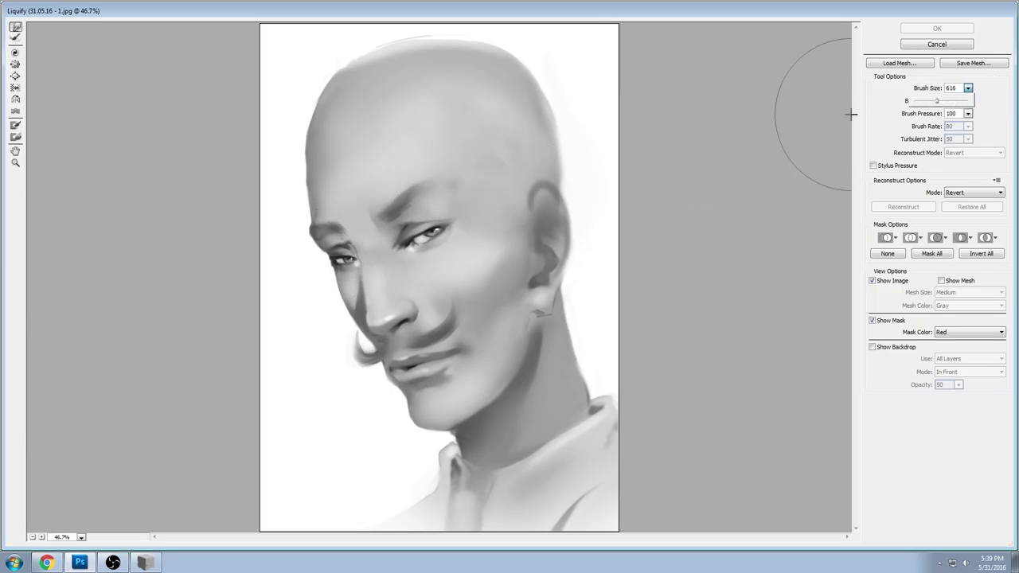
pyautogui.click(15, 64)
pyautogui.click(425, 243)
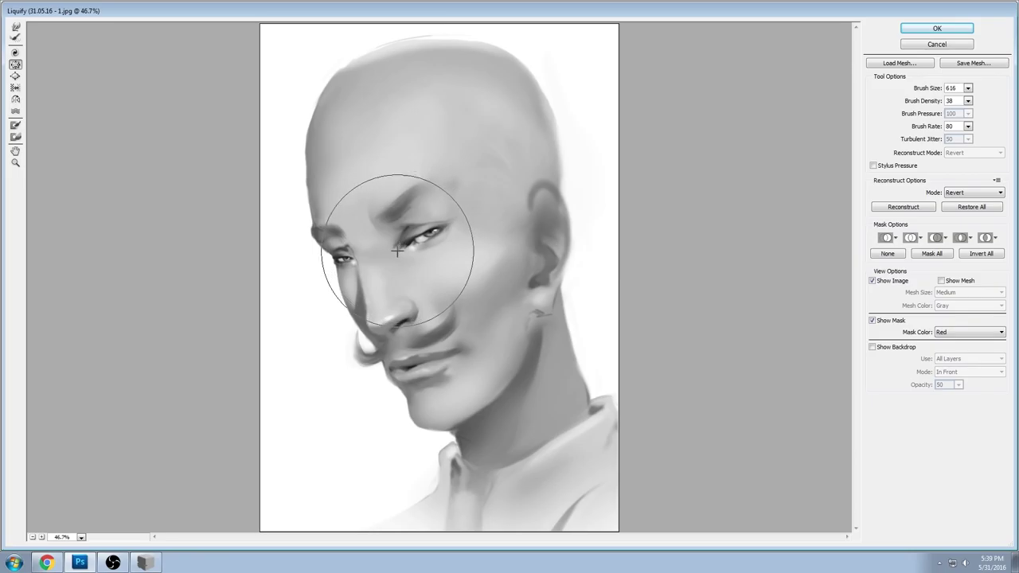
# Step: Forward-warp the nose tip and moustache with a 226 brush, then pucker the lips
pyautogui.click(968, 87)
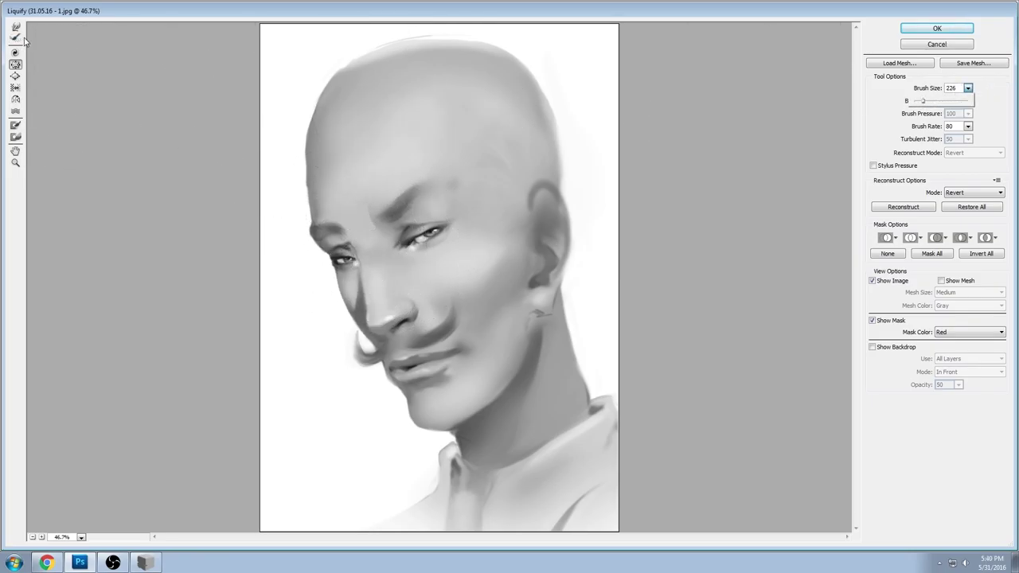
pyautogui.click(378, 304)
pyautogui.click(16, 26)
pyautogui.moveTo(371, 305)
pyautogui.mouseDown()
pyautogui.moveTo(396, 326)
pyautogui.moveTo(422, 311)
pyautogui.mouseUp()
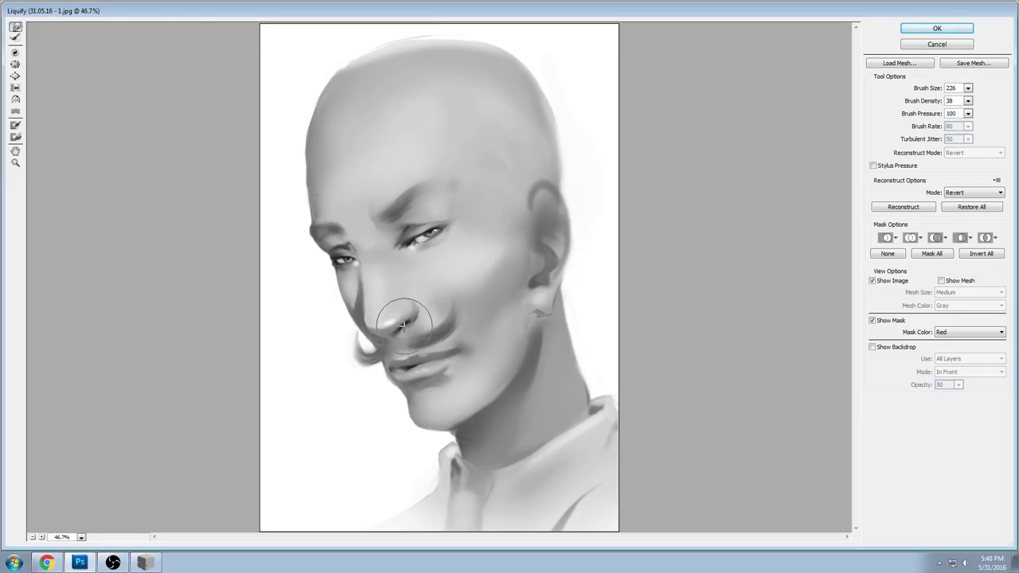
pyautogui.moveTo(408, 325)
pyautogui.mouseDown()
pyautogui.moveTo(431, 296)
pyautogui.moveTo(382, 334)
pyautogui.moveTo(370, 265)
pyautogui.moveTo(373, 291)
pyautogui.moveTo(519, 281)
pyautogui.moveTo(384, 322)
pyautogui.moveTo(377, 303)
pyautogui.moveTo(362, 316)
pyautogui.moveTo(444, 316)
pyautogui.moveTo(470, 280)
pyautogui.moveTo(388, 265)
pyautogui.moveTo(412, 240)
pyautogui.moveTo(364, 266)
pyautogui.moveTo(383, 260)
pyautogui.moveTo(370, 256)
pyautogui.moveTo(344, 203)
pyautogui.moveTo(339, 210)
pyautogui.moveTo(378, 211)
pyautogui.moveTo(432, 173)
pyautogui.mouseUp()
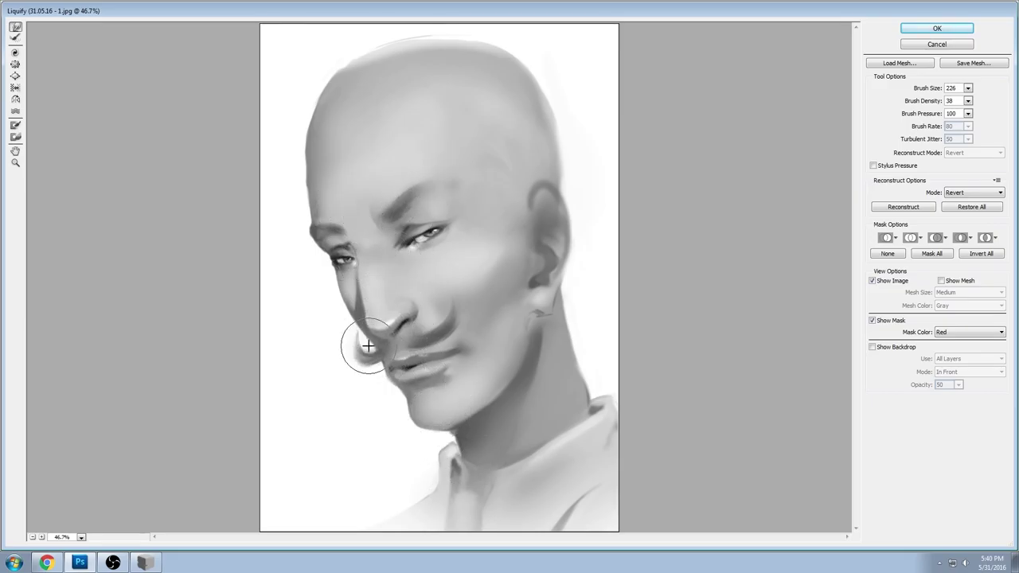
pyautogui.click(16, 64)
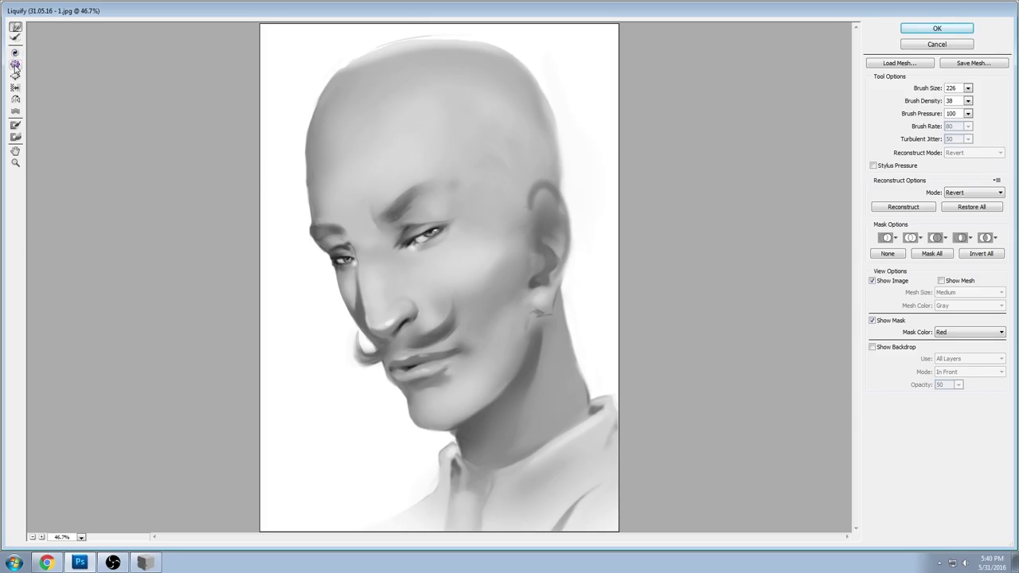
pyautogui.moveTo(411, 366)
pyautogui.mouseDown()
pyautogui.moveTo(497, 343)
pyautogui.moveTo(395, 370)
pyautogui.moveTo(436, 369)
pyautogui.moveTo(405, 369)
pyautogui.moveTo(458, 354)
pyautogui.moveTo(409, 368)
pyautogui.moveTo(507, 358)
pyautogui.moveTo(424, 366)
pyautogui.mouseUp()
pyautogui.click(431, 365)
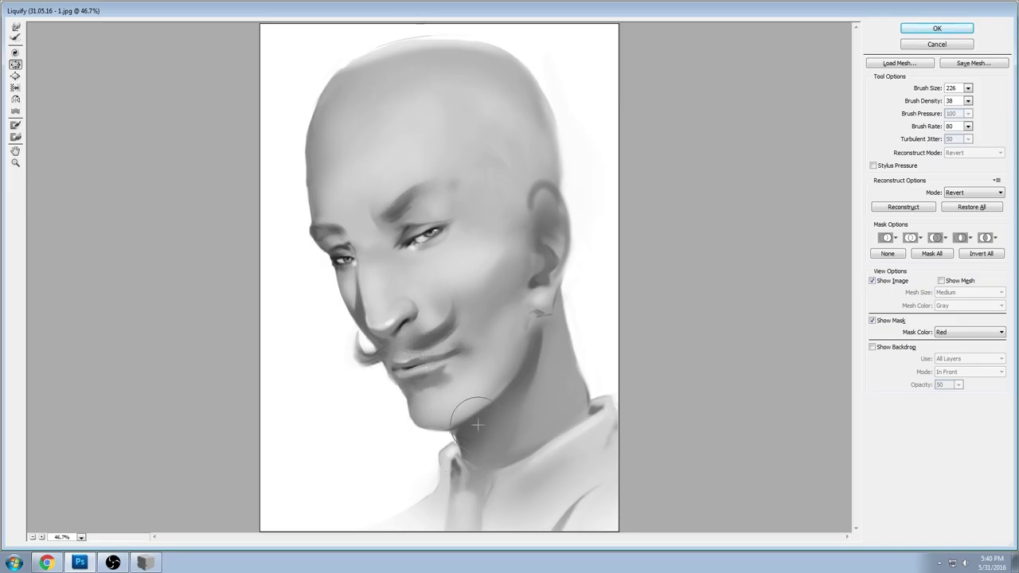
# Step: Push the left brow and eye socket down with a lower-density warp brush, set 376, and apply
pyautogui.click(15, 26)
pyautogui.moveTo(967, 88); pyautogui.dragTo(930, 105)
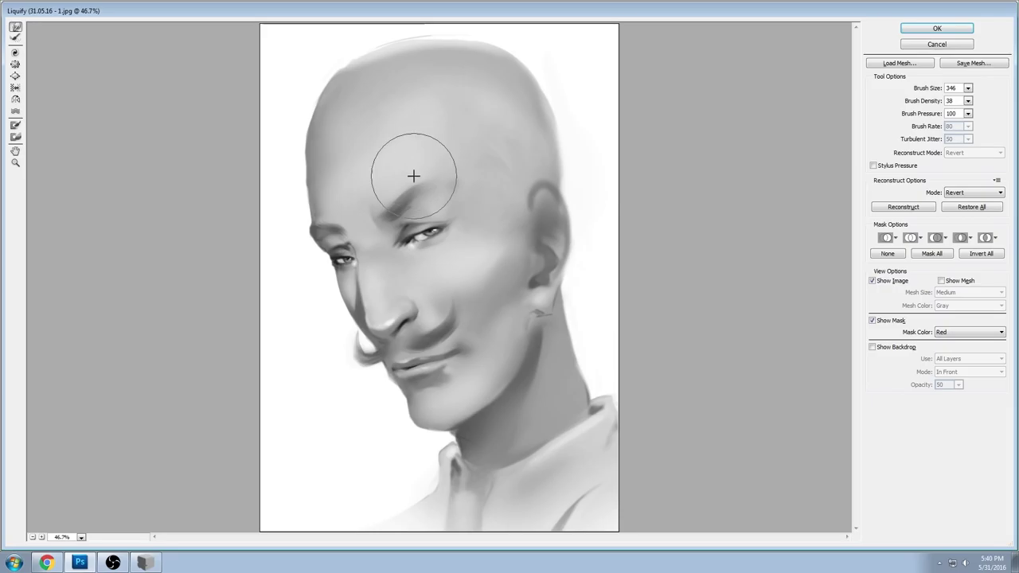
pyautogui.moveTo(967, 101); pyautogui.dragTo(923, 104)
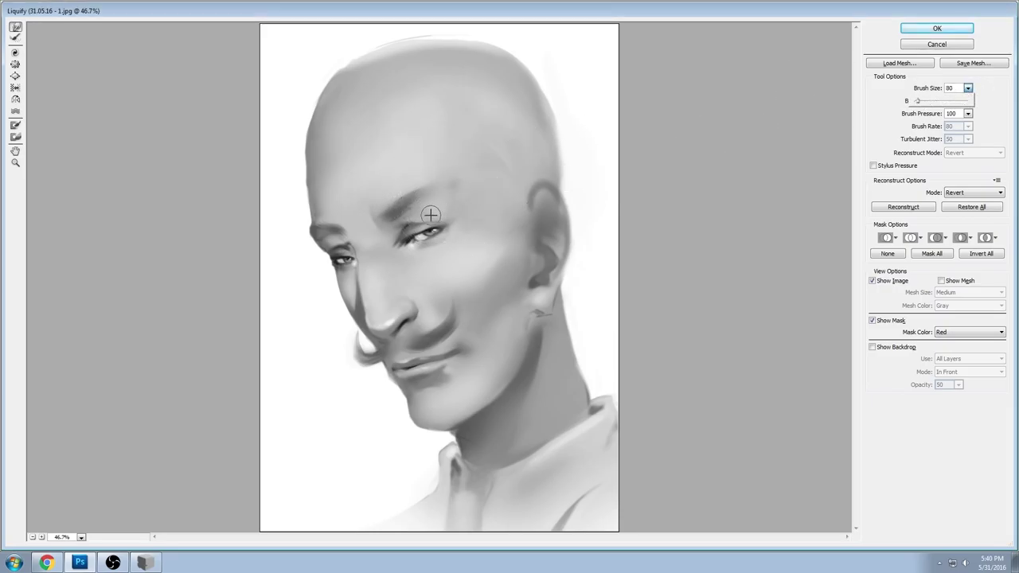
pyautogui.press(']')
pyautogui.press(']')
pyautogui.press(']')
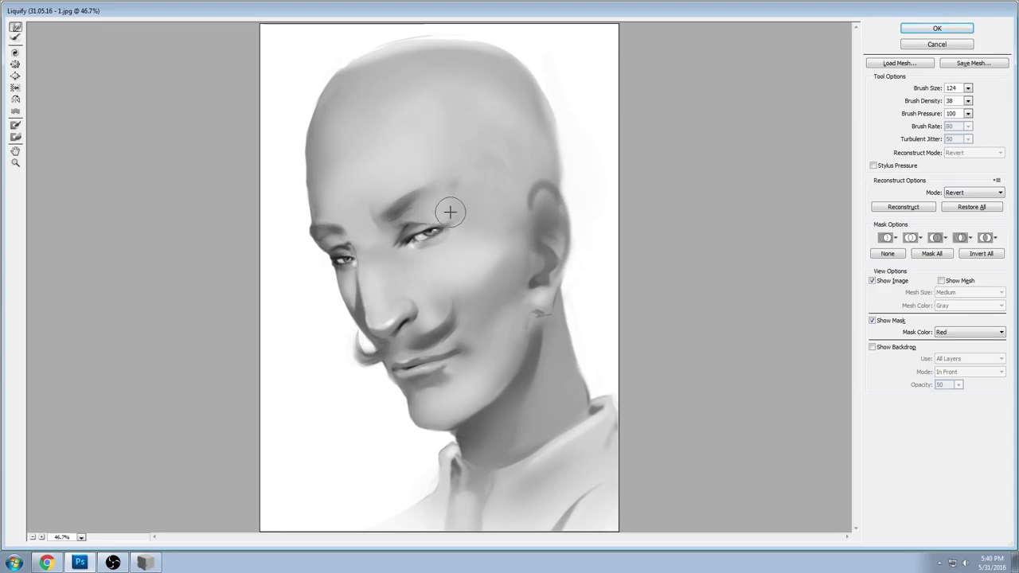
pyautogui.moveTo(344, 224); pyautogui.dragTo(328, 268)
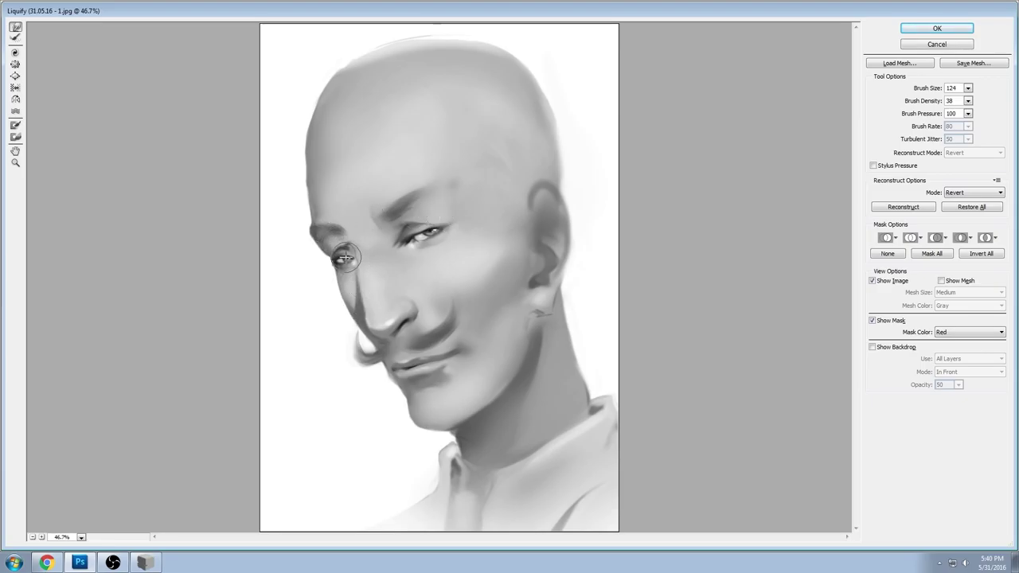
pyautogui.click(968, 87)
pyautogui.moveTo(925, 102); pyautogui.dragTo(929, 102)
pyautogui.click(323, 308)
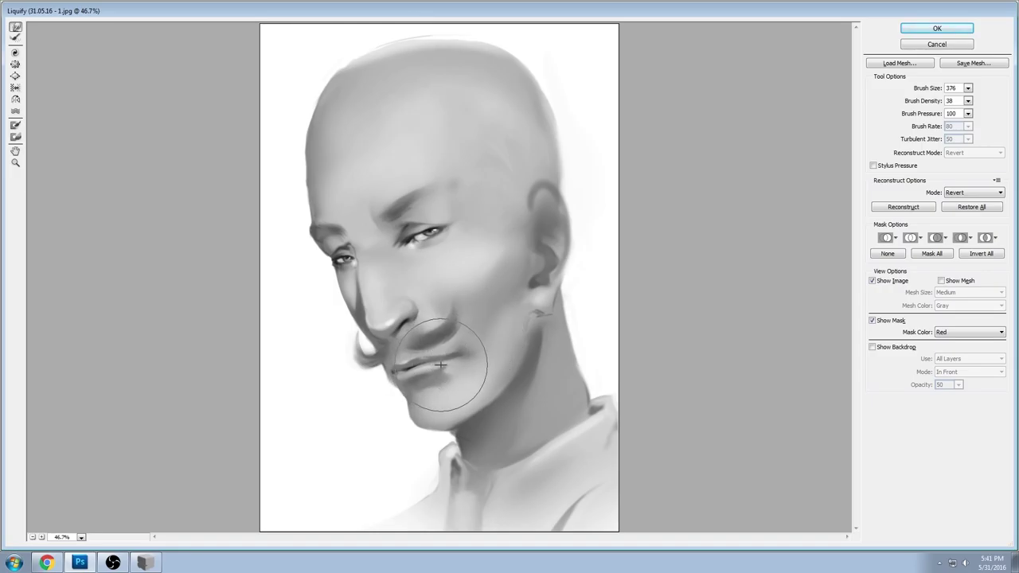
pyautogui.click(928, 28)
# Step: Sample a mid grey from the face and set the brush opacity to 41%
pyautogui.keyDown('alt'); pyautogui.click(469, 310); pyautogui.keyUp('alt')
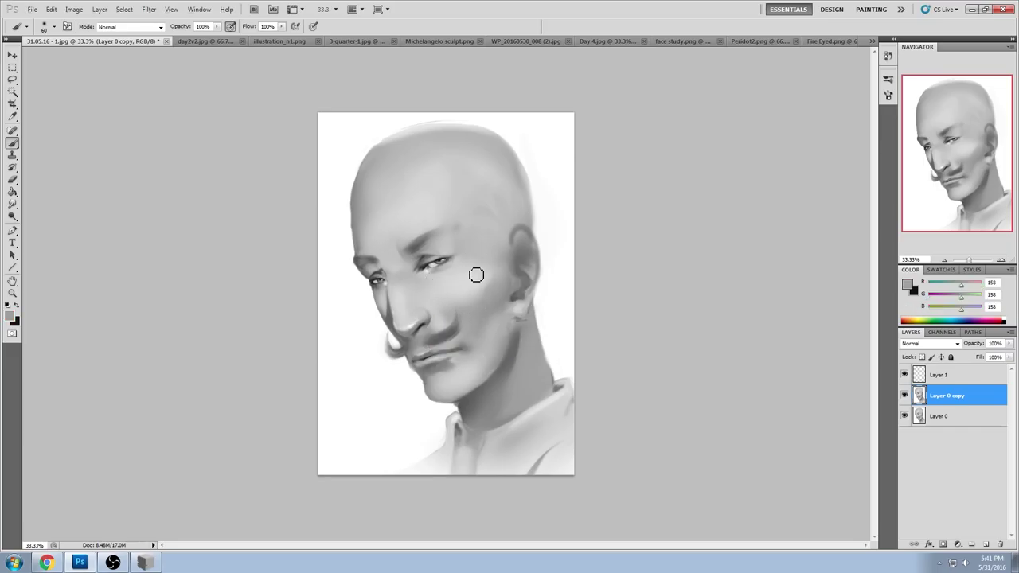
pyautogui.press(']')
pyautogui.press(']')
pyautogui.press(']')
pyautogui.press(']')
pyautogui.press(']')
pyautogui.press(']')
pyautogui.click(217, 26)
pyautogui.moveTo(216, 30); pyautogui.dragTo(159, 70)
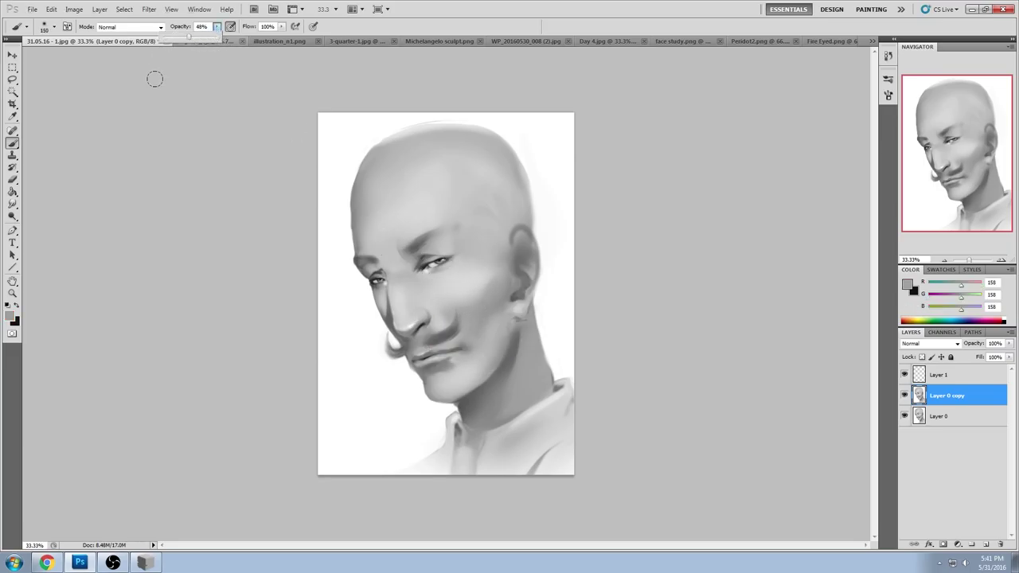
pyautogui.press(']')
pyautogui.press(']')
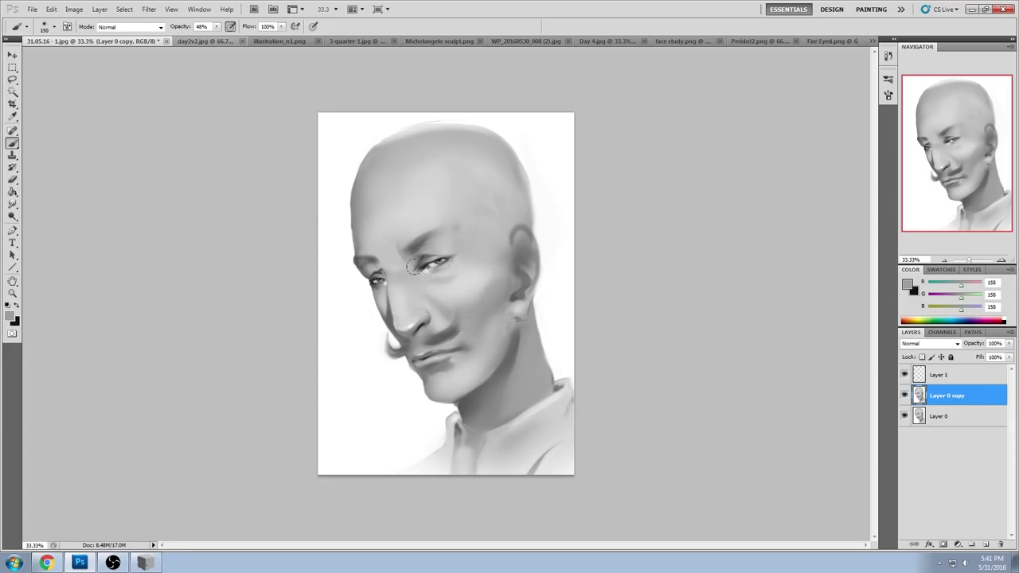
pyautogui.press('[')
pyautogui.press('[')
pyautogui.press('[')
pyautogui.press('[')
pyautogui.press(']')
pyautogui.press(']')
pyautogui.press(']')
pyautogui.press(']')
pyautogui.press('4')
pyautogui.press('1')
# Step: Paint dark grey shading from the mouth corner up toward the cheek with a 200 brush
pyautogui.keyDown('alt'); pyautogui.click(430, 396); pyautogui.keyUp('alt')
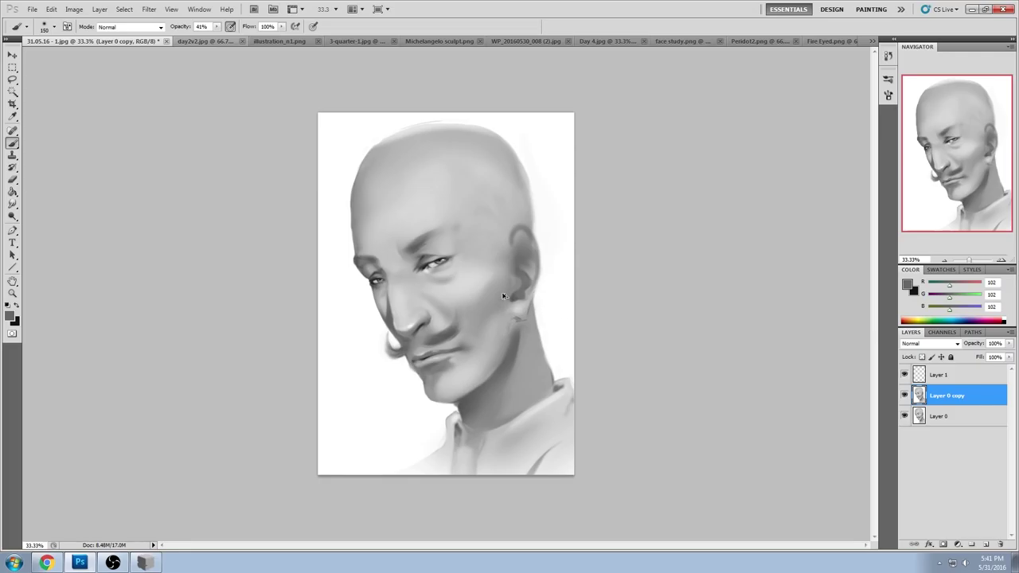
pyautogui.press(']')
pyautogui.press(']')
pyautogui.moveTo(430, 359)
pyautogui.mouseDown()
pyautogui.moveTo(466, 381)
pyautogui.moveTo(509, 312)
pyautogui.mouseUp()
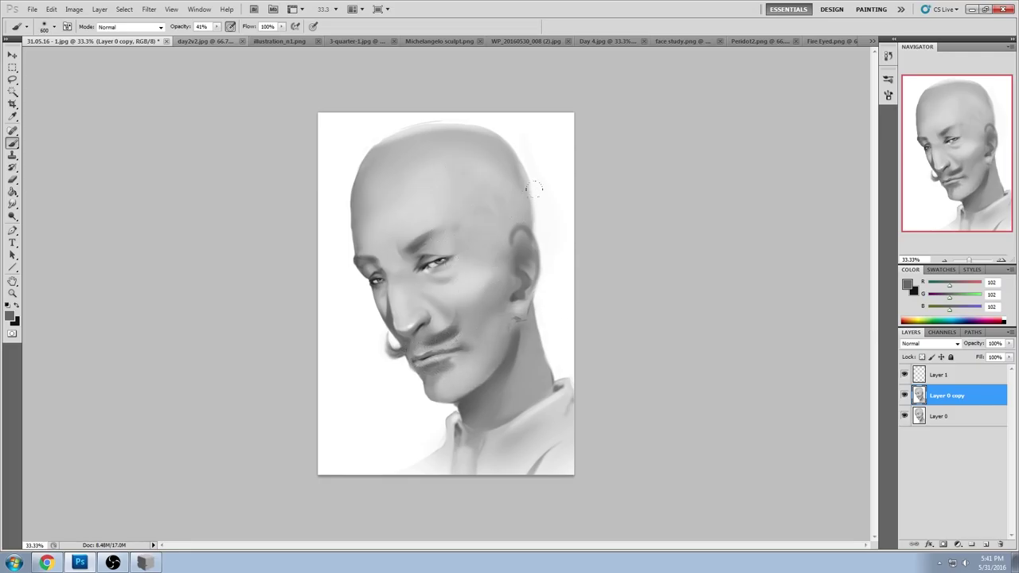
pyautogui.keyDown('alt'); pyautogui.click(430, 273); pyautogui.keyUp('alt')
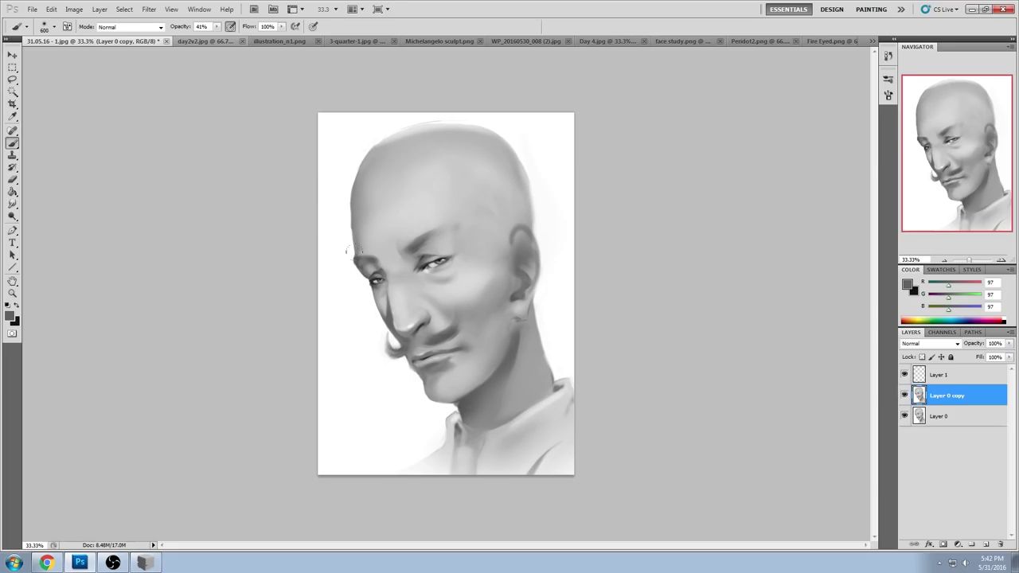
pyautogui.moveTo(454, 359)
pyautogui.mouseDown()
pyautogui.moveTo(468, 368)
pyautogui.moveTo(486, 346)
pyautogui.mouseUp()
# Step: Sample greys from the cheek, eye line, brow and forehead, raising brush opacity to 63%
pyautogui.keyDown('alt'); pyautogui.click(473, 372); pyautogui.keyUp('alt')
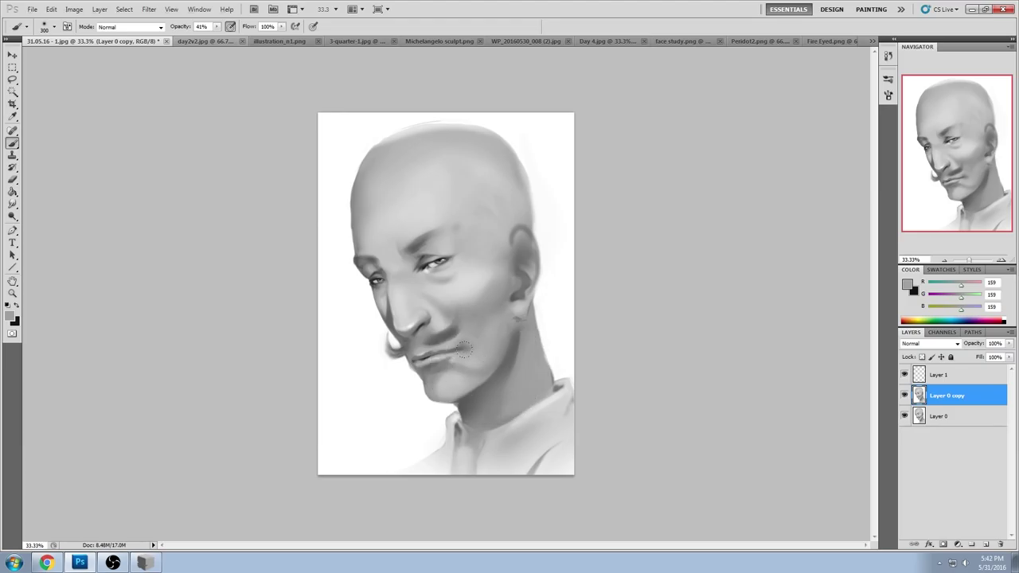
pyautogui.keyDown('alt'); pyautogui.click(483, 356); pyautogui.keyUp('alt')
pyautogui.keyDown('alt'); pyautogui.click(383, 306); pyautogui.keyUp('alt')
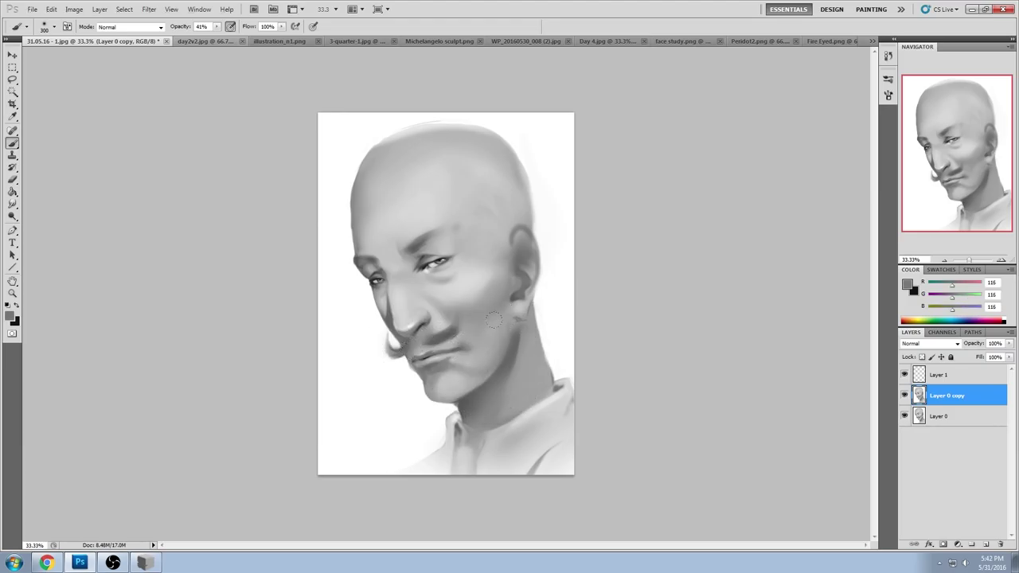
pyautogui.keyDown('alt'); pyautogui.click(444, 258); pyautogui.keyUp('alt')
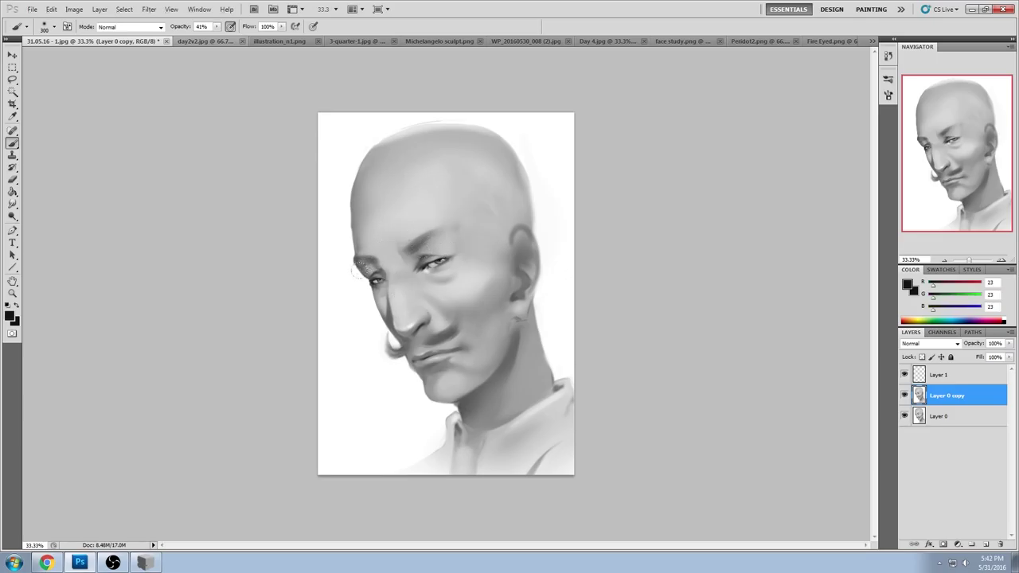
pyautogui.keyDown('alt'); pyautogui.click(420, 249); pyautogui.keyUp('alt')
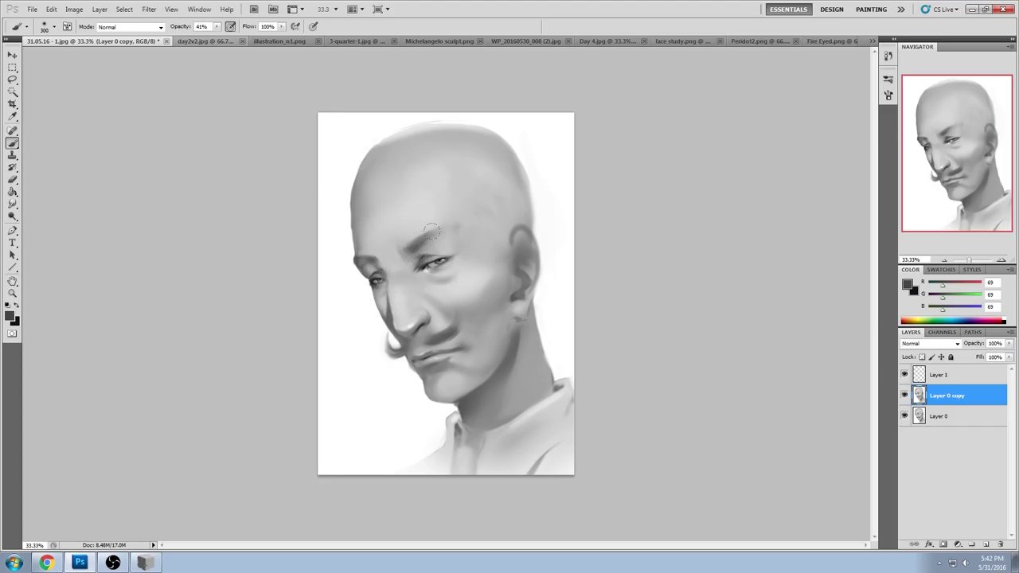
pyautogui.keyDown('alt'); pyautogui.click(431, 223); pyautogui.keyUp('alt')
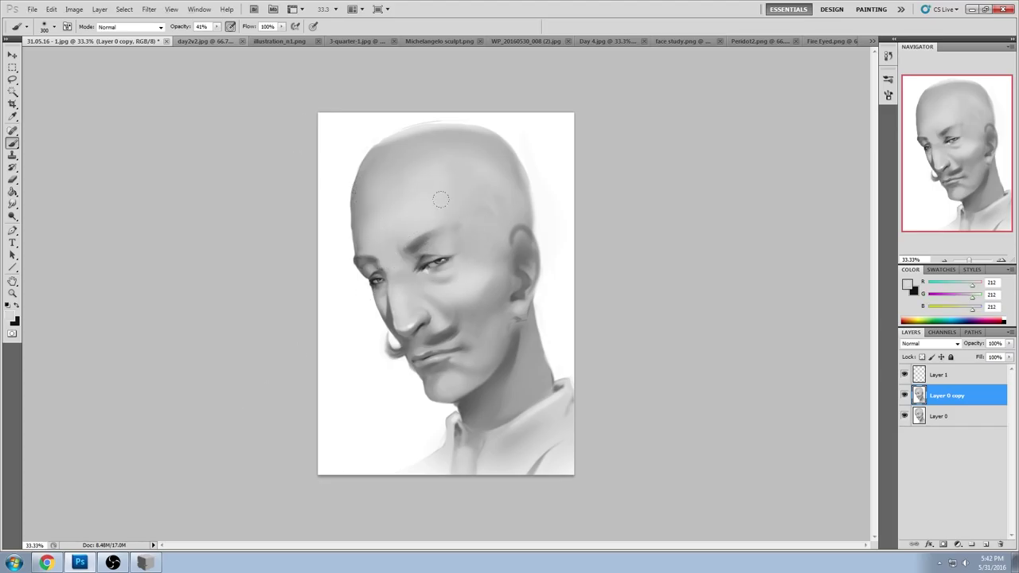
pyautogui.moveTo(221, 30); pyautogui.dragTo(231, 38)
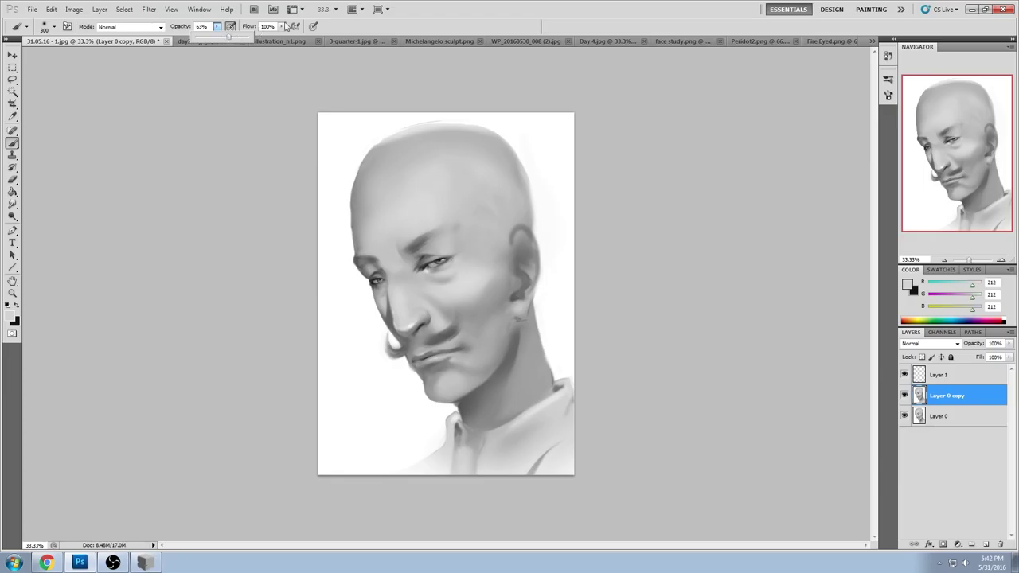
pyautogui.keyDown('alt'); pyautogui.click(408, 216); pyautogui.keyUp('alt')
# Step: Reopen Liquify and push the head's left temple edge inward
pyautogui.click(149, 9)
pyautogui.click(179, 68)
pyautogui.moveTo(289, 200)
pyautogui.mouseDown()
pyautogui.moveTo(310, 218)
pyautogui.moveTo(300, 193)
pyautogui.moveTo(290, 236)
pyautogui.moveTo(307, 243)
pyautogui.moveTo(319, 227)
pyautogui.moveTo(285, 183)
pyautogui.moveTo(300, 198)
pyautogui.moveTo(262, 183)
pyautogui.moveTo(311, 205)
pyautogui.moveTo(338, 253)
pyautogui.mouseUp()
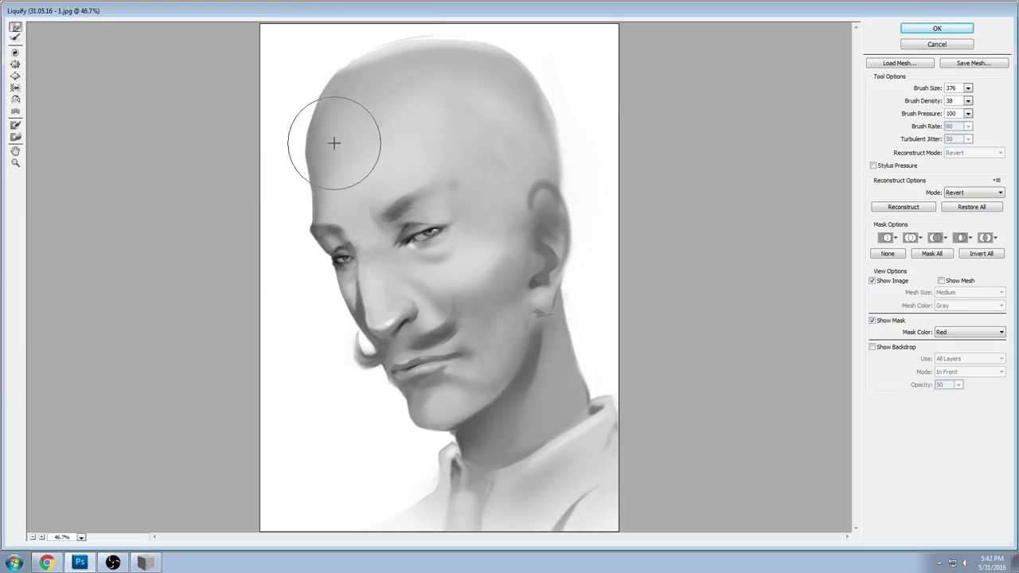
# Step: Apply the Forward Warp reshaping of the left temple edge to Layer 0 copy
pyautogui.click(932, 28)
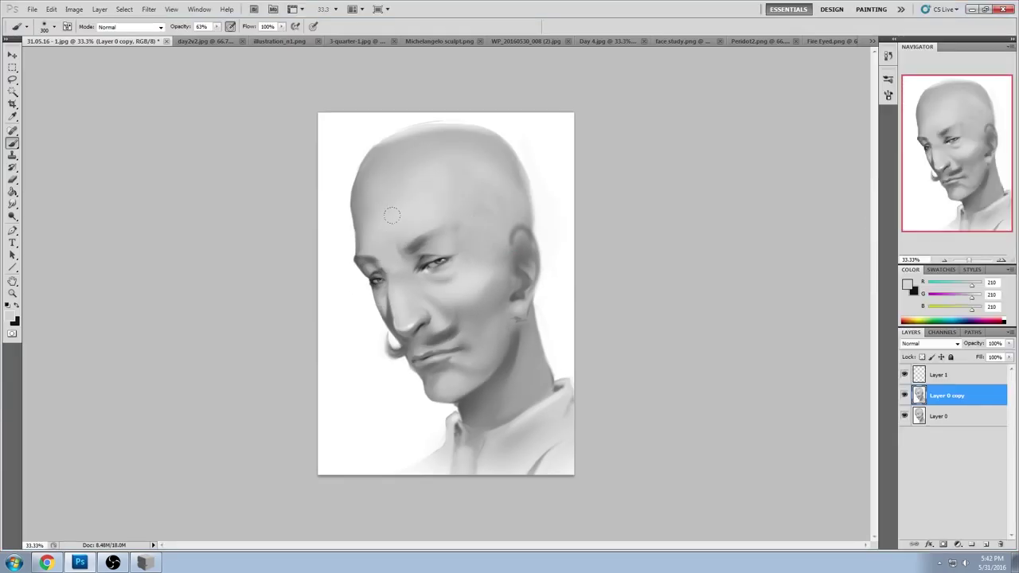
# Step: Set the foreground colour to a very light grey and return to the Brush
pyautogui.click(908, 284)
pyautogui.click(693, 250)
pyautogui.click(936, 234)
pyautogui.press('b')
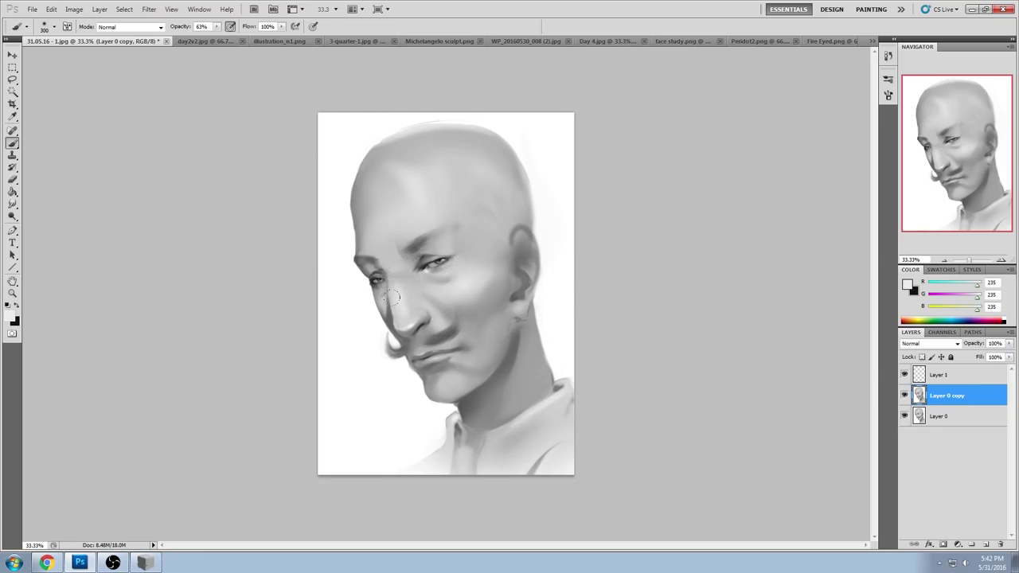
# Step: Brighten the left temple with light grey, then undo a trial dark stroke on the right temple
pyautogui.keyDown('alt'); pyautogui.click(411, 326); pyautogui.keyUp('alt')
pyautogui.moveTo(365, 206); pyautogui.dragTo(371, 233)
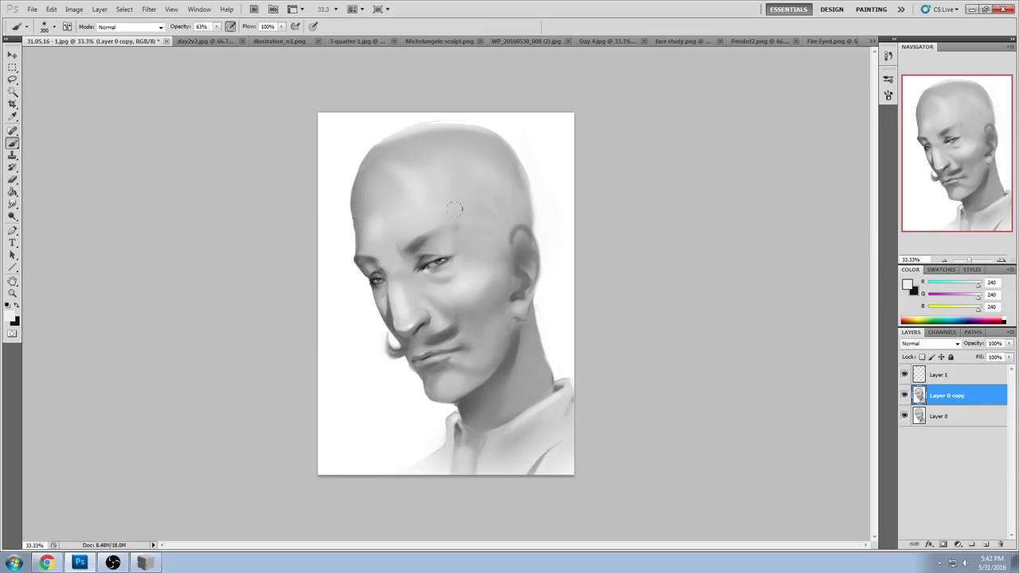
pyautogui.keyDown('alt'); pyautogui.click(444, 257); pyautogui.keyUp('alt')
pyautogui.press('0')
pyautogui.moveTo(478, 177)
pyautogui.mouseDown()
pyautogui.moveTo(500, 211)
pyautogui.moveTo(530, 205)
pyautogui.moveTo(525, 182)
pyautogui.mouseUp()
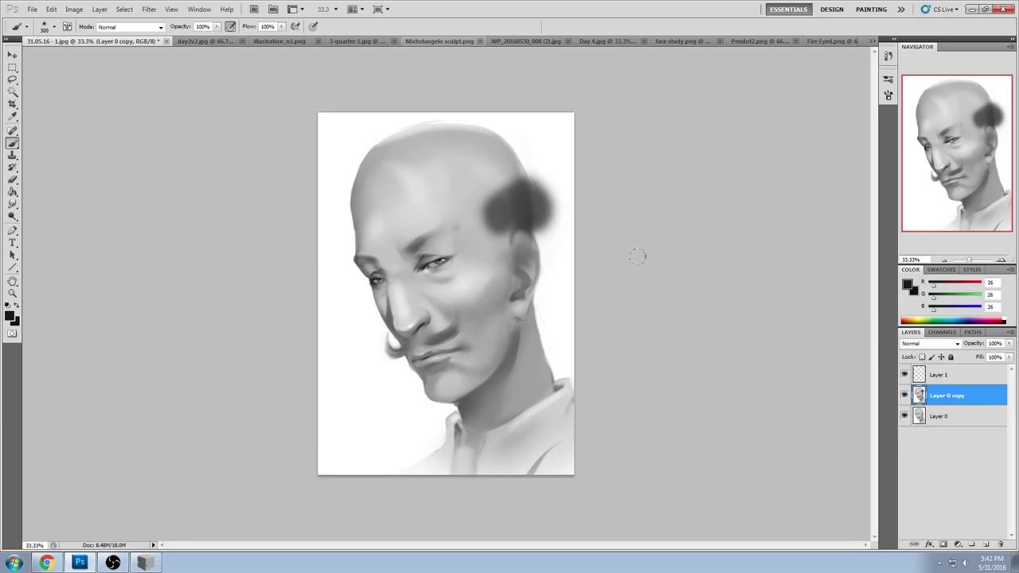
pyautogui.hotkey('ctrl', 'z')
# Step: Try mid-grey shading on the head's back at 63% opacity, undo it, then use 81% opacity and a 175 brush
pyautogui.moveTo(216, 26); pyautogui.dragTo(159, 44)
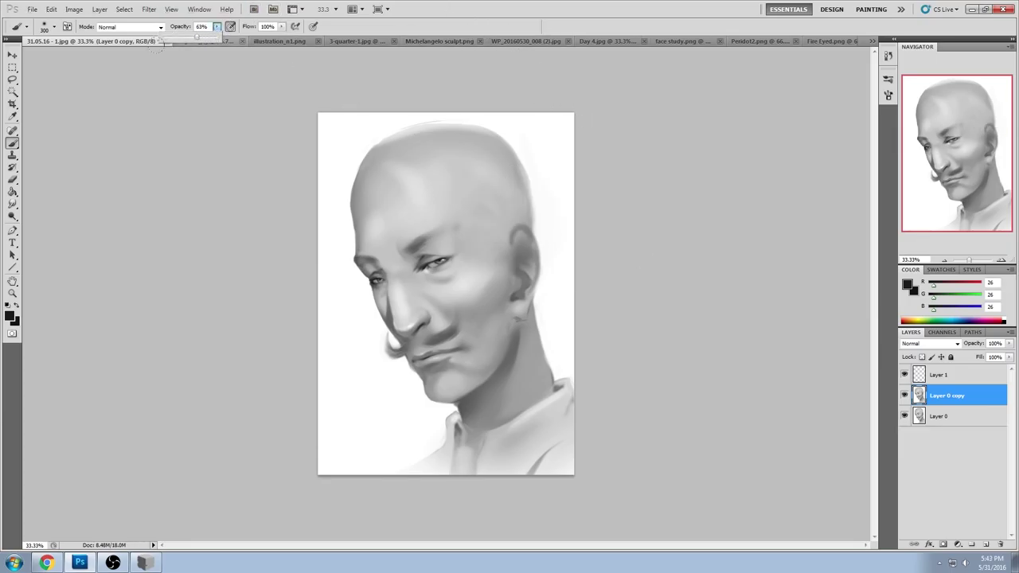
pyautogui.keyDown('alt'); pyautogui.click(534, 222); pyautogui.keyUp('alt')
pyautogui.moveTo(498, 223)
pyautogui.mouseDown()
pyautogui.moveTo(526, 207)
pyautogui.moveTo(546, 221)
pyautogui.mouseUp()
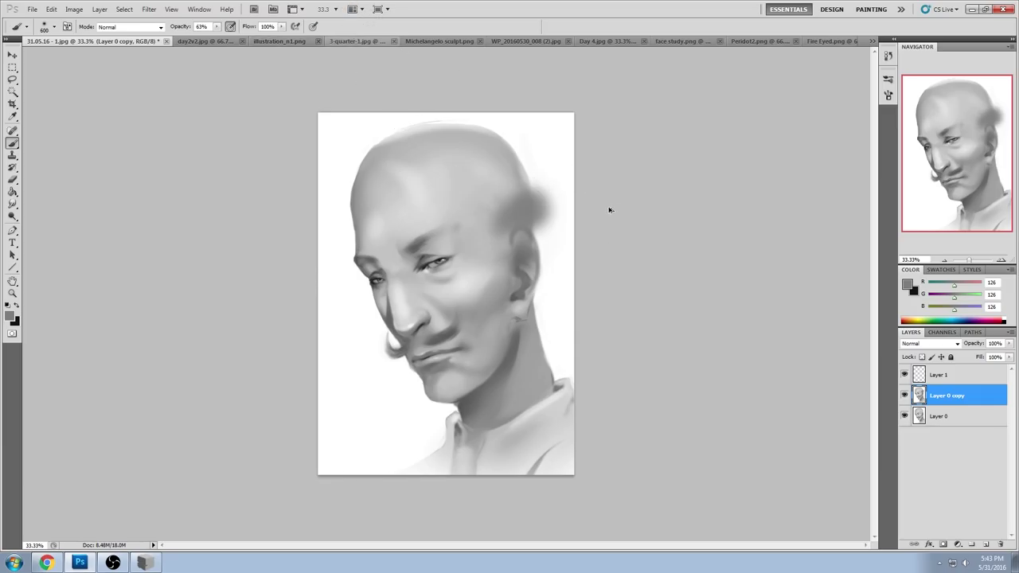
pyautogui.hotkey('ctrl', 'alt', 'z')
pyautogui.hotkey('ctrl', 'alt', 'z')
pyautogui.hotkey('ctrl', 'alt', 'z')
pyautogui.hotkey('ctrl', 'alt', 'z')
pyautogui.hotkey('ctrl', 'alt', 'z')
pyautogui.hotkey('ctrl', 'alt', 'z')
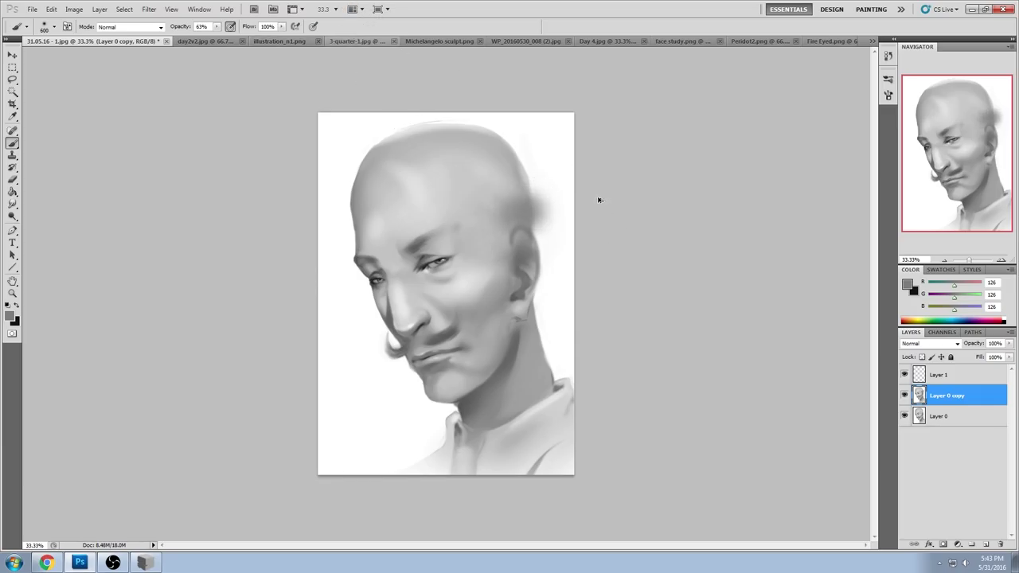
pyautogui.moveTo(189, 27); pyautogui.dragTo(203, 27)
pyautogui.press('[')
pyautogui.press('[')
pyautogui.press('[')
pyautogui.press('[')
pyautogui.press('[')
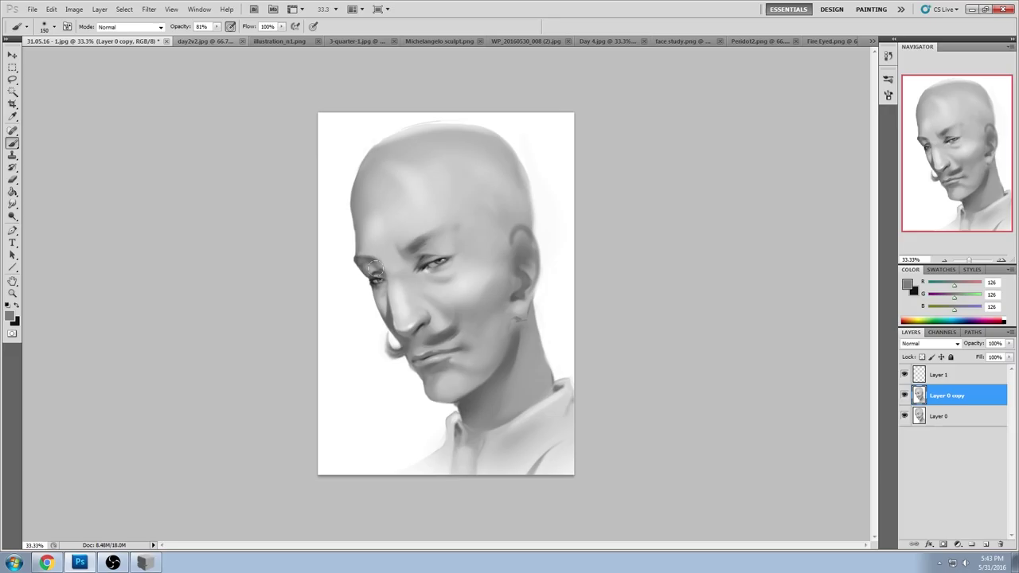
# Step: Sample greys from the face, pick a slightly lighter grey, set 100% opacity, and hide Layer 0 copy
pyautogui.keyDown('alt'); pyautogui.click(412, 243); pyautogui.keyUp('alt')
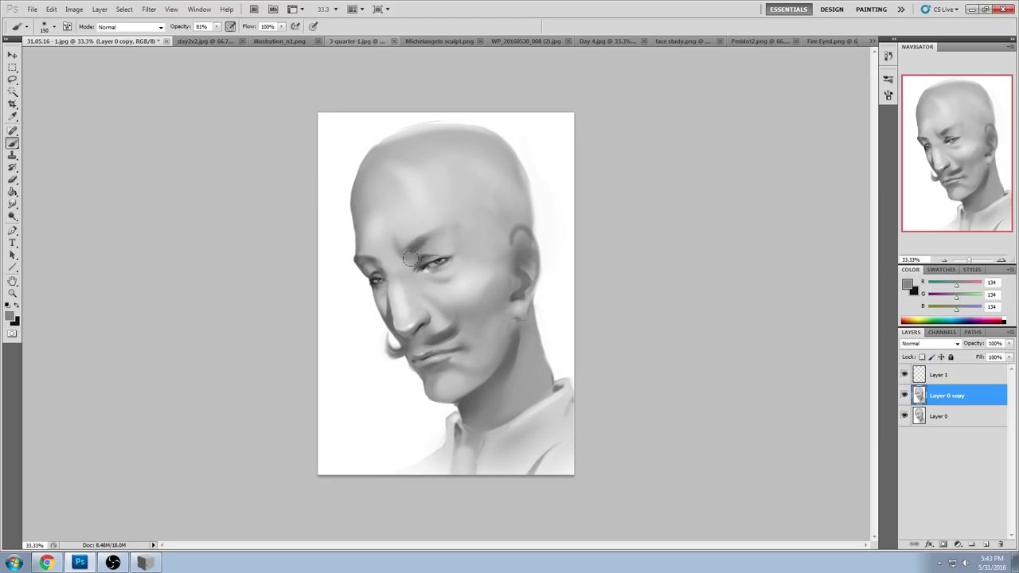
pyautogui.keyDown('alt'); pyautogui.click(399, 292); pyautogui.keyUp('alt')
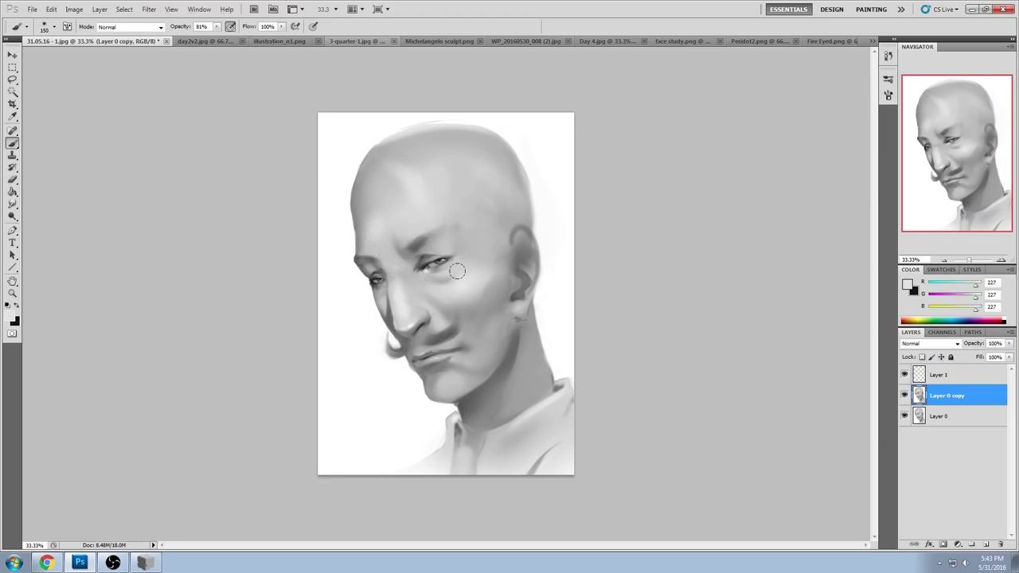
pyautogui.click(910, 287)
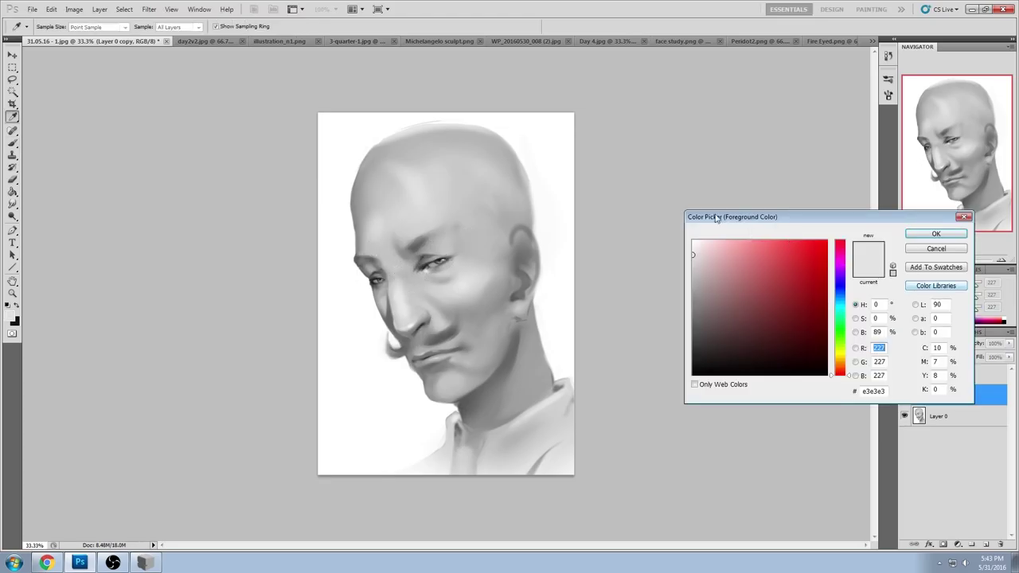
pyautogui.click(692, 248)
pyautogui.click(936, 234)
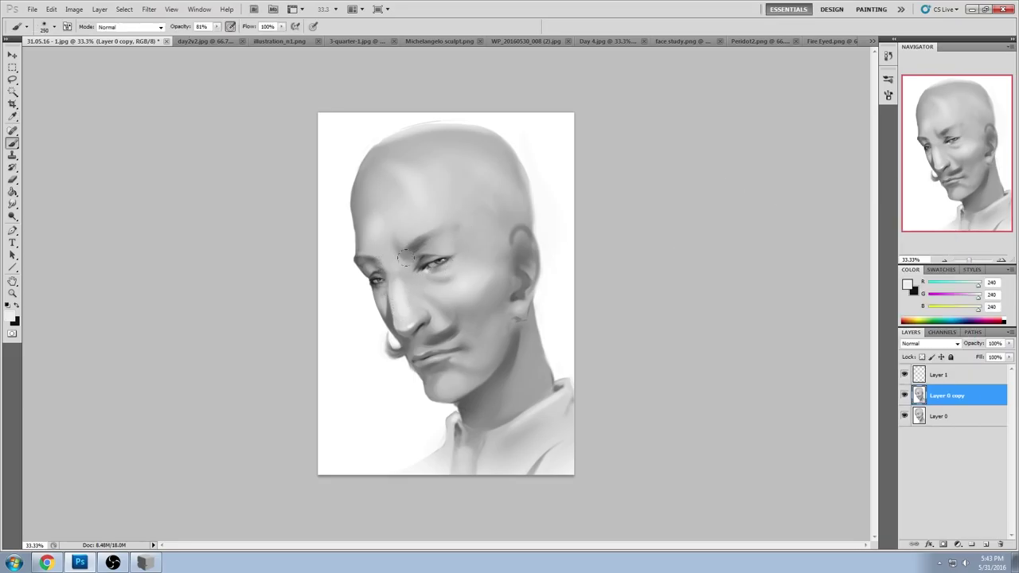
pyautogui.keyDown('alt'); pyautogui.click(430, 248); pyautogui.keyUp('alt')
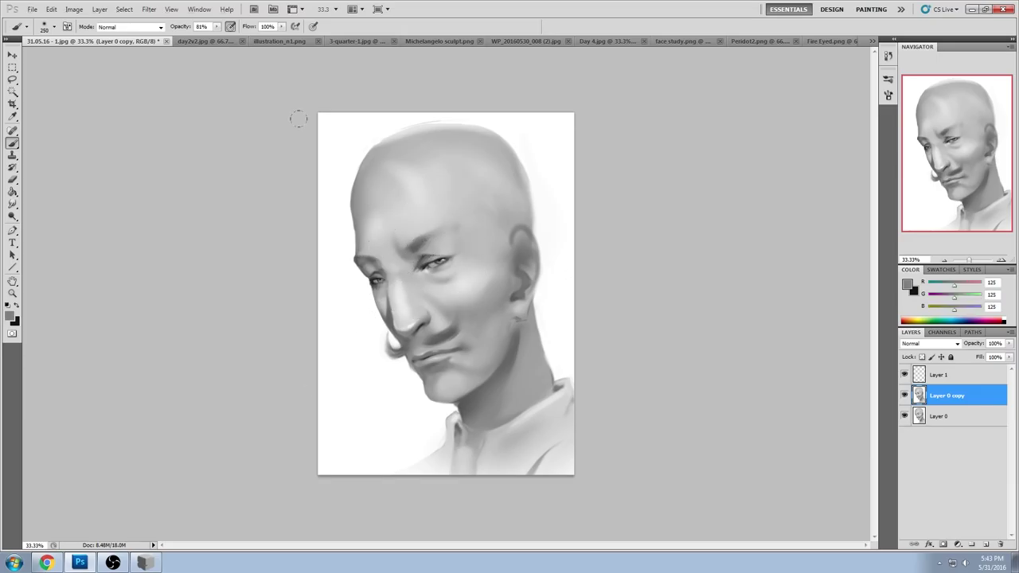
pyautogui.moveTo(217, 26); pyautogui.dragTo(243, 40)
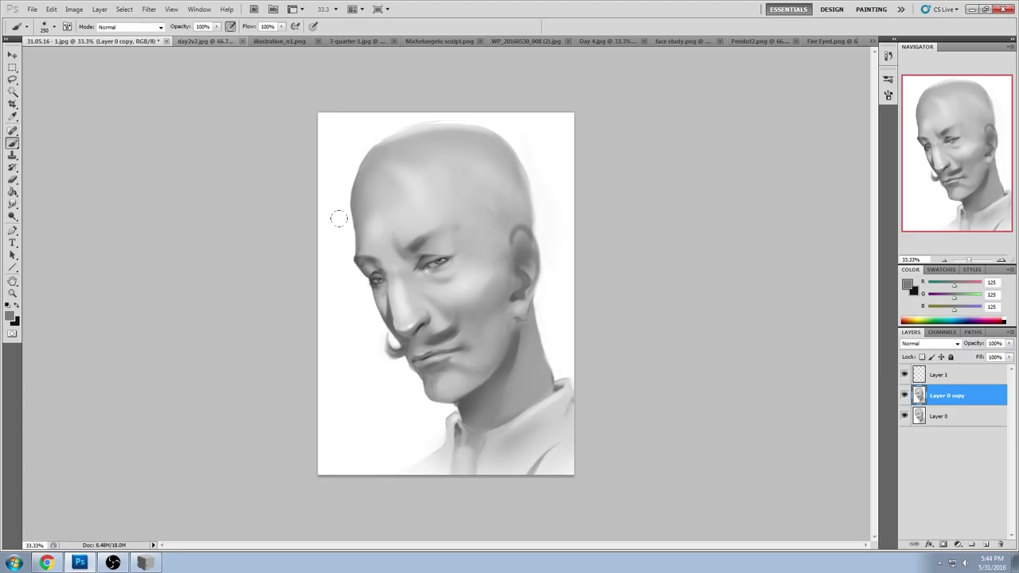
pyautogui.click(903, 395)
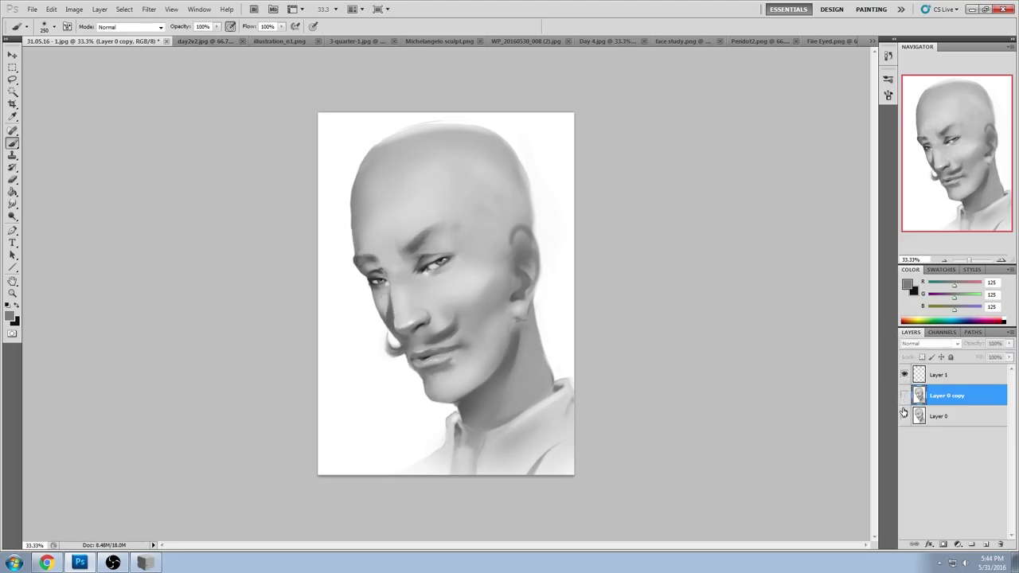
# Step: Show Layer 0 copy again and preview Unsharp Mask (radius 3.2, amount 115) without applying it
pyautogui.click(904, 397)
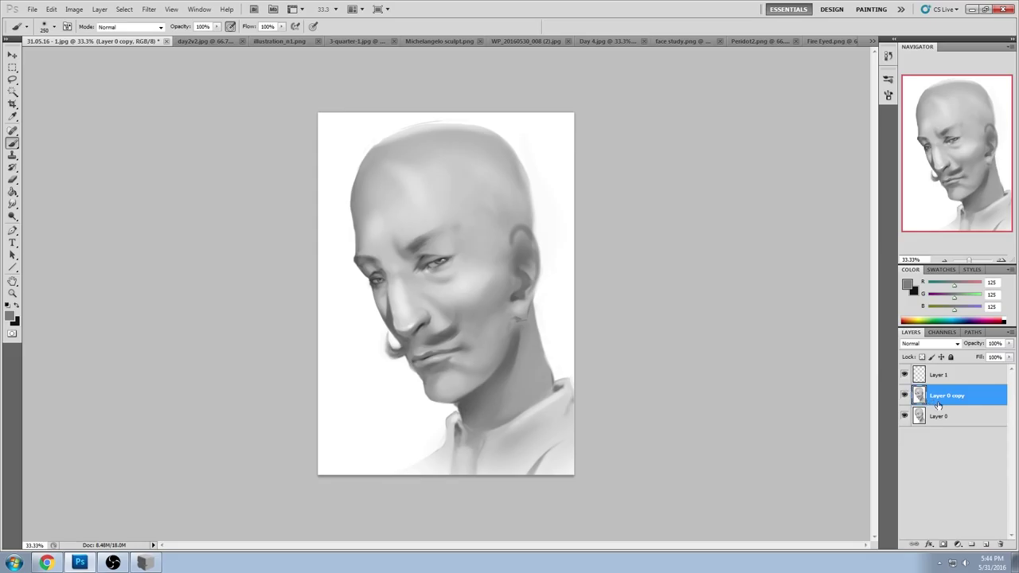
pyautogui.click(149, 8)
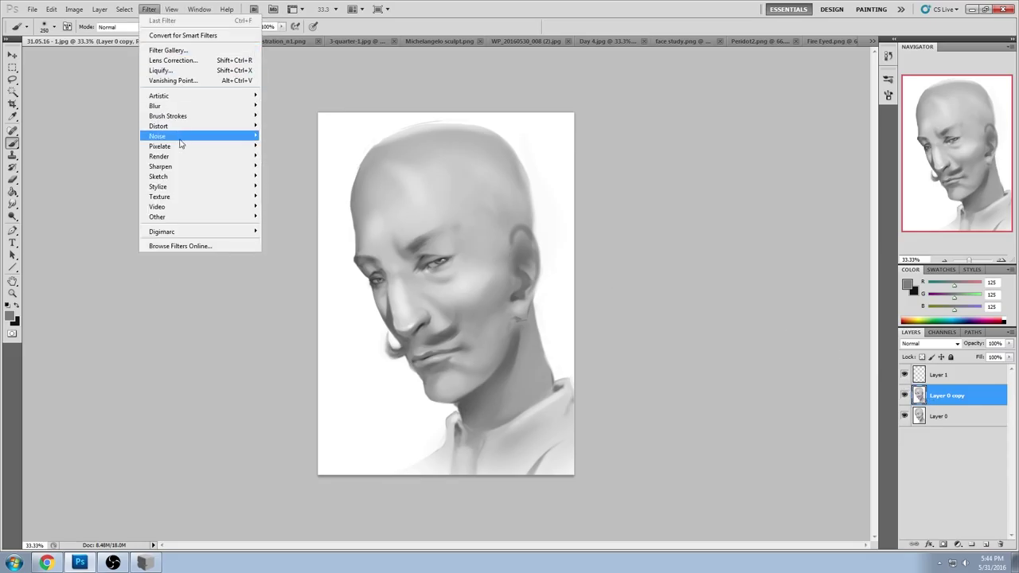
pyautogui.moveTo(180, 170)
pyautogui.click(291, 206)
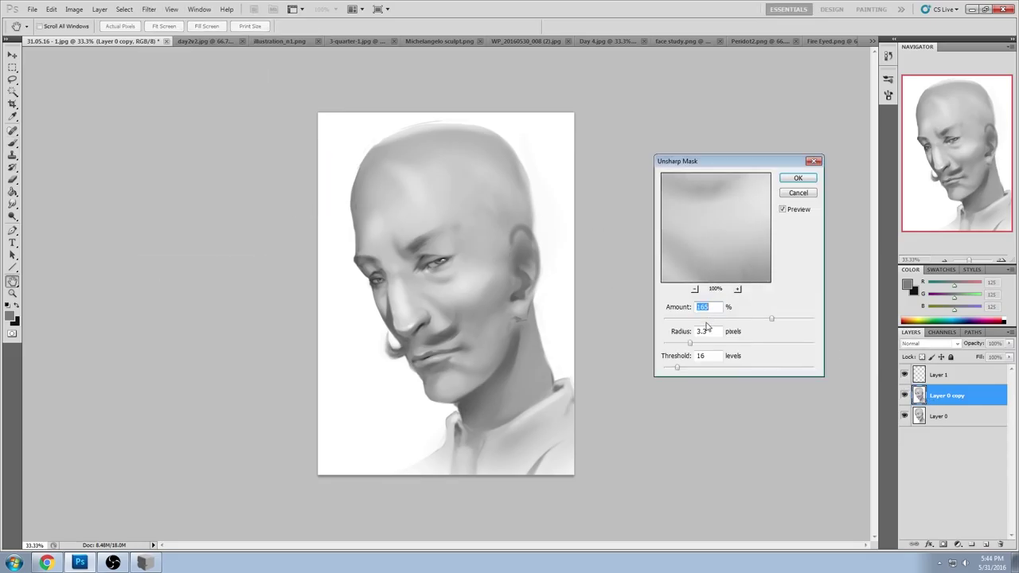
pyautogui.moveTo(690, 344)
pyautogui.mouseDown()
pyautogui.moveTo(708, 344)
pyautogui.moveTo(690, 347)
pyautogui.mouseUp()
pyautogui.moveTo(769, 320); pyautogui.dragTo(751, 320)
pyautogui.click(813, 163)
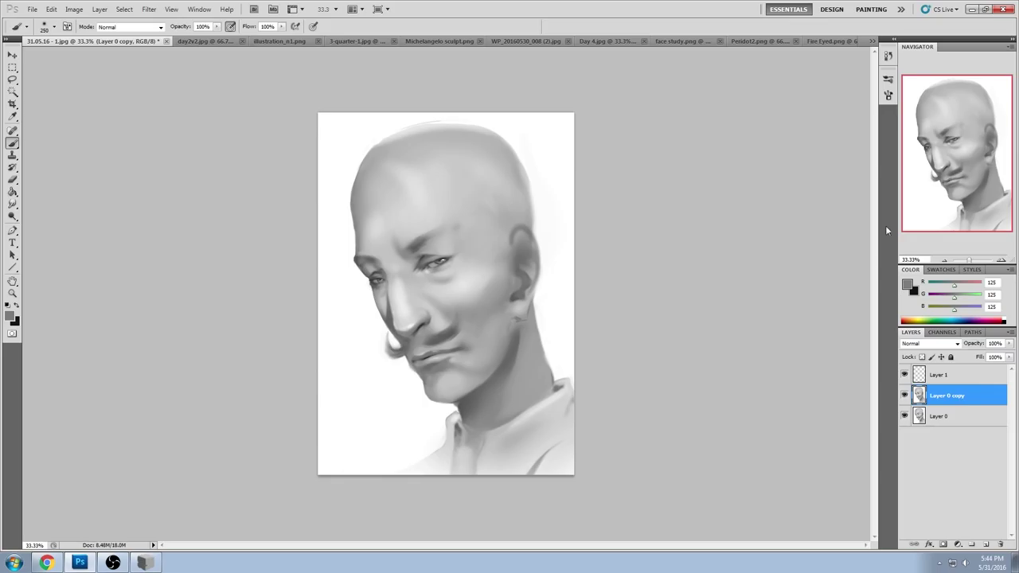
# Step: Toggle Layer 0 copy repeatedly to compare with the original, leaving it visible
pyautogui.click(904, 396)
pyautogui.click(905, 395)
pyautogui.click(904, 398)
pyautogui.click(904, 398)
pyautogui.click(904, 398)
pyautogui.click(903, 398)
pyautogui.click(904, 397)
pyautogui.click(905, 398)
# Step: Select Layer 0 copy and crop past the right edge to widen the canvas
pyautogui.press('c')
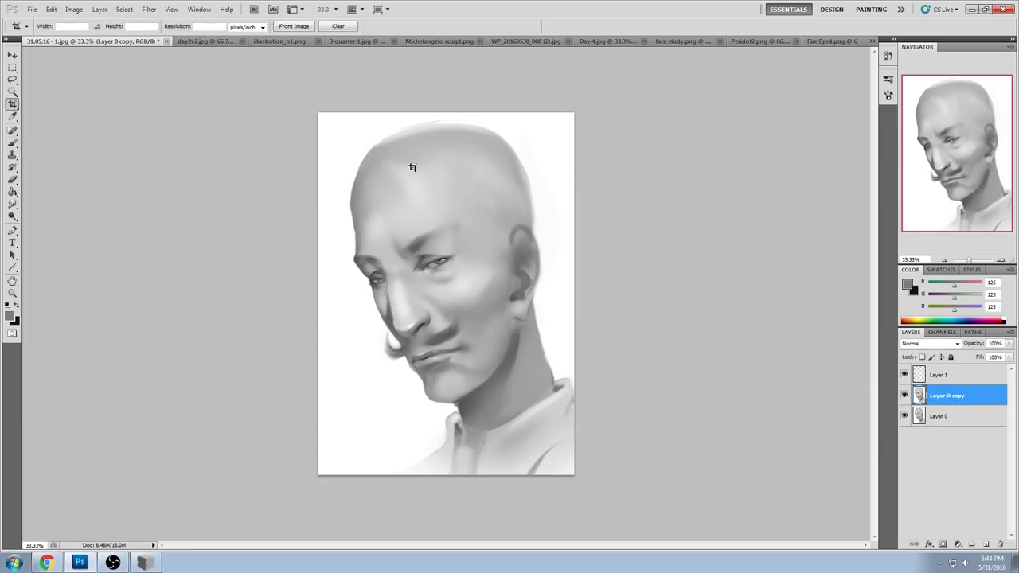
pyautogui.moveTo(303, 100); pyautogui.dragTo(639, 498)
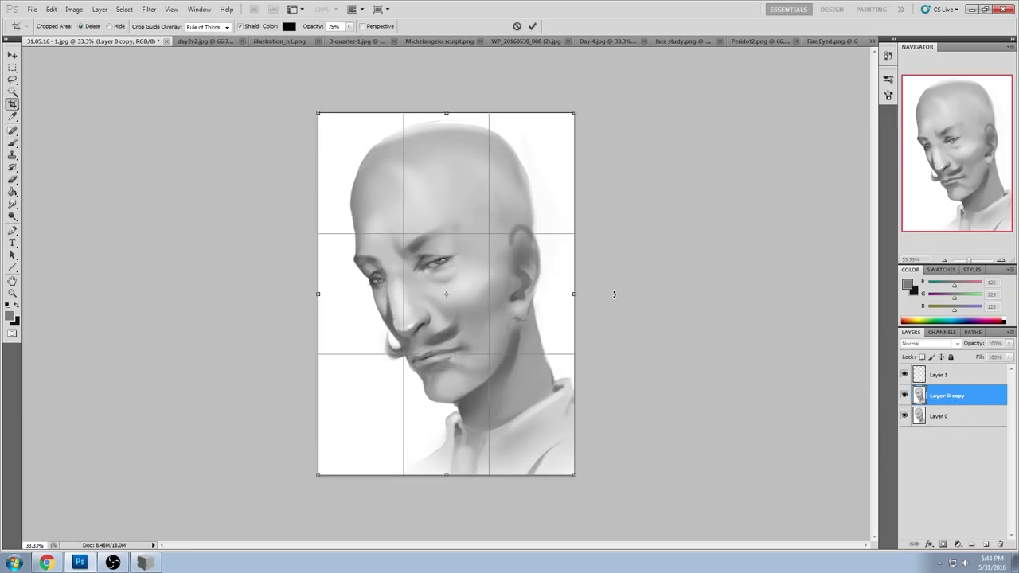
pyautogui.click(515, 25)
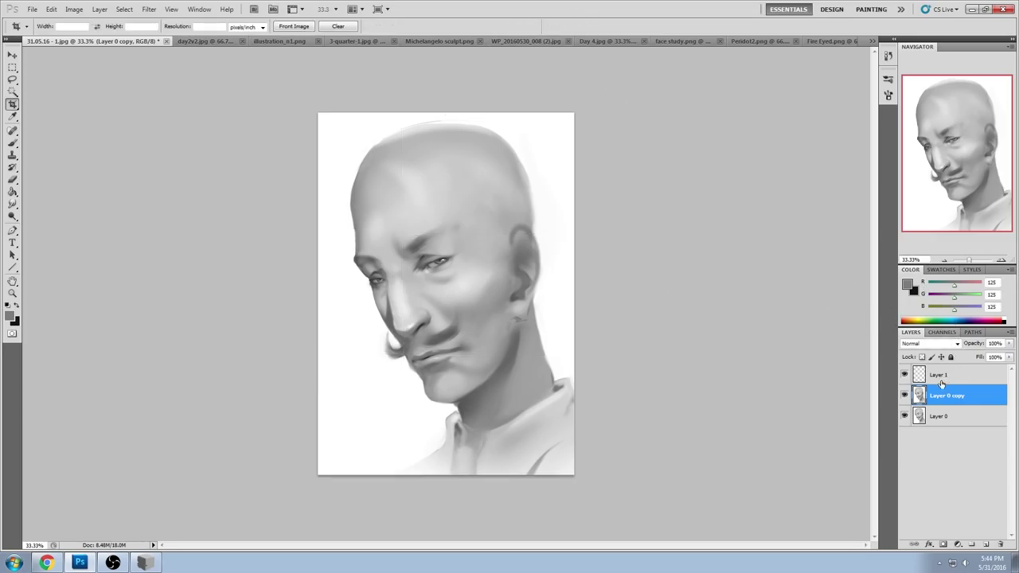
pyautogui.click(946, 419)
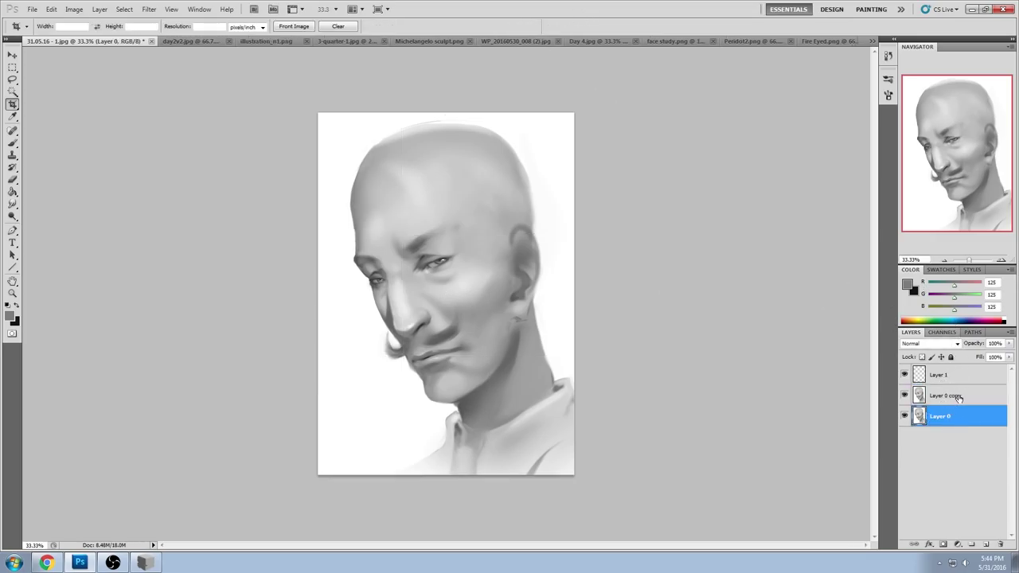
pyautogui.keyDown('shift'); pyautogui.click(957, 403); pyautogui.keyUp('shift')
pyautogui.click(965, 401)
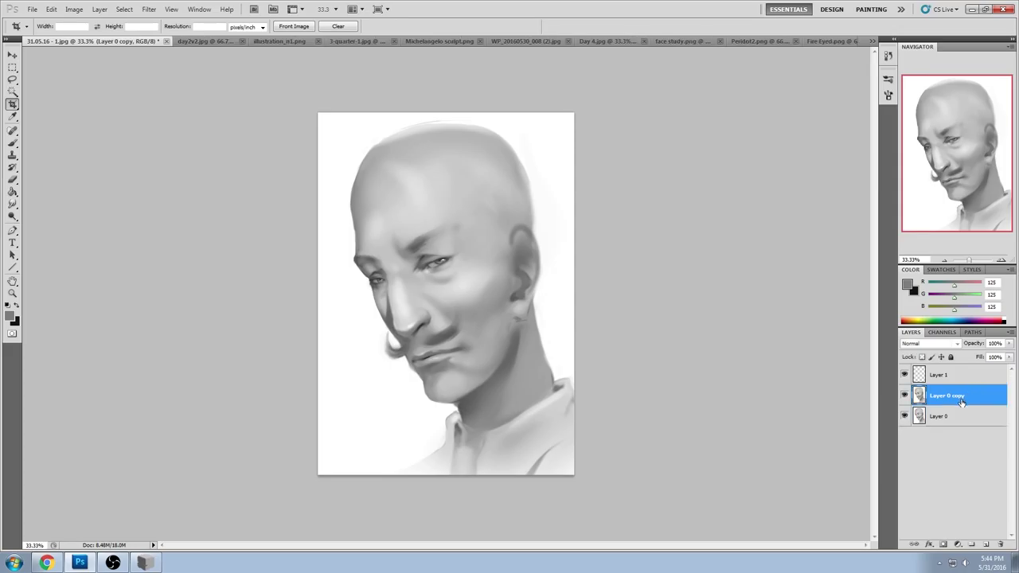
pyautogui.moveTo(288, 93); pyautogui.dragTo(693, 538)
pyautogui.moveTo(582, 296); pyautogui.dragTo(812, 310)
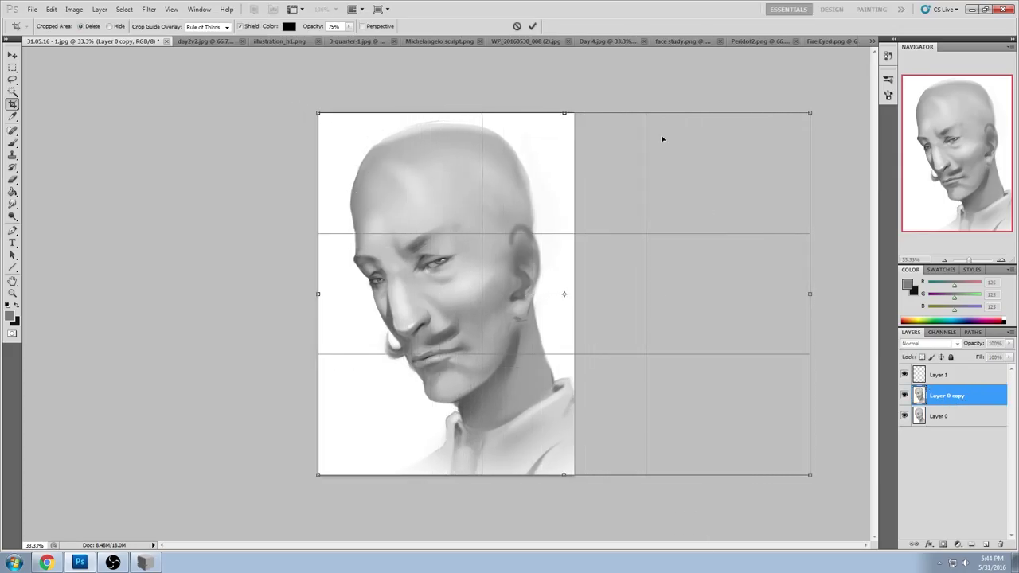
pyautogui.click(533, 26)
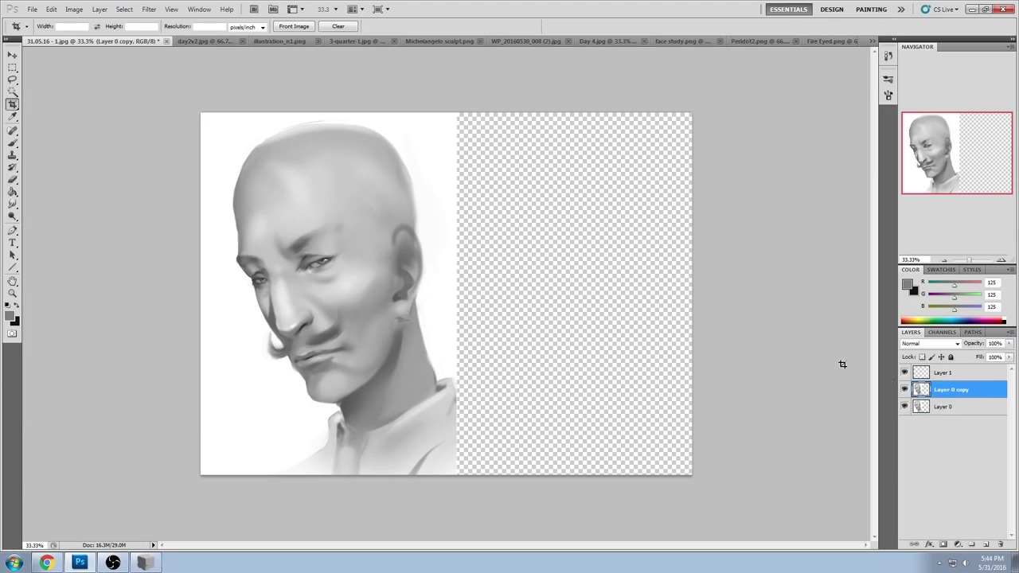
# Step: Move the face copy beside the original and merge it down into Layer 0
pyautogui.press('v')
pyautogui.moveTo(350, 256); pyautogui.dragTo(604, 261)
pyautogui.rightClick(947, 391)
pyautogui.click(974, 357)
# Step: Select all, revert to the originally opened state in History, and paste the two-face image in place
pyautogui.hotkey('ctrl', 'a')
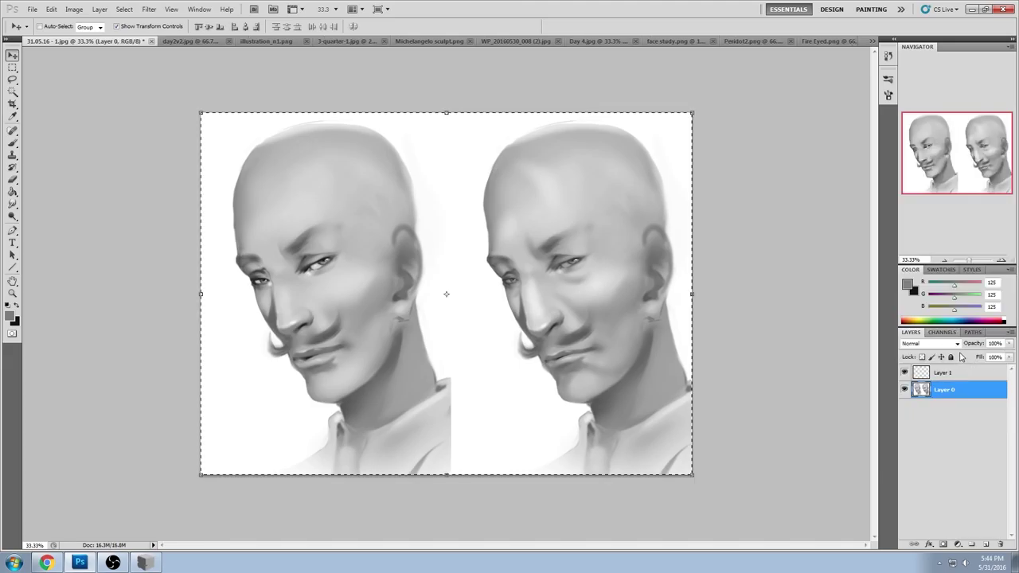
pyautogui.click(888, 56)
pyautogui.moveTo(873, 372); pyautogui.dragTo(860, 75)
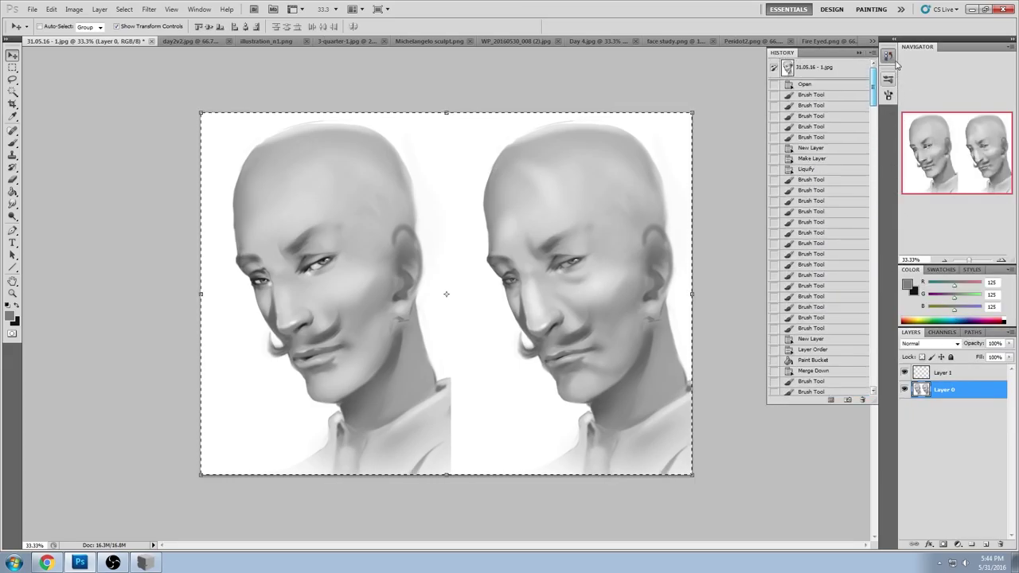
pyautogui.click(825, 68)
pyautogui.hotkey('ctrl', 'shift', 'v')
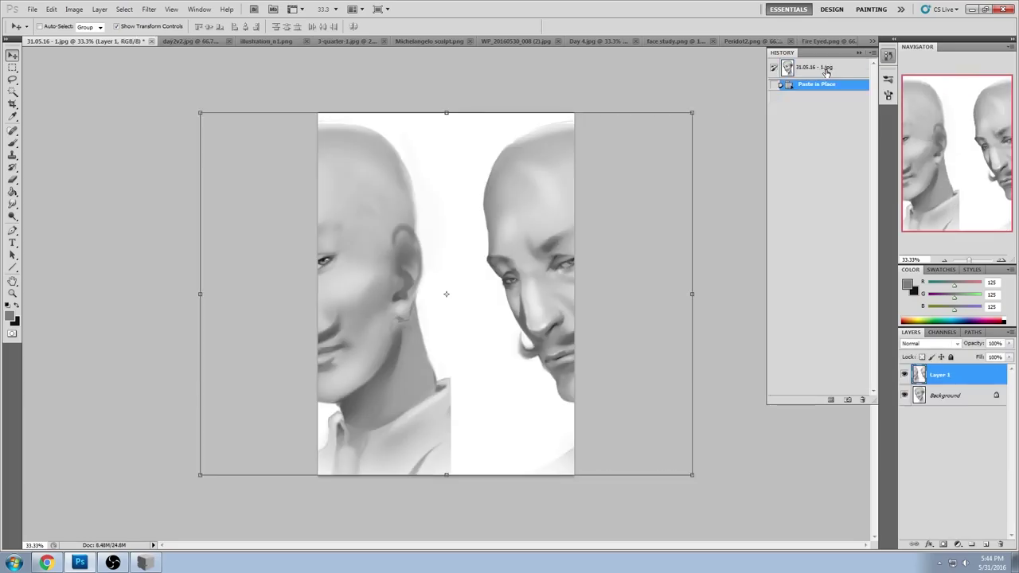
# Step: Shift the pasted two-face layer into position and check it against the background
pyautogui.press('c')
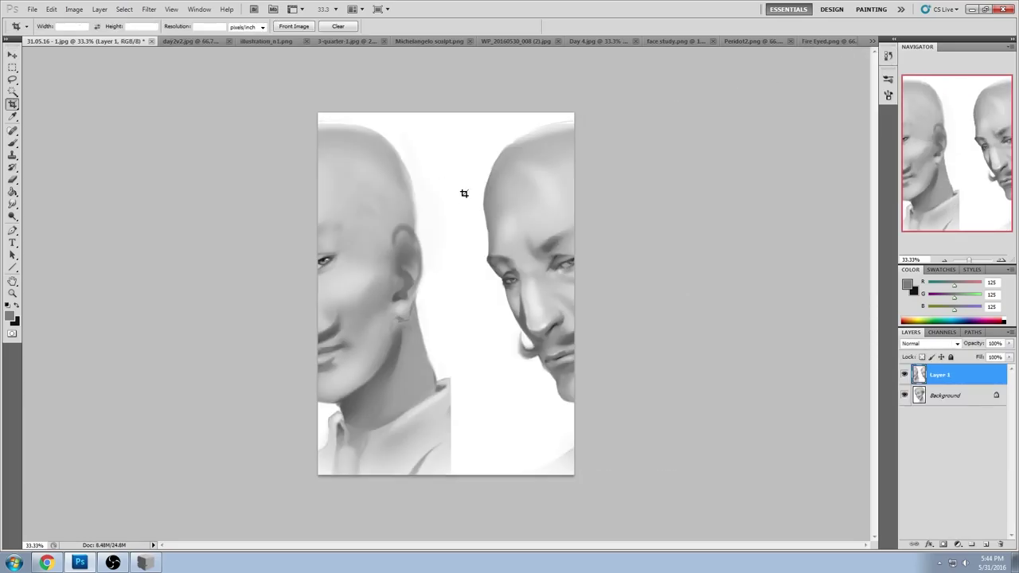
pyautogui.press('v')
pyautogui.moveTo(452, 255); pyautogui.dragTo(490, 241)
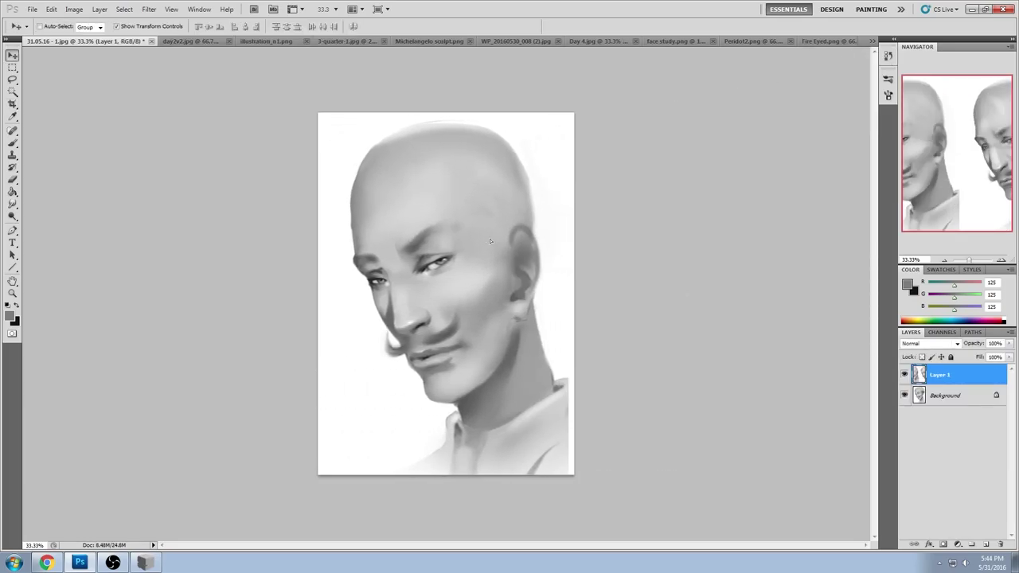
pyautogui.click(905, 375)
pyautogui.click(904, 375)
# Step: Widen the canvas to the right with a crop, then crop off the black strip keeping both faces
pyautogui.press('c')
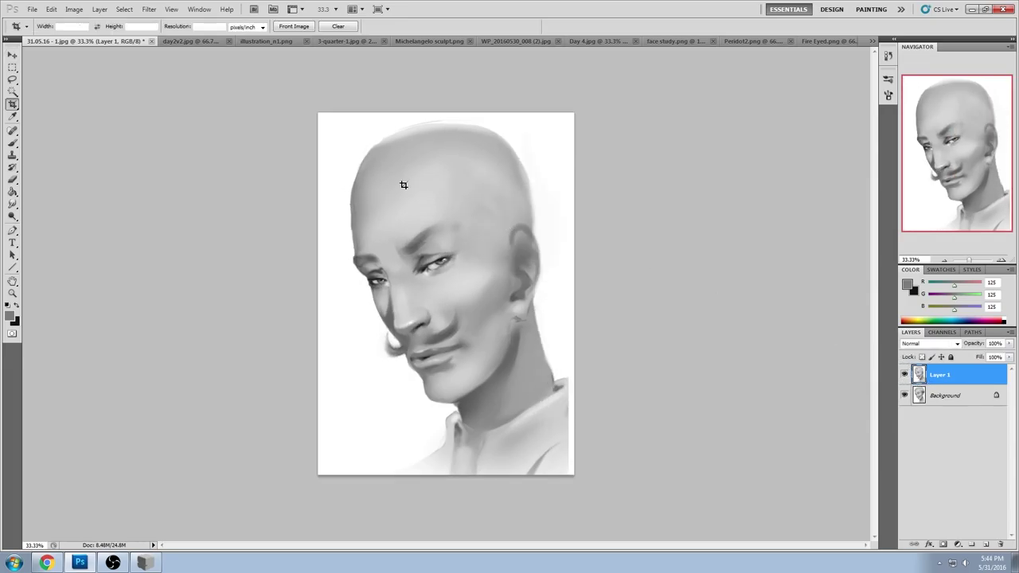
pyautogui.moveTo(318, 108); pyautogui.dragTo(721, 496)
pyautogui.moveTo(572, 295); pyautogui.dragTo(872, 294)
pyautogui.press('Return')
pyautogui.moveTo(139, 110); pyautogui.dragTo(639, 518)
pyautogui.press('Return')
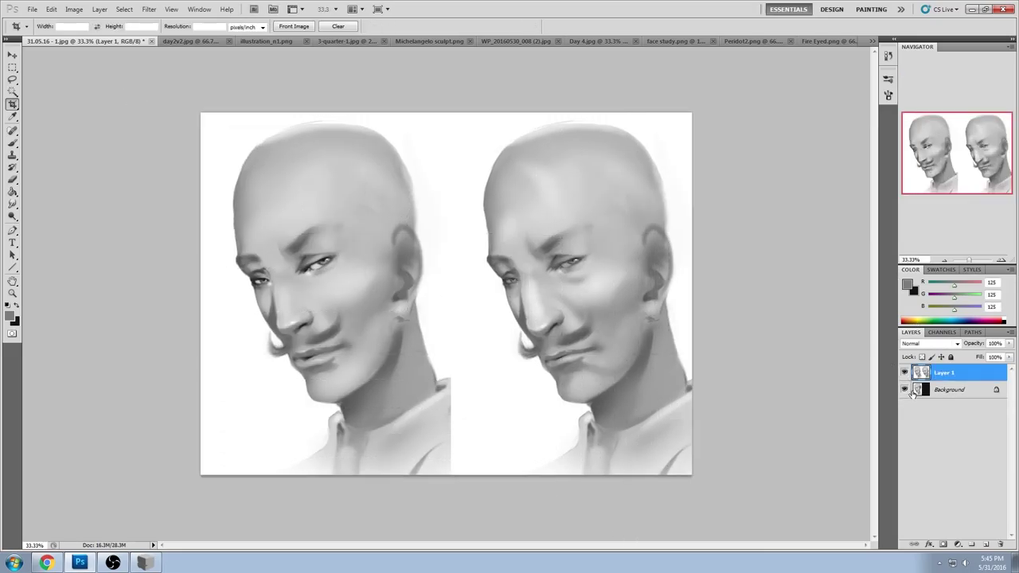
# Step: Compare with and without Layer 1, leave it hidden, and select the Background layer
pyautogui.click(905, 372)
pyautogui.click(905, 373)
pyautogui.click(905, 372)
pyautogui.click(905, 372)
pyautogui.click(905, 372)
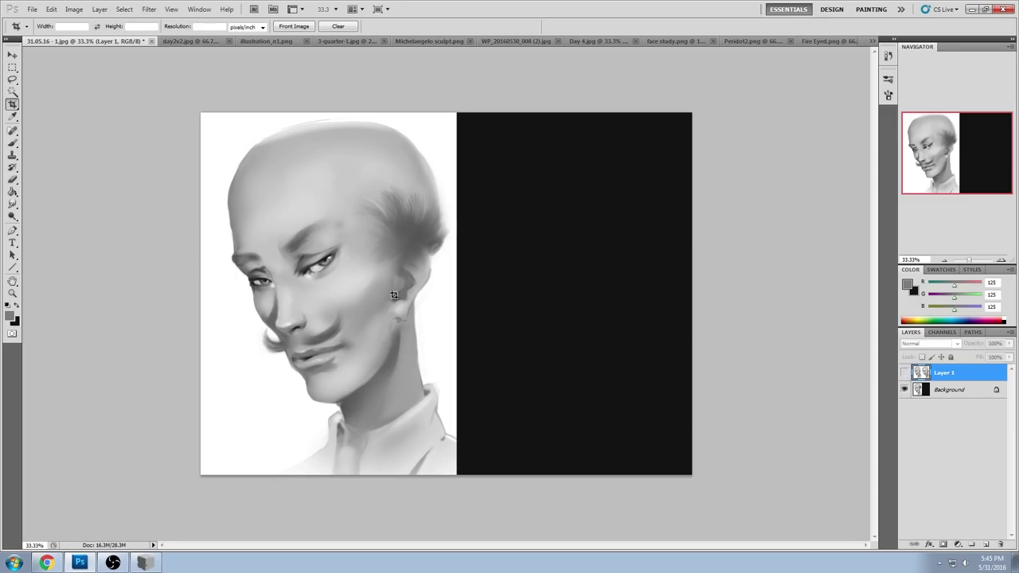
pyautogui.click(905, 373)
pyautogui.click(906, 372)
pyautogui.click(946, 392)
# Step: Lighten the head's shadowed side, smooth the cheek and moustache, and dab white on the moustache tip
pyautogui.press('b')
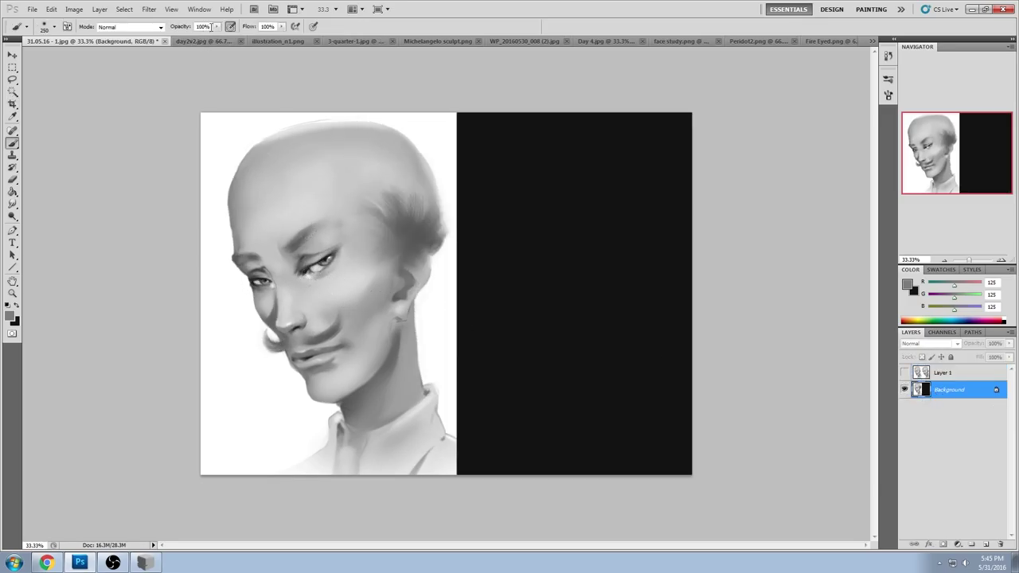
pyautogui.keyDown('alt'); pyautogui.click(349, 189); pyautogui.keyUp('alt')
pyautogui.moveTo(363, 224); pyautogui.dragTo(389, 242)
pyautogui.moveTo(317, 311)
pyautogui.mouseDown()
pyautogui.moveTo(325, 338)
pyautogui.moveTo(332, 330)
pyautogui.mouseUp()
pyautogui.keyDown('alt'); pyautogui.click(329, 313); pyautogui.keyUp('alt')
pyautogui.keyDown('alt'); pyautogui.click(315, 329); pyautogui.keyUp('alt')
pyautogui.keyDown('alt'); pyautogui.click(282, 337); pyautogui.keyUp('alt')
pyautogui.moveTo(272, 335)
pyautogui.mouseDown()
pyautogui.moveTo(255, 353)
pyautogui.moveTo(249, 322)
pyautogui.moveTo(271, 355)
pyautogui.mouseUp()
# Step: With a smaller brush, lighten the lips and darken the line between them at 39% opacity
pyautogui.keyDown('alt'); pyautogui.click(288, 341); pyautogui.keyUp('alt')
pyautogui.press('[')
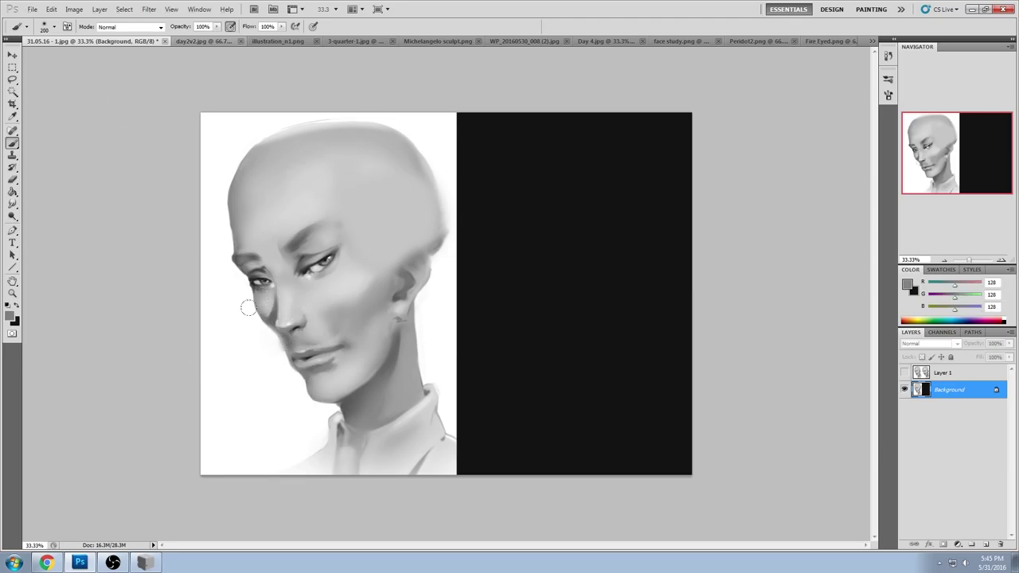
pyautogui.press('[')
pyautogui.press('[')
pyautogui.keyDown('alt'); pyautogui.click(271, 319); pyautogui.keyUp('alt')
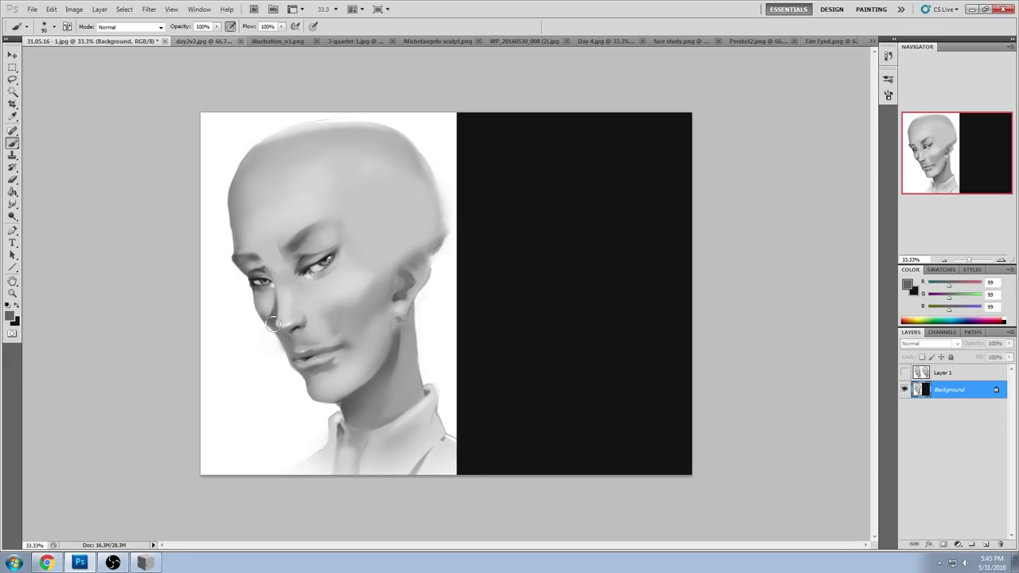
pyautogui.keyDown('alt'); pyautogui.click(300, 349); pyautogui.keyUp('alt')
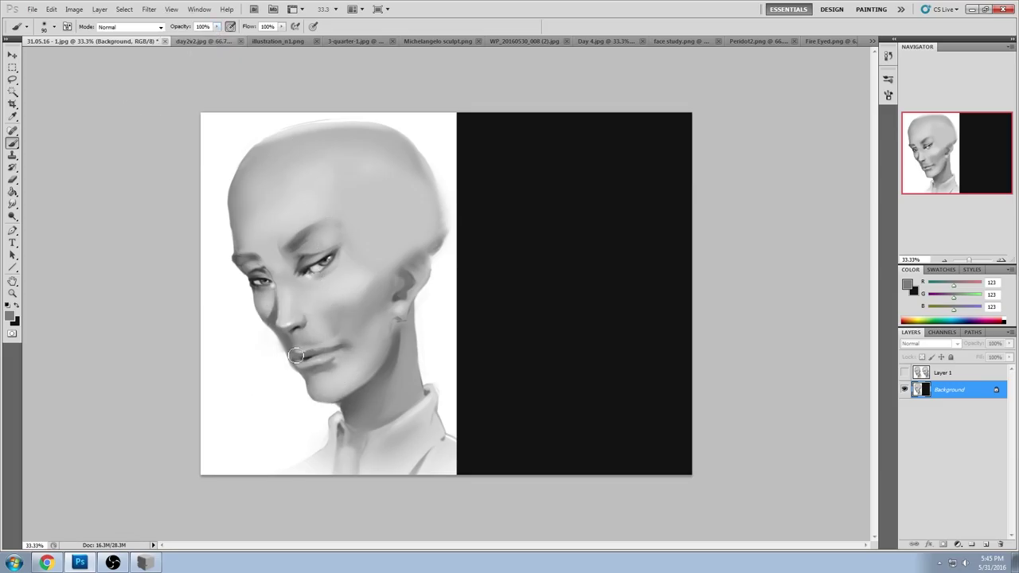
pyautogui.moveTo(306, 351); pyautogui.dragTo(328, 355)
pyautogui.keyDown('alt'); pyautogui.click(307, 358); pyautogui.keyUp('alt')
pyautogui.press('3')
pyautogui.press('9')
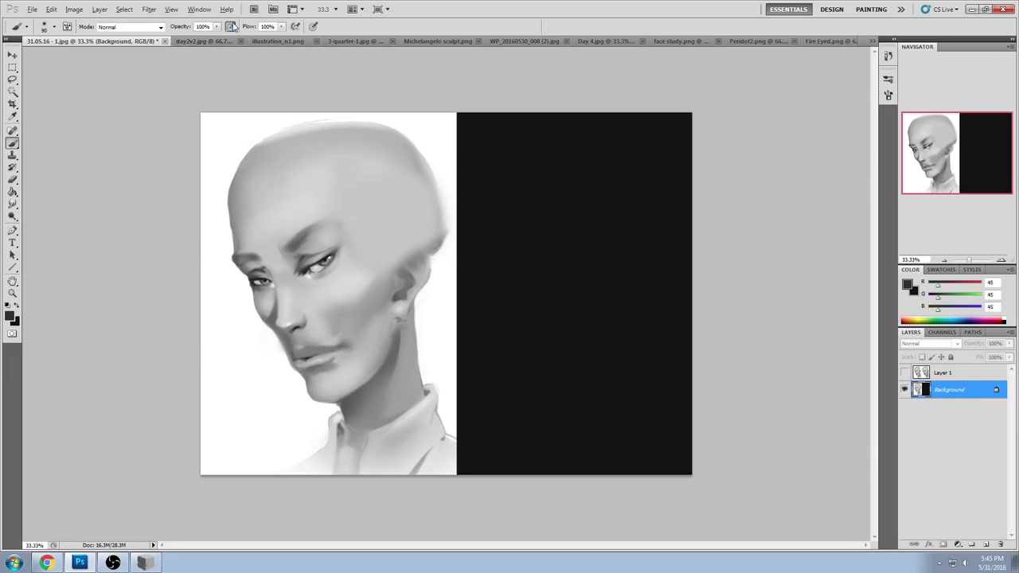
pyautogui.moveTo(295, 357); pyautogui.dragTo(347, 349)
# Step: Try painting near-black soft tones over the head with a larger brush, then undo them
pyautogui.keyDown('alt'); pyautogui.click(332, 250); pyautogui.keyUp('alt')
pyautogui.press(']')
pyautogui.press(']')
pyautogui.press(']')
pyautogui.press(']')
pyautogui.press(']')
pyautogui.moveTo(249, 127)
pyautogui.mouseDown()
pyautogui.moveTo(383, 139)
pyautogui.moveTo(422, 239)
pyautogui.moveTo(351, 143)
pyautogui.mouseUp()
pyautogui.press(']')
pyautogui.press(']')
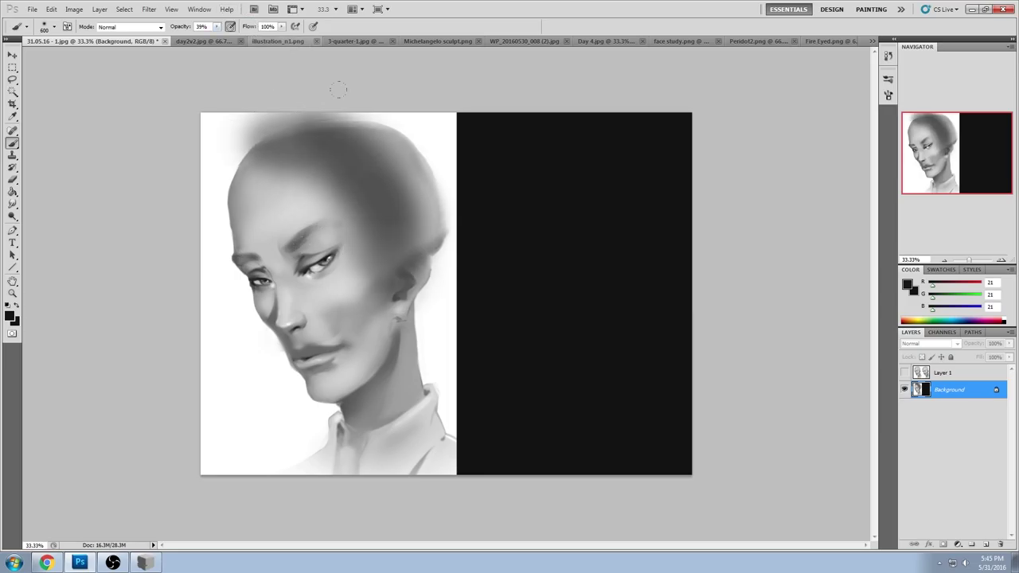
pyautogui.hotkey('ctrl', 'alt', 'z')
pyautogui.hotkey('ctrl', 'alt', 'z')
# Step: With a 175 px brush, sketch curving grey arcs over the head and left side
pyautogui.rightClick(390, 225)
pyautogui.scroll(-10, 555, 292)
pyautogui.click(481, 453)
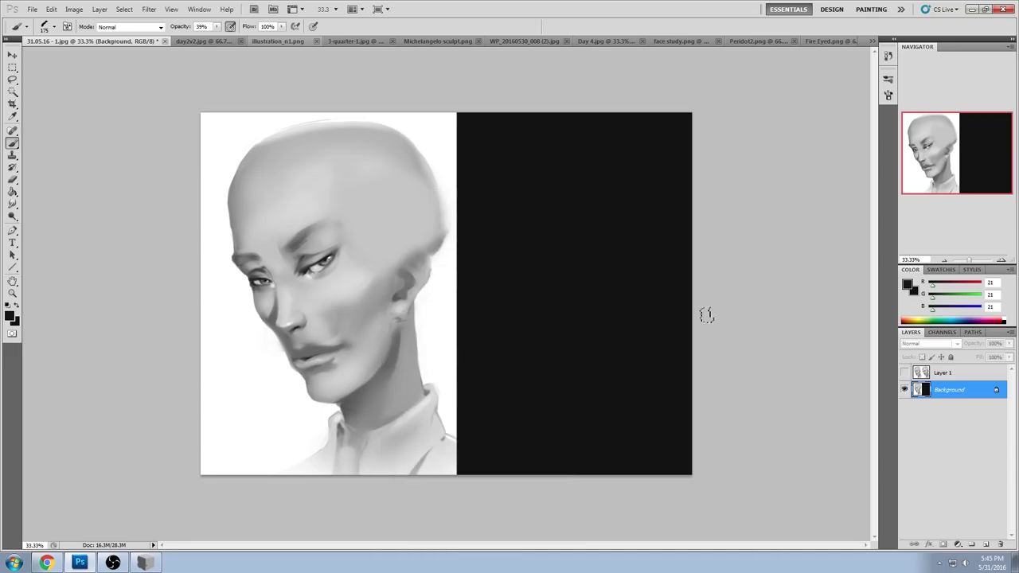
pyautogui.moveTo(261, 157)
pyautogui.mouseDown()
pyautogui.moveTo(364, 234)
pyautogui.moveTo(373, 295)
pyautogui.moveTo(406, 180)
pyautogui.moveTo(436, 280)
pyautogui.mouseUp()
pyautogui.moveTo(217, 240)
pyautogui.mouseDown()
pyautogui.moveTo(239, 303)
pyautogui.moveTo(271, 347)
pyautogui.moveTo(216, 199)
pyautogui.moveTo(347, 129)
pyautogui.moveTo(422, 199)
pyautogui.mouseUp()
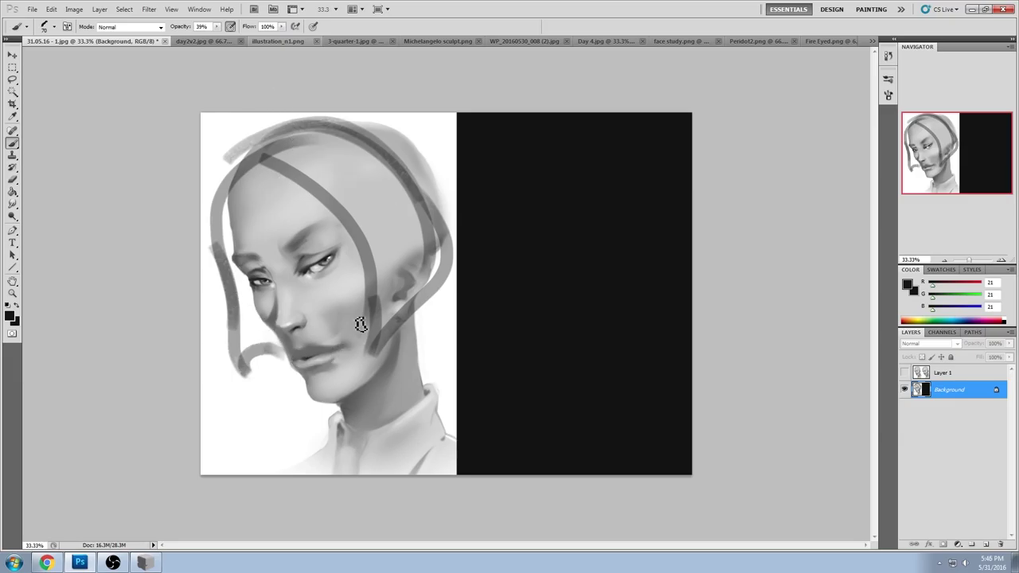
pyautogui.keyDown('alt'); pyautogui.click(301, 336); pyautogui.keyUp('alt')
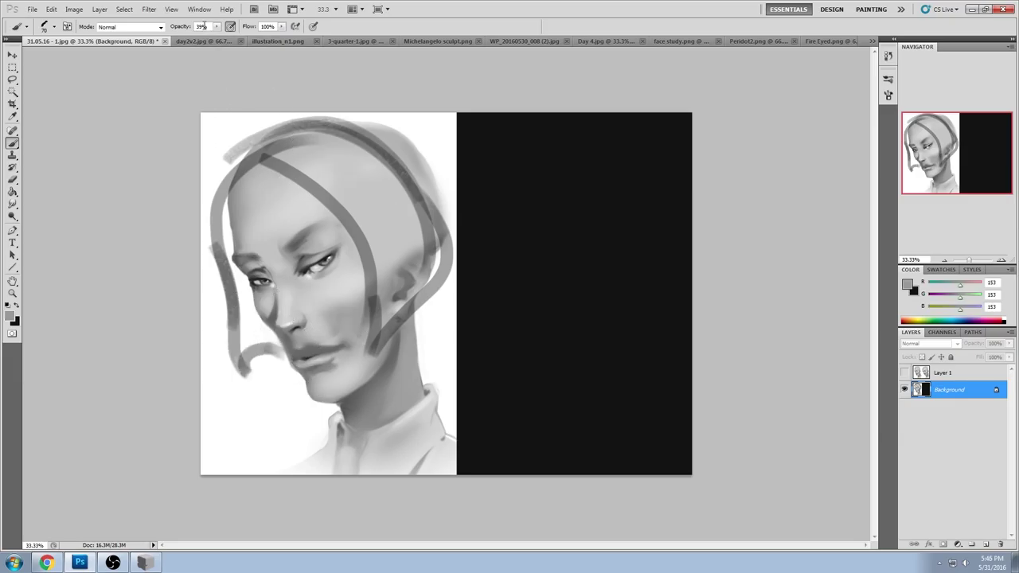
# Step: In Liquify, warp the mouth and chin with a 466 brush, reduce it to 226, and apply
pyautogui.click(149, 9)
pyautogui.click(162, 70)
pyautogui.click(968, 88)
pyautogui.moveTo(938, 104); pyautogui.dragTo(949, 104)
pyautogui.click(273, 363)
pyautogui.moveTo(268, 353)
pyautogui.mouseDown()
pyautogui.moveTo(301, 353)
pyautogui.moveTo(298, 318)
pyautogui.moveTo(183, 348)
pyautogui.moveTo(175, 362)
pyautogui.moveTo(164, 294)
pyautogui.moveTo(239, 399)
pyautogui.moveTo(212, 422)
pyautogui.moveTo(278, 427)
pyautogui.moveTo(246, 428)
pyautogui.moveTo(275, 410)
pyautogui.moveTo(251, 414)
pyautogui.moveTo(295, 409)
pyautogui.moveTo(291, 263)
pyautogui.moveTo(295, 391)
pyautogui.moveTo(343, 384)
pyautogui.moveTo(380, 358)
pyautogui.moveTo(320, 376)
pyautogui.moveTo(333, 403)
pyautogui.moveTo(300, 398)
pyautogui.moveTo(296, 416)
pyautogui.mouseUp()
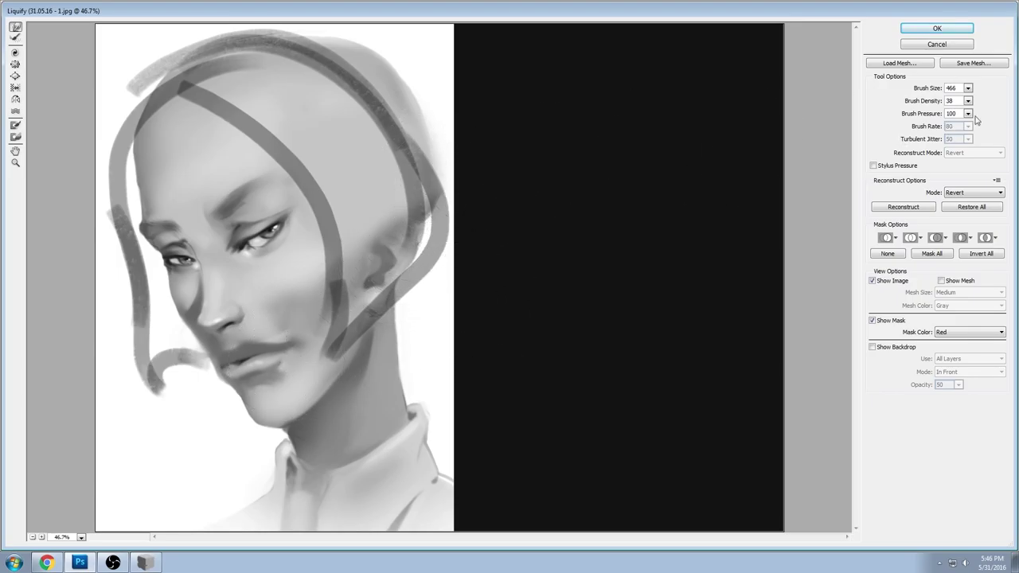
pyautogui.click(968, 88)
pyautogui.moveTo(936, 107); pyautogui.dragTo(926, 107)
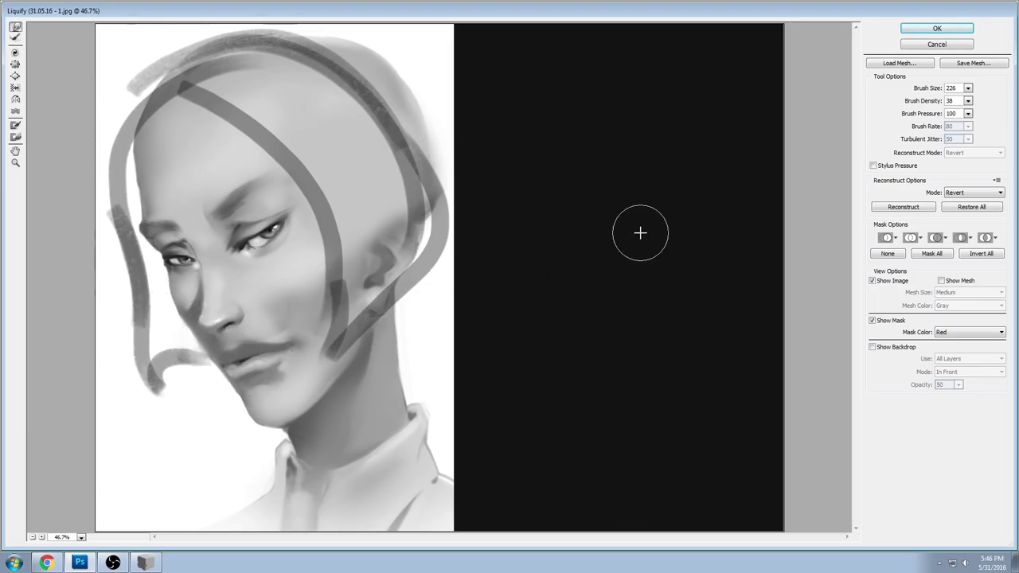
pyautogui.click(937, 28)
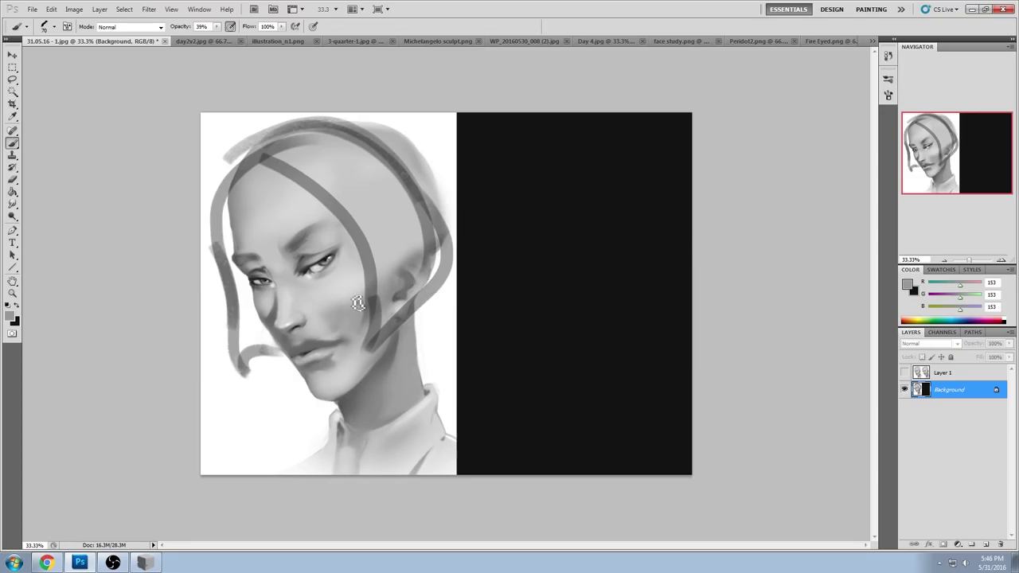
# Step: Revert the History to the crop state before all the brush strokes and warps
pyautogui.hotkey('ctrl', 'z')
pyautogui.hotkey('ctrl', 'z')
pyautogui.hotkey('ctrl', 'z')
pyautogui.hotkey('ctrl', 'z')
pyautogui.hotkey('ctrl', 'z')
pyautogui.hotkey('ctrl', 'z')
pyautogui.hotkey('ctrl', 'z')
pyautogui.hotkey('ctrl', 'z')
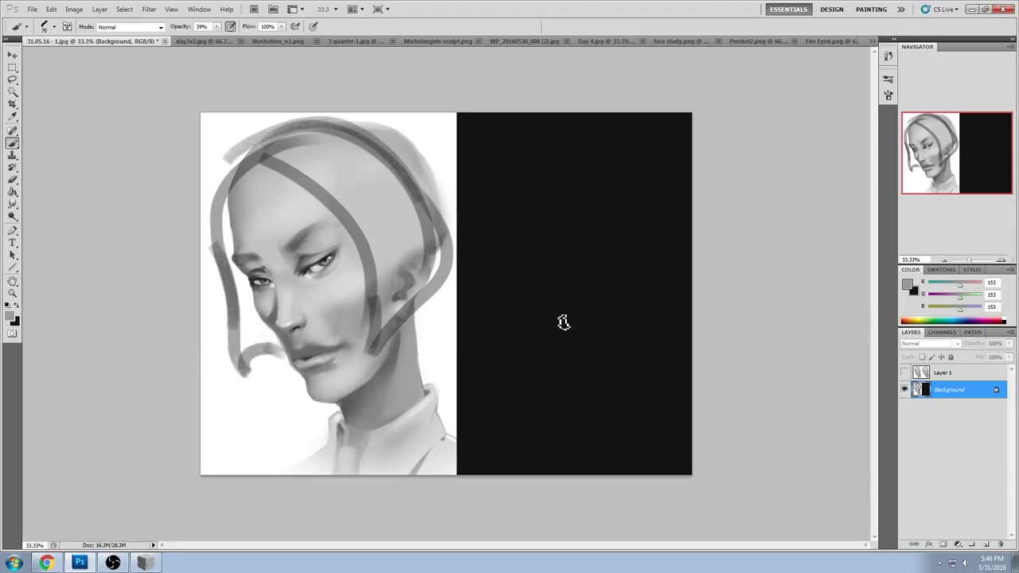
pyautogui.click(887, 55)
pyautogui.click(812, 232)
pyautogui.scroll(2, 872, 303)
pyautogui.moveTo(881, 294); pyautogui.dragTo(882, 112)
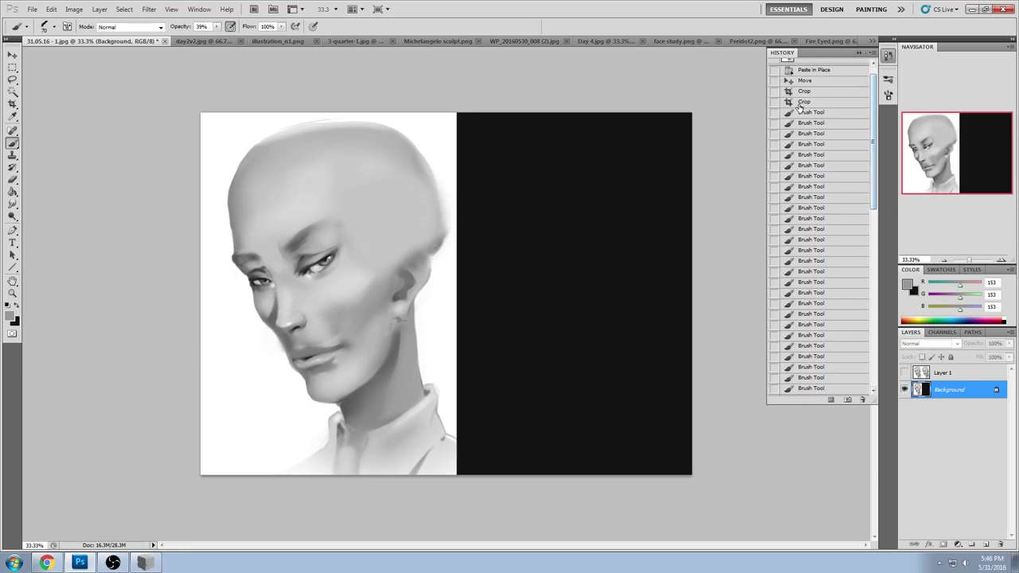
pyautogui.click(805, 101)
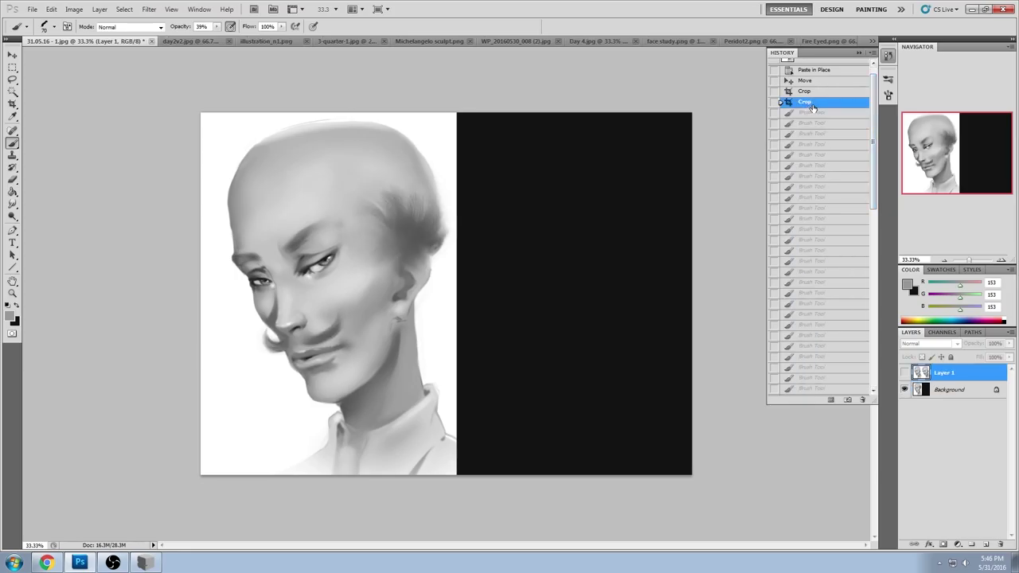
pyautogui.click(859, 53)
# Step: Make Layer 1's side-by-side faces visible again and select the Background layer
pyautogui.click(904, 372)
pyautogui.click(904, 372)
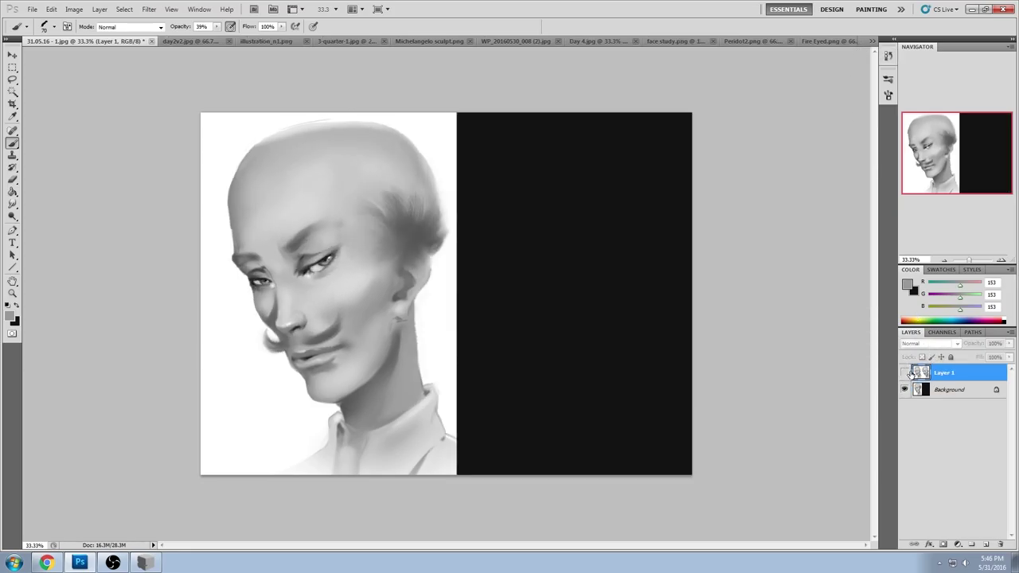
pyautogui.click(905, 374)
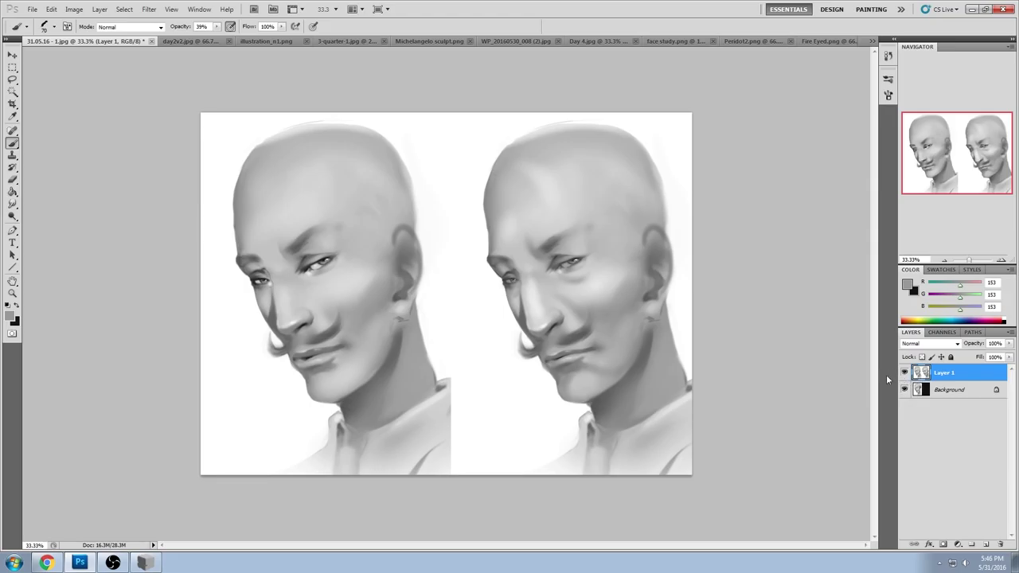
pyautogui.press('c')
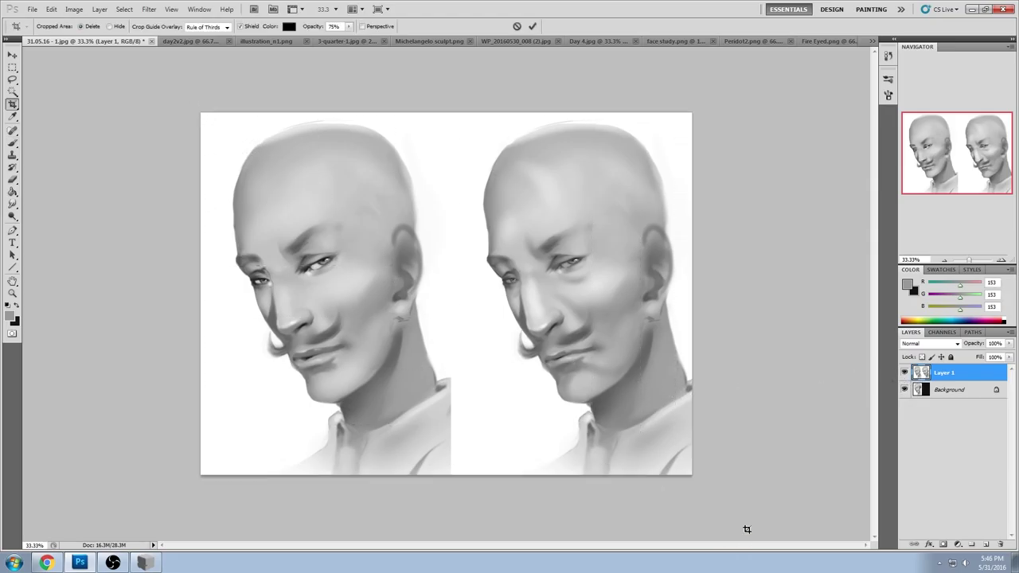
pyautogui.click(947, 388)
pyautogui.rightClick(946, 388)
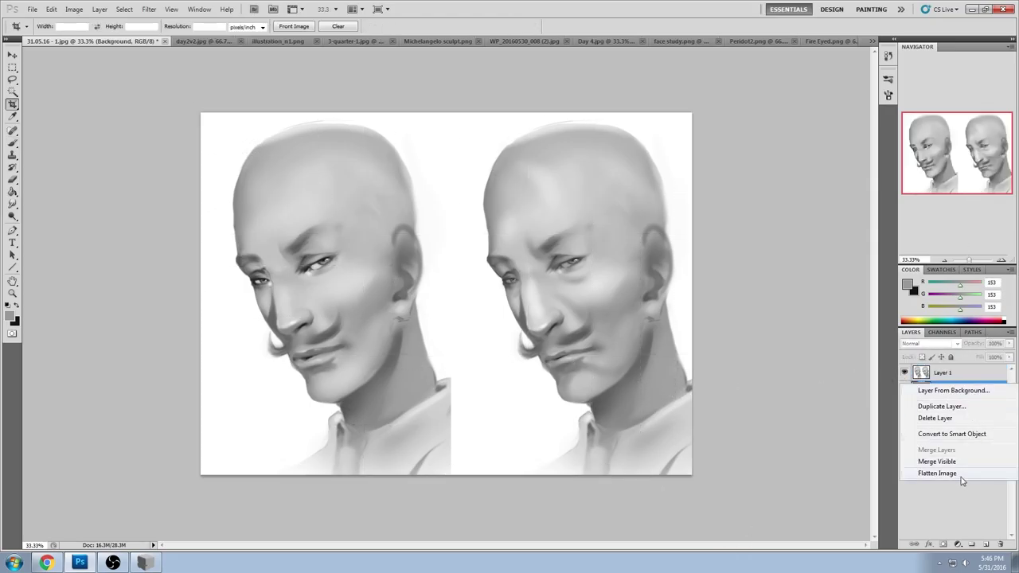
# Step: Flatten the image, then close 31.05.16 - 1.jpg, saving it as JPEG
pyautogui.click(962, 481)
pyautogui.click(128, 40)
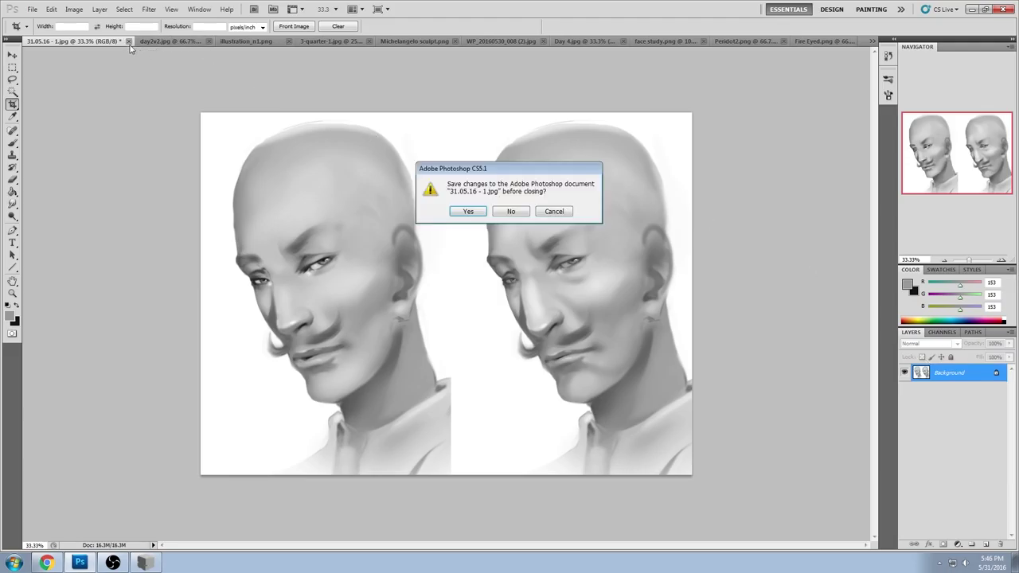
pyautogui.click(468, 211)
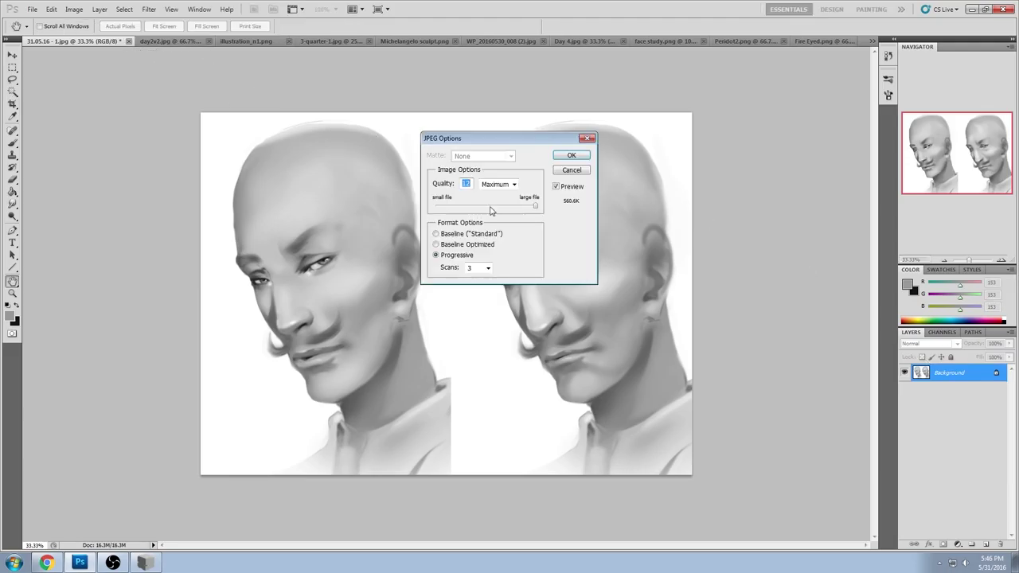
pyautogui.click(570, 156)
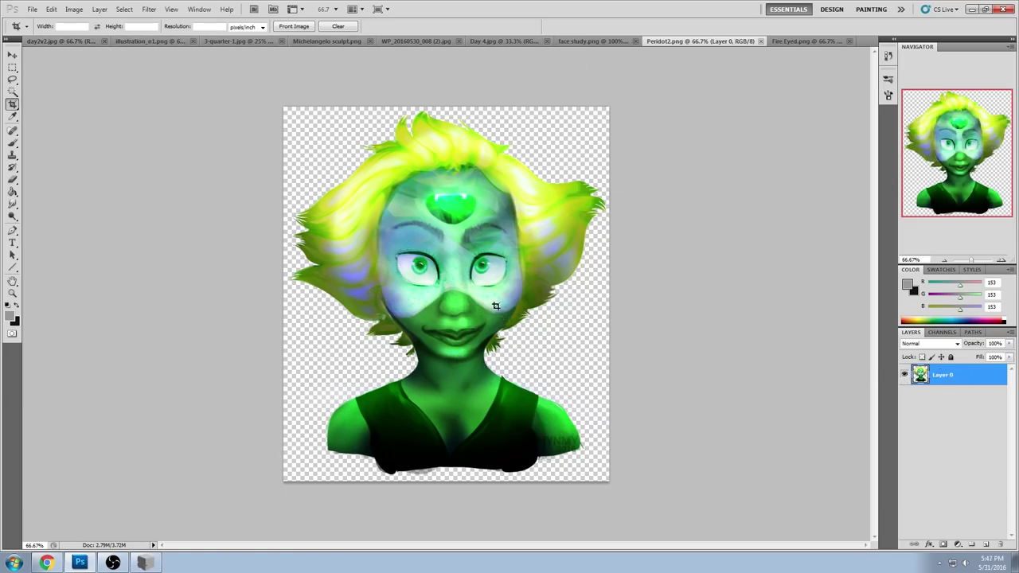
# Step: Copy the mouth area to a new layer and nudge it slightly upward
pyautogui.press('l')
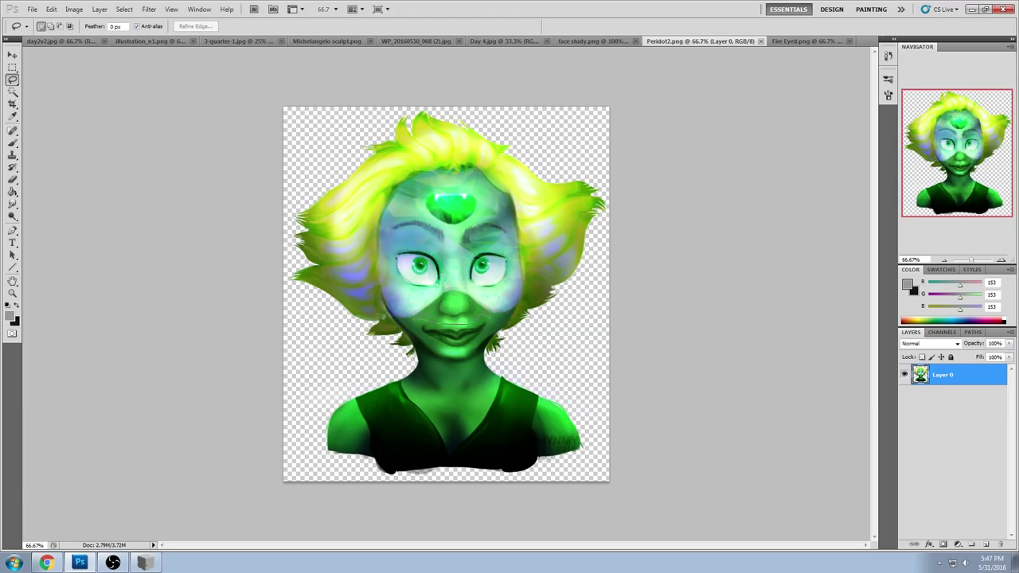
pyautogui.moveTo(482, 336); pyautogui.dragTo(510, 315)
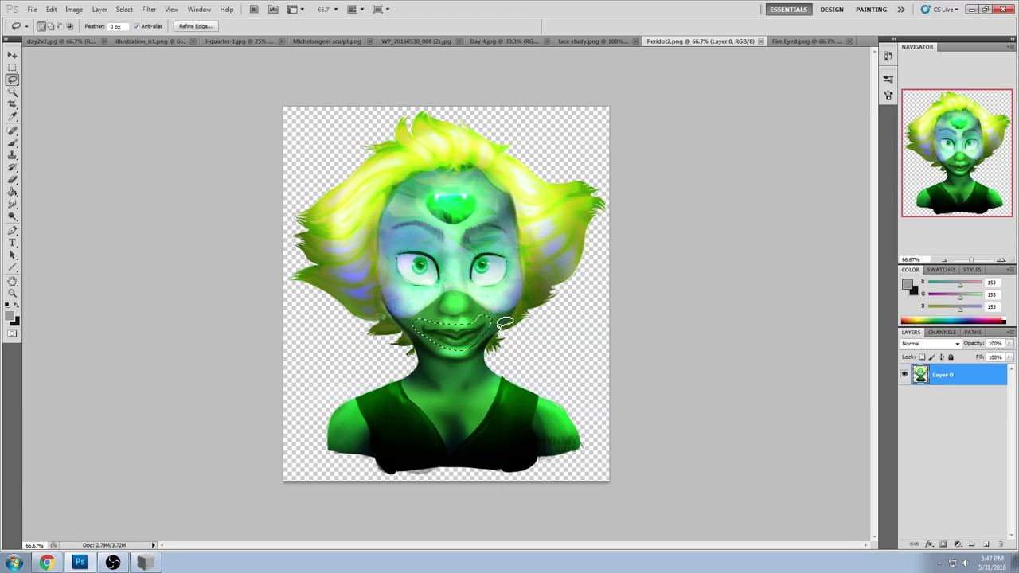
pyautogui.hotkey('ctrl', 'j')
pyautogui.press('v')
pyautogui.moveTo(474, 338); pyautogui.dragTo(474, 329)
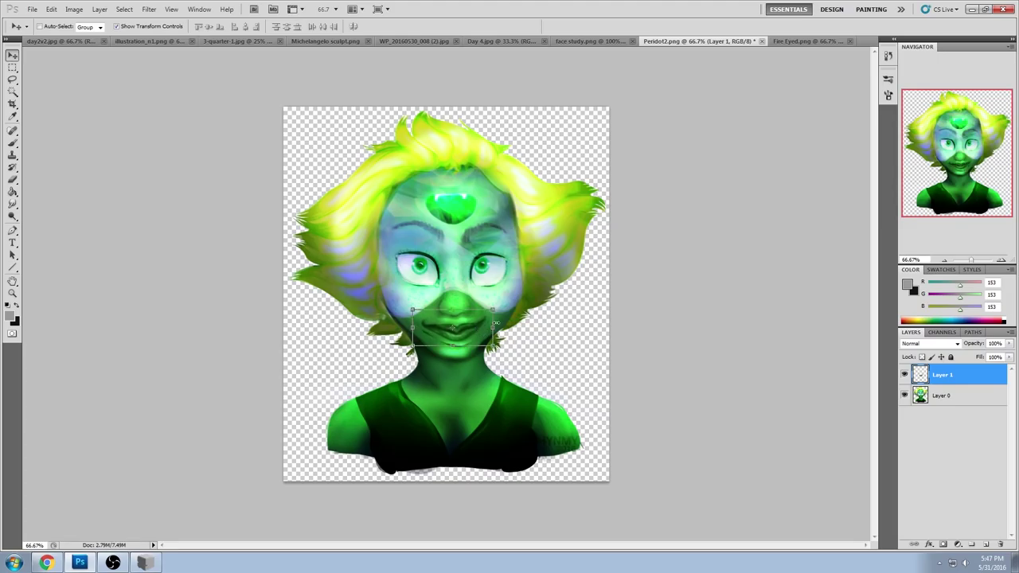
# Step: Toggle the copied mouth layer's visibility to compare it with the original
pyautogui.press('b')
pyautogui.click(905, 375)
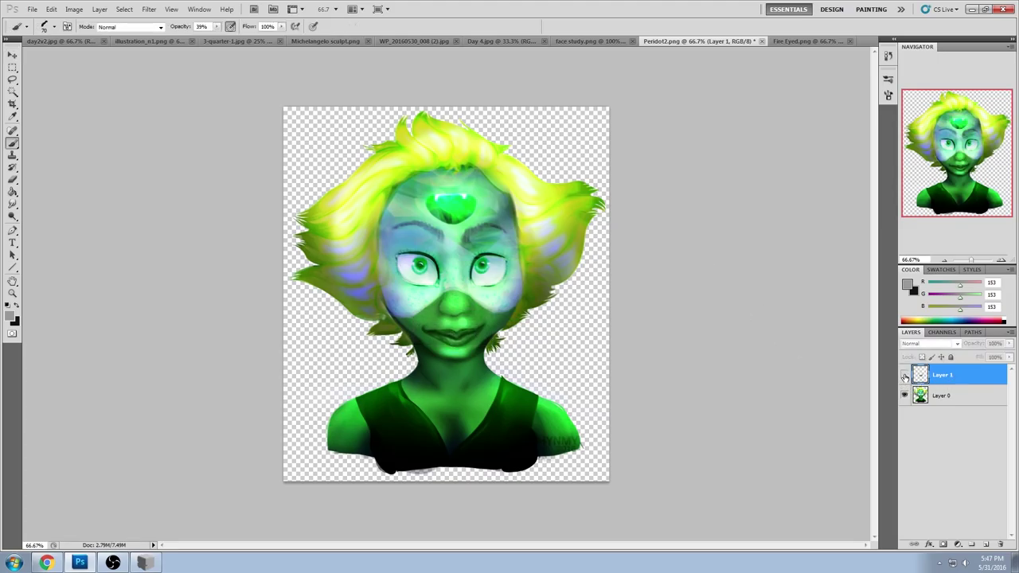
pyautogui.click(904, 375)
pyautogui.click(904, 375)
pyautogui.click(904, 376)
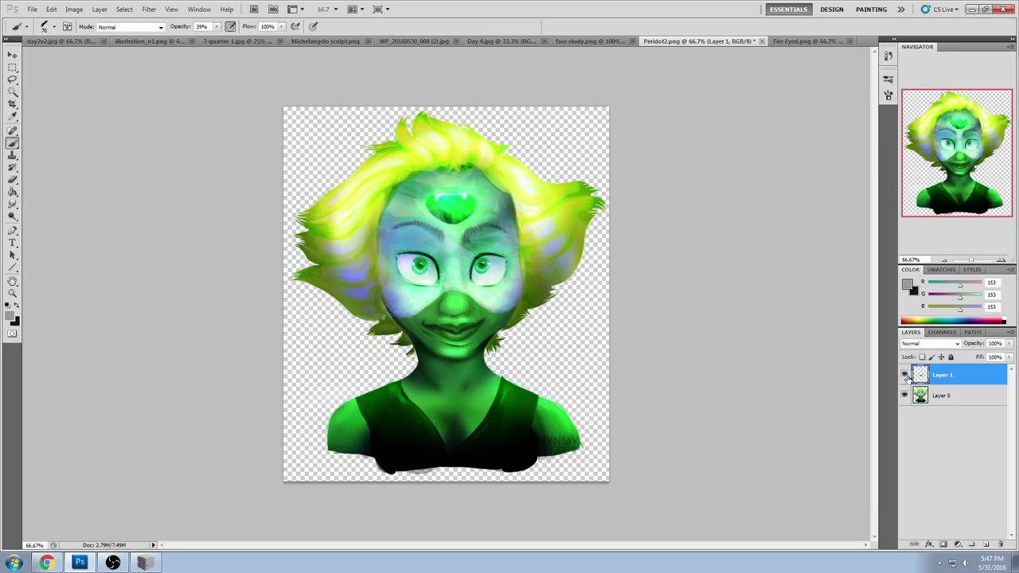
# Step: Sample a face green and set a soft round brush tip at 64% opacity
pyautogui.keyDown('alt'); pyautogui.click(440, 328); pyautogui.keyUp('alt')
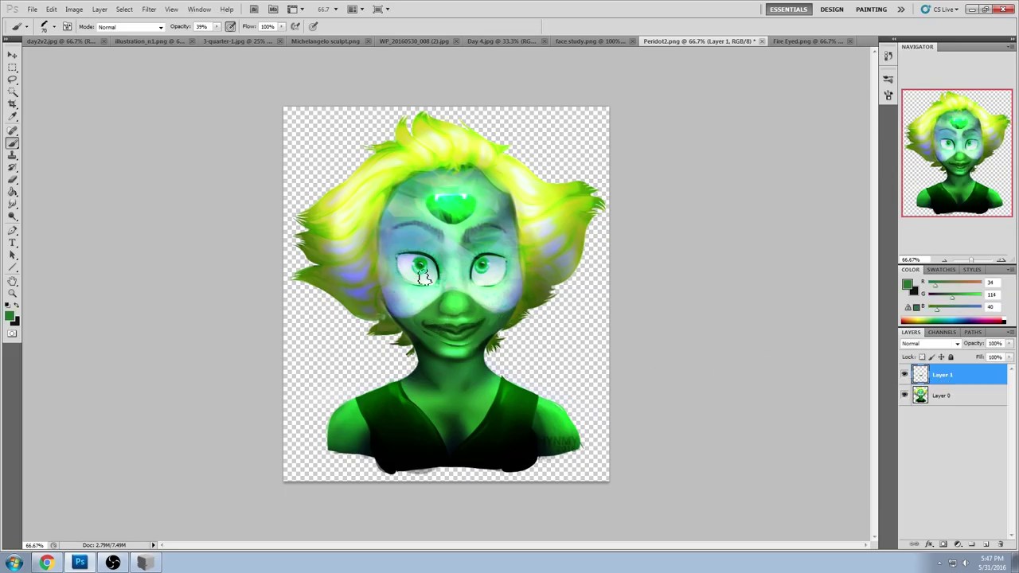
pyautogui.rightClick(439, 328)
pyautogui.doubleClick(589, 464)
pyautogui.moveTo(215, 27)
pyautogui.mouseDown()
pyautogui.moveTo(217, 39)
pyautogui.moveTo(231, 40)
pyautogui.mouseUp()
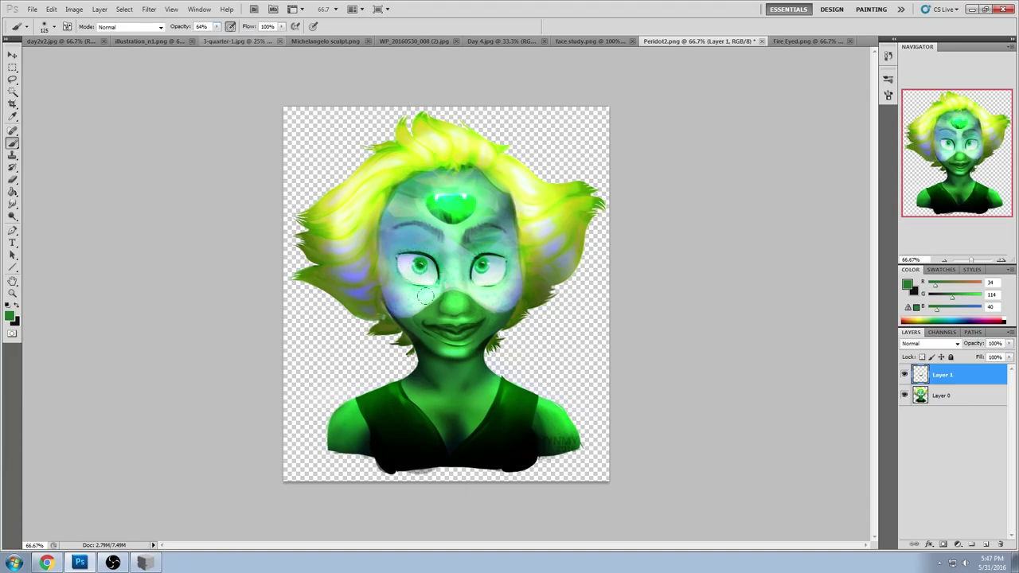
# Step: Sample a series of darker, lighter and saturated greens from the face and chin
pyautogui.keyDown('alt'); pyautogui.click(426, 323); pyautogui.keyUp('alt')
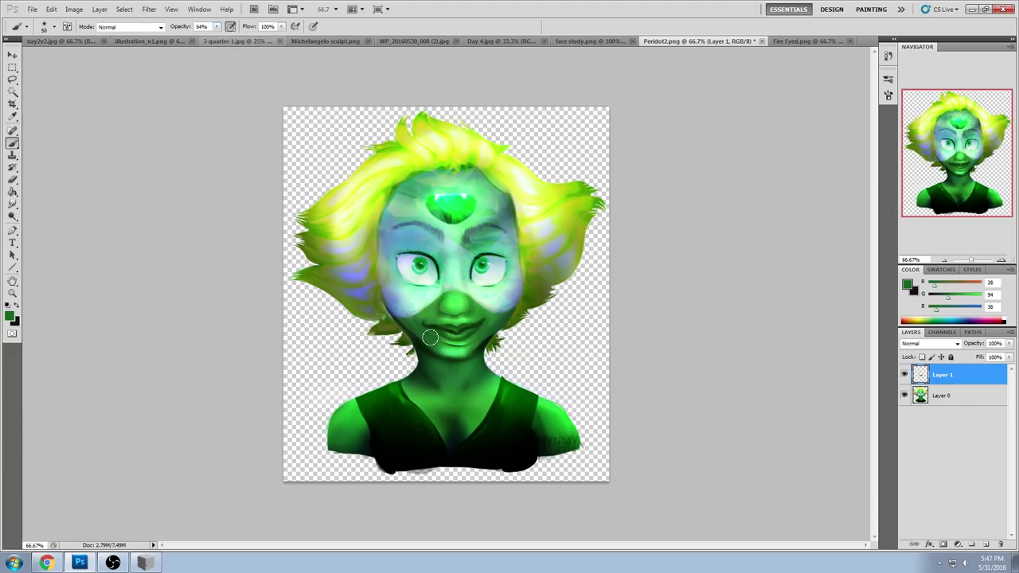
pyautogui.keyDown('alt'); pyautogui.click(473, 342); pyautogui.keyUp('alt')
pyautogui.keyDown('alt'); pyautogui.click(478, 340); pyautogui.keyUp('alt')
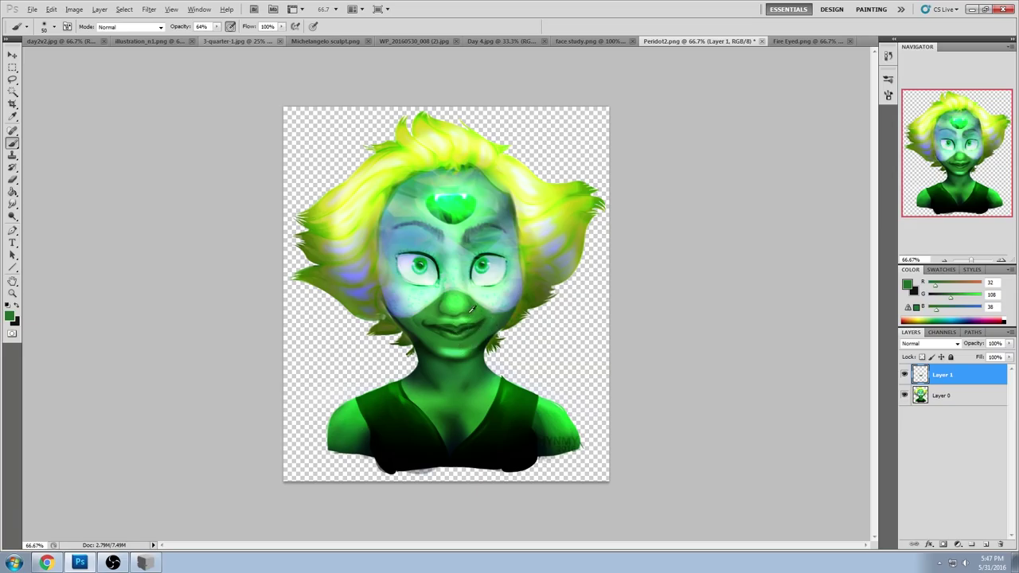
pyautogui.keyDown('alt'); pyautogui.click(470, 313); pyautogui.keyUp('alt')
pyautogui.keyDown('alt'); pyautogui.click(454, 320); pyautogui.keyUp('alt')
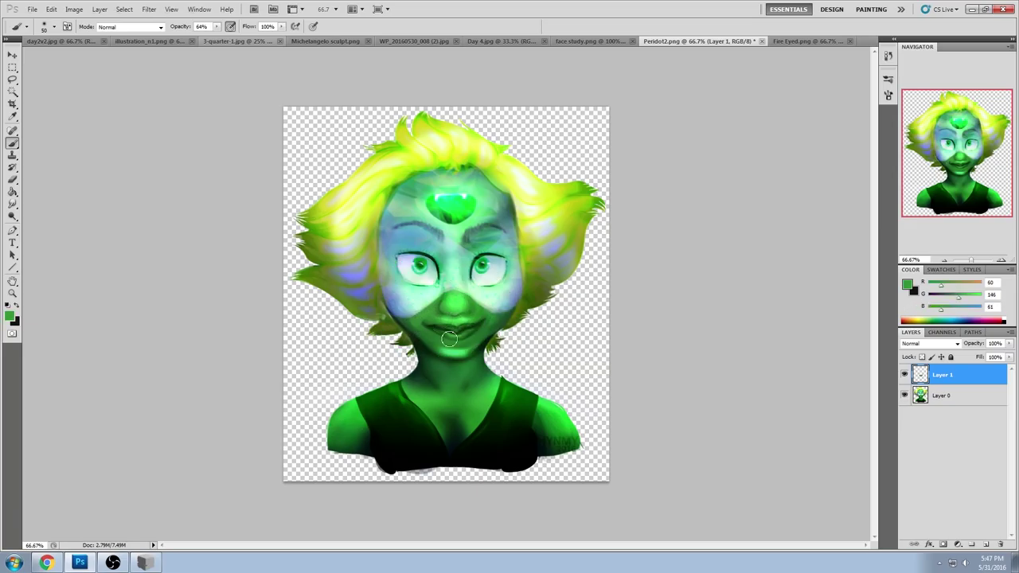
pyautogui.keyDown('alt'); pyautogui.click(482, 309); pyautogui.keyUp('alt')
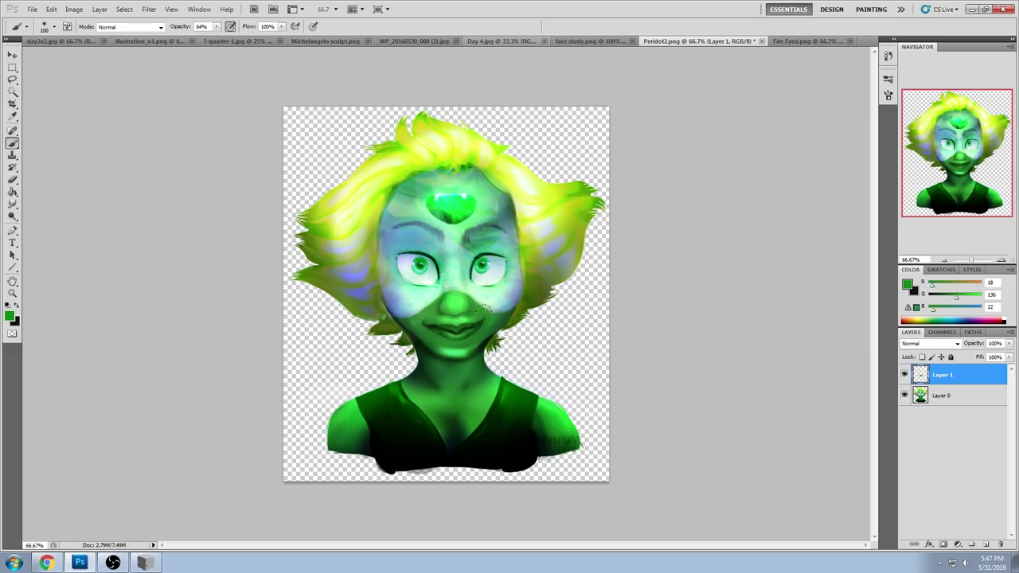
pyautogui.keyDown('alt'); pyautogui.click(448, 314); pyautogui.keyUp('alt')
pyautogui.keyDown('alt'); pyautogui.click(460, 316); pyautogui.keyUp('alt')
pyautogui.keyDown('alt'); pyautogui.click(449, 318); pyautogui.keyUp('alt')
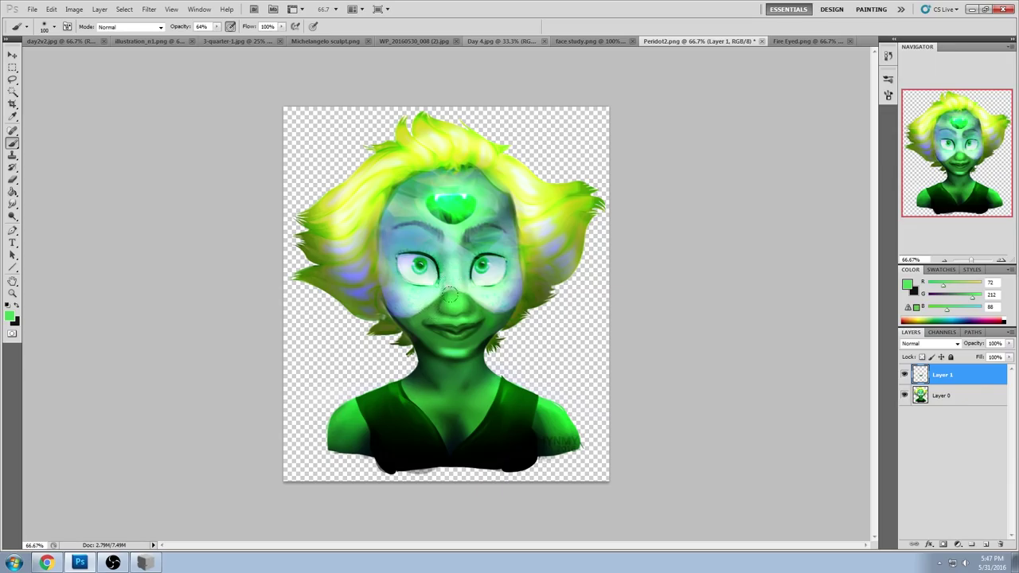
pyautogui.keyDown('alt'); pyautogui.click(407, 313); pyautogui.keyUp('alt')
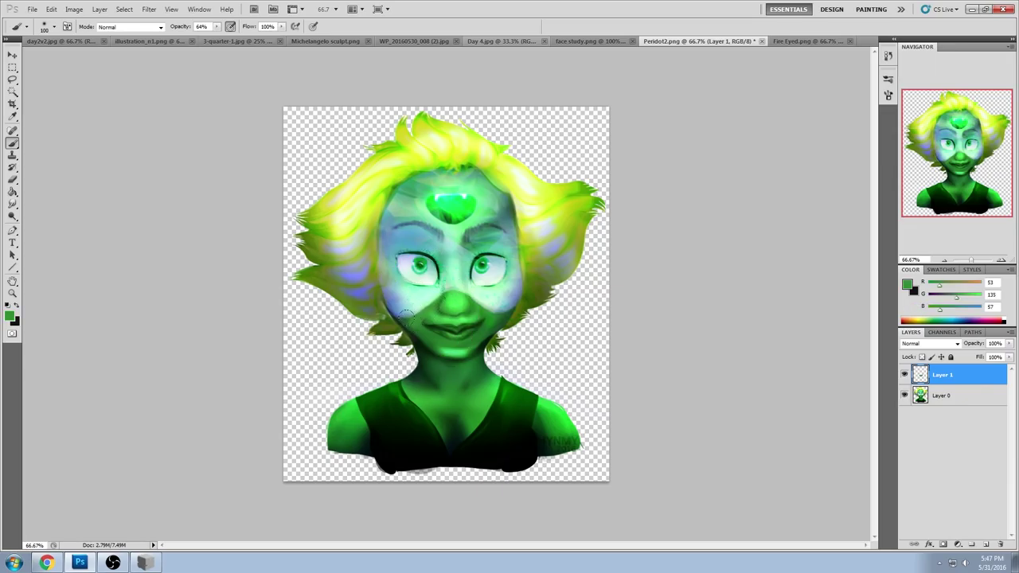
pyautogui.keyDown('alt'); pyautogui.click(462, 343); pyautogui.keyUp('alt')
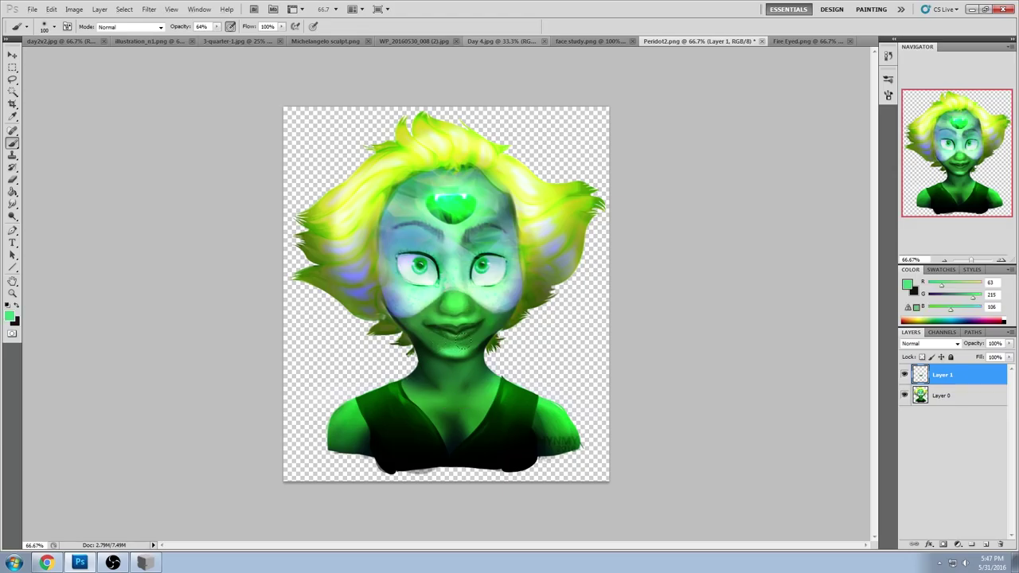
pyautogui.keyDown('alt'); pyautogui.click(462, 340); pyautogui.keyUp('alt')
# Step: Raise brush opacity to 81%, adjust the brush size, and sample light and pale greens
pyautogui.press('8')
pyautogui.press('1')
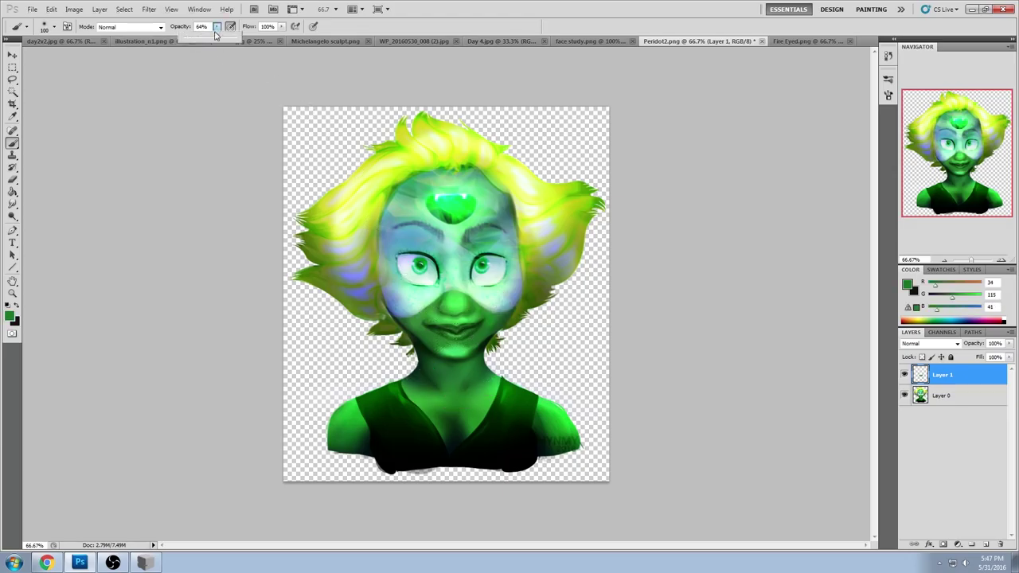
pyautogui.press('[')
pyautogui.press(']')
pyautogui.press(']')
pyautogui.press(']')
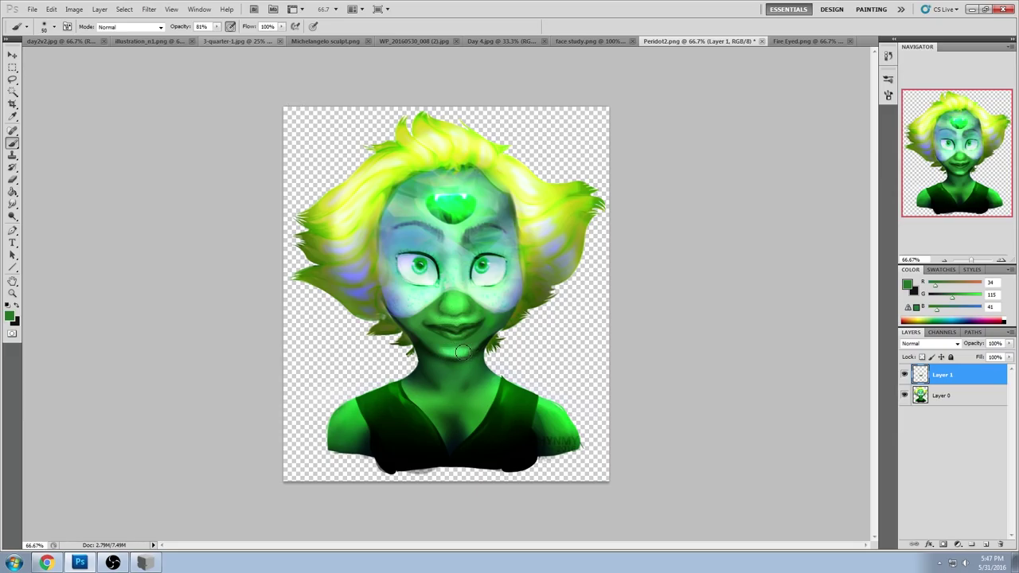
pyautogui.keyDown('alt'); pyautogui.click(461, 351); pyautogui.keyUp('alt')
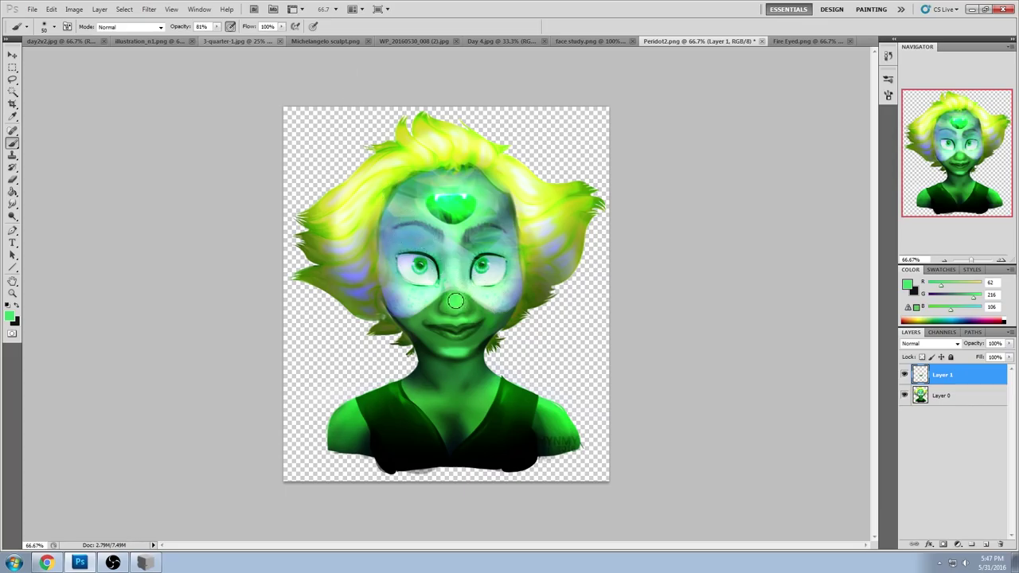
pyautogui.keyDown('alt'); pyautogui.click(459, 273); pyautogui.keyUp('alt')
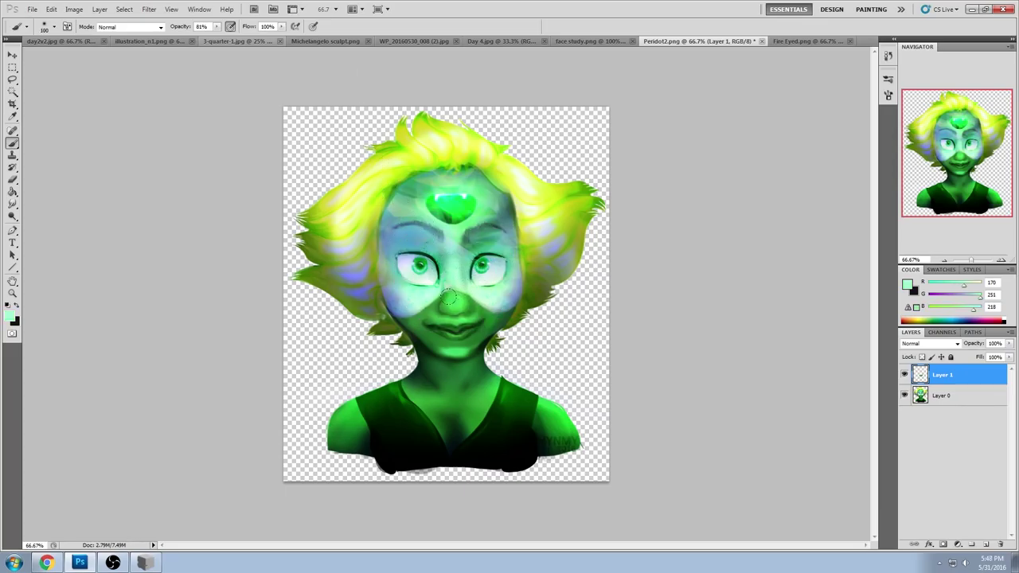
# Step: Zoom in to compare the paint-over with the original, then pick the Eraser and zoom out
pyautogui.click(903, 375)
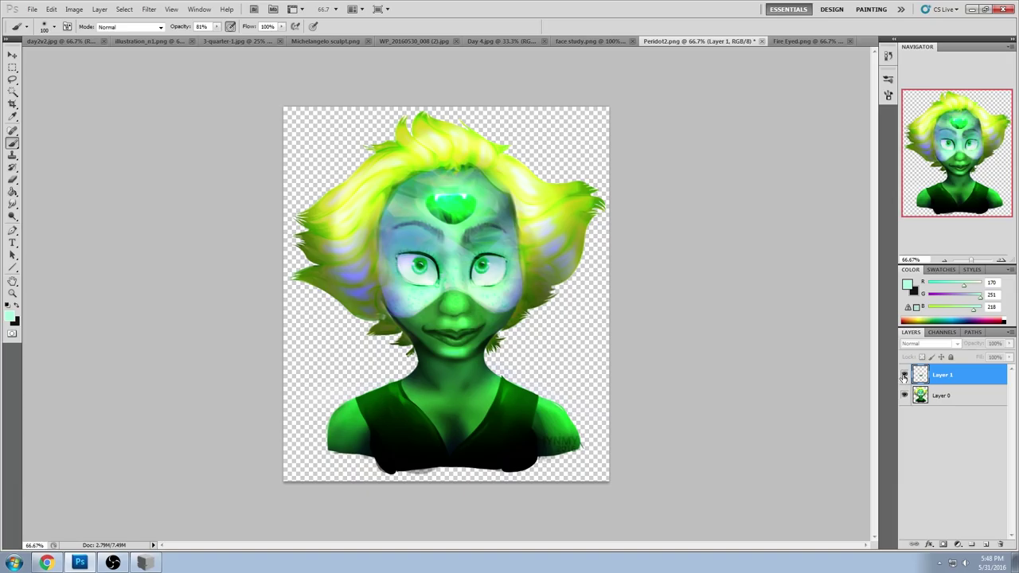
pyautogui.click(905, 376)
pyautogui.hotkey('ctrl', '+')
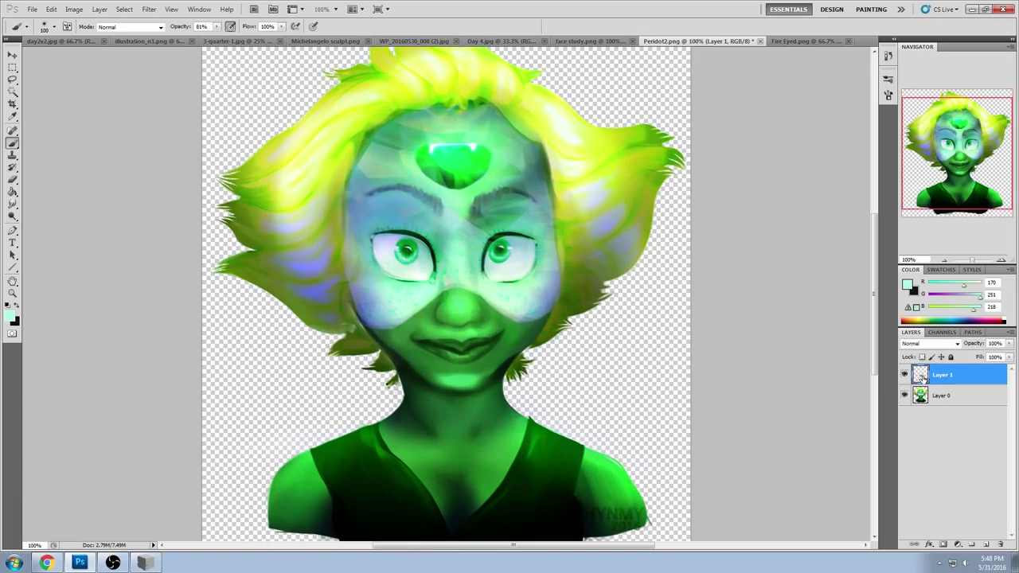
pyautogui.hotkey('ctrl', '+')
pyautogui.click(904, 376)
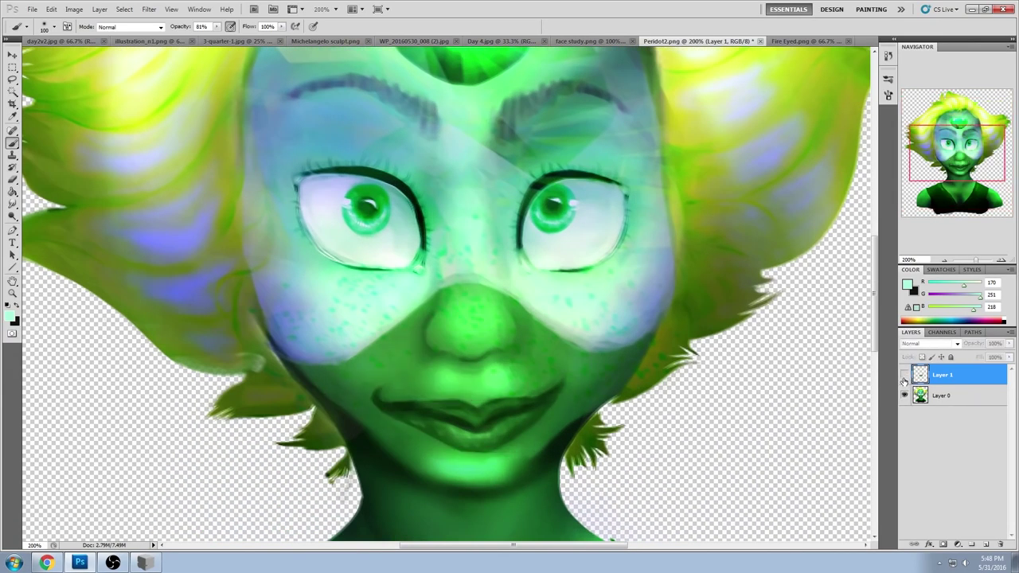
pyautogui.click(904, 376)
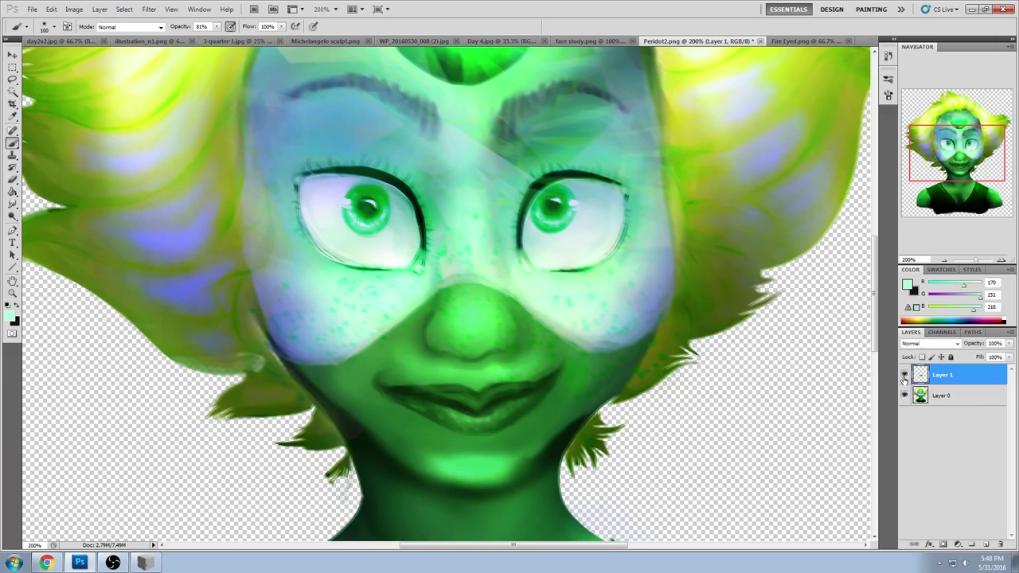
pyautogui.click(905, 375)
pyautogui.press('e')
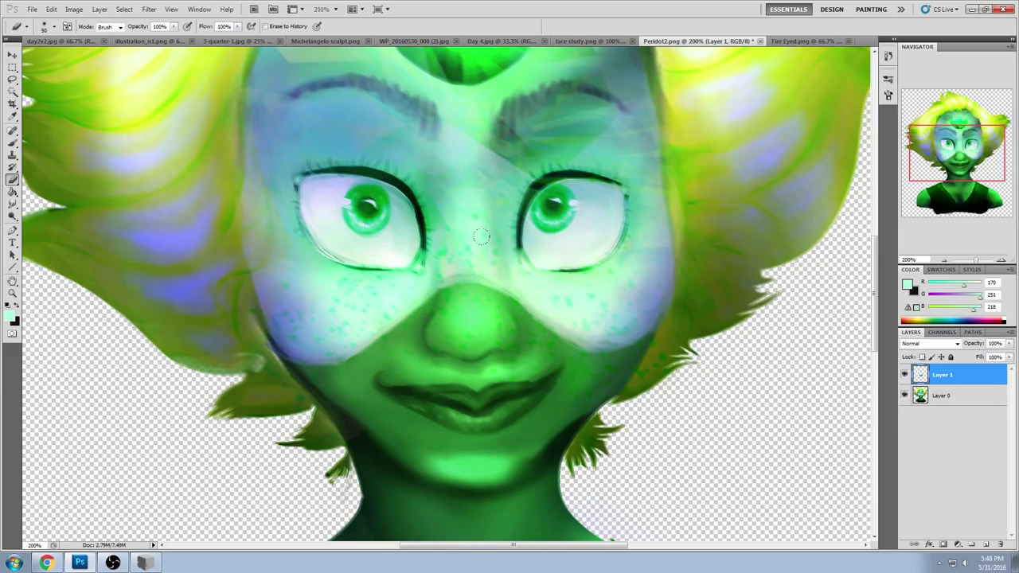
pyautogui.scroll(-5, 481, 237)
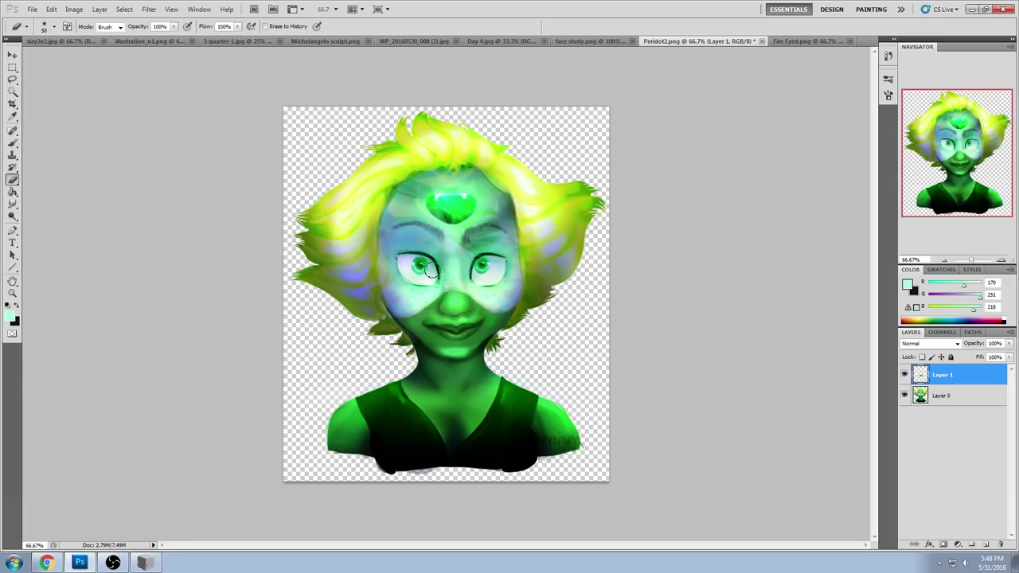
# Step: Flatten Peridot2.png onto white, then close it and save the changes
pyautogui.rightClick(936, 375)
pyautogui.click(955, 367)
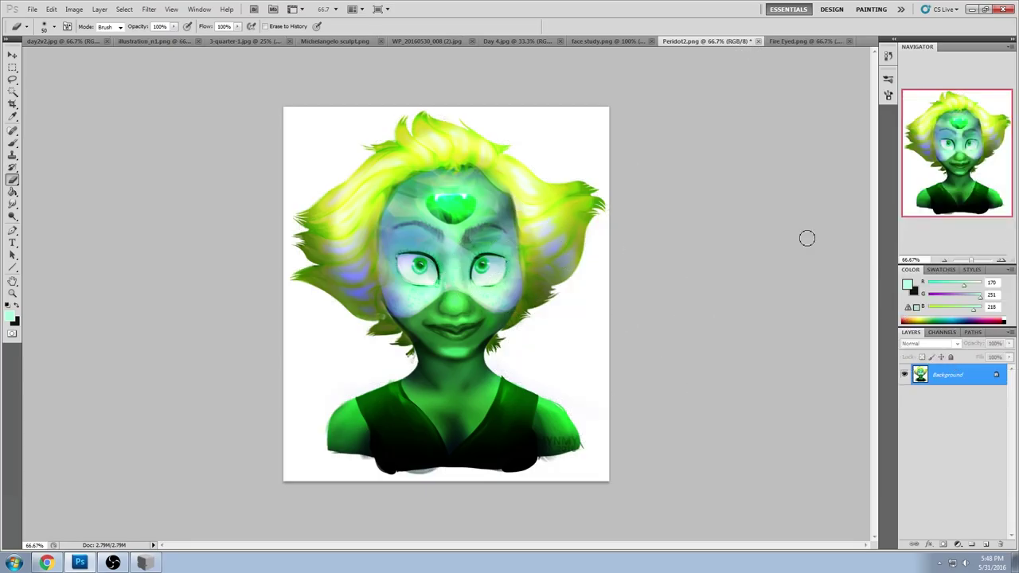
pyautogui.click(758, 40)
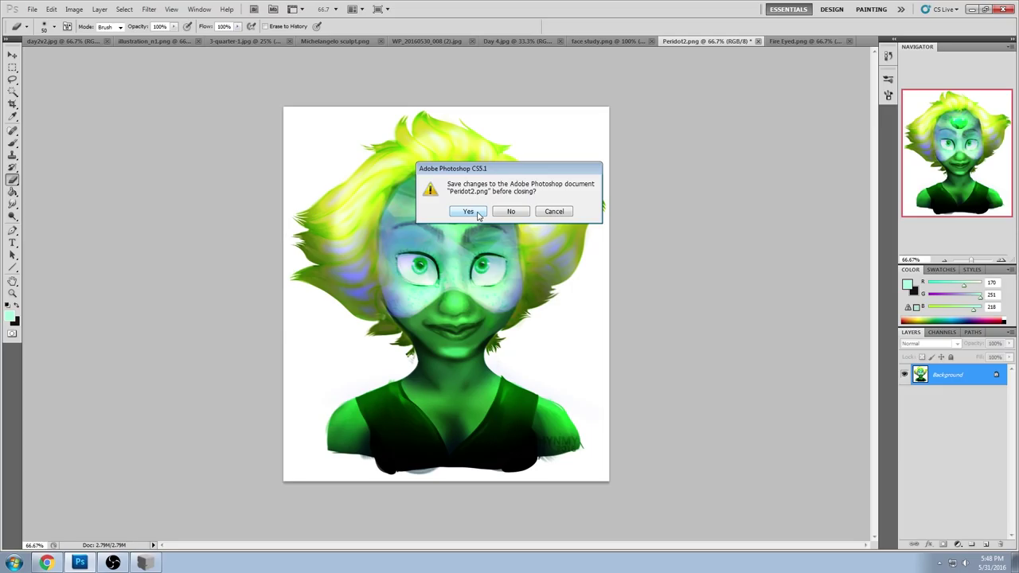
pyautogui.click(468, 215)
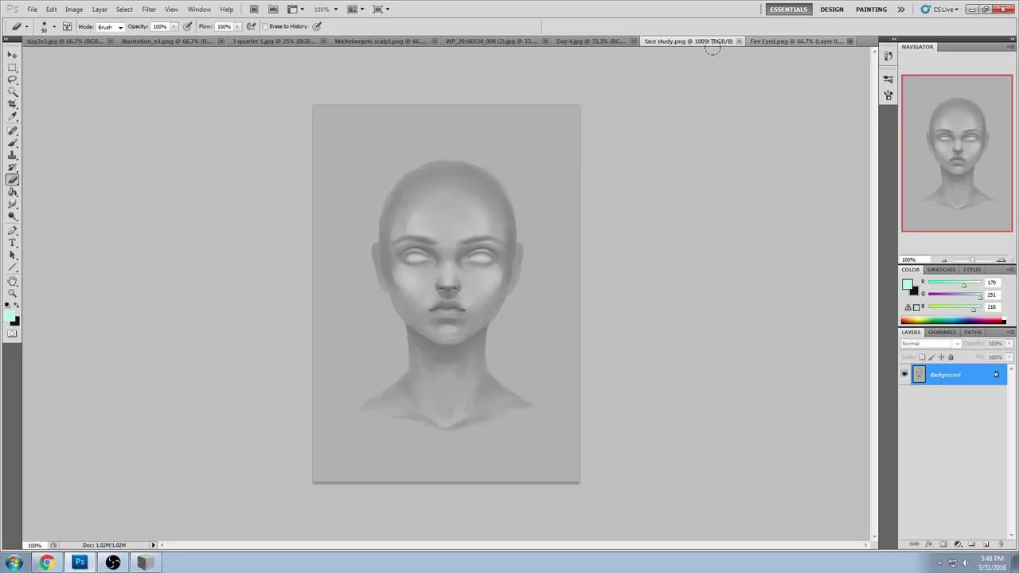
# Step: Paint soft grey shading between the eyebrows with the brush at 36% opacity
pyautogui.press('b')
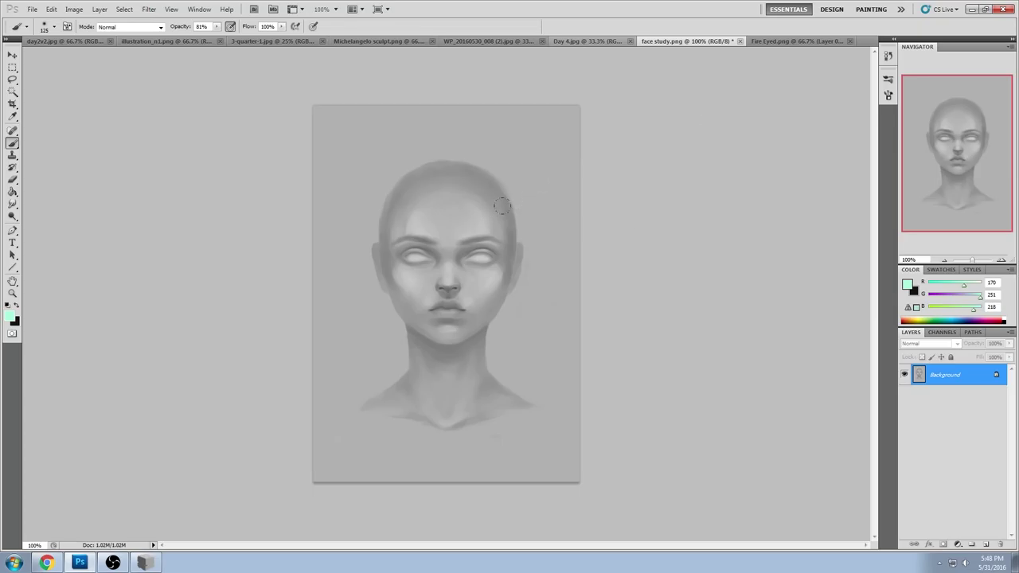
pyautogui.keyDown('alt'); pyautogui.click(501, 248); pyautogui.keyUp('alt')
pyautogui.moveTo(216, 26); pyautogui.dragTo(194, 44)
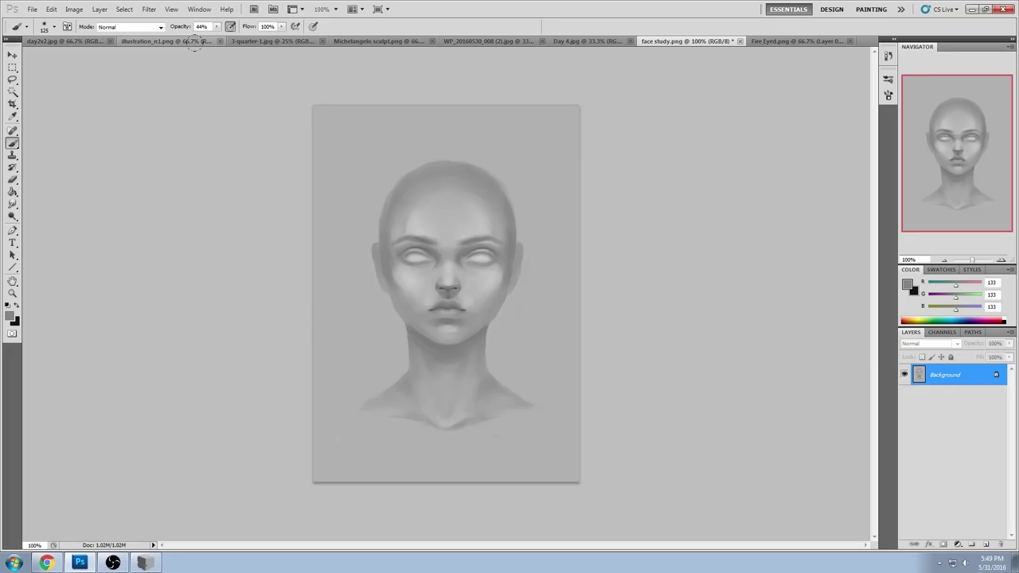
pyautogui.keyDown('alt'); pyautogui.click(426, 262); pyautogui.keyUp('alt')
pyautogui.press('3')
pyautogui.press('6')
pyautogui.keyDown('alt'); pyautogui.click(397, 251); pyautogui.keyUp('alt')
pyautogui.moveTo(476, 226)
pyautogui.mouseDown()
pyautogui.moveTo(488, 236)
pyautogui.moveTo(455, 241)
pyautogui.mouseUp()
pyautogui.keyDown('alt'); pyautogui.click(406, 250); pyautogui.keyUp('alt')
# Step: Collapse the brush steps into a single history state in the History panel
pyautogui.click(888, 56)
pyautogui.click(822, 70)
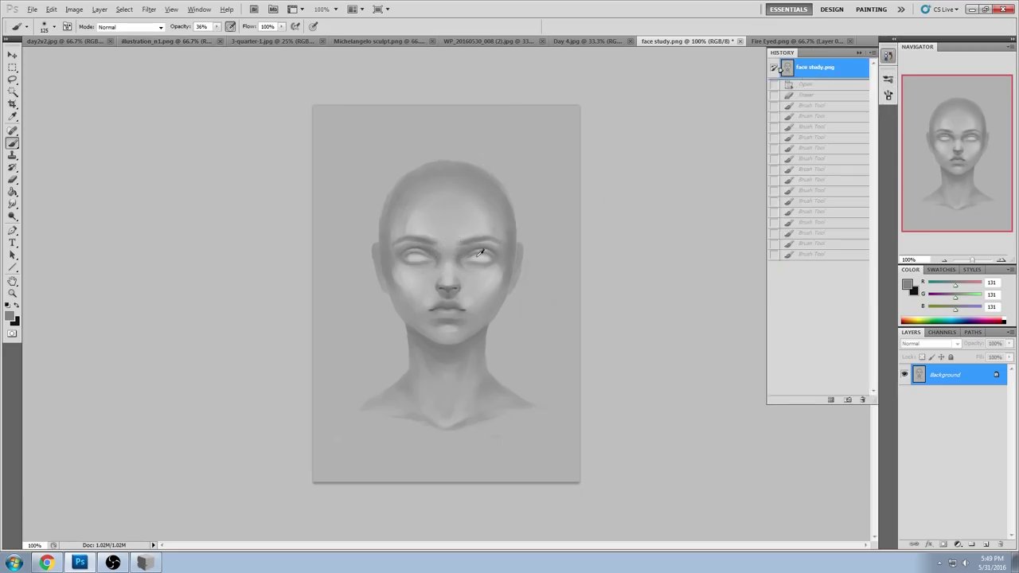
pyautogui.keyDown('alt'); pyautogui.click(805, 255); pyautogui.keyUp('alt')
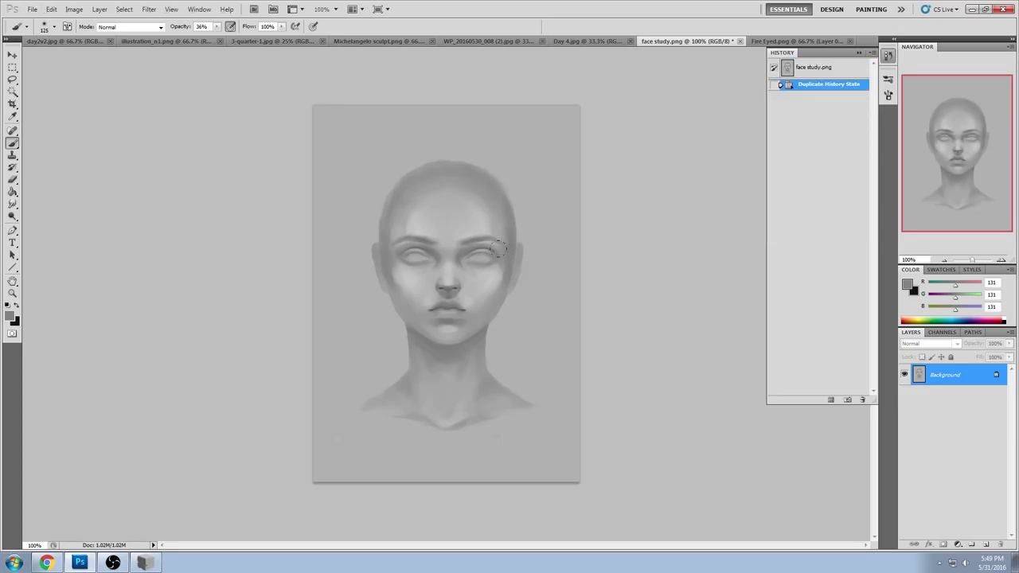
# Step: Sample greys around both eyes and from the eyebrow
pyautogui.click(859, 52)
pyautogui.keyDown('alt'); pyautogui.click(500, 254); pyautogui.keyUp('alt')
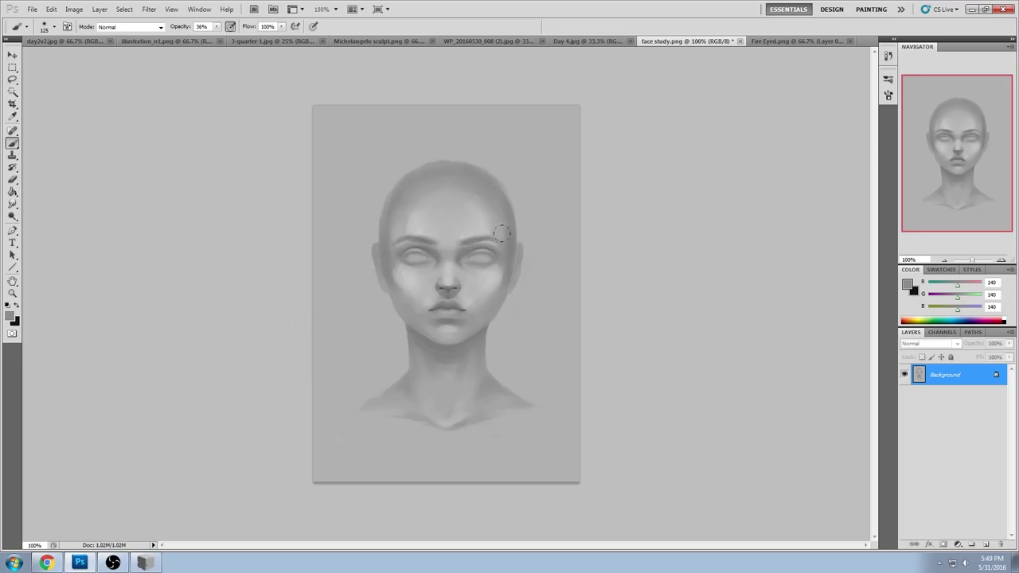
pyautogui.keyDown('alt'); pyautogui.click(417, 255); pyautogui.keyUp('alt')
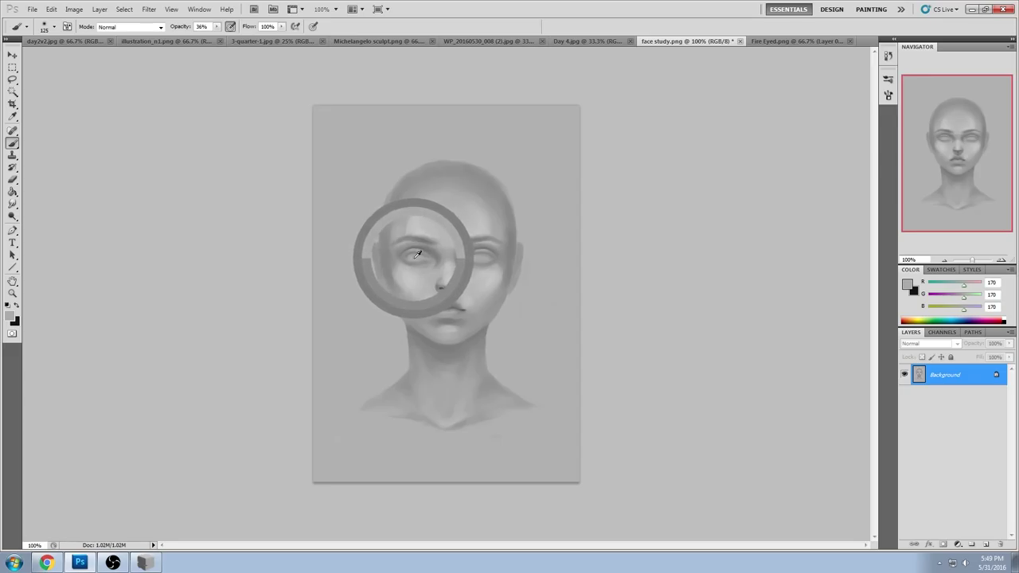
pyautogui.keyDown('alt'); pyautogui.click(483, 254); pyautogui.keyUp('alt')
pyautogui.moveTo(482, 254); pyautogui.dragTo(471, 256)
pyautogui.keyDown('alt'); pyautogui.click(431, 243); pyautogui.keyUp('alt')
# Step: Rework the eyelids at 65% opacity with sampled greys, then bring up the WP_20160530_008 (2).jpg sketch
pyautogui.press('6')
pyautogui.press('5')
pyautogui.keyDown('alt'); pyautogui.click(432, 250); pyautogui.keyUp('alt')
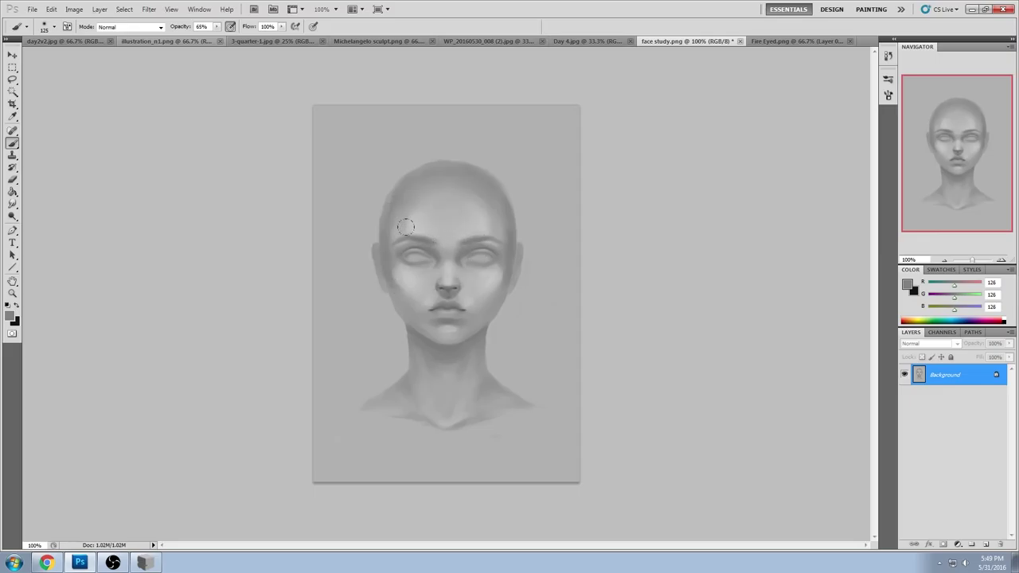
pyautogui.keyDown('alt'); pyautogui.click(473, 253); pyautogui.keyUp('alt')
pyautogui.moveTo(473, 253); pyautogui.dragTo(414, 244)
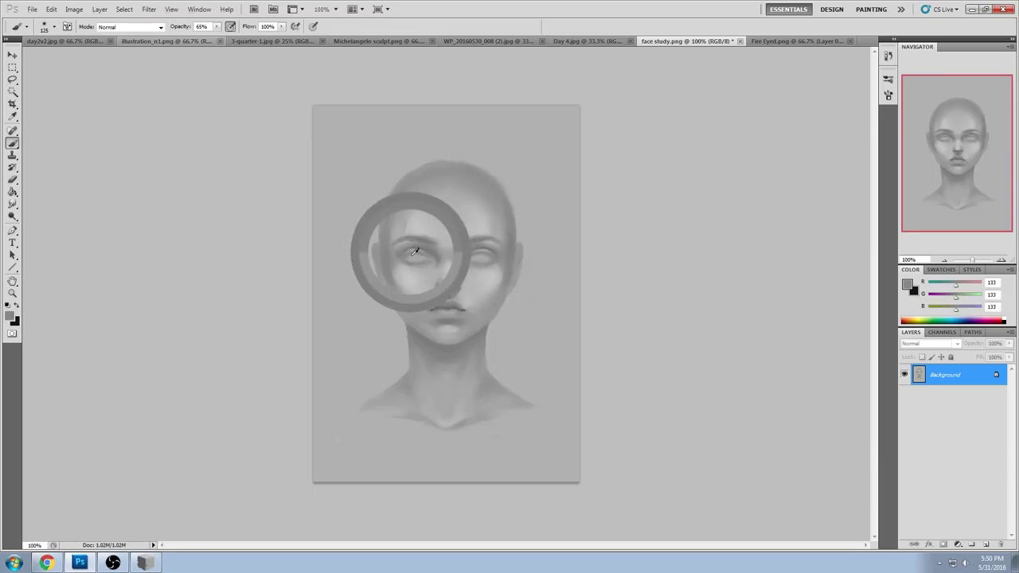
pyautogui.keyDown('alt'); pyautogui.click(421, 261); pyautogui.keyUp('alt')
pyautogui.moveTo(479, 266); pyautogui.dragTo(499, 248)
pyautogui.keyDown('alt'); pyautogui.click(485, 255); pyautogui.keyUp('alt')
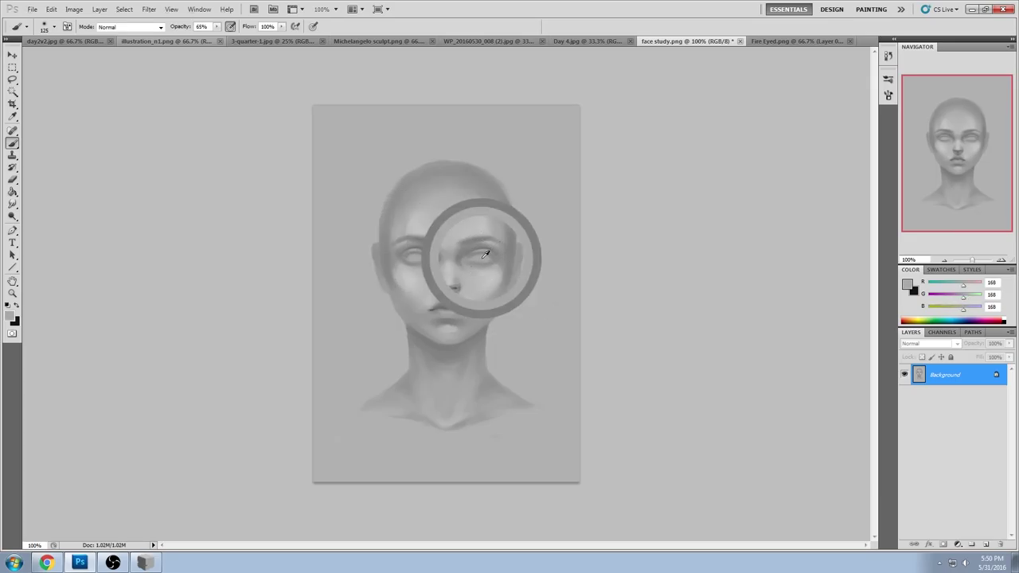
pyautogui.click(456, 40)
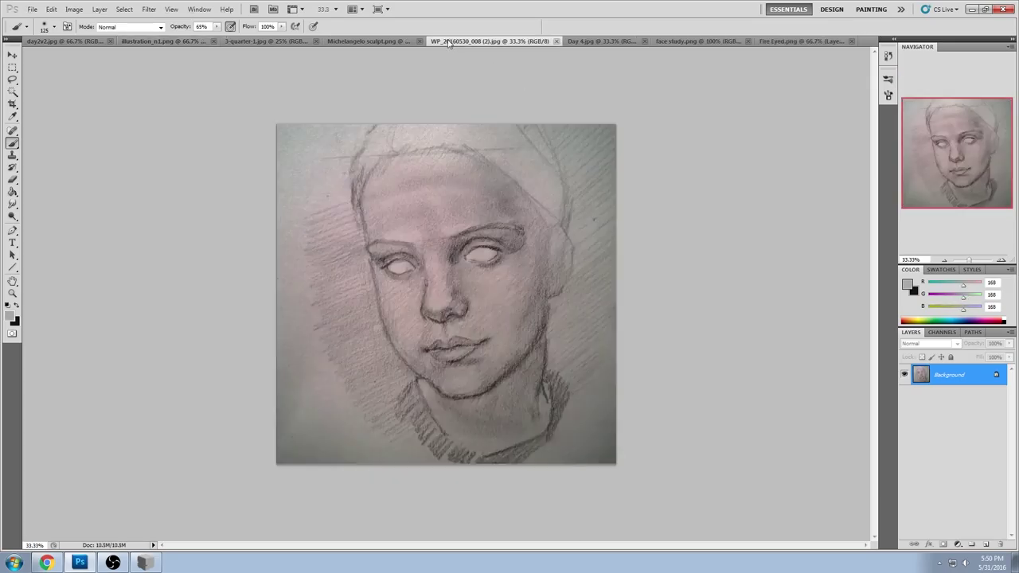
# Step: Sample light stone and darker skin tones around the eye of the Michelangelo sculpt
pyautogui.click(382, 41)
pyautogui.keyDown('alt'); pyautogui.click(440, 240); pyautogui.keyUp('alt')
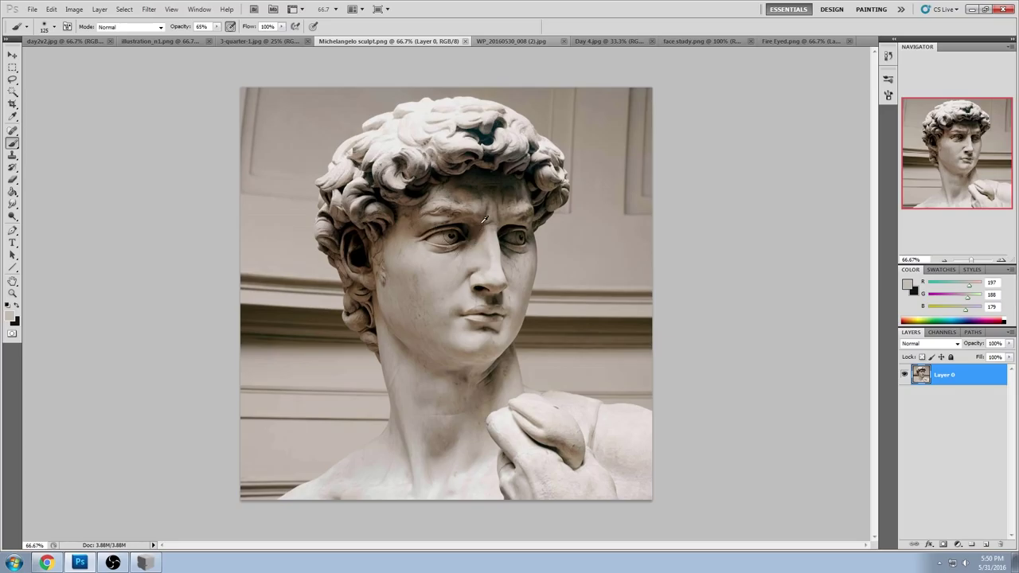
pyautogui.keyDown('alt'); pyautogui.click(431, 246); pyautogui.keyUp('alt')
pyautogui.keyDown('alt'); pyautogui.click(424, 261); pyautogui.keyUp('alt')
pyautogui.keyDown('alt'); pyautogui.click(436, 241); pyautogui.keyUp('alt')
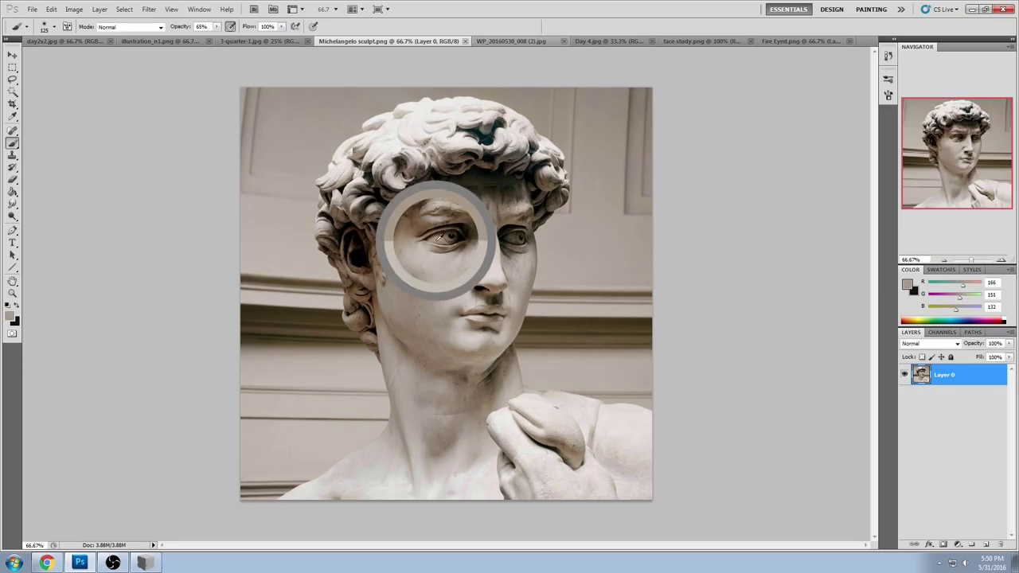
# Step: Check the foreground colour, cancel to keep grey R163 G150 B142, and close the reference
pyautogui.click(907, 283)
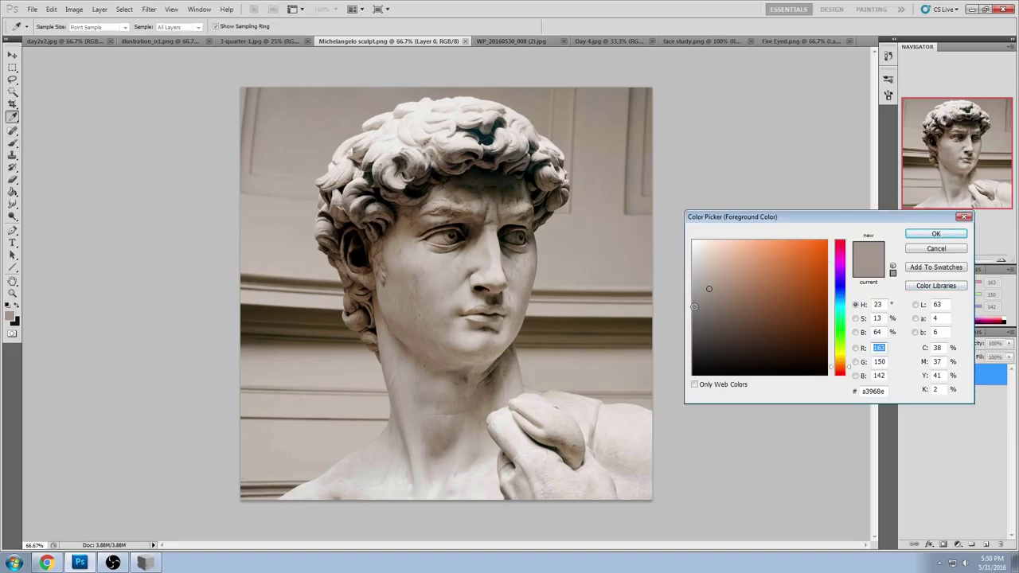
pyautogui.click(440, 236)
pyautogui.click(440, 236)
pyautogui.click(430, 258)
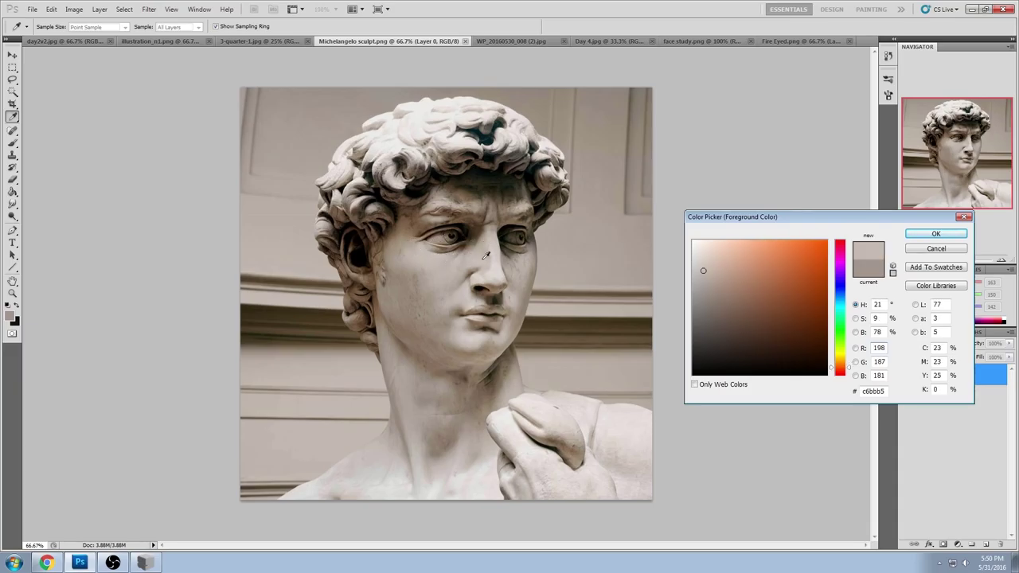
pyautogui.click(442, 238)
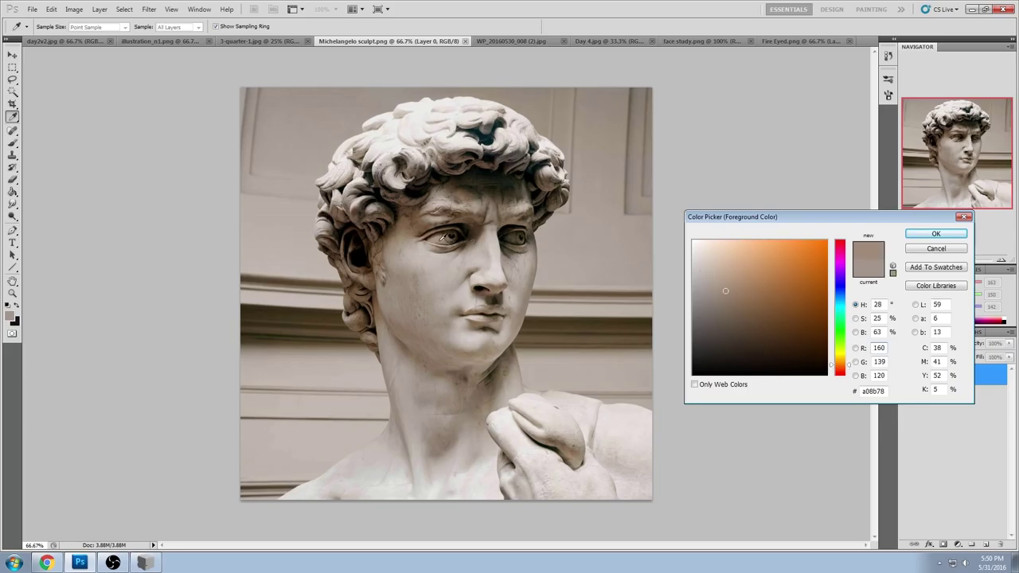
pyautogui.click(443, 238)
pyautogui.click(440, 238)
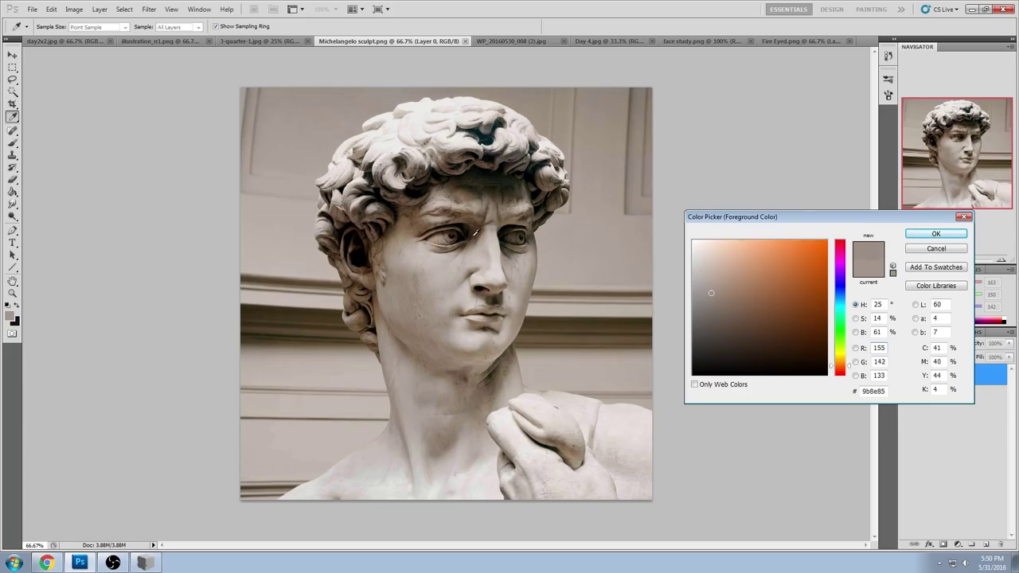
pyautogui.click(916, 233)
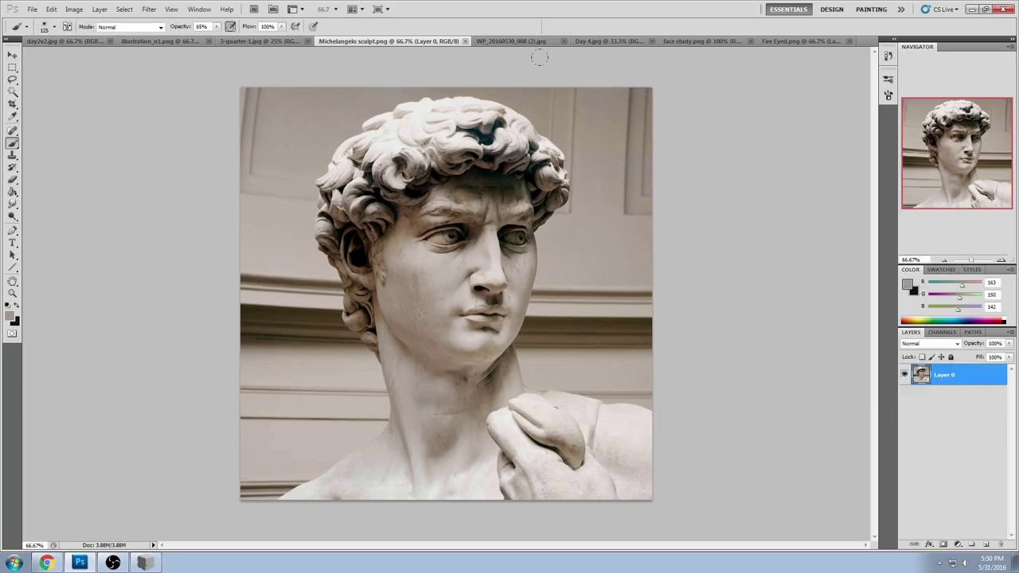
pyautogui.click(465, 40)
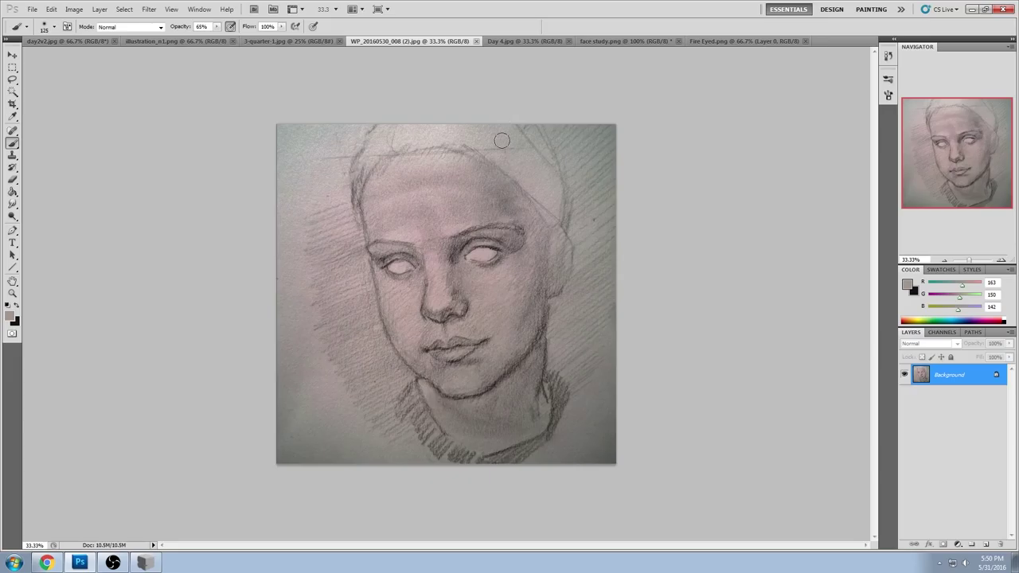
pyautogui.keyDown('alt'); pyautogui.click(493, 232); pyautogui.keyUp('alt')
pyautogui.press(']')
pyautogui.press(']')
pyautogui.press(']')
pyautogui.click(486, 253)
pyautogui.hotkey('ctrl', 'z')
pyautogui.hotkey('ctrl', 'z')
pyautogui.click(399, 269)
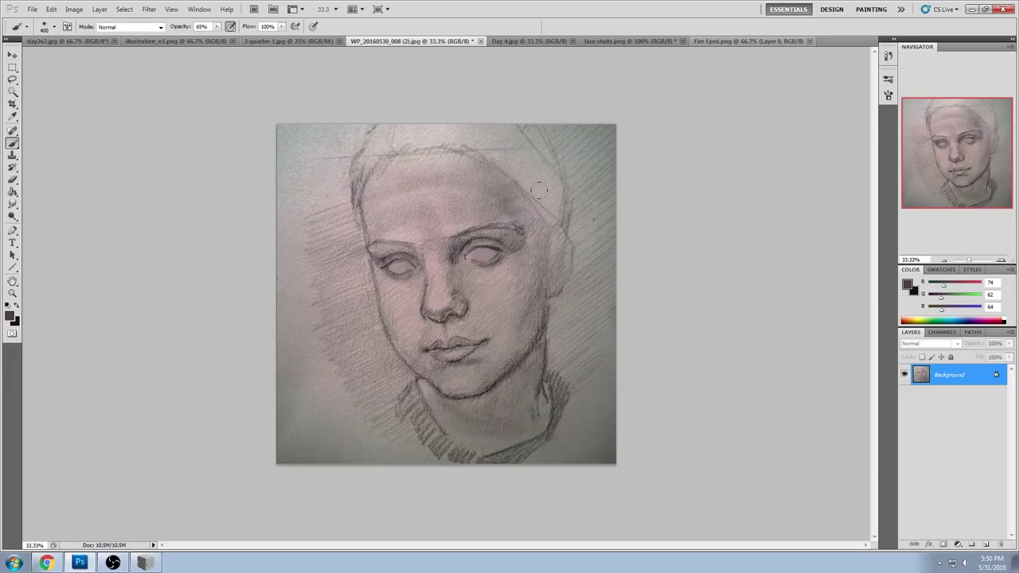
pyautogui.click(908, 285)
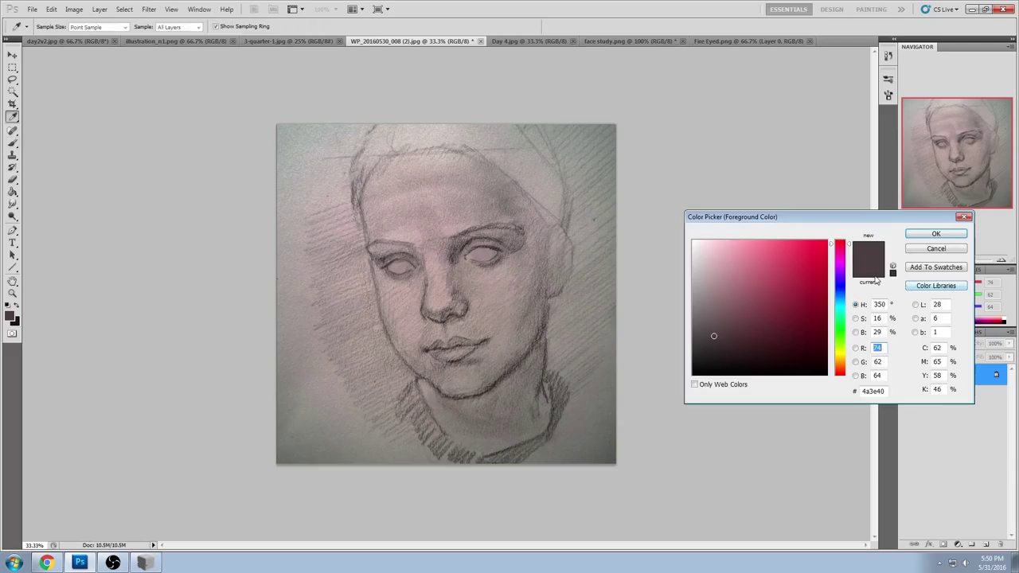
pyautogui.click(692, 248)
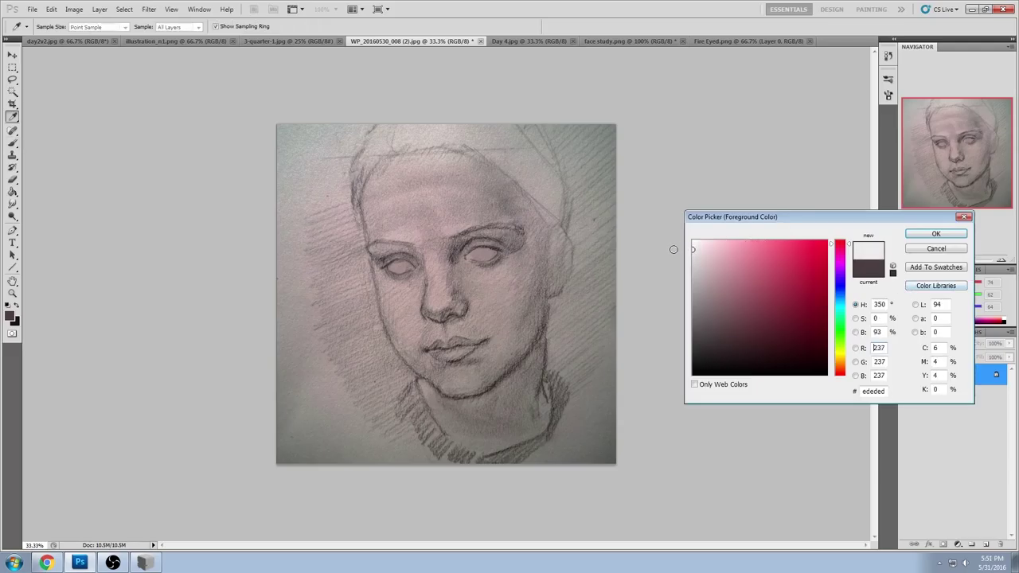
pyautogui.click(671, 249)
pyautogui.click(694, 251)
pyautogui.moveTo(694, 251)
pyautogui.mouseDown()
pyautogui.moveTo(669, 239)
pyautogui.moveTo(667, 253)
pyautogui.moveTo(689, 253)
pyautogui.mouseUp()
pyautogui.click(693, 282)
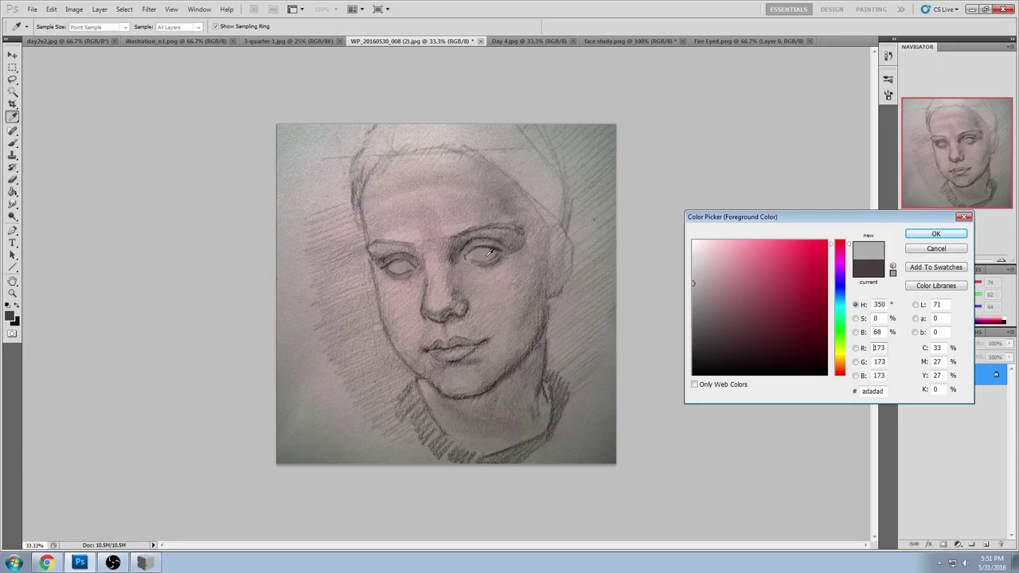
pyautogui.click(927, 250)
pyautogui.press('b')
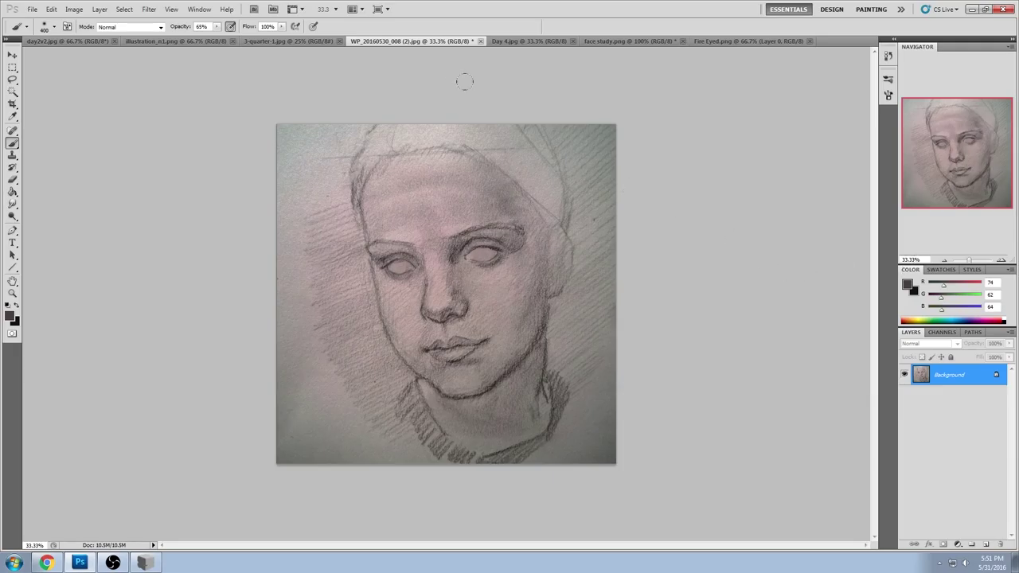
pyautogui.click(480, 40)
pyautogui.click(468, 215)
# Step: Confirm the sketch's JPEG options, then save and close face study.png
pyautogui.click(571, 155)
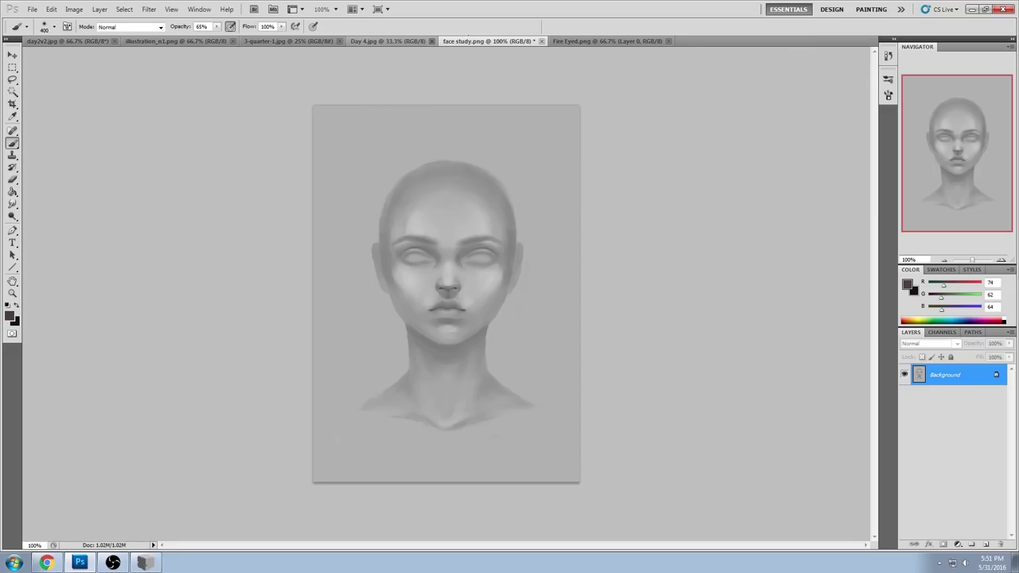
pyautogui.hotkey('ctrl', 's')
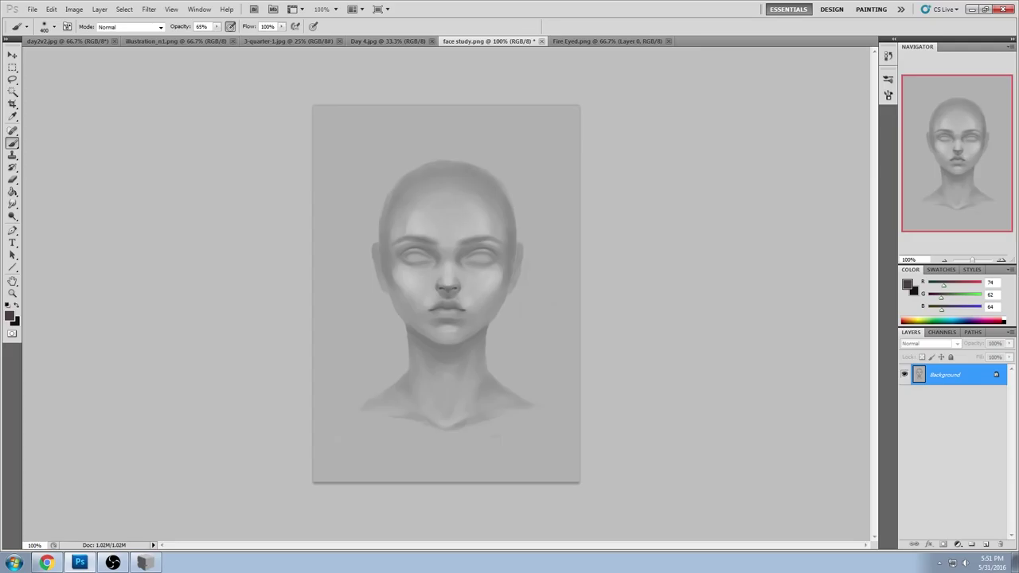
pyautogui.click(541, 41)
pyautogui.click(469, 213)
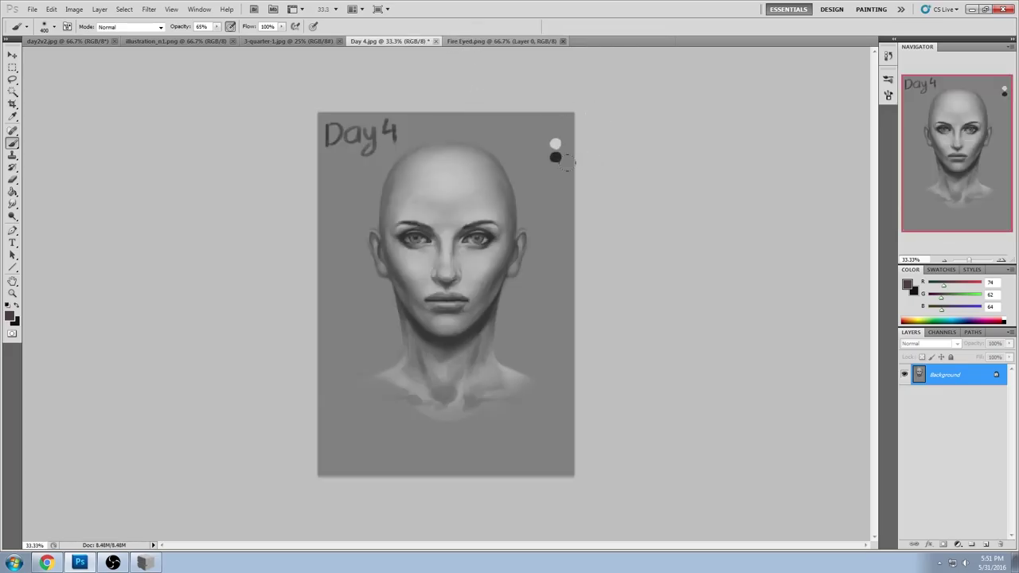
# Step: Set a 100 px brush shrunk to about 70 at 100% opacity and sample mid grey 128
pyautogui.rightClick(422, 227)
pyautogui.click(529, 452)
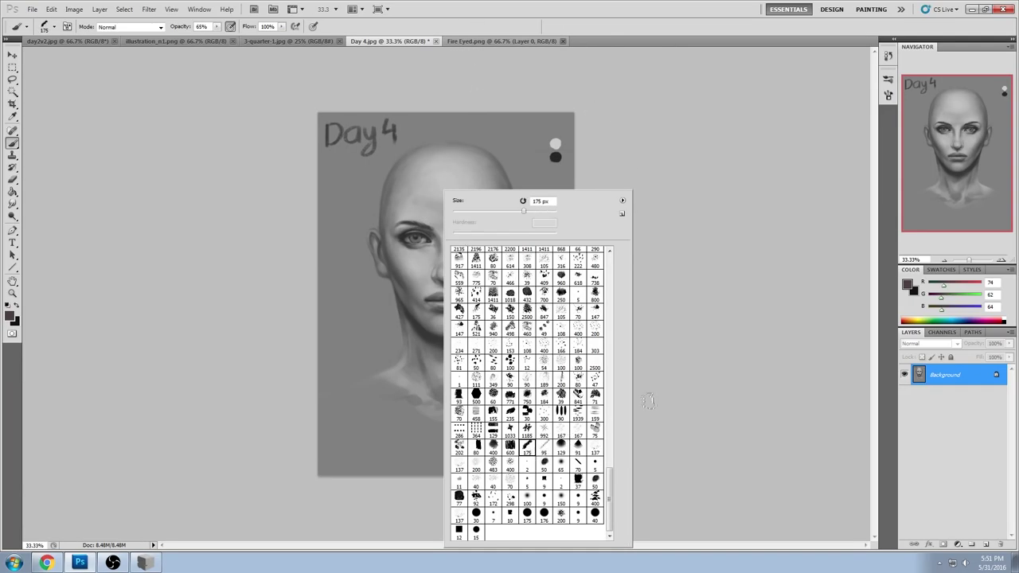
pyautogui.click(731, 364)
pyautogui.press('[')
pyautogui.press('[')
pyautogui.press('[')
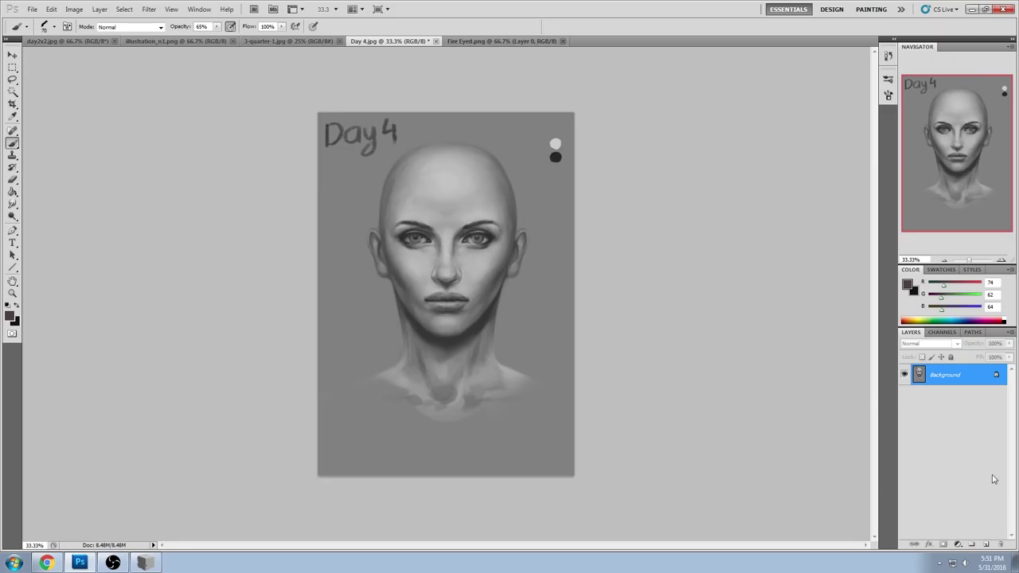
pyautogui.press('0')
pyautogui.keyDown('alt'); pyautogui.click(371, 306); pyautogui.keyUp('alt')
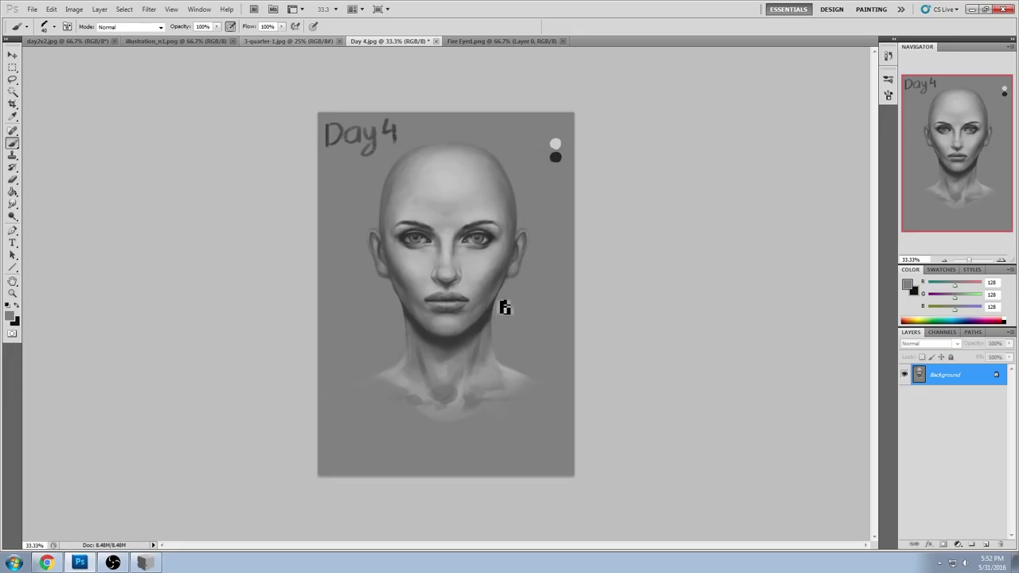
# Step: Copy the touched-up painting, revert to the Day 4.jpg snapshot, and paste it in place as Layer 1
pyautogui.hotkey('ctrl', 'a')
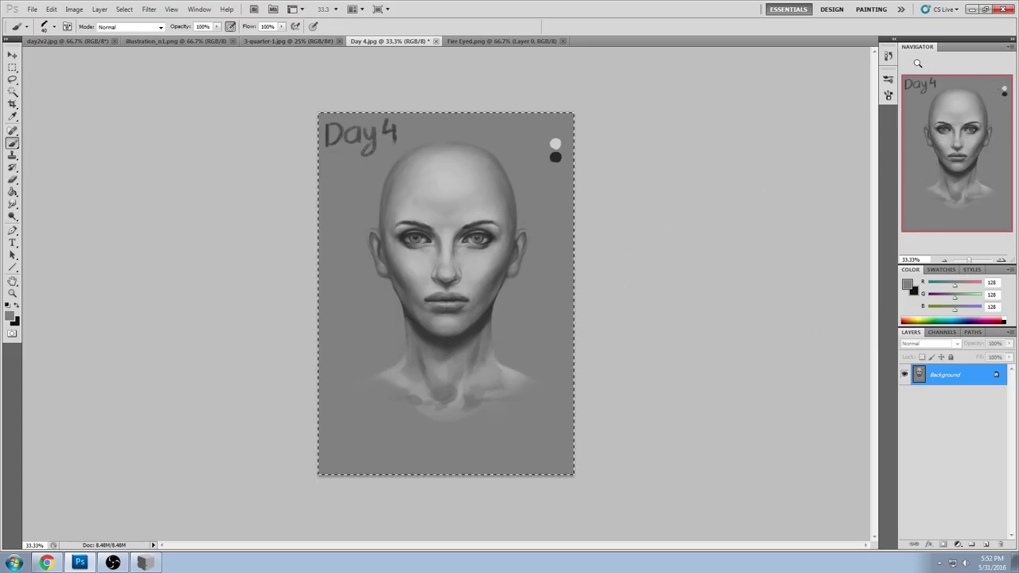
pyautogui.click(889, 57)
pyautogui.scroll(15, 823, 73)
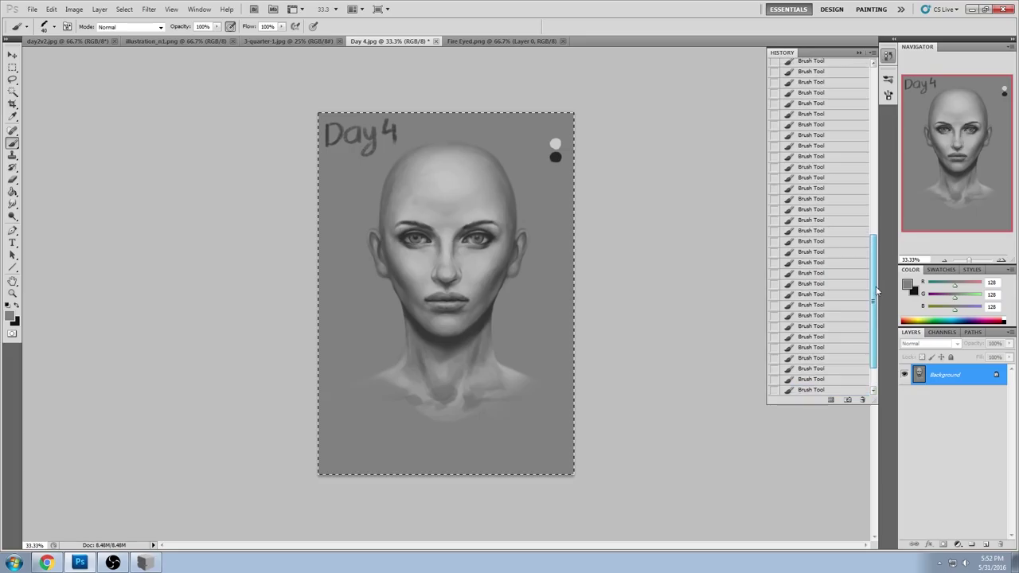
pyautogui.click(823, 71)
pyautogui.hotkey('ctrl', 'shift', 'alt', 'n')
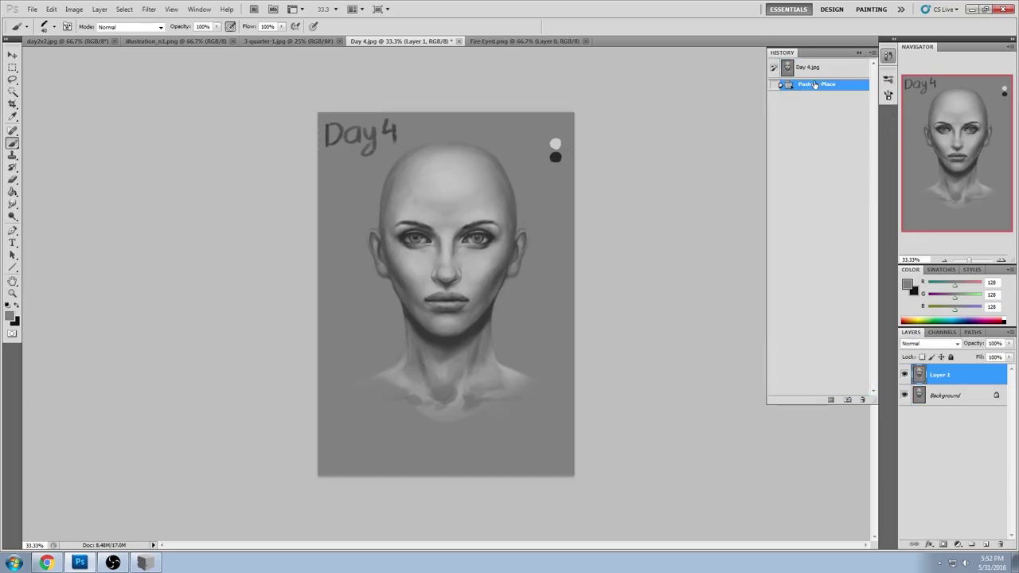
pyautogui.click(860, 53)
# Step: Toggle Layer 1's visibility to compare, leaving it hidden
pyautogui.click(905, 376)
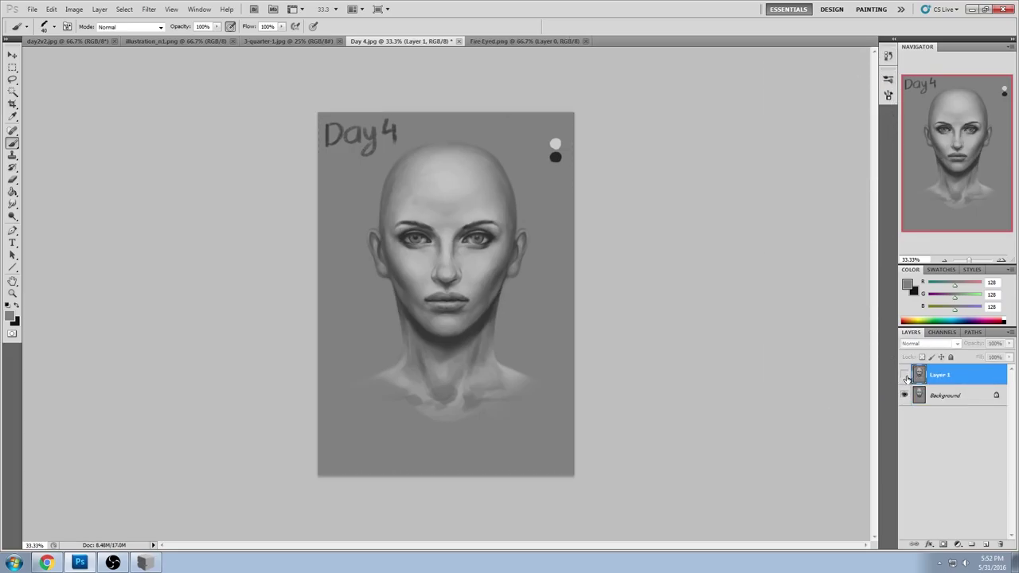
pyautogui.click(906, 379)
pyautogui.click(907, 379)
# Step: On the Background layer, brush darker shading into the neck centre with a 200 px brush
pyautogui.click(955, 402)
pyautogui.rightClick(538, 297)
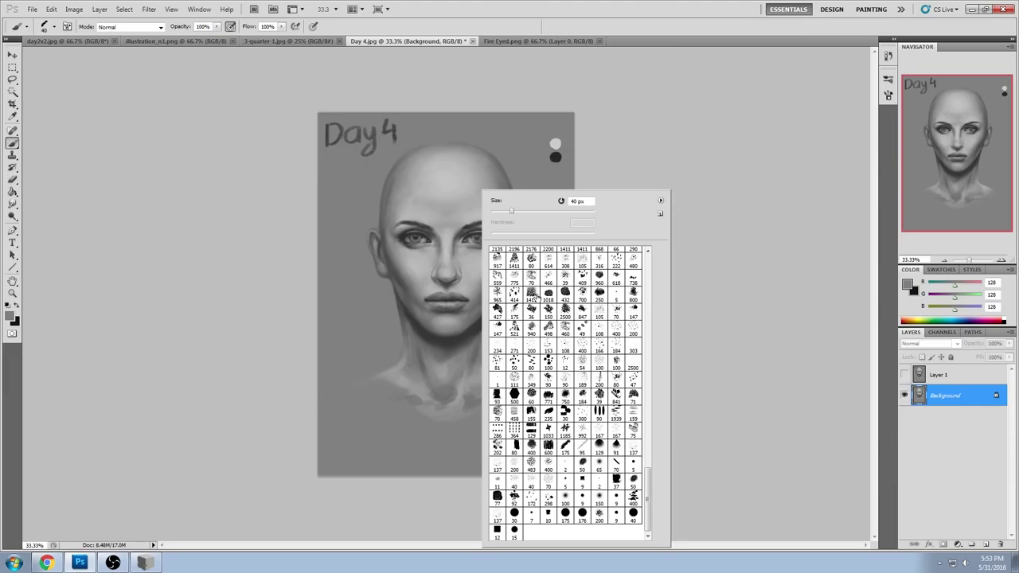
pyautogui.click(599, 465)
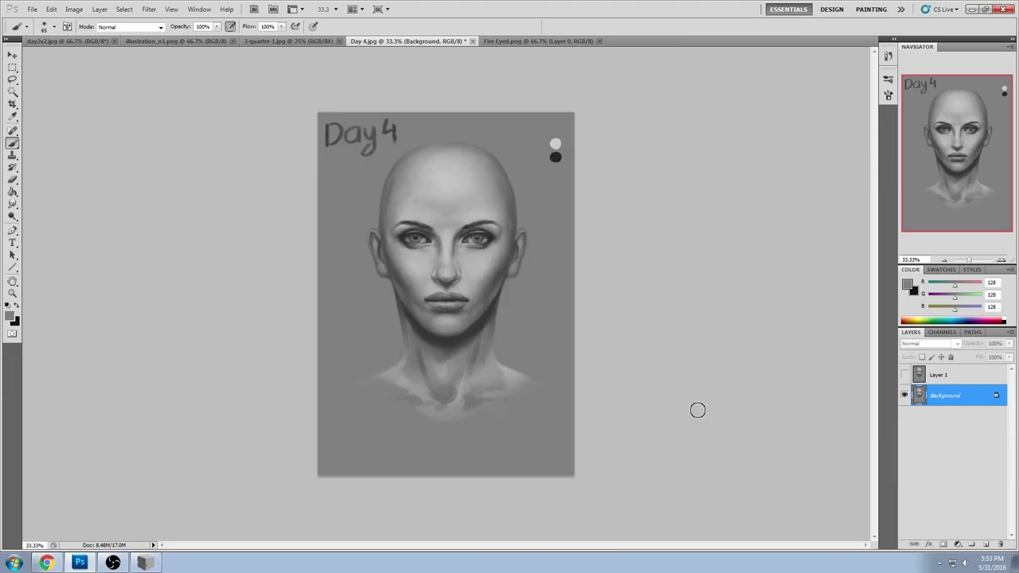
pyautogui.moveTo(439, 362)
pyautogui.mouseDown()
pyautogui.moveTo(456, 377)
pyautogui.moveTo(435, 357)
pyautogui.mouseUp()
pyautogui.keyDown('alt'); pyautogui.click(435, 357); pyautogui.keyUp('alt')
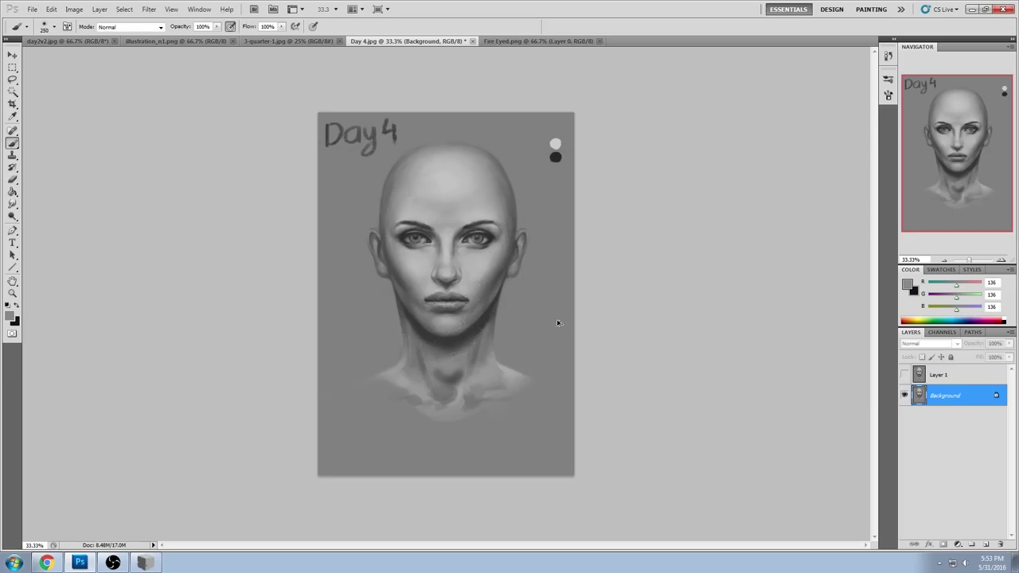
# Step: Undo the neck shading, show Layer 1 again, and start closing Day 4.jpg
pyautogui.hotkey('ctrl', 'z')
pyautogui.hotkey('ctrl', 'alt', 'z')
pyautogui.hotkey('ctrl', 'alt', 'z')
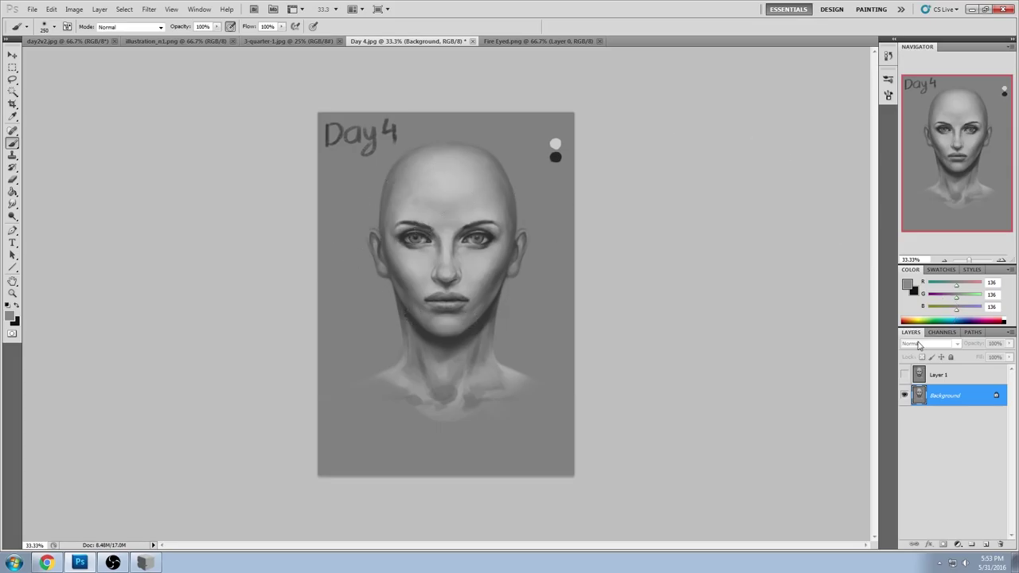
pyautogui.click(905, 374)
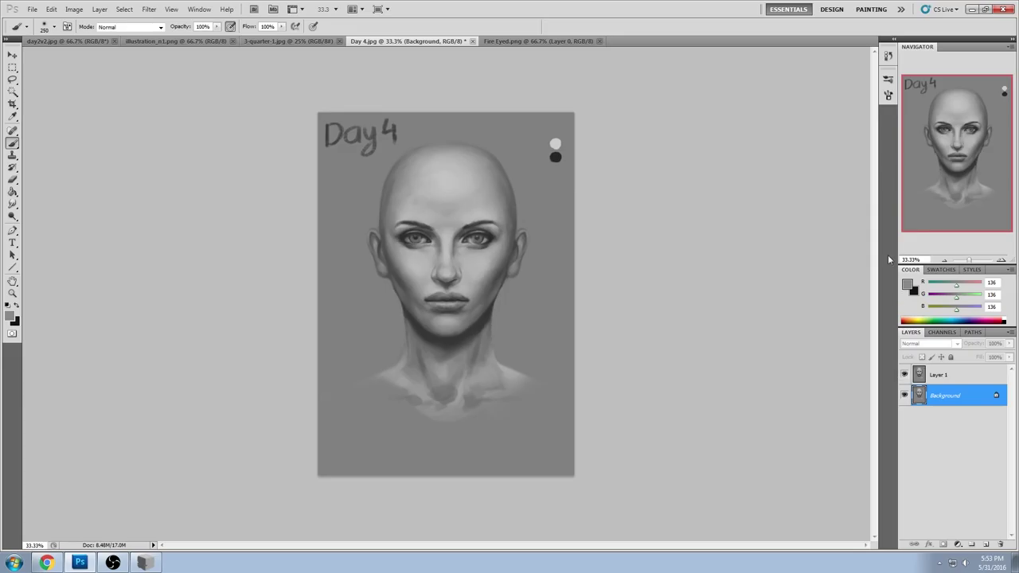
pyautogui.click(473, 41)
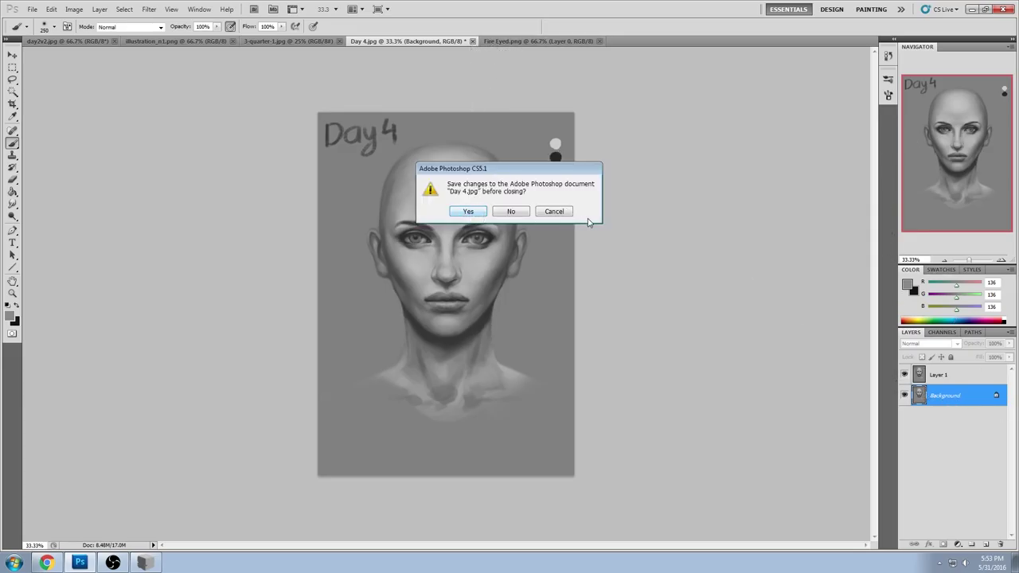
# Step: Cancel closing Day 4.jpg and flatten its layers into a single Background
pyautogui.click(554, 211)
pyautogui.rightClick(959, 393)
pyautogui.click(937, 480)
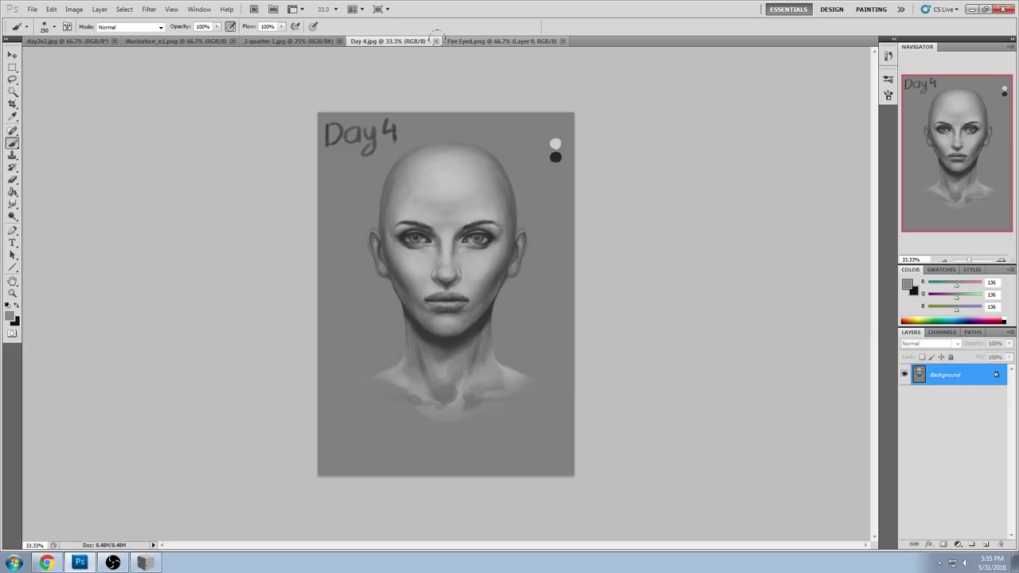
# Step: Close Day 4.jpg and switch to the day2v2.jpg document
pyautogui.click(437, 42)
pyautogui.click(471, 217)
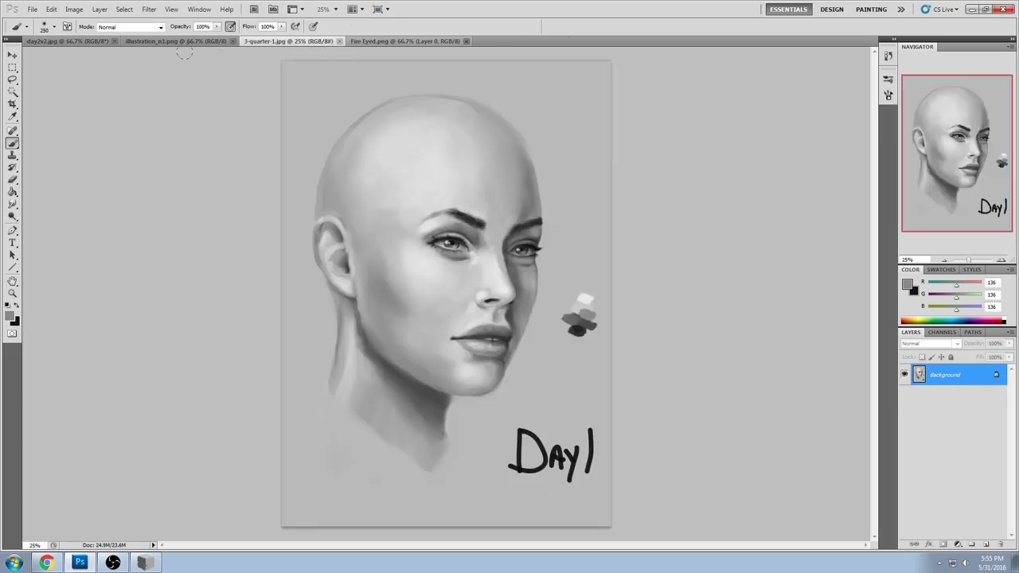
pyautogui.click(72, 41)
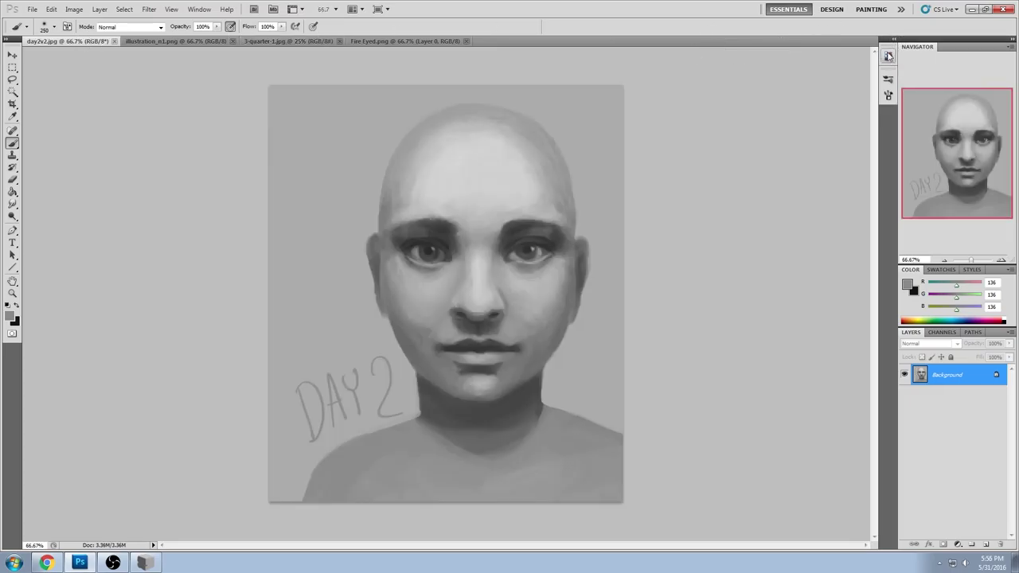
# Step: Convert the locked Background of day2v2.jpg into an editable Layer 0
pyautogui.click(889, 55)
pyautogui.click(891, 39)
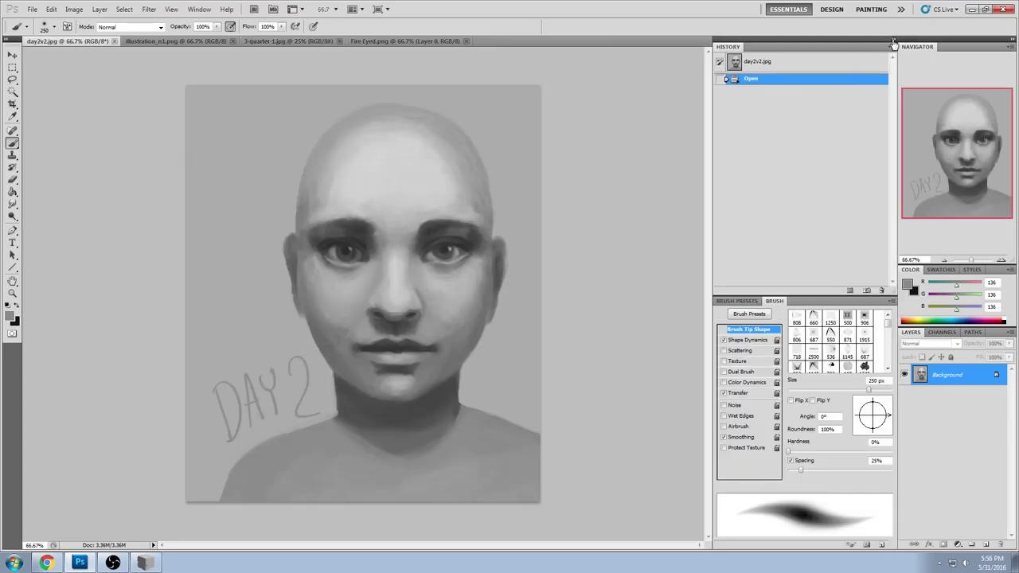
pyautogui.click(893, 43)
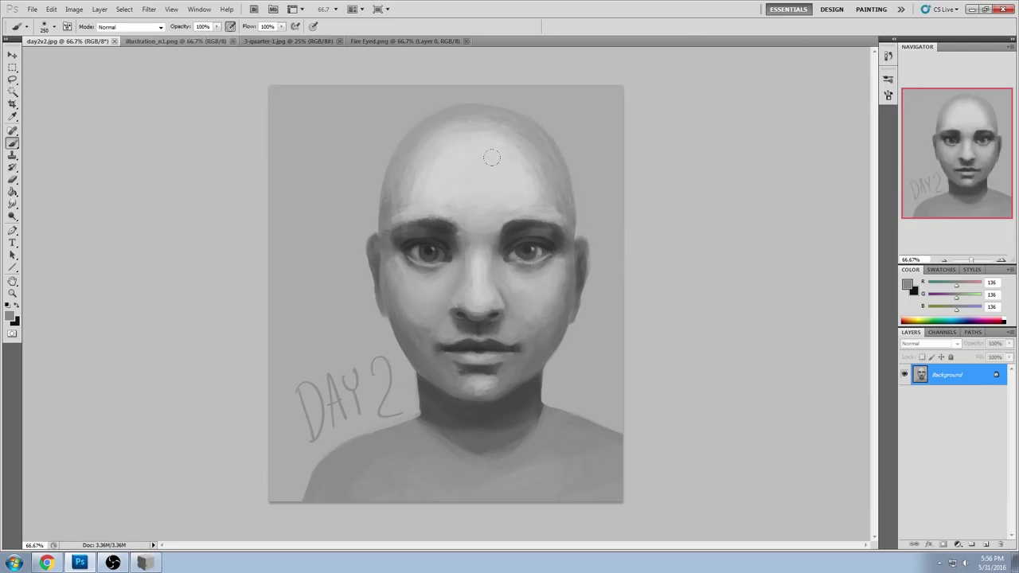
pyautogui.doubleClick(979, 374)
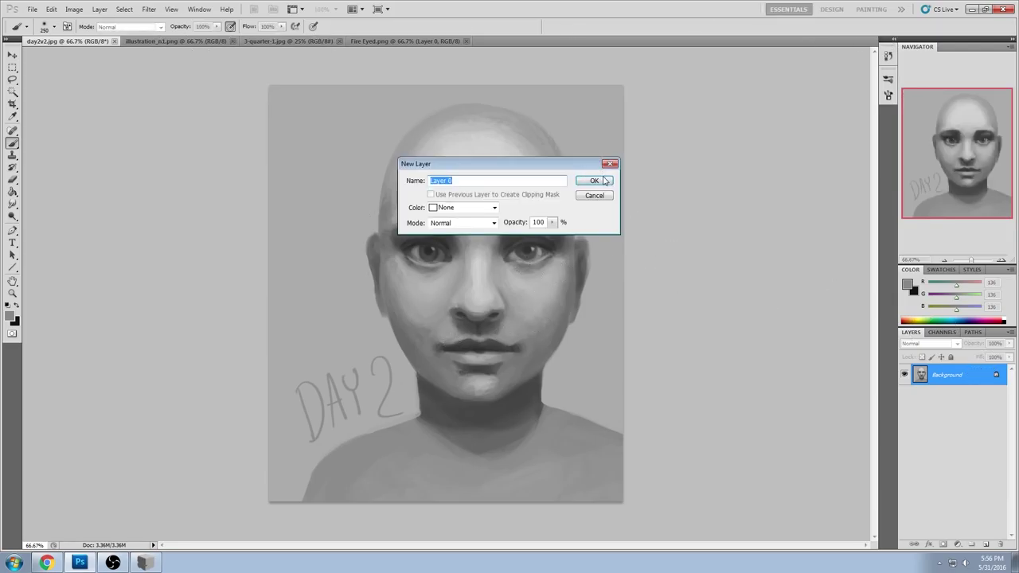
pyautogui.press('Return')
# Step: Lasso around the face and copy it onto a new Layer 1
pyautogui.press('l')
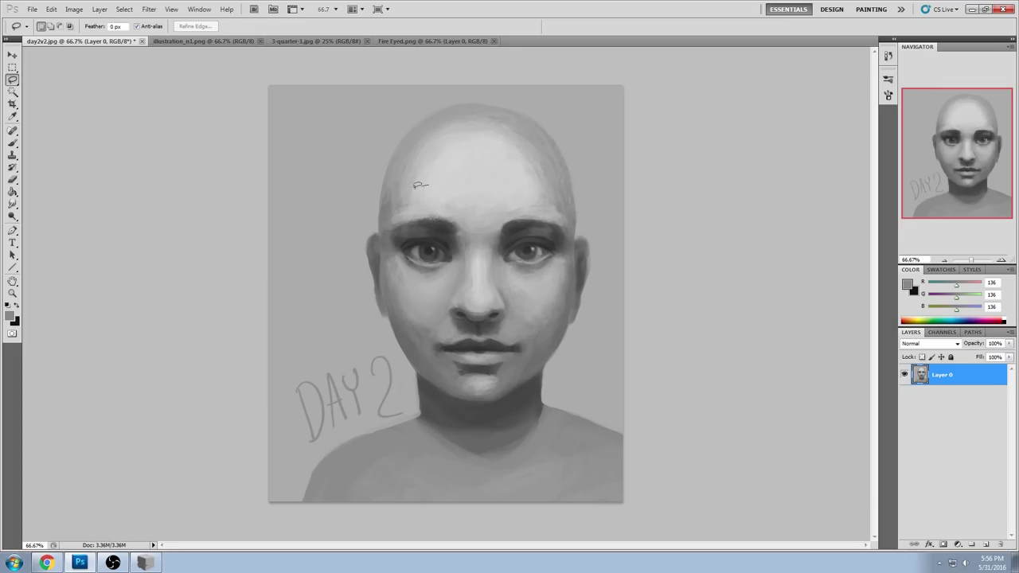
pyautogui.moveTo(384, 238); pyautogui.dragTo(419, 318)
pyautogui.moveTo(573, 249)
pyautogui.mouseDown()
pyautogui.moveTo(478, 180)
pyautogui.moveTo(430, 185)
pyautogui.mouseUp()
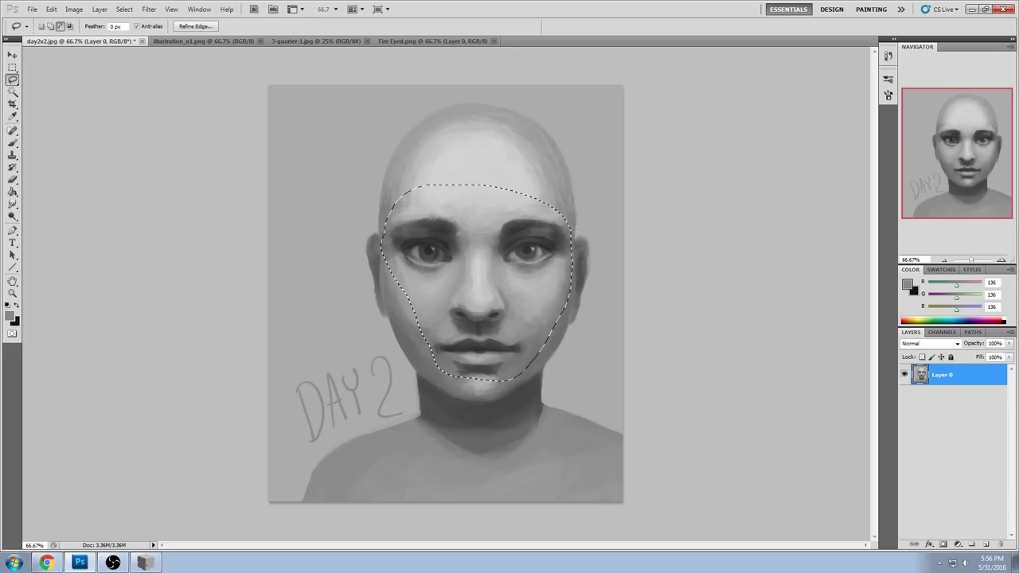
pyautogui.hotkey('ctrl', 'j')
# Step: Scale the face copy down to about 89.08% and position it slightly lower-left
pyautogui.press('v')
pyautogui.moveTo(576, 184)
pyautogui.mouseDown()
pyautogui.moveTo(551, 208)
pyautogui.moveTo(559, 195)
pyautogui.mouseUp()
pyautogui.moveTo(513, 241); pyautogui.dragTo(513, 239)
pyautogui.moveTo(562, 193); pyautogui.dragTo(568, 189)
pyautogui.moveTo(536, 233); pyautogui.dragTo(521, 257)
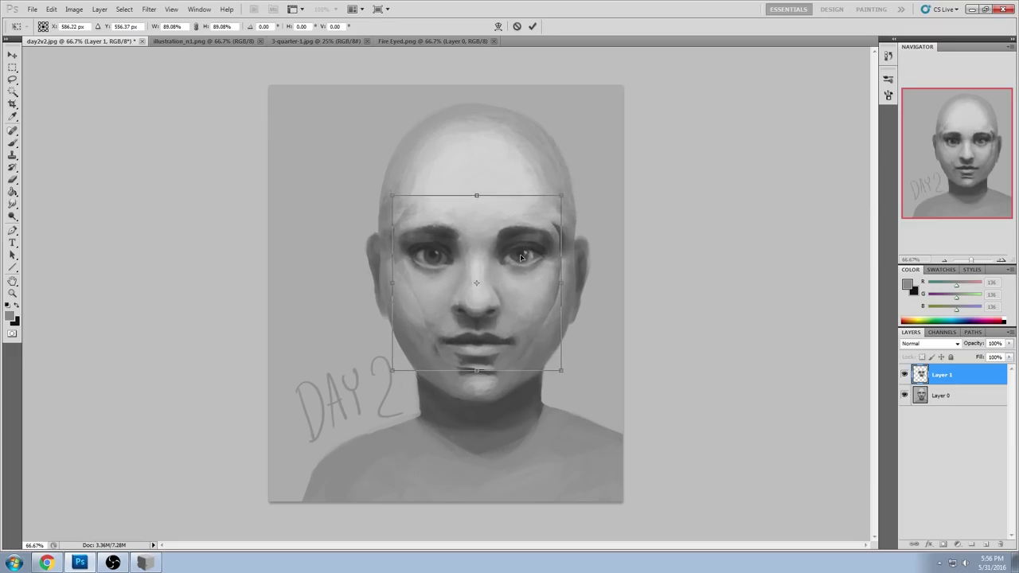
# Step: Commit the face resize, select Layer 0, and choose a different brush preset
pyautogui.click(533, 27)
pyautogui.press('e')
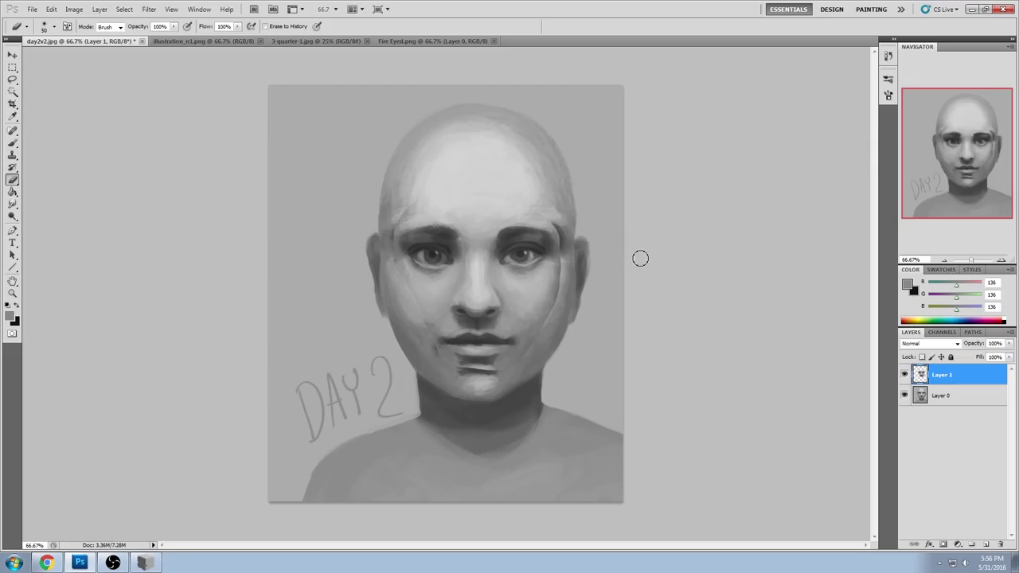
pyautogui.press('b')
pyautogui.click(956, 396)
pyautogui.keyDown('alt'); pyautogui.click(565, 219); pyautogui.keyUp('alt')
pyautogui.rightClick(565, 220)
pyautogui.click(643, 446)
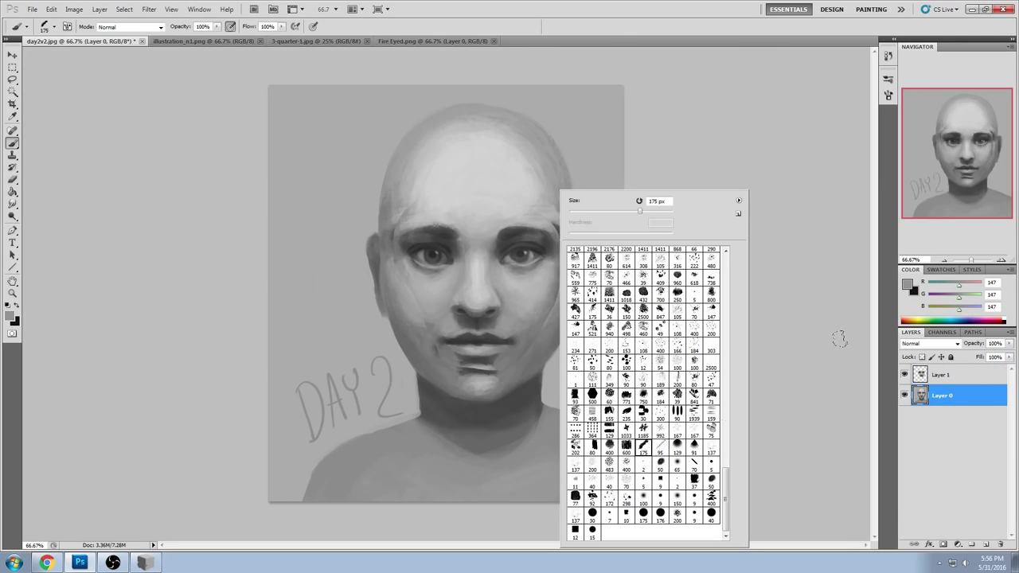
pyautogui.click(836, 335)
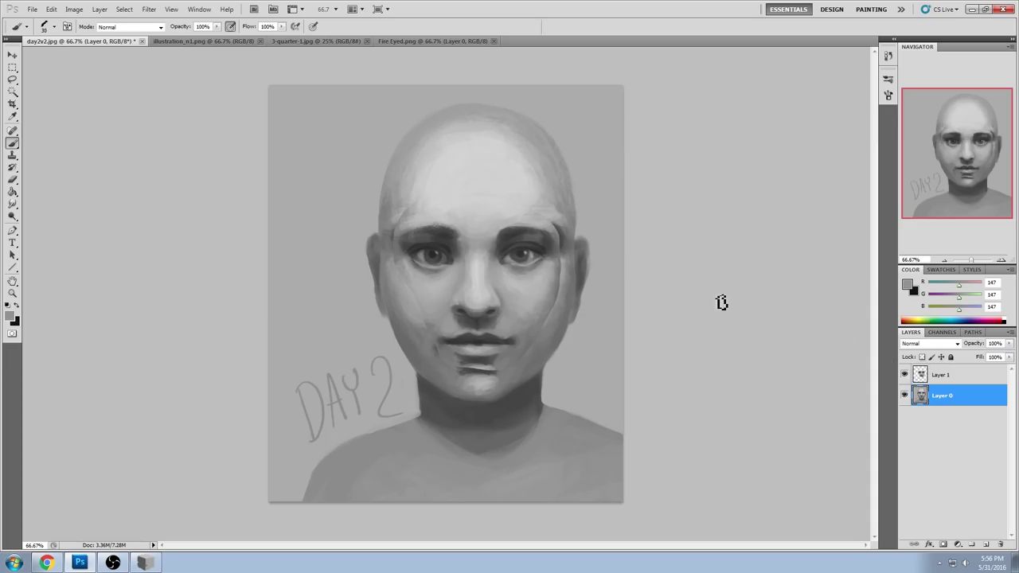
# Step: Sample skin greys from around the right and left temples
pyautogui.keyDown('alt'); pyautogui.click(561, 229); pyautogui.keyUp('alt')
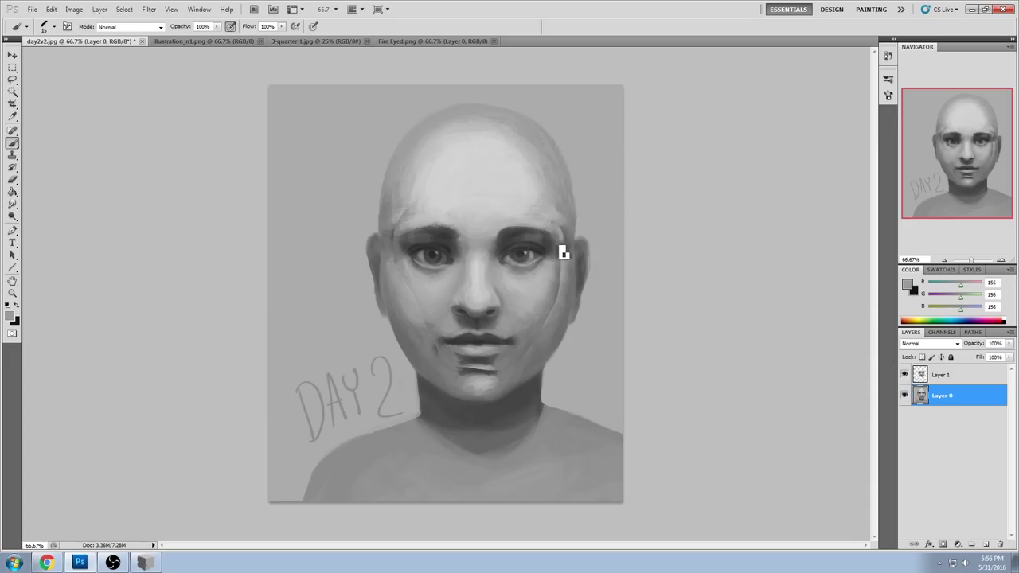
pyautogui.keyDown('alt'); pyautogui.click(564, 253); pyautogui.keyUp('alt')
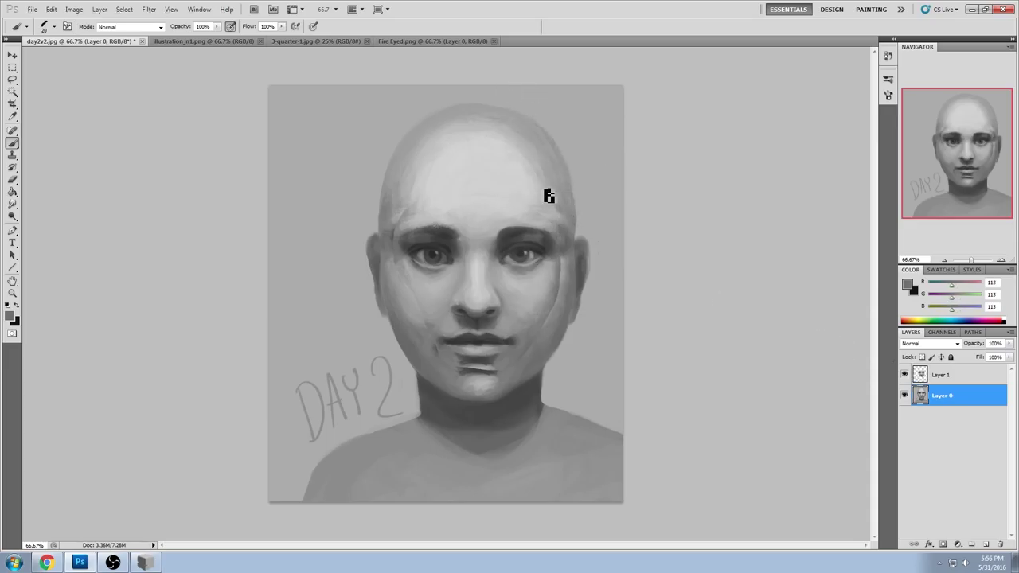
pyautogui.keyDown('alt'); pyautogui.click(566, 244); pyautogui.keyUp('alt')
pyautogui.keyDown('alt'); pyautogui.click(400, 235); pyautogui.keyUp('alt')
pyautogui.keyDown('alt'); pyautogui.click(405, 227); pyautogui.keyUp('alt')
# Step: Select Layer 1 and sample greys from the forehead, brows and left temple
pyautogui.click(947, 375)
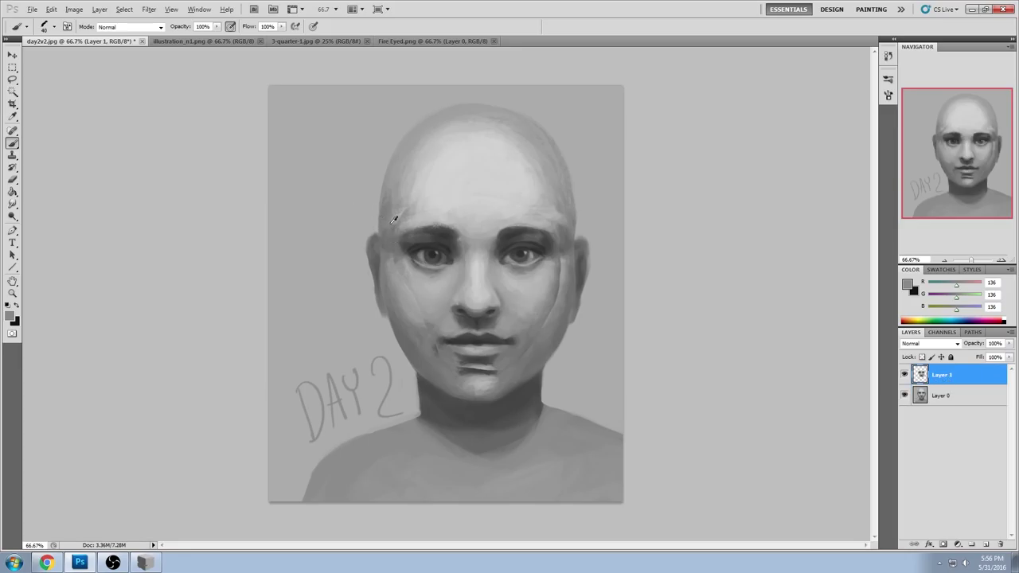
pyautogui.keyDown('alt'); pyautogui.click(406, 223); pyautogui.keyUp('alt')
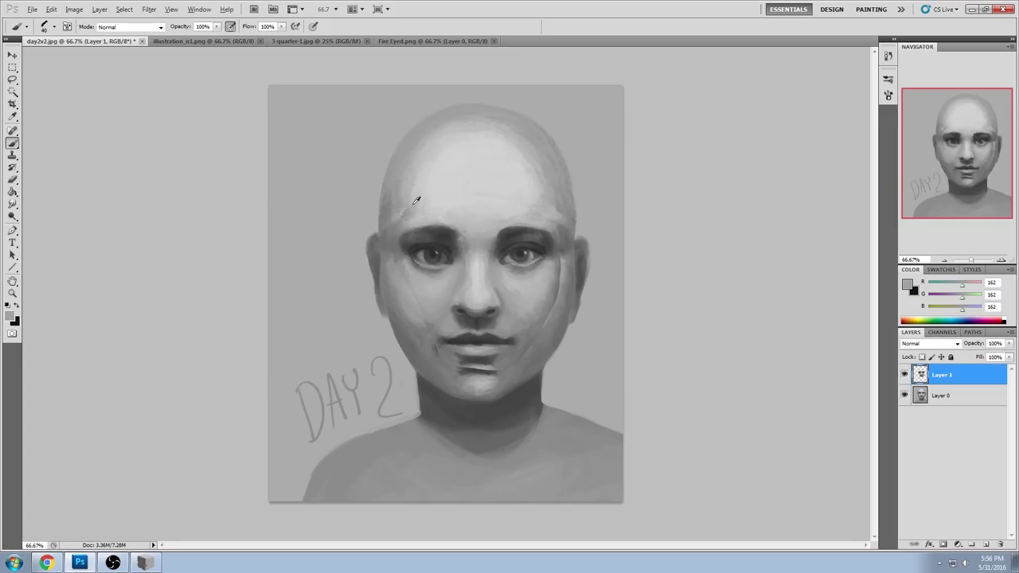
pyautogui.keyDown('alt'); pyautogui.click(411, 211); pyautogui.keyUp('alt')
pyautogui.keyDown('alt'); pyautogui.click(390, 209); pyautogui.keyUp('alt')
pyautogui.keyDown('alt'); pyautogui.click(557, 220); pyautogui.keyUp('alt')
pyautogui.keyDown('alt'); pyautogui.click(569, 245); pyautogui.keyUp('alt')
pyautogui.keyDown('alt'); pyautogui.click(562, 238); pyautogui.keyUp('alt')
pyautogui.keyDown('alt'); pyautogui.click(383, 246); pyautogui.keyUp('alt')
# Step: Erase the dark stroke on the right cheek with the eraser enlarged to 125
pyautogui.press('e')
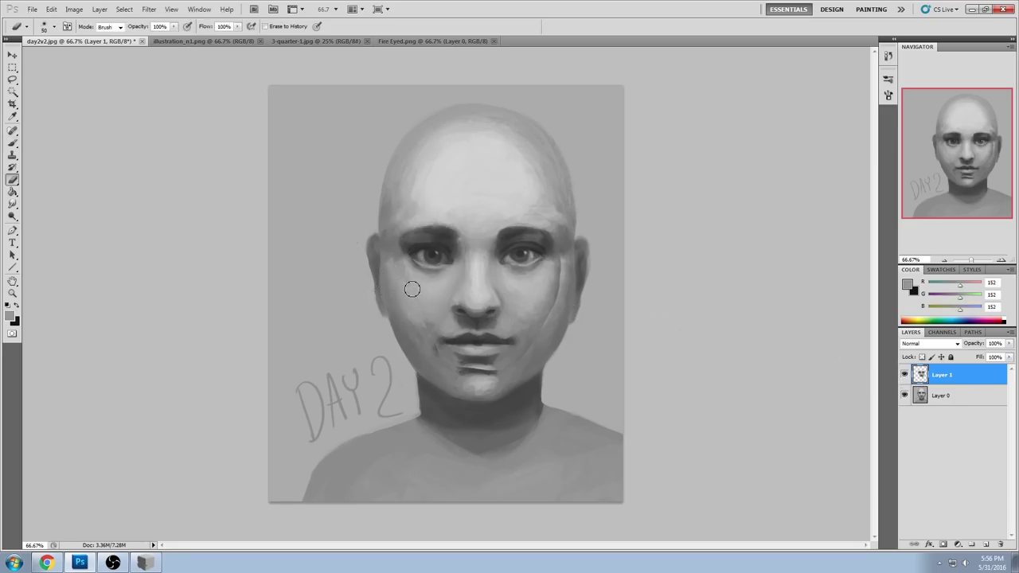
pyautogui.click(428, 326)
pyautogui.press(']')
pyautogui.press(']')
pyautogui.moveTo(563, 269)
pyautogui.mouseDown()
pyautogui.moveTo(536, 310)
pyautogui.moveTo(554, 260)
pyautogui.moveTo(522, 337)
pyautogui.mouseUp()
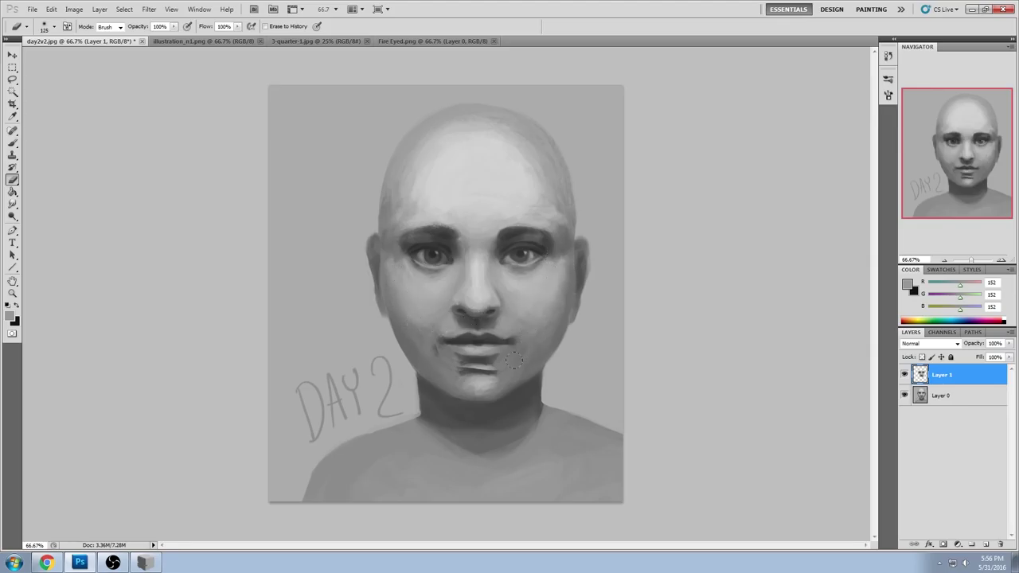
# Step: Paint light grey under the lower lip to smooth the dark area, sampling chin greys
pyautogui.press('b')
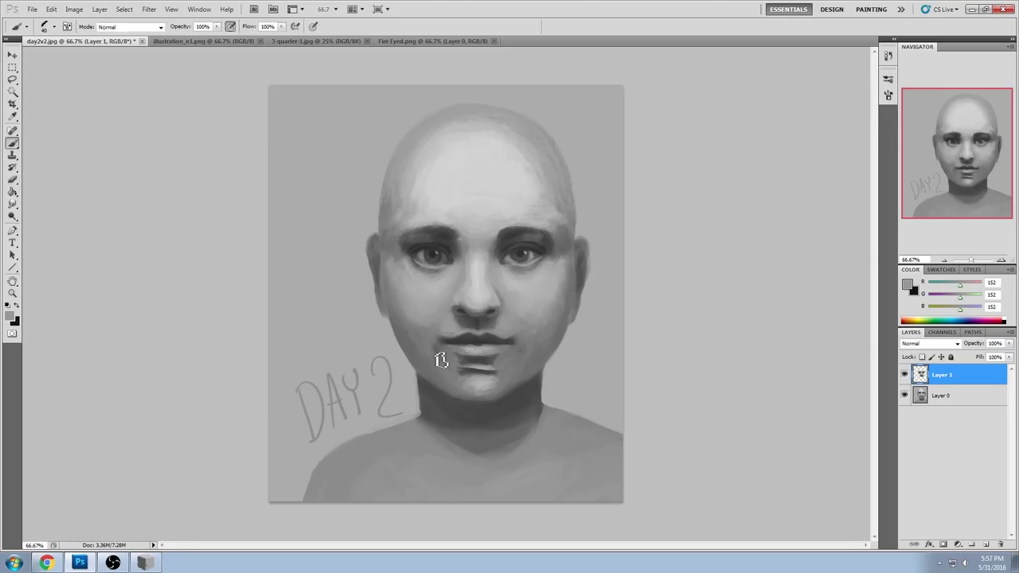
pyautogui.keyDown('alt'); pyautogui.click(438, 351); pyautogui.keyUp('alt')
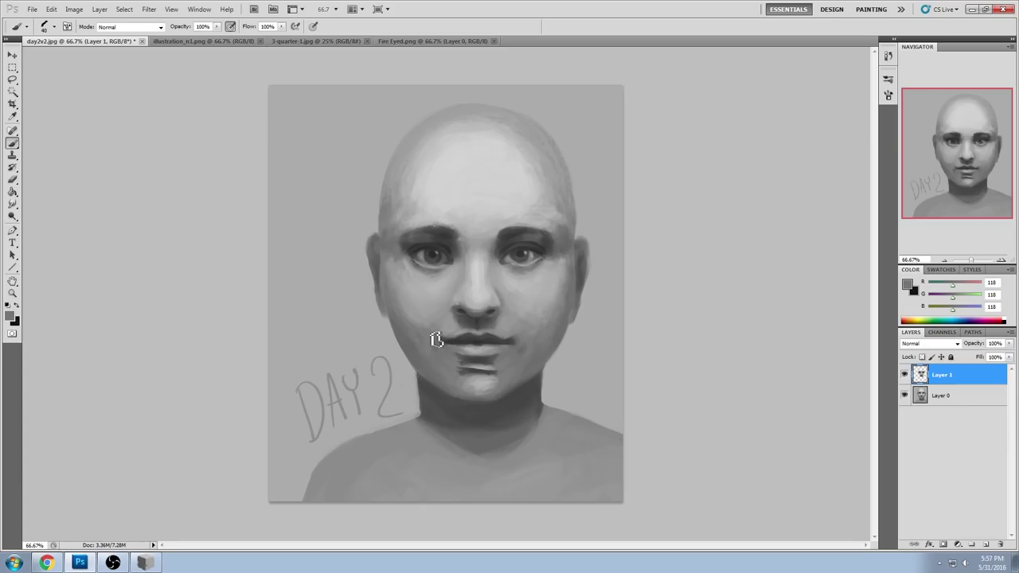
pyautogui.keyDown('alt'); pyautogui.click(503, 365); pyautogui.keyUp('alt')
pyautogui.keyDown('alt'); pyautogui.click(496, 375); pyautogui.keyUp('alt')
pyautogui.moveTo(496, 375)
pyautogui.mouseDown()
pyautogui.moveTo(485, 371)
pyautogui.moveTo(529, 367)
pyautogui.mouseUp()
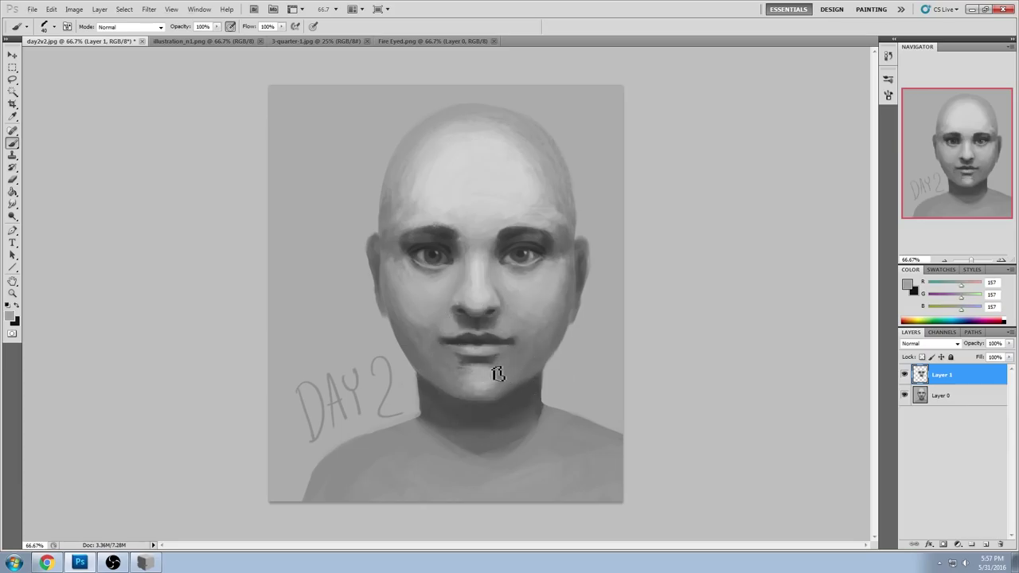
pyautogui.keyDown('alt'); pyautogui.click(500, 371); pyautogui.keyUp('alt')
pyautogui.keyDown('alt'); pyautogui.click(489, 380); pyautogui.keyUp('alt')
pyautogui.keyDown('alt'); pyautogui.click(476, 372); pyautogui.keyUp('alt')
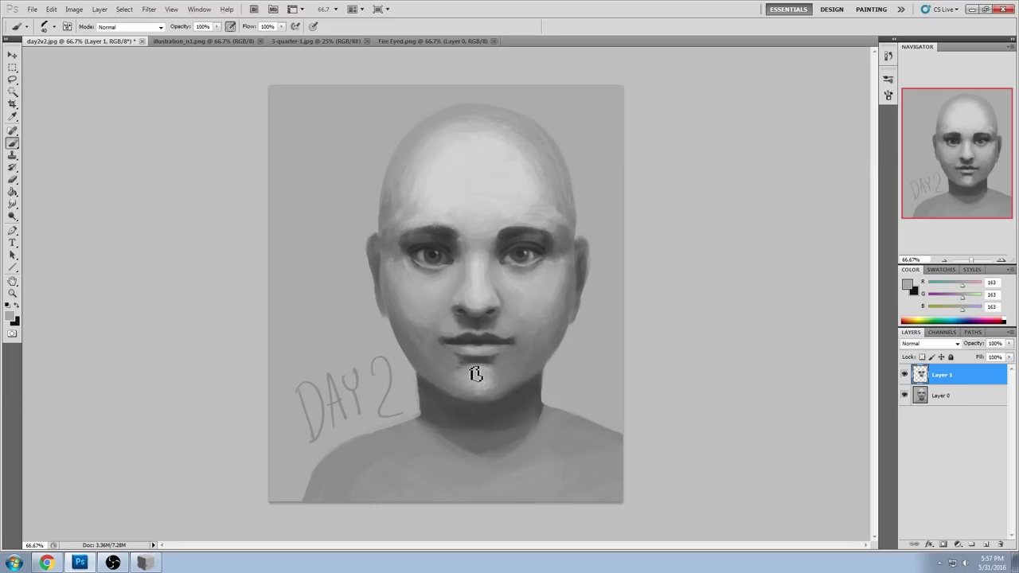
pyautogui.keyDown('alt'); pyautogui.click(490, 367); pyautogui.keyUp('alt')
# Step: Sample chin and neck greys, then paint light grey over the neck's left edge
pyautogui.keyDown('alt'); pyautogui.click(472, 369); pyautogui.keyUp('alt')
pyautogui.keyDown('alt'); pyautogui.click(489, 379); pyautogui.keyUp('alt')
pyautogui.keyDown('alt'); pyautogui.click(462, 398); pyautogui.keyUp('alt')
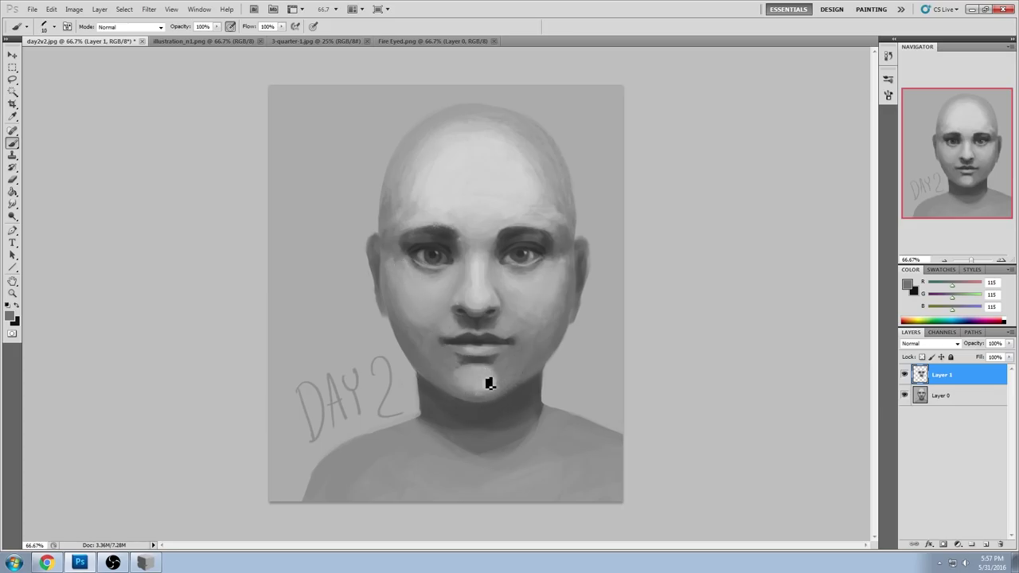
pyautogui.keyDown('alt'); pyautogui.click(513, 384); pyautogui.keyUp('alt')
pyautogui.keyDown('alt'); pyautogui.click(463, 392); pyautogui.keyUp('alt')
pyautogui.keyDown('alt'); pyautogui.click(481, 396); pyautogui.keyUp('alt')
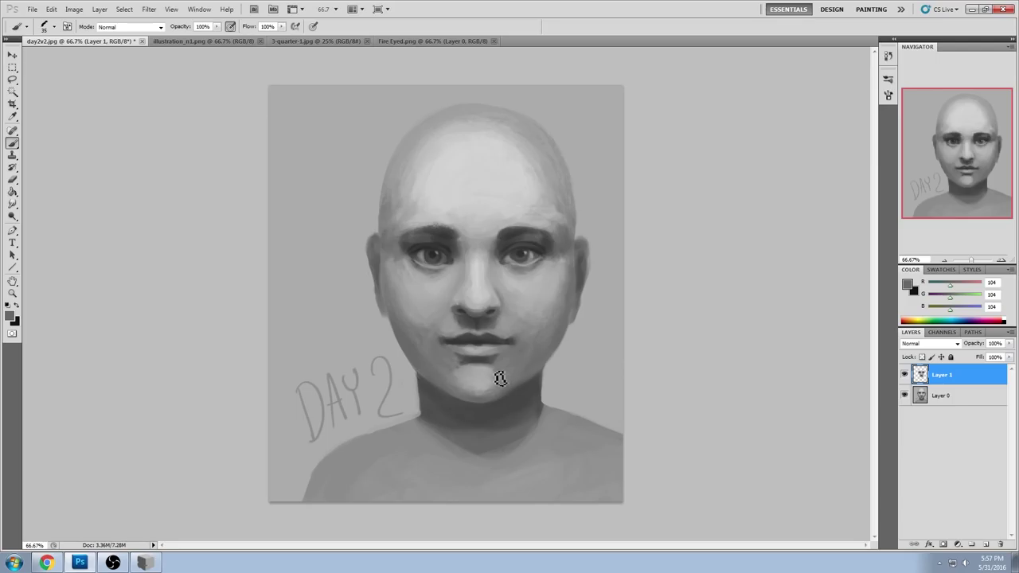
pyautogui.keyDown('alt'); pyautogui.click(504, 386); pyautogui.keyUp('alt')
pyautogui.keyDown('alt'); pyautogui.click(480, 408); pyautogui.keyUp('alt')
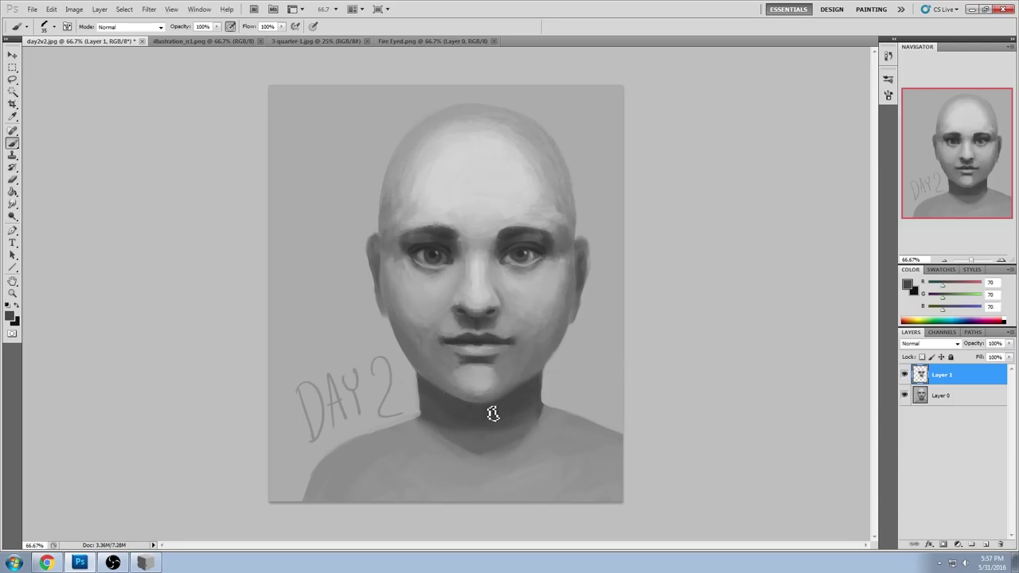
pyautogui.keyDown('alt'); pyautogui.click(408, 379); pyautogui.keyUp('alt')
pyautogui.moveTo(420, 391)
pyautogui.mouseDown()
pyautogui.moveTo(412, 382)
pyautogui.moveTo(416, 424)
pyautogui.mouseUp()
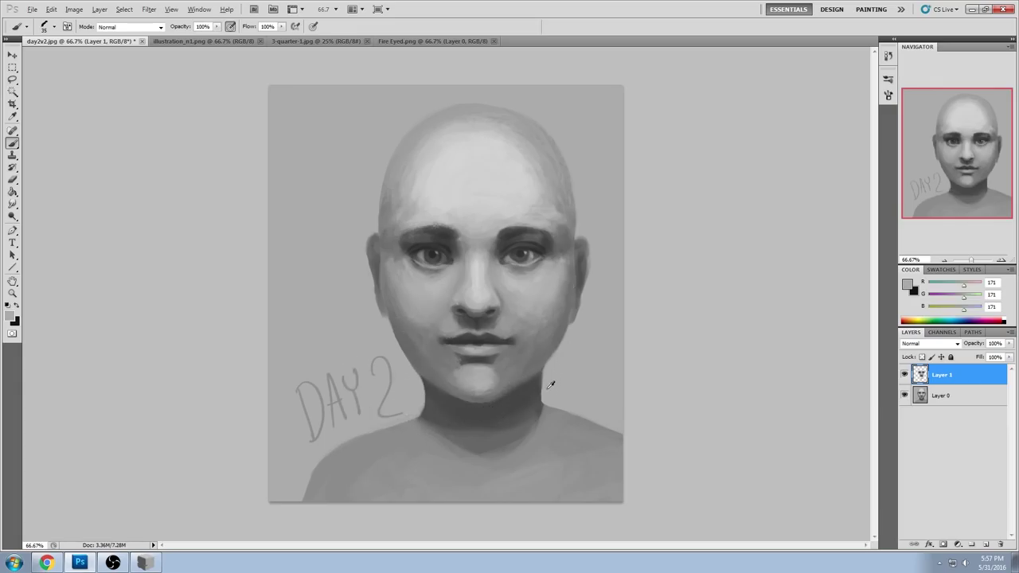
# Step: Darken the lower-left shoulder under DAY 2 out to the canvas edge
pyautogui.keyDown('alt'); pyautogui.click(418, 437); pyautogui.keyUp('alt')
pyautogui.moveTo(271, 471)
pyautogui.mouseDown()
pyautogui.moveTo(358, 446)
pyautogui.moveTo(311, 484)
pyautogui.moveTo(350, 465)
pyautogui.moveTo(311, 520)
pyautogui.mouseUp()
pyautogui.keyDown('alt'); pyautogui.click(555, 394); pyautogui.keyUp('alt')
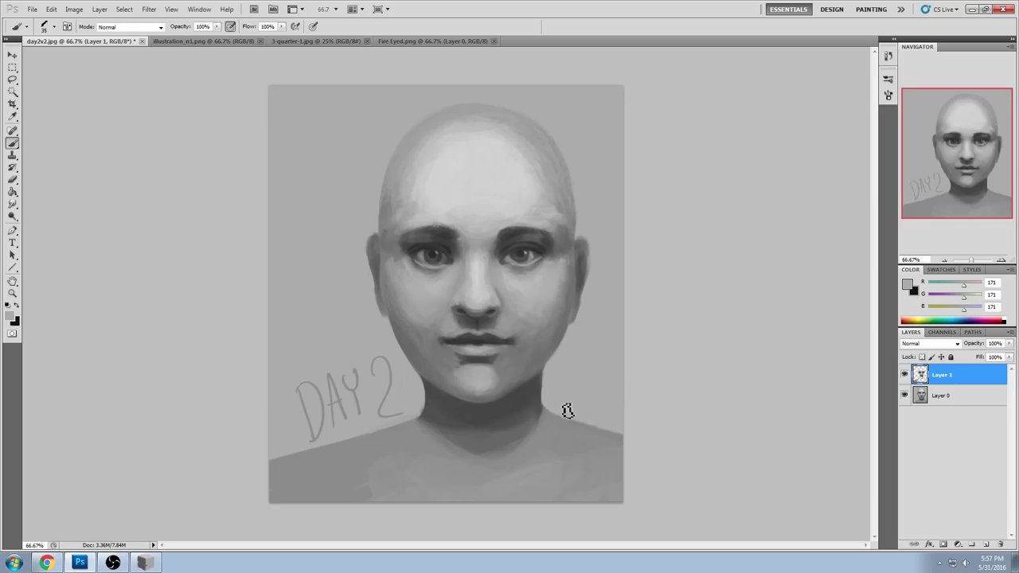
pyautogui.keyDown('alt'); pyautogui.click(391, 427); pyautogui.keyUp('alt')
pyautogui.keyDown('alt'); pyautogui.click(417, 421); pyautogui.keyUp('alt')
pyautogui.moveTo(423, 421); pyautogui.dragTo(273, 454)
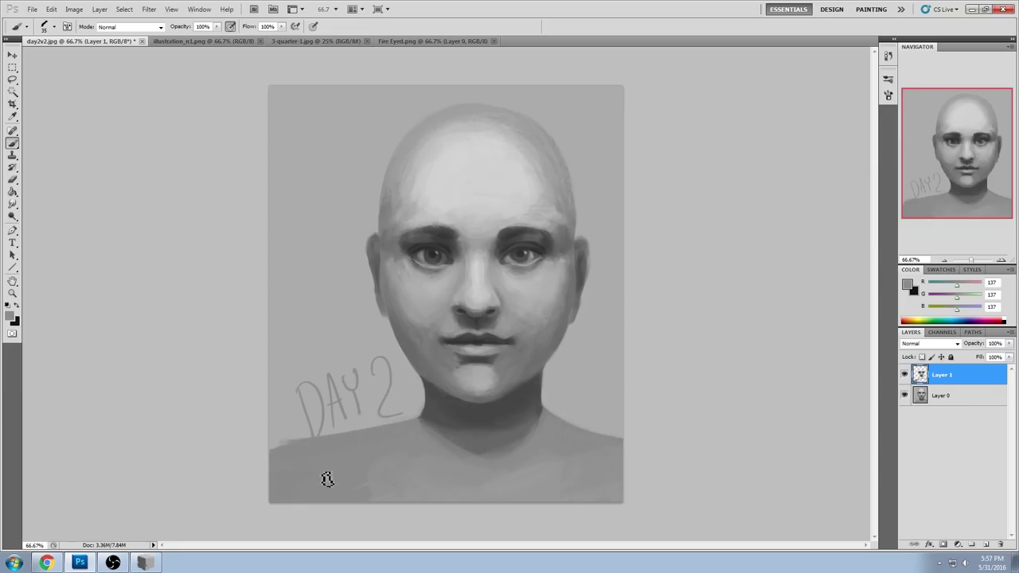
pyautogui.keyDown('alt'); pyautogui.click(413, 479); pyautogui.keyUp('alt')
pyautogui.keyDown('alt'); pyautogui.click(574, 408); pyautogui.keyUp('alt')
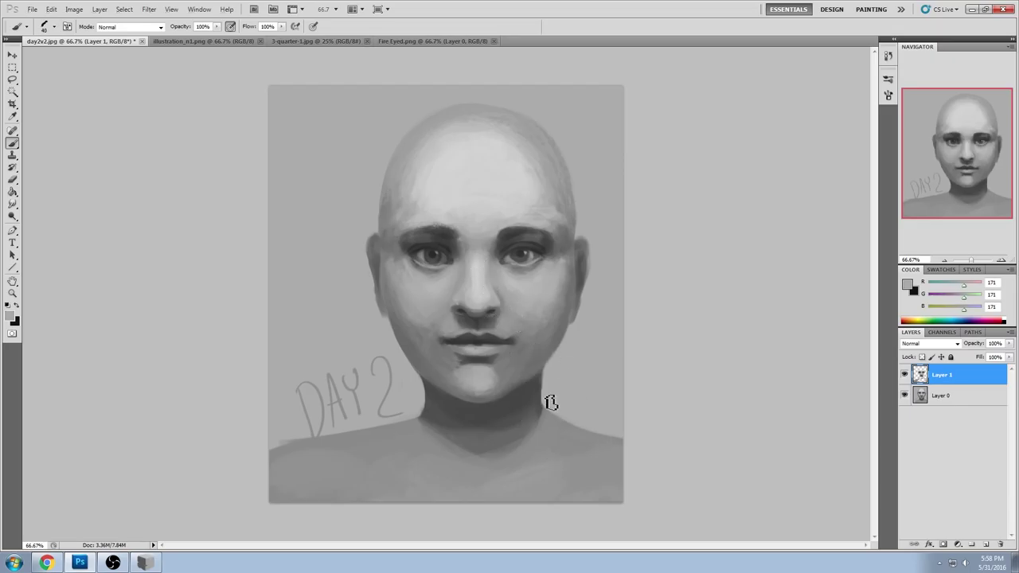
pyautogui.click(905, 375)
pyautogui.click(904, 376)
pyautogui.click(904, 375)
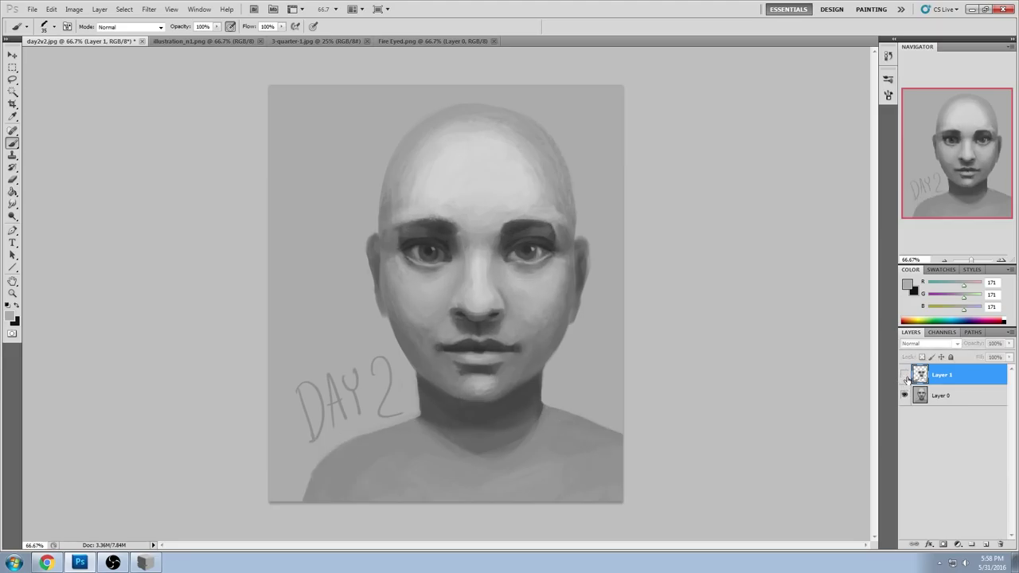
pyautogui.click(904, 375)
pyautogui.click(904, 375)
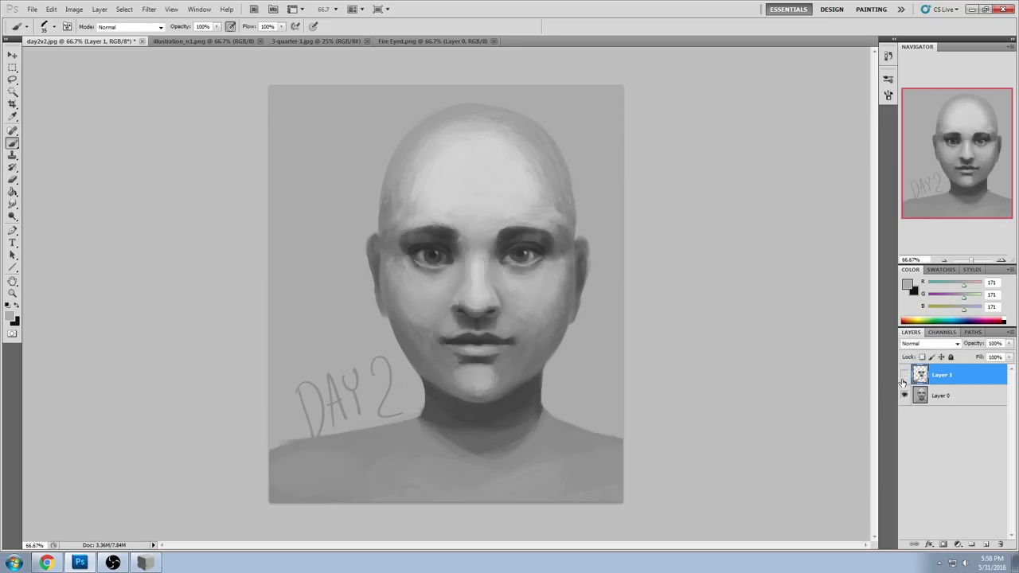
pyautogui.click(904, 375)
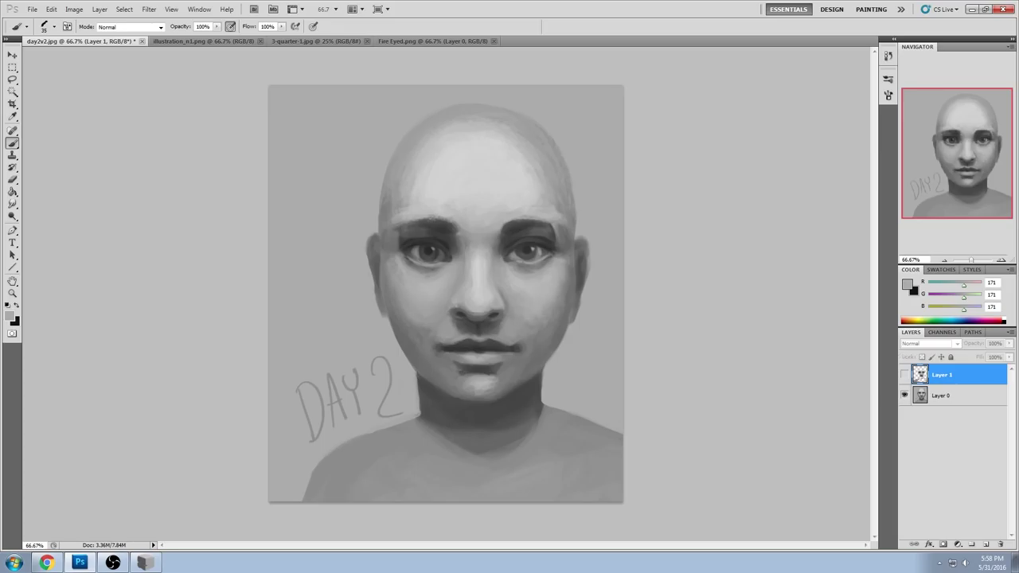
pyautogui.click(937, 397)
pyautogui.keyDown('alt'); pyautogui.click(488, 307); pyautogui.keyUp('alt')
pyautogui.moveTo(472, 381)
pyautogui.mouseDown()
pyautogui.moveTo(434, 364)
pyautogui.moveTo(380, 240)
pyautogui.moveTo(479, 146)
pyautogui.moveTo(589, 187)
pyautogui.moveTo(578, 329)
pyautogui.moveTo(466, 381)
pyautogui.mouseUp()
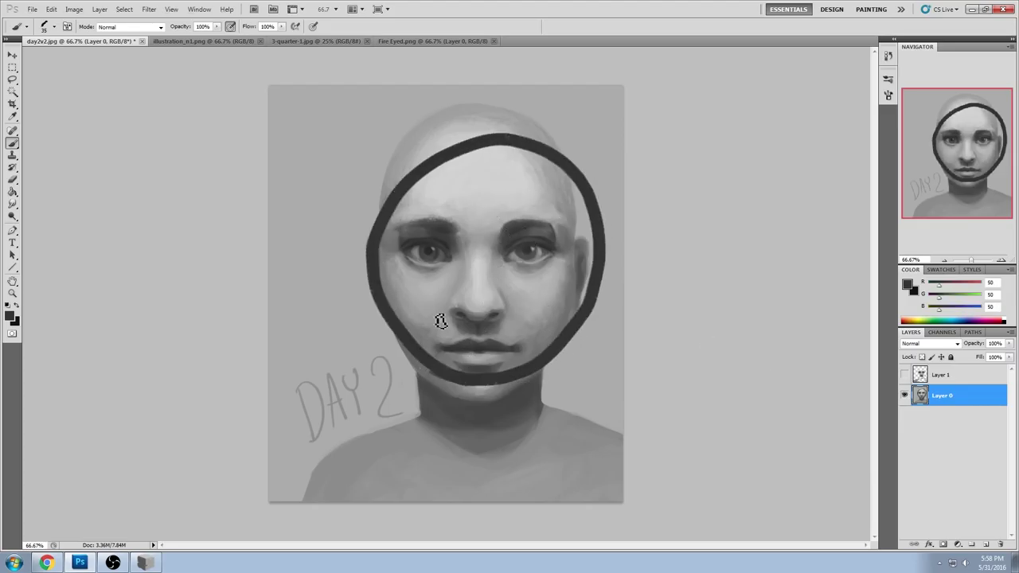
pyautogui.hotkey('ctrl', 'z')
pyautogui.hotkey('alt', ']')
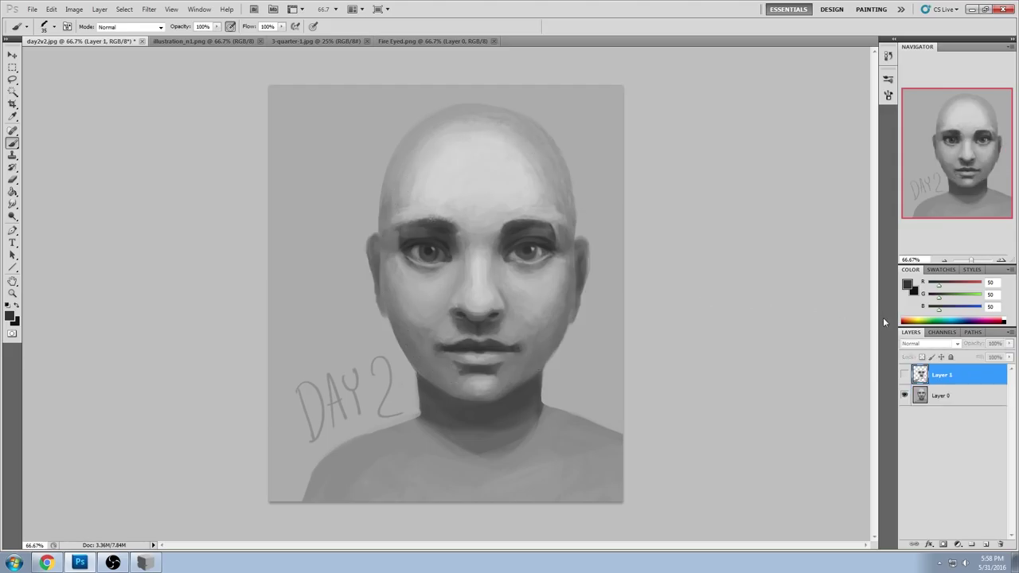
pyautogui.click(906, 376)
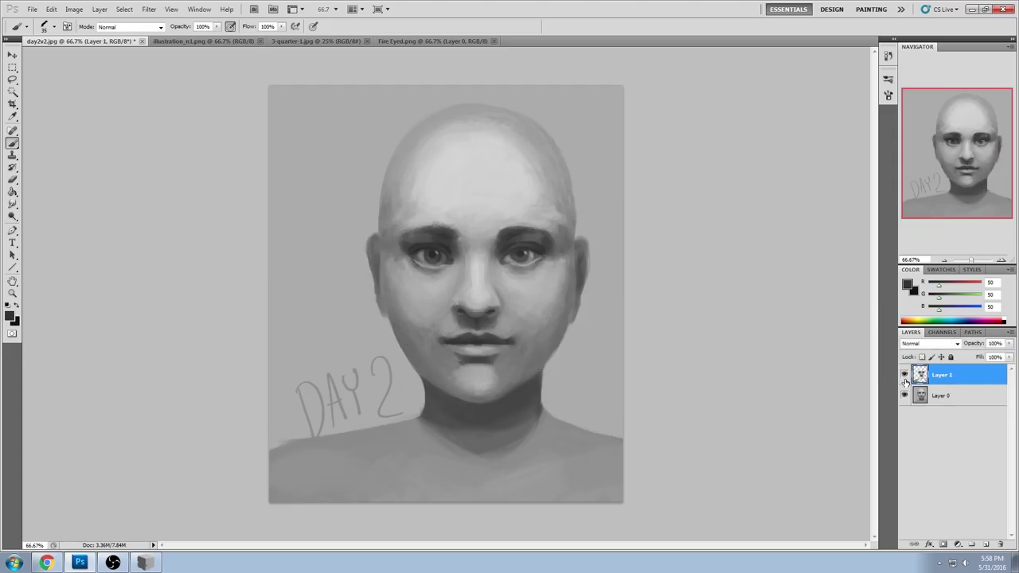
pyautogui.press('v')
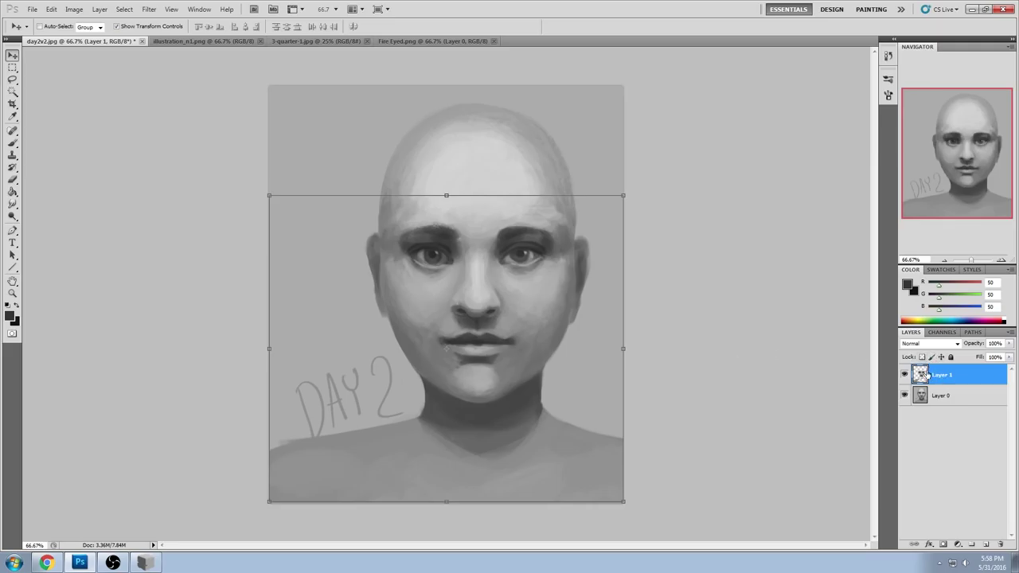
# Step: Lasso the face on Layer 1, scale it to 103.37%, and nudge it down
pyautogui.press('l')
pyautogui.moveTo(539, 184)
pyautogui.mouseDown()
pyautogui.moveTo(432, 174)
pyautogui.moveTo(387, 258)
pyautogui.mouseUp()
pyautogui.moveTo(475, 383)
pyautogui.mouseDown()
pyautogui.moveTo(581, 263)
pyautogui.moveTo(549, 196)
pyautogui.moveTo(593, 173)
pyautogui.mouseUp()
pyautogui.hotkey('ctrl', 't')
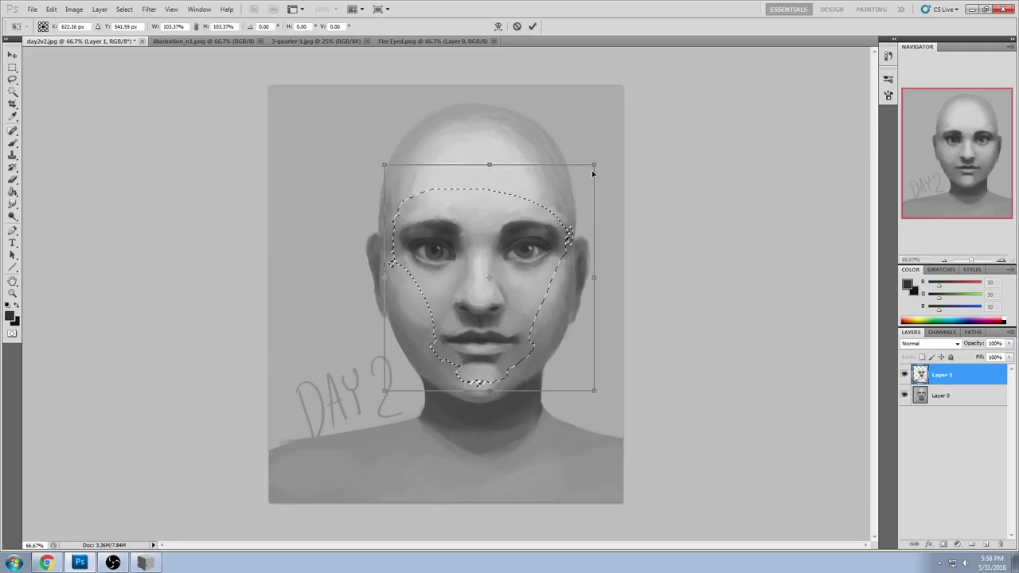
pyautogui.hotkey('ctrl', 'h')
pyautogui.press('Left')
pyautogui.press('Left')
pyautogui.press('Left')
pyautogui.press('Left')
pyautogui.press('Down')
pyautogui.press('Down')
pyautogui.press('Down')
pyautogui.press('Down')
pyautogui.press('Down')
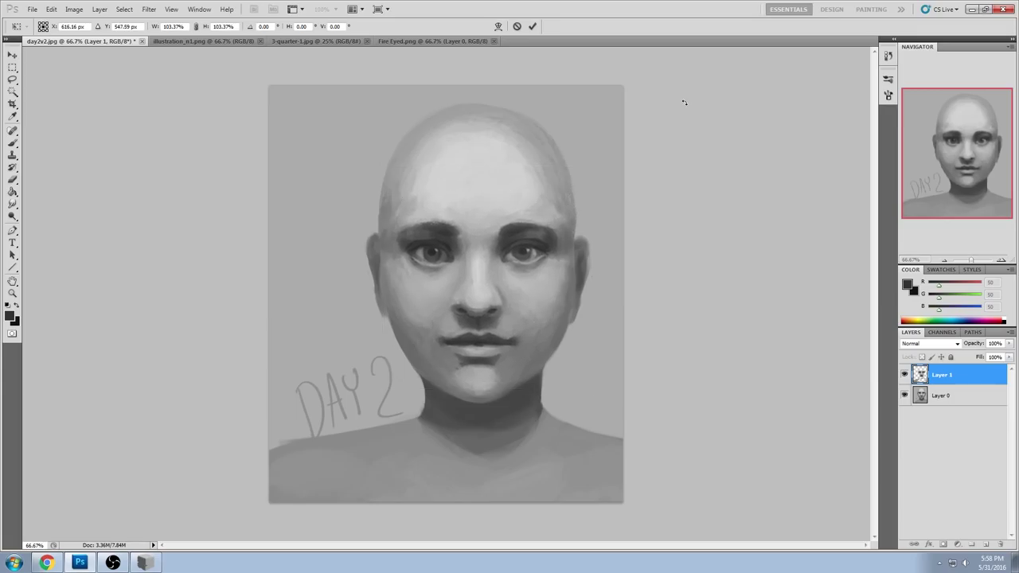
pyautogui.press('Down')
pyautogui.press('Return')
# Step: Compare the repaint with the original, then merge Layer 1 down into Layer 0
pyautogui.press('b')
pyautogui.click(903, 376)
pyautogui.click(904, 376)
pyautogui.click(905, 376)
pyautogui.click(905, 376)
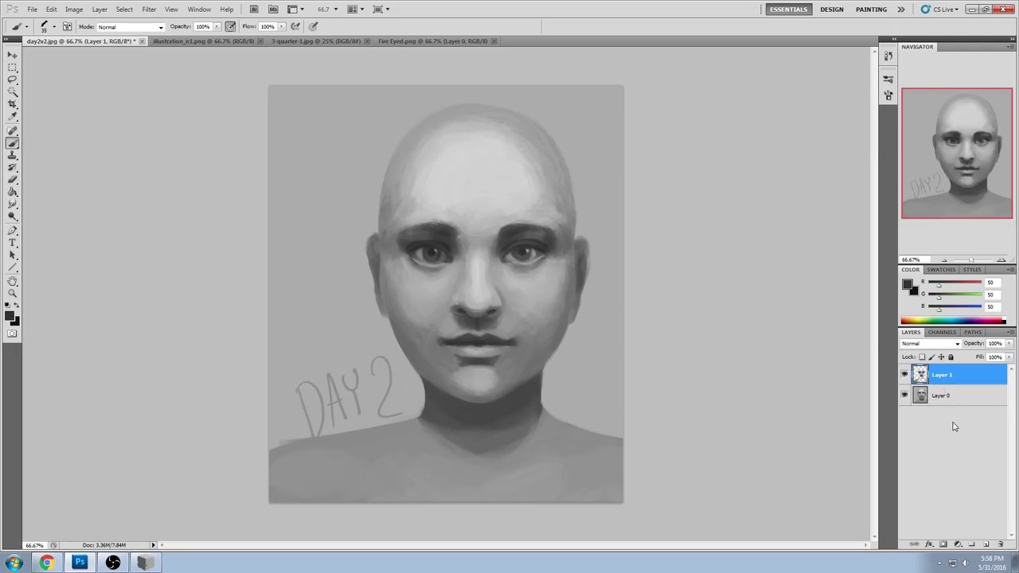
pyautogui.rightClick(938, 376)
pyautogui.click(937, 341)
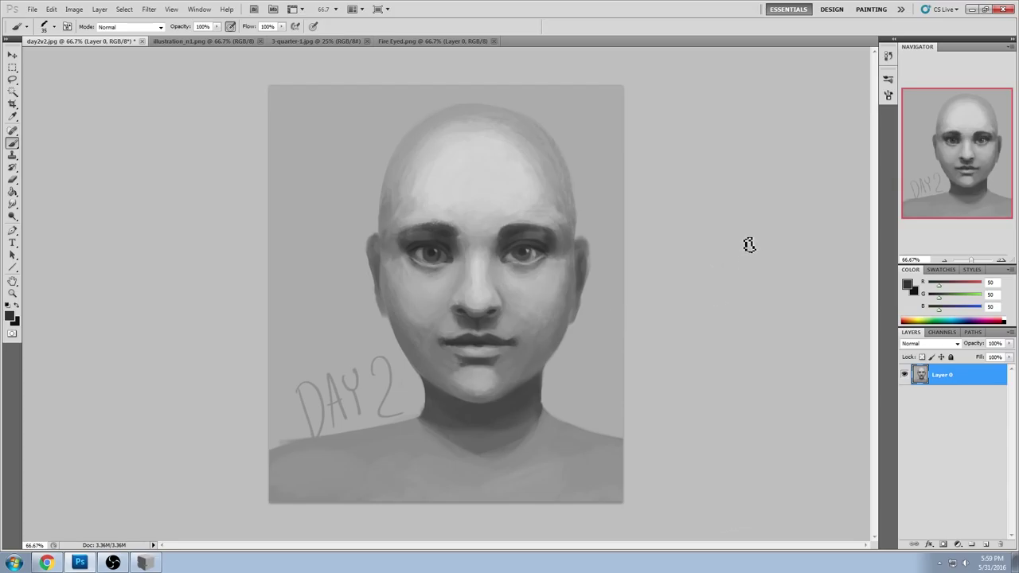
# Step: Flatten day2v2.jpg into one layer, save and close it, then switch to illustration_n1.png
pyautogui.click(143, 41)
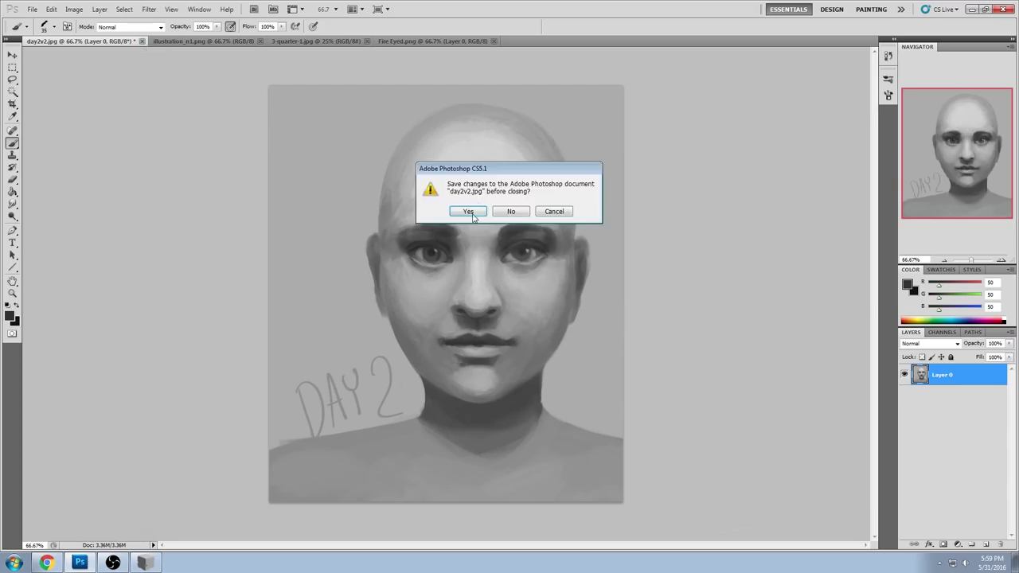
pyautogui.click(551, 214)
pyautogui.rightClick(963, 375)
pyautogui.click(973, 368)
pyautogui.click(119, 40)
pyautogui.click(458, 213)
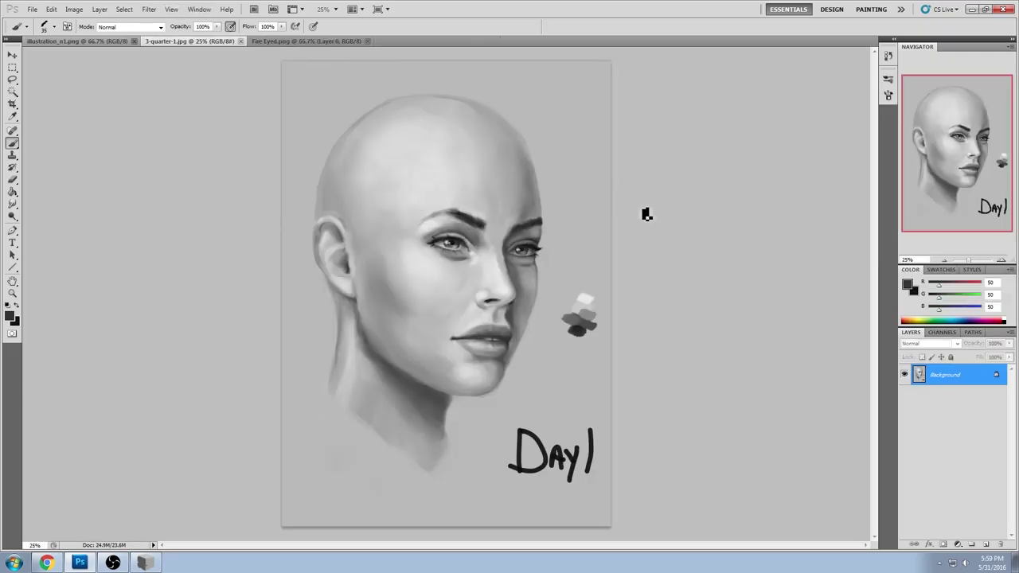
pyautogui.click(95, 40)
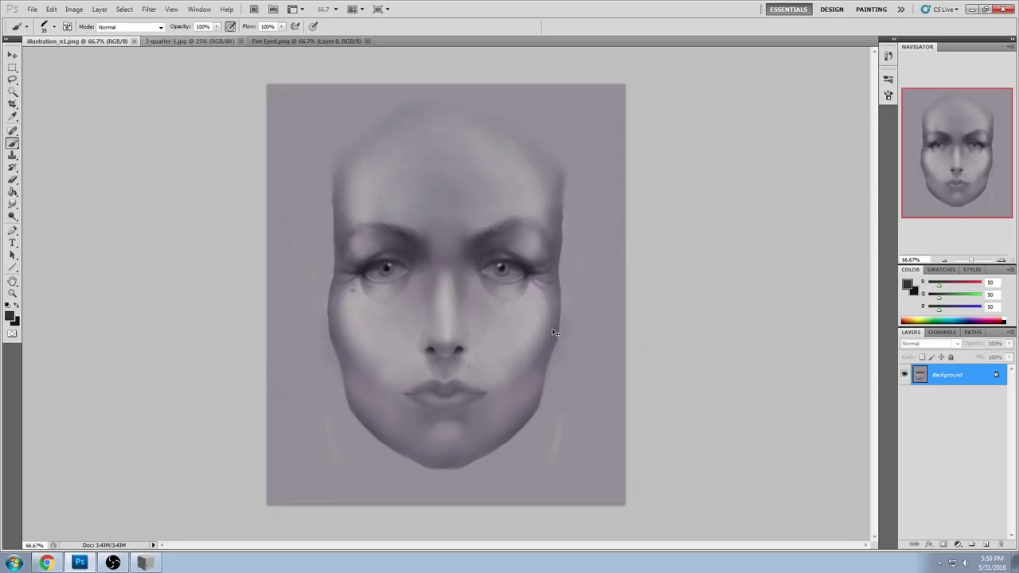
# Step: Desaturate the portrait completely with Hue/Saturation at Saturation -100
pyautogui.hotkey('ctrl', 'u')
pyautogui.moveTo(754, 382); pyautogui.dragTo(701, 382)
pyautogui.click(876, 299)
# Step: Paint dark grey shadows under both eyes with an enlarged brush at 42% opacity
pyautogui.press('b')
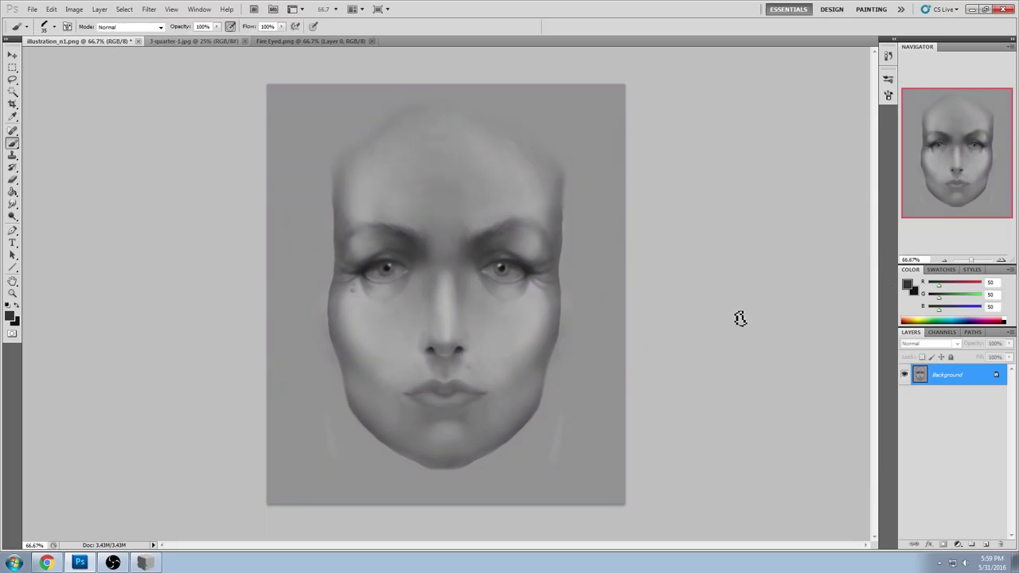
pyautogui.rightClick(384, 281)
pyautogui.press('Return')
pyautogui.press(']')
pyautogui.press(']')
pyautogui.keyDown('alt'); pyautogui.click(537, 277); pyautogui.keyUp('alt')
pyautogui.press(']')
pyautogui.press(']')
pyautogui.moveTo(482, 278); pyautogui.dragTo(527, 292)
pyautogui.moveTo(217, 26); pyautogui.dragTo(196, 38)
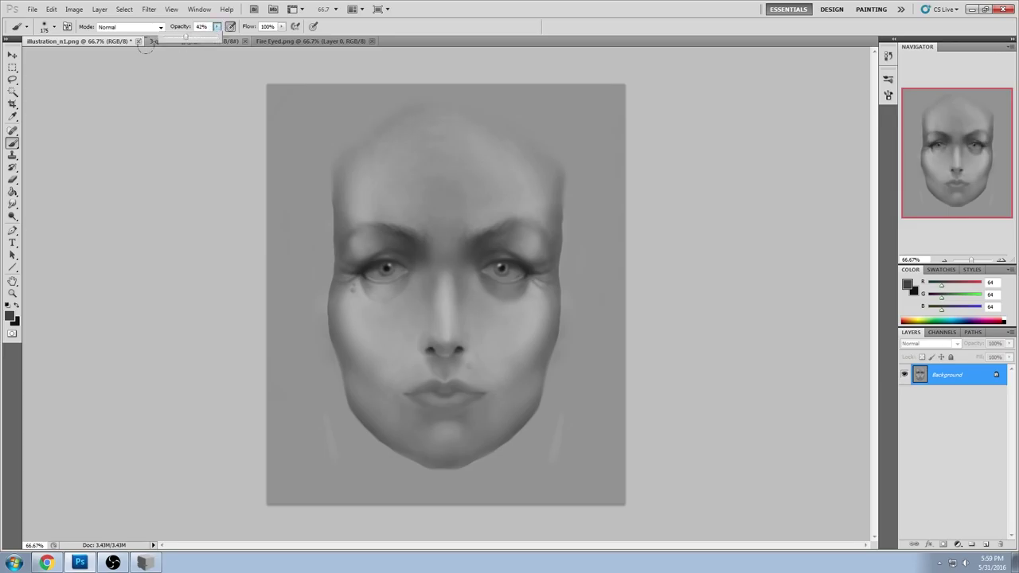
pyautogui.moveTo(387, 263); pyautogui.dragTo(392, 289)
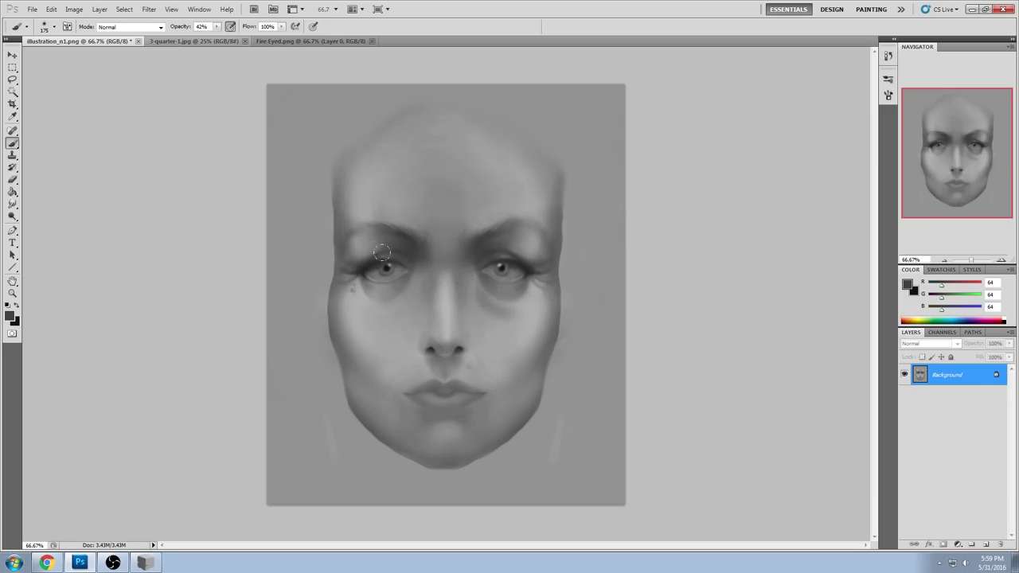
# Step: Sample a light skin grey and lighten the area under the left eye
pyautogui.keyDown('alt'); pyautogui.click(398, 304); pyautogui.keyUp('alt')
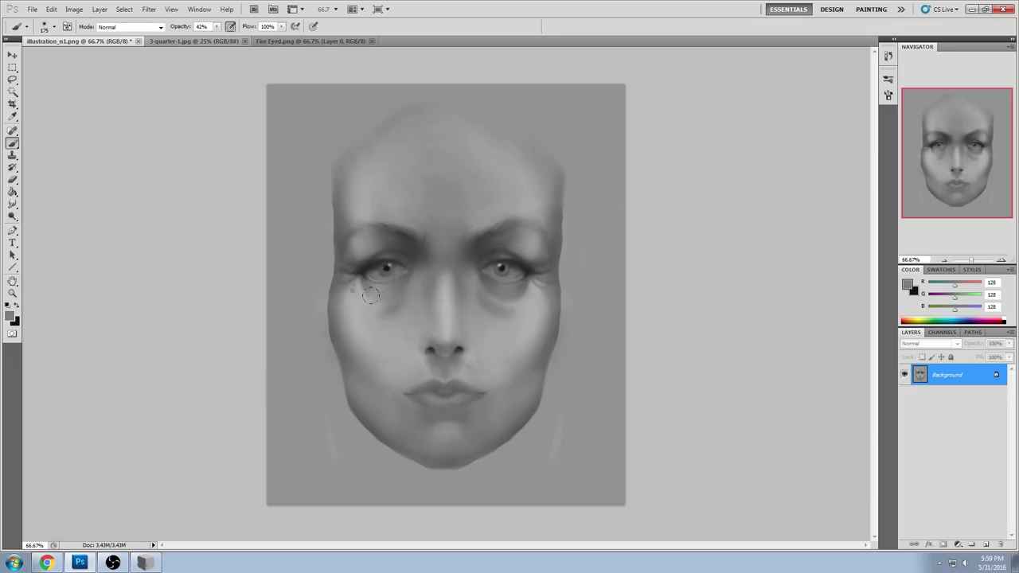
pyautogui.keyDown('alt'); pyautogui.click(424, 263); pyautogui.keyUp('alt')
pyautogui.moveTo(398, 291); pyautogui.dragTo(404, 279)
pyautogui.press(']')
pyautogui.press(']')
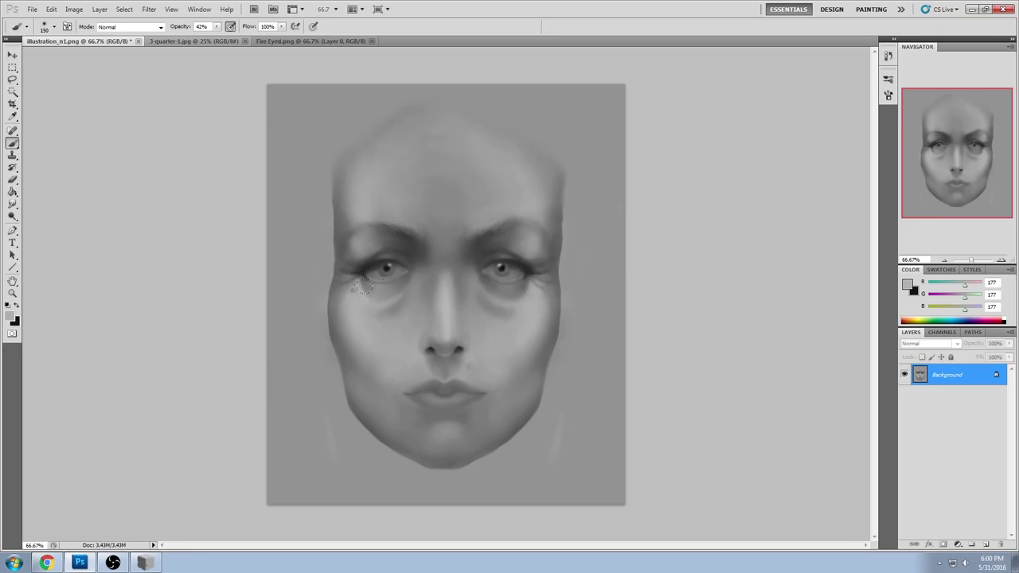
# Step: Pick a mid grey of 140 and shade the cheek beside the nostril
pyautogui.keyDown('alt'); pyautogui.click(395, 303); pyautogui.keyUp('alt')
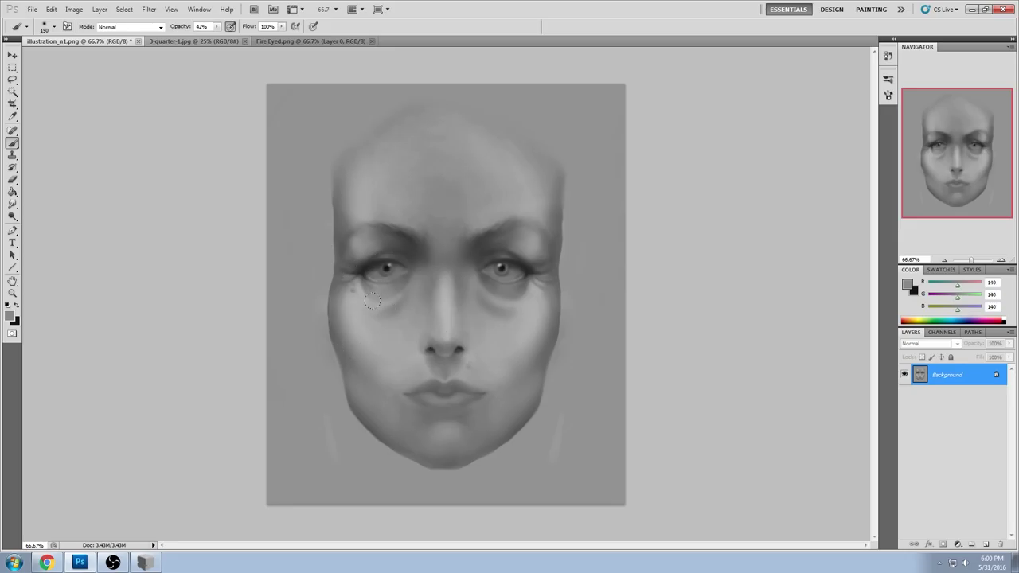
pyautogui.keyDown('alt'); pyautogui.click(527, 284); pyautogui.keyUp('alt')
pyautogui.keyDown('alt'); pyautogui.click(532, 297); pyautogui.keyUp('alt')
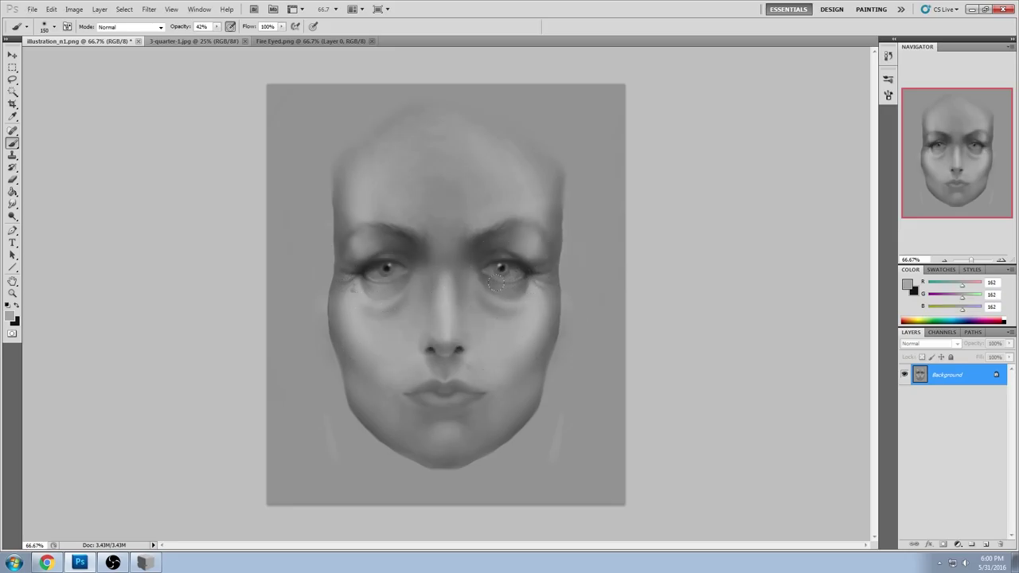
pyautogui.keyDown('alt'); pyautogui.click(526, 254); pyautogui.keyUp('alt')
pyautogui.keyDown('alt'); pyautogui.click(521, 298); pyautogui.keyUp('alt')
pyautogui.moveTo(481, 350); pyautogui.dragTo(492, 362)
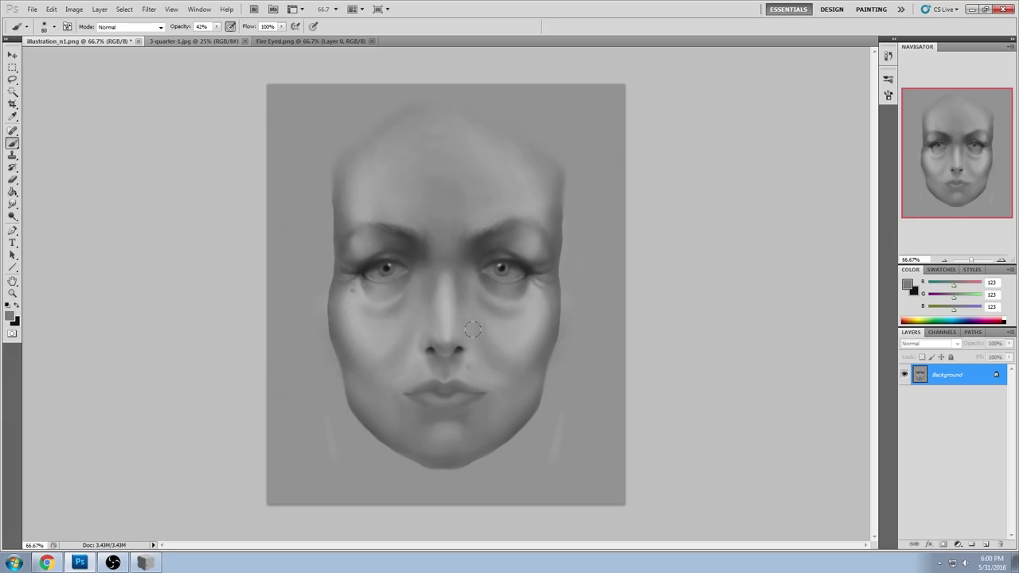
# Step: Enlarge the brush and sample dark grey tones around the nose tip
pyautogui.press(']')
pyautogui.press(']')
pyautogui.press(']')
pyautogui.press(']')
pyautogui.press(']')
pyautogui.press(']')
pyautogui.keyDown('alt'); pyautogui.click(458, 348); pyautogui.keyUp('alt')
pyautogui.press(']')
pyautogui.press(']')
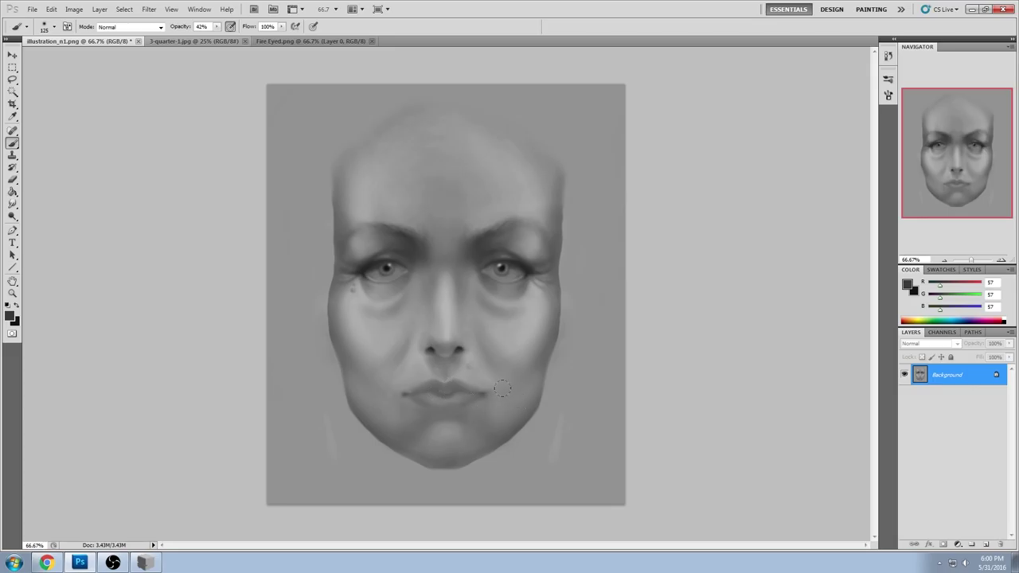
pyautogui.keyDown('alt'); pyautogui.click(458, 350); pyautogui.keyUp('alt')
# Step: Open Liquify, set the warp brush to 376 and apply a first warp
pyautogui.click(149, 9)
pyautogui.click(162, 71)
pyautogui.click(968, 89)
pyautogui.moveTo(950, 102); pyautogui.dragTo(929, 102)
pyautogui.click(418, 346)
pyautogui.click(434, 342)
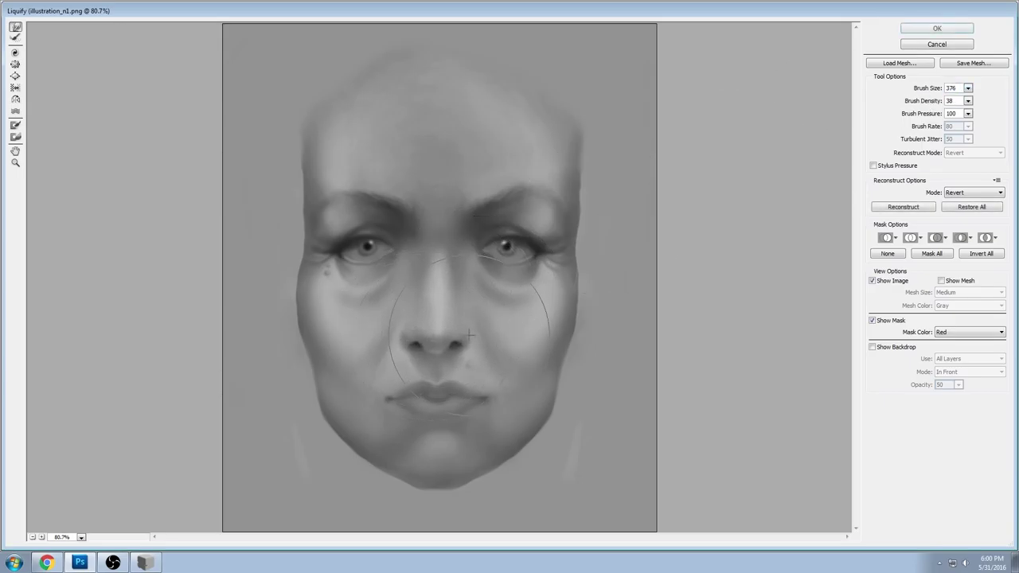
# Step: With a 151 brush, smooth and reshape the nose tip and nostrils
pyautogui.click(968, 89)
pyautogui.moveTo(928, 101); pyautogui.dragTo(922, 102)
pyautogui.click(436, 339)
pyautogui.click(433, 341)
pyautogui.click(423, 344)
pyautogui.moveTo(425, 340)
pyautogui.mouseDown()
pyautogui.moveTo(434, 334)
pyautogui.moveTo(438, 344)
pyautogui.moveTo(438, 317)
pyautogui.mouseUp()
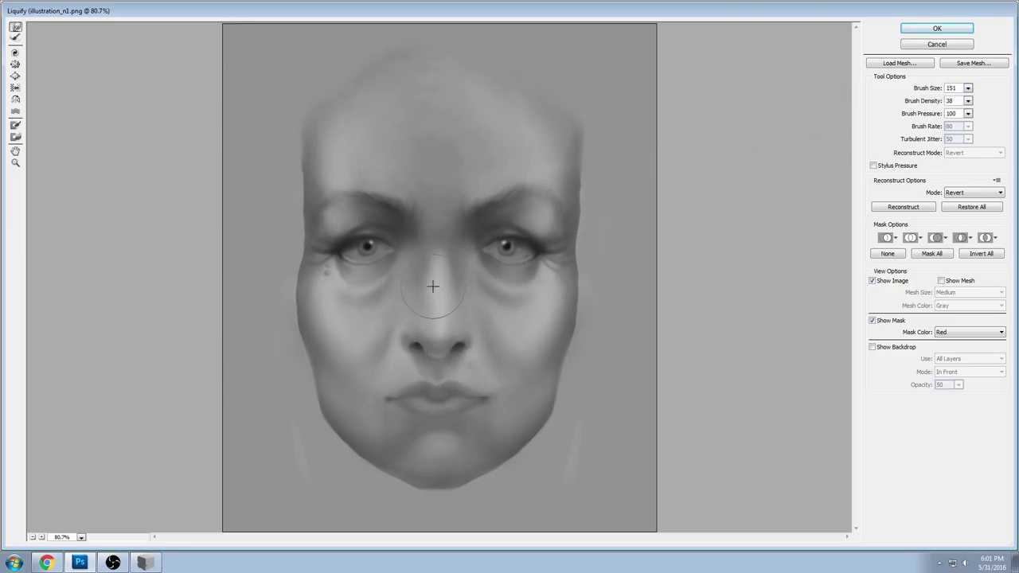
# Step: Try a pucker warp on the lips with adjusted density, then undo it
pyautogui.click(15, 64)
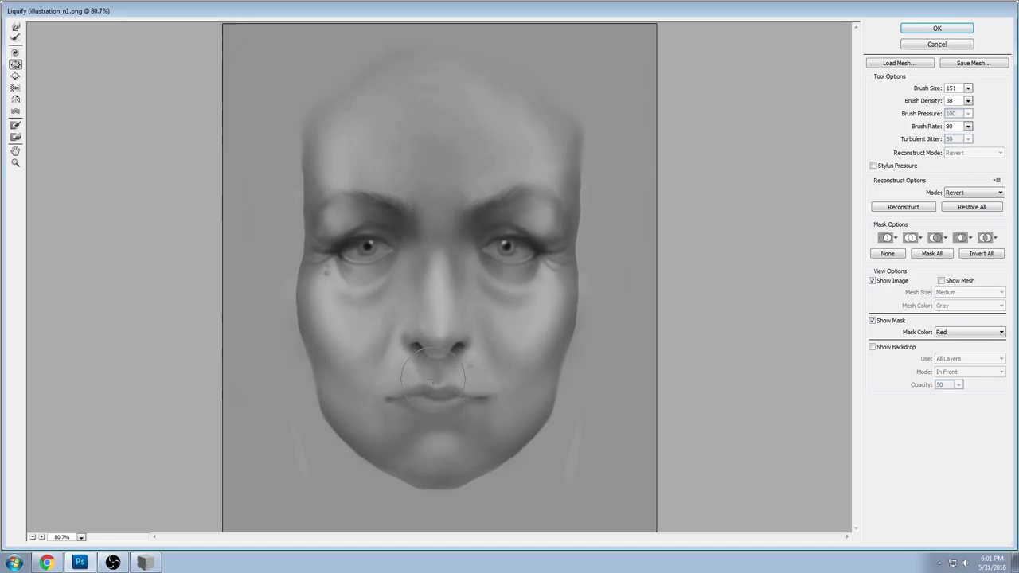
pyautogui.click(968, 100)
pyautogui.moveTo(940, 105); pyautogui.dragTo(931, 101)
pyautogui.moveTo(438, 398); pyautogui.dragTo(438, 378)
pyautogui.hotkey('ctrl', 'z')
# Step: Reshape the upper lip with Forward Warp at density 59 and size 342
pyautogui.click(17, 28)
pyautogui.click(968, 88)
pyautogui.click(968, 100)
pyautogui.moveTo(941, 113); pyautogui.dragTo(946, 113)
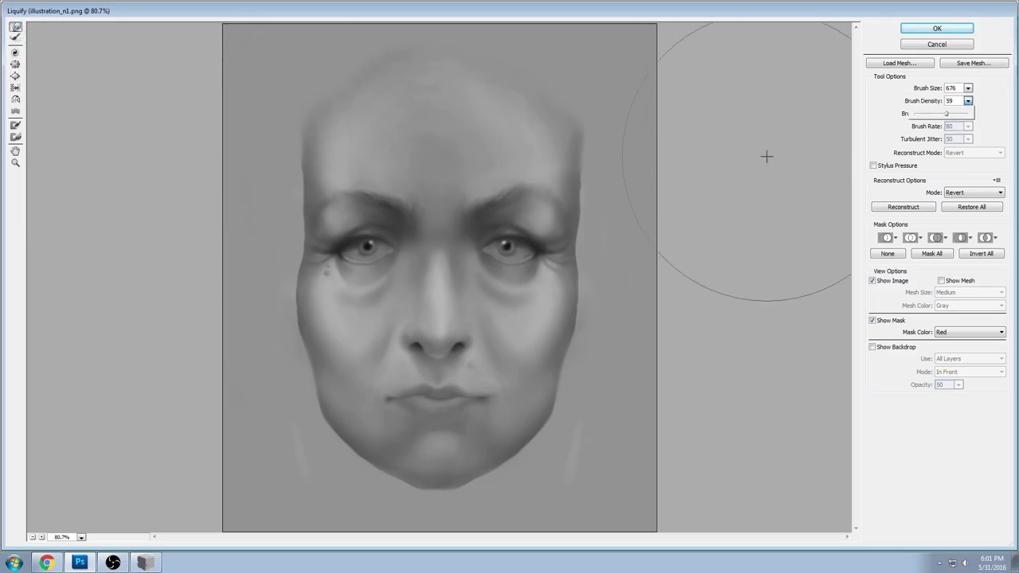
pyautogui.click(968, 87)
pyautogui.moveTo(938, 101); pyautogui.dragTo(931, 101)
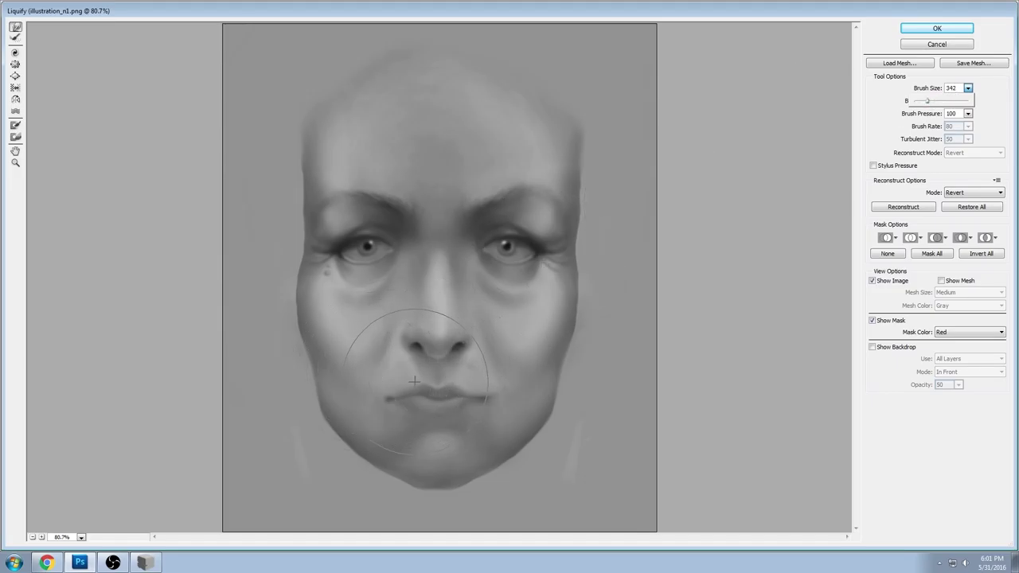
pyautogui.click(460, 380)
pyautogui.moveTo(460, 379); pyautogui.dragTo(443, 387)
# Step: Set the Forward Warp brush to size 241 and density 18
pyautogui.click(15, 76)
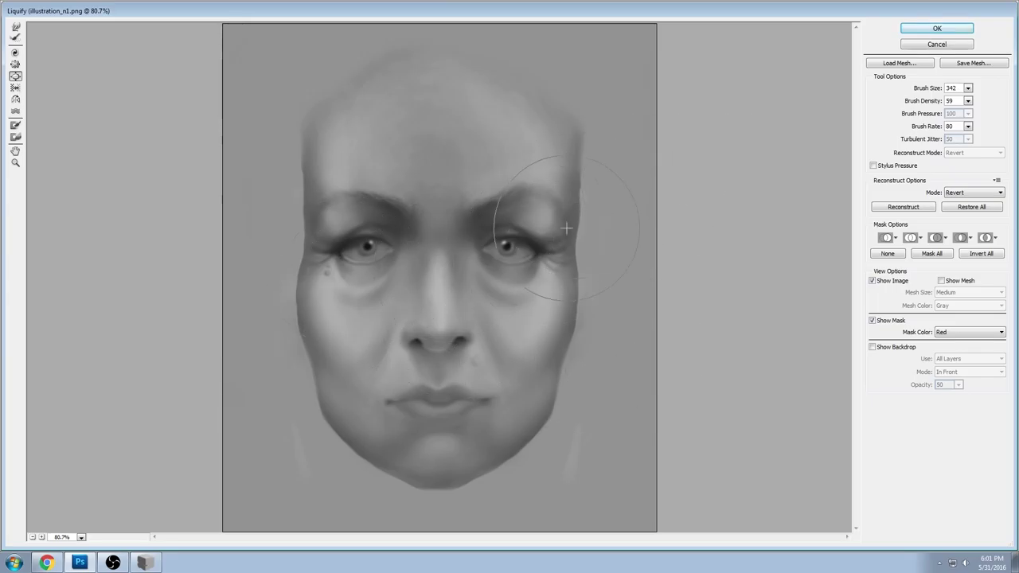
pyautogui.click(968, 88)
pyautogui.moveTo(928, 102); pyautogui.dragTo(924, 105)
pyautogui.click(16, 27)
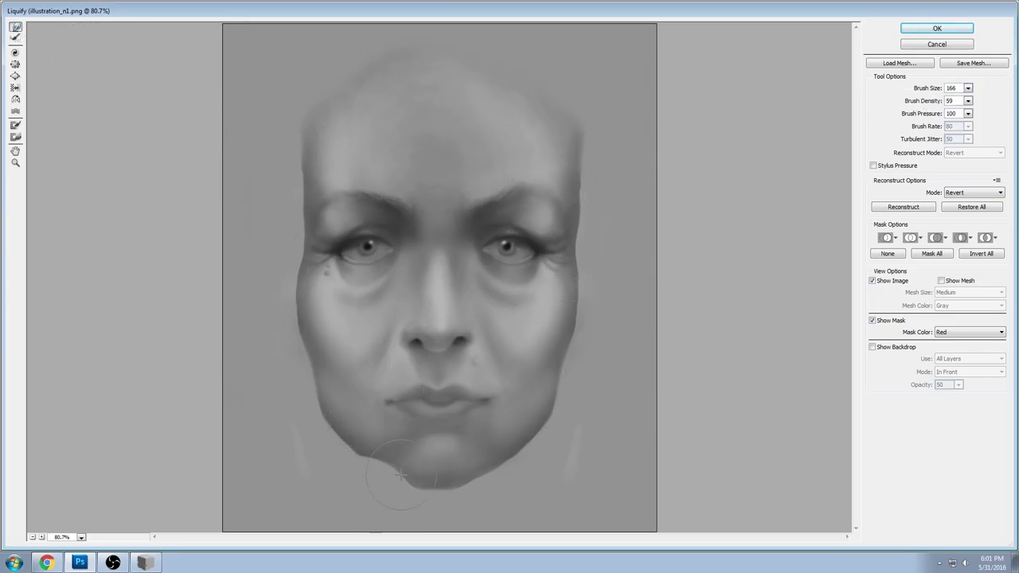
pyautogui.click(968, 100)
pyautogui.moveTo(946, 114); pyautogui.dragTo(921, 118)
# Step: Reshape both sides of the chin contour and apply the Liquify changes
pyautogui.moveTo(384, 456); pyautogui.dragTo(398, 481)
pyautogui.moveTo(493, 480)
pyautogui.mouseDown()
pyautogui.moveTo(497, 370)
pyautogui.moveTo(503, 469)
pyautogui.moveTo(503, 454)
pyautogui.moveTo(439, 496)
pyautogui.moveTo(407, 496)
pyautogui.moveTo(421, 471)
pyautogui.mouseUp()
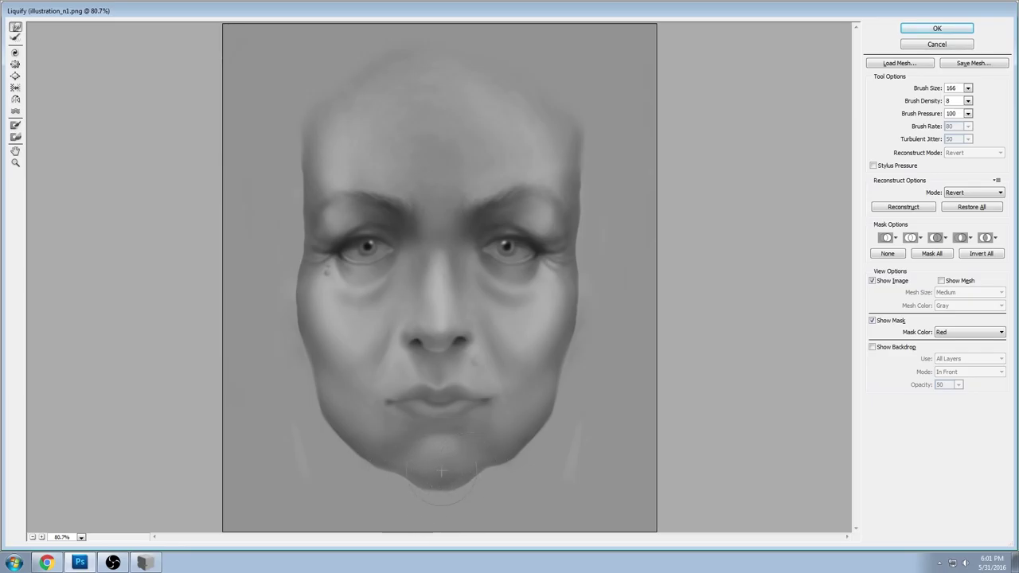
pyautogui.moveTo(355, 462)
pyautogui.mouseDown()
pyautogui.moveTo(376, 477)
pyautogui.moveTo(349, 465)
pyautogui.moveTo(373, 470)
pyautogui.moveTo(362, 466)
pyautogui.mouseUp()
pyautogui.click(937, 31)
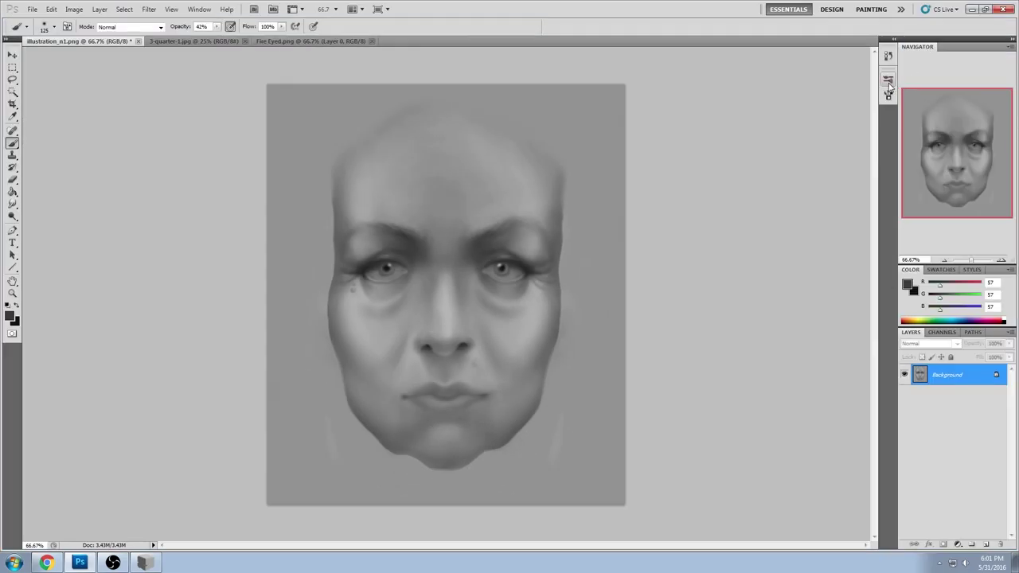
pyautogui.hotkey('ctrl', 'a')
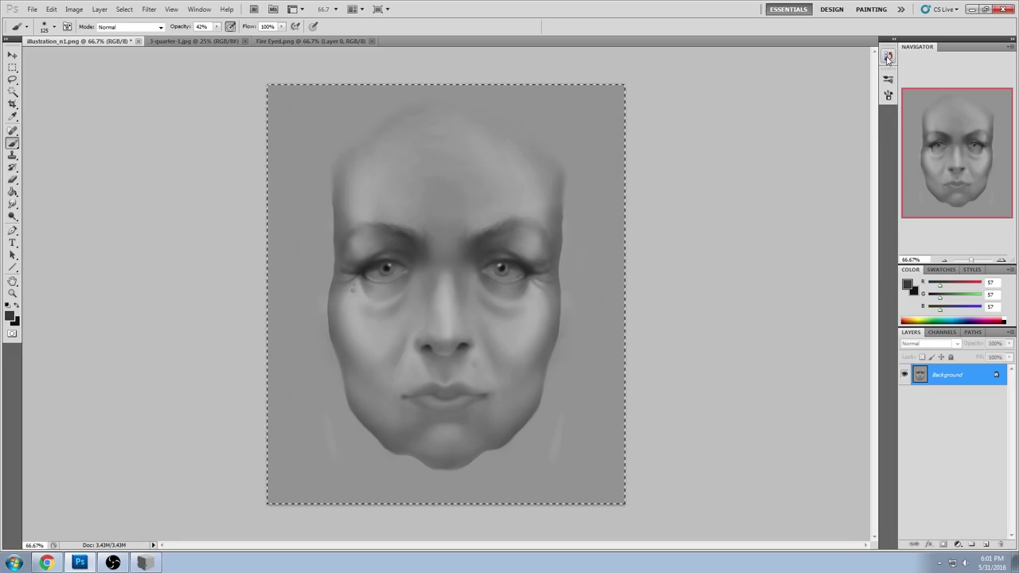
pyautogui.click(887, 57)
pyautogui.moveTo(874, 341); pyautogui.dragTo(874, 113)
pyautogui.click(851, 68)
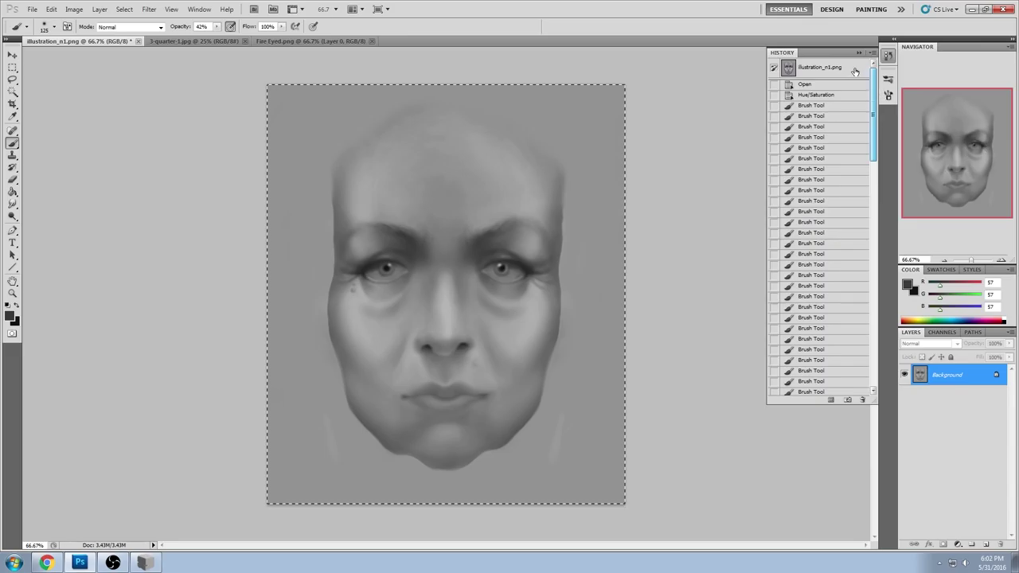
pyautogui.click(820, 96)
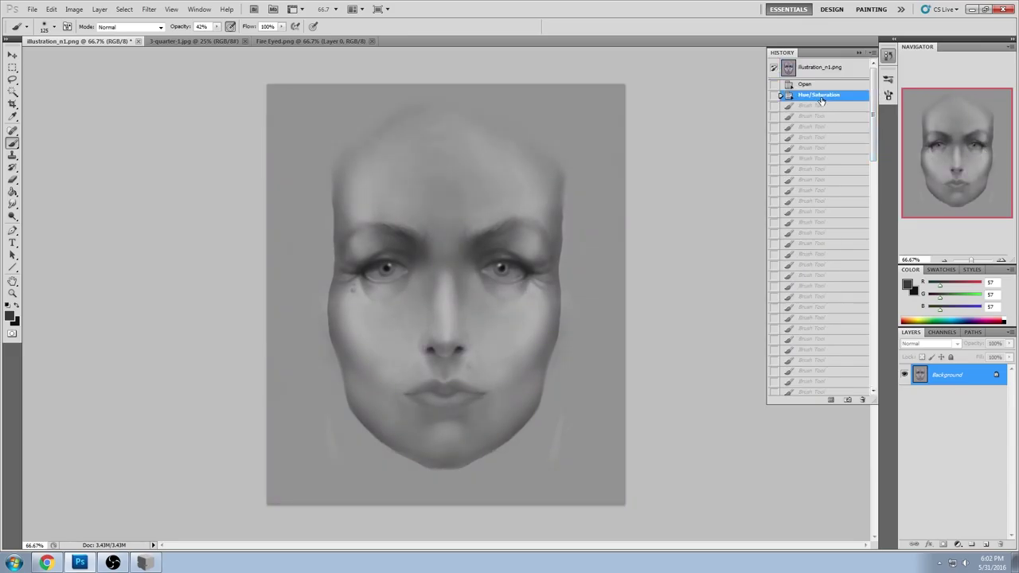
pyautogui.hotkey('ctrl', 'shift', 'v')
pyautogui.click(904, 375)
pyautogui.click(904, 374)
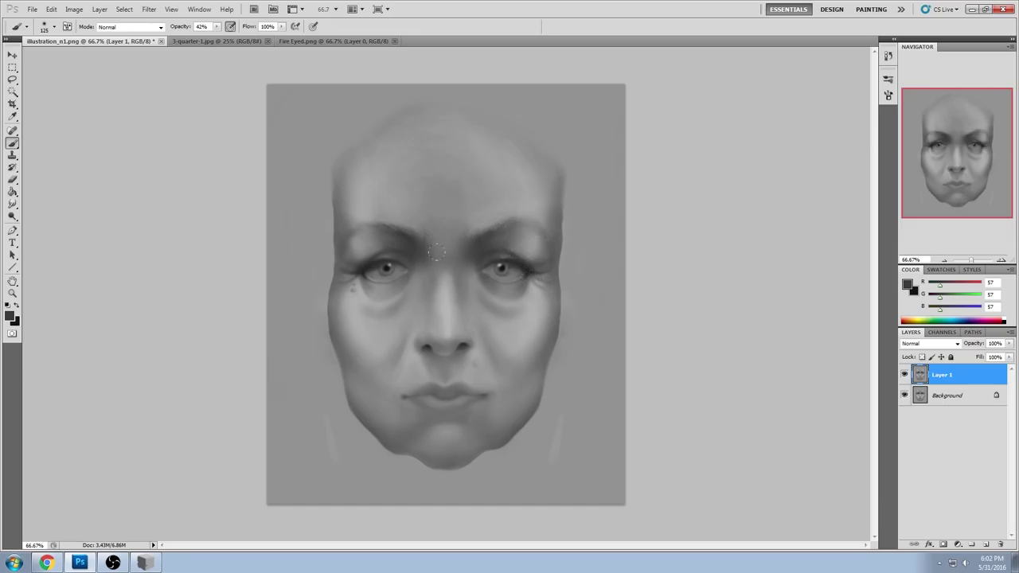
pyautogui.click(904, 374)
pyautogui.click(904, 374)
pyautogui.click(149, 8)
# Step: Liquify the skin around the eye with a 286-size brush and apply it
pyautogui.click(175, 68)
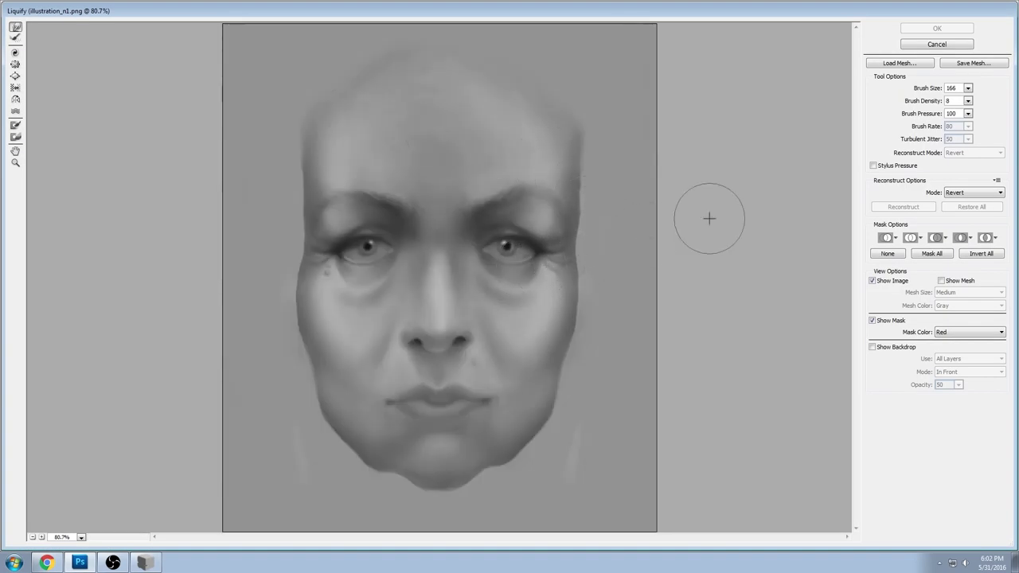
pyautogui.click(967, 87)
pyautogui.moveTo(917, 101); pyautogui.dragTo(925, 101)
pyautogui.moveTo(559, 242); pyautogui.dragTo(518, 239)
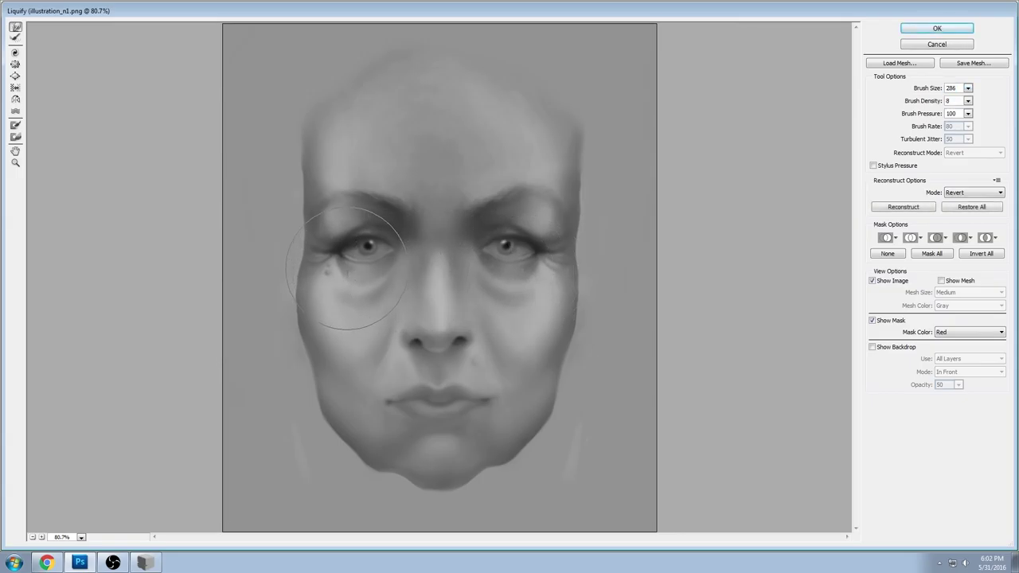
pyautogui.press('Return')
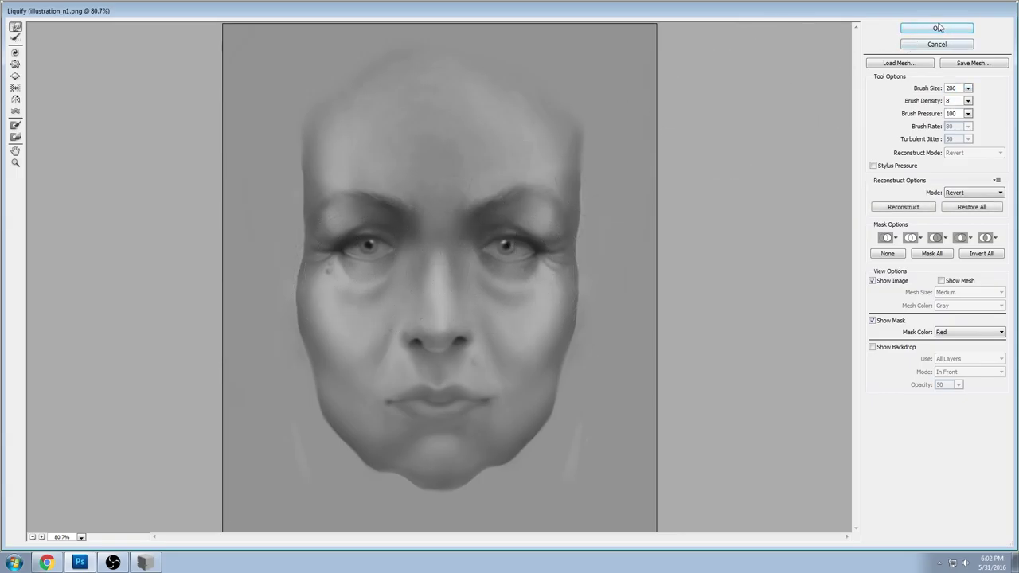
# Step: Undo and redo the eye warp to compare before and after
pyautogui.hotkey('ctrl', 'z')
pyautogui.hotkey('ctrl', 'z')
pyautogui.hotkey('ctrl', 'z')
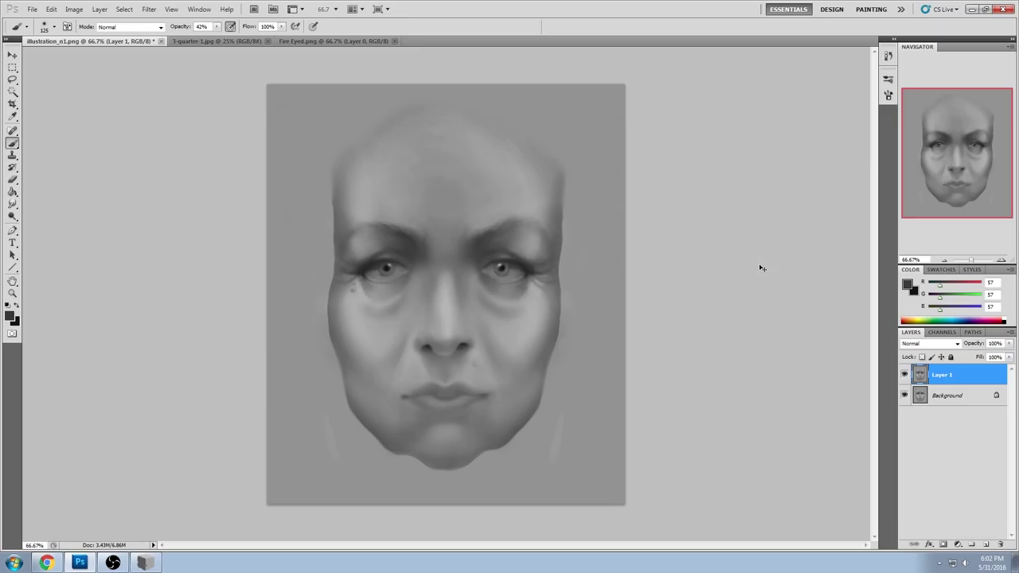
pyautogui.hotkey('ctrl', 'z')
pyautogui.hotkey('ctrl', 'z')
pyautogui.hotkey('ctrl', 'z')
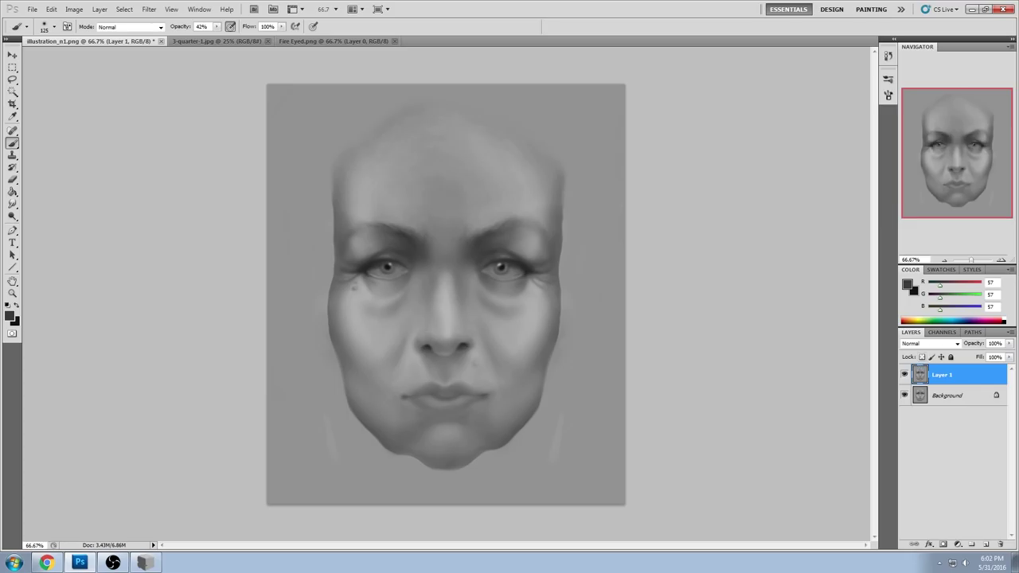
pyautogui.click(46, 562)
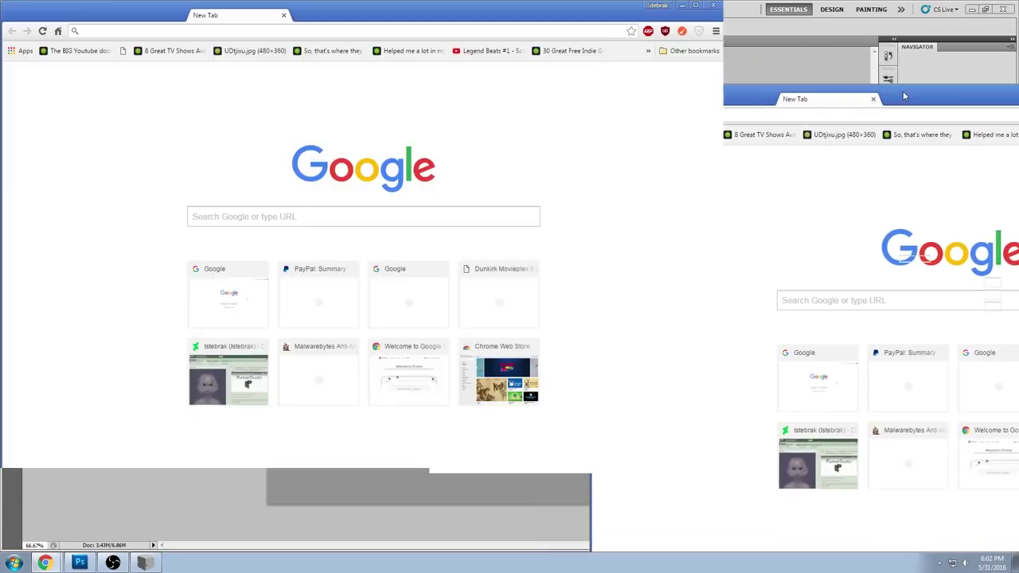
# Step: Maximize Chrome and search Google Images for the actress's photos
pyautogui.moveTo(904, 97); pyautogui.dragTo(717, 1)
pyautogui.write('hellen mirren')
pyautogui.press('Return')
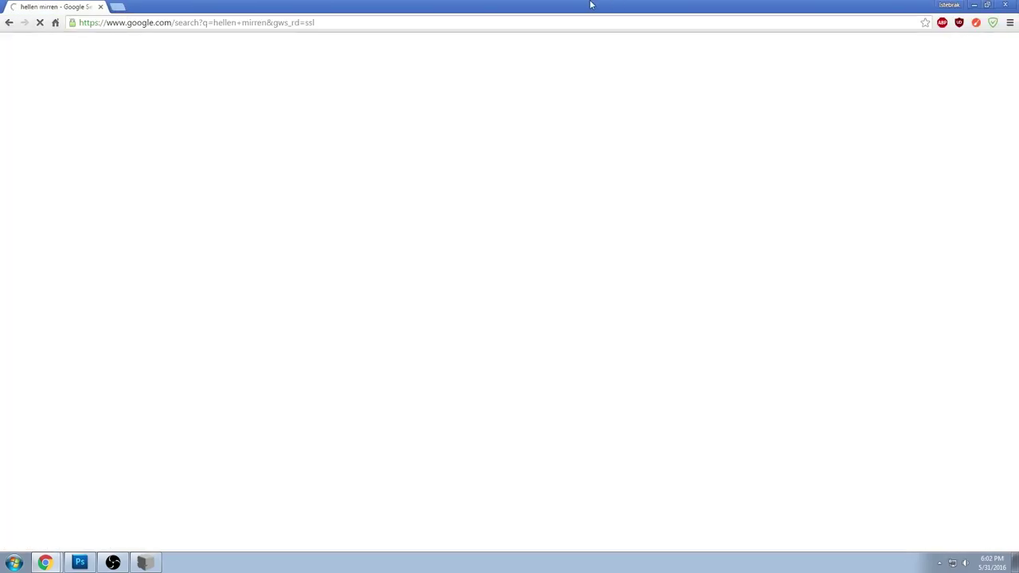
pyautogui.click(116, 80)
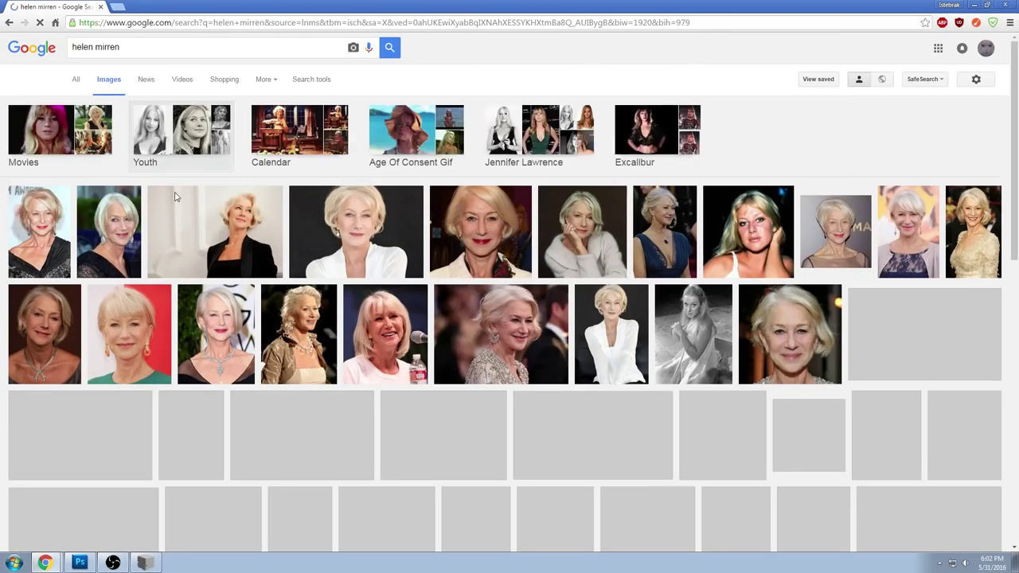
# Step: Preview several portraits, ending on the seated chin-on-hand photo, then shrink the window
pyautogui.click(109, 231)
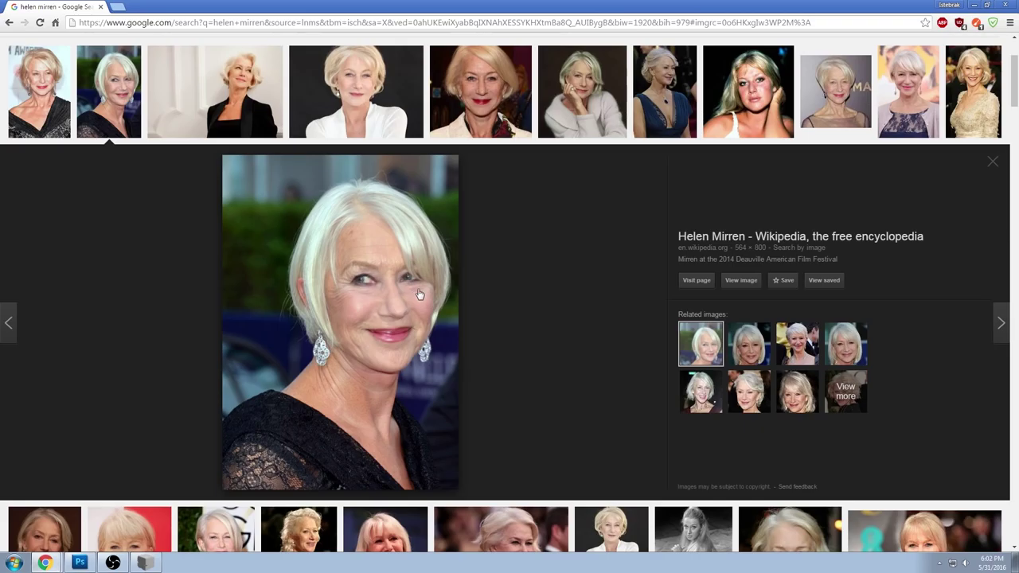
pyautogui.click(476, 104)
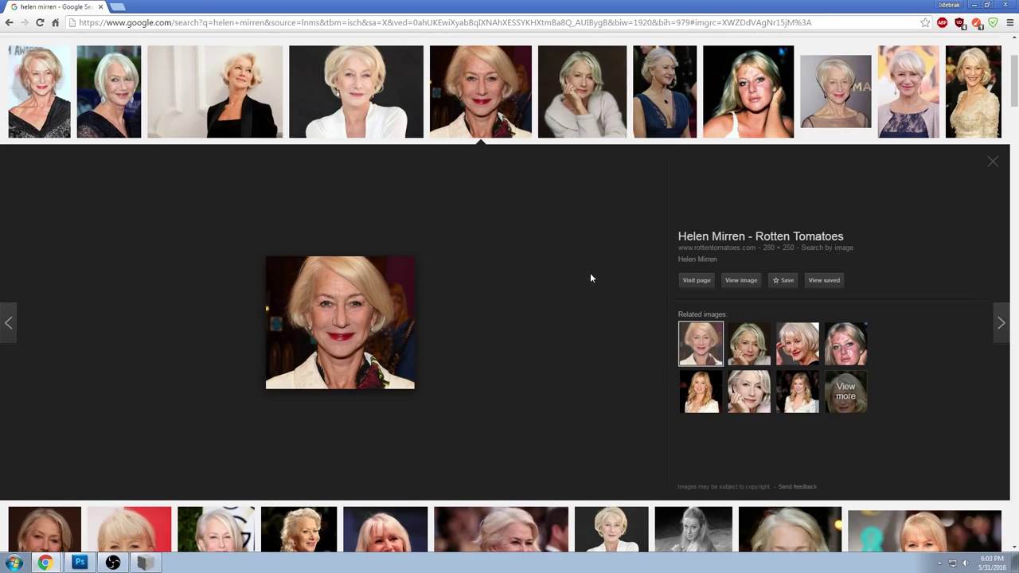
pyautogui.click(835, 92)
pyautogui.scroll(-3, 448, 259)
pyautogui.scroll(-2, 447, 265)
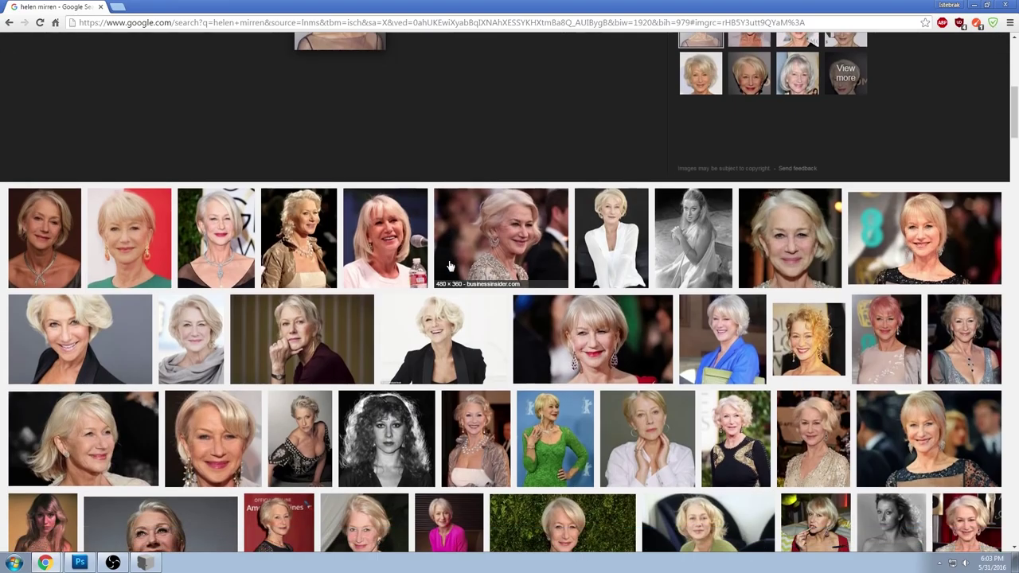
pyautogui.click(317, 336)
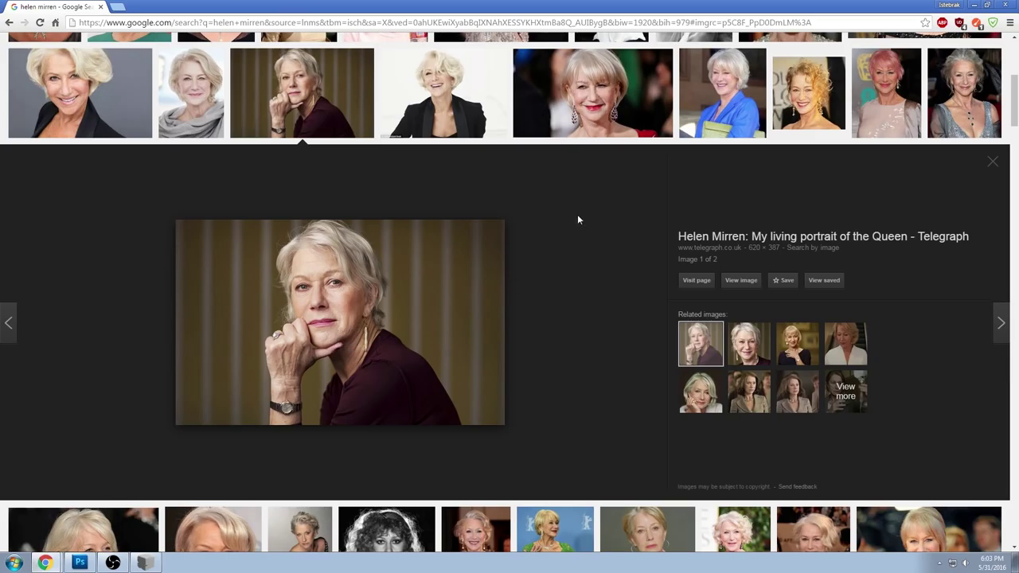
pyautogui.moveTo(434, 5); pyautogui.dragTo(499, 57)
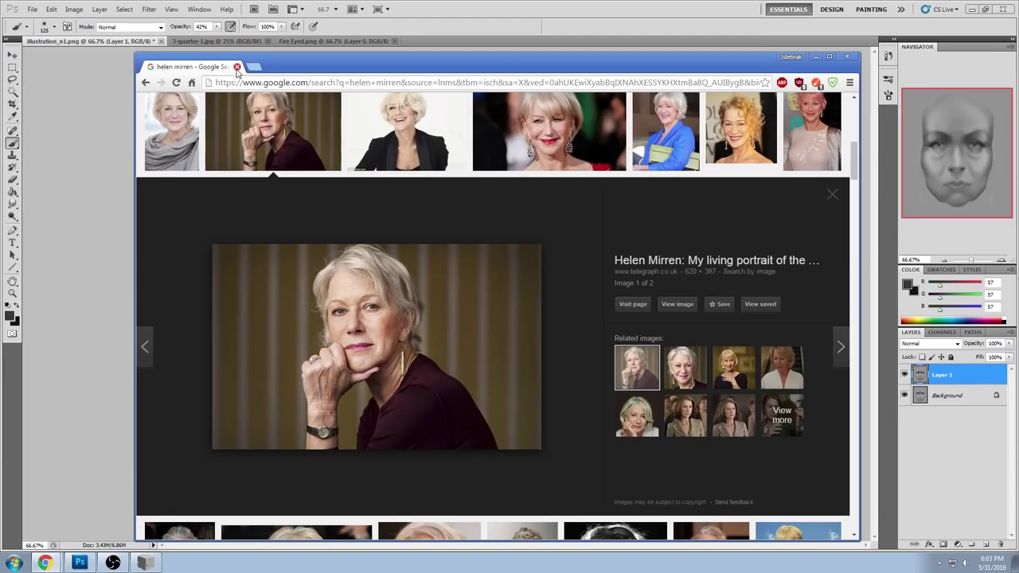
# Step: Close Chrome, flatten illustration_n1.png's Layer 1, and close it without saving
pyautogui.click(236, 67)
pyautogui.rightClick(963, 378)
pyautogui.click(968, 368)
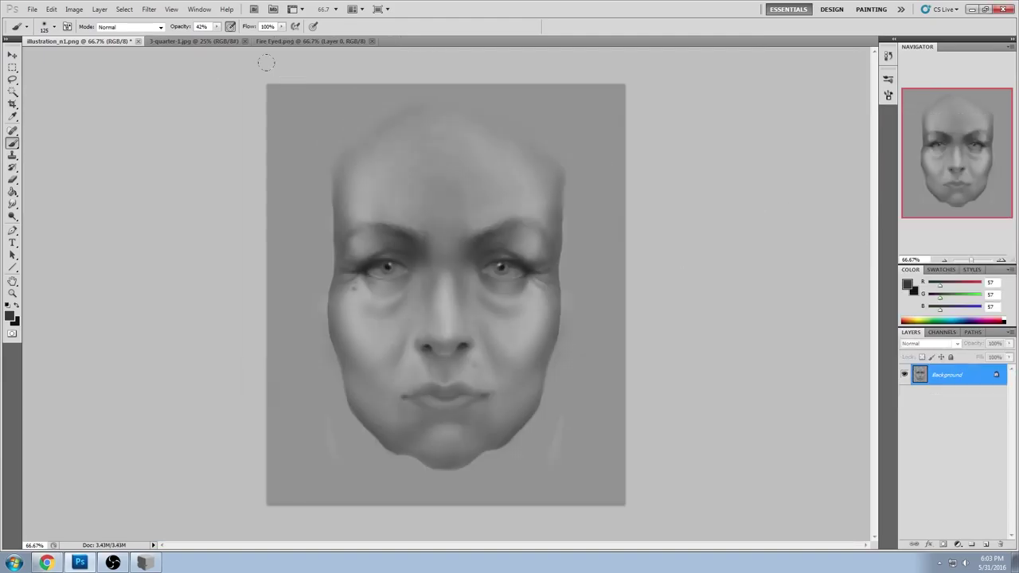
pyautogui.click(137, 41)
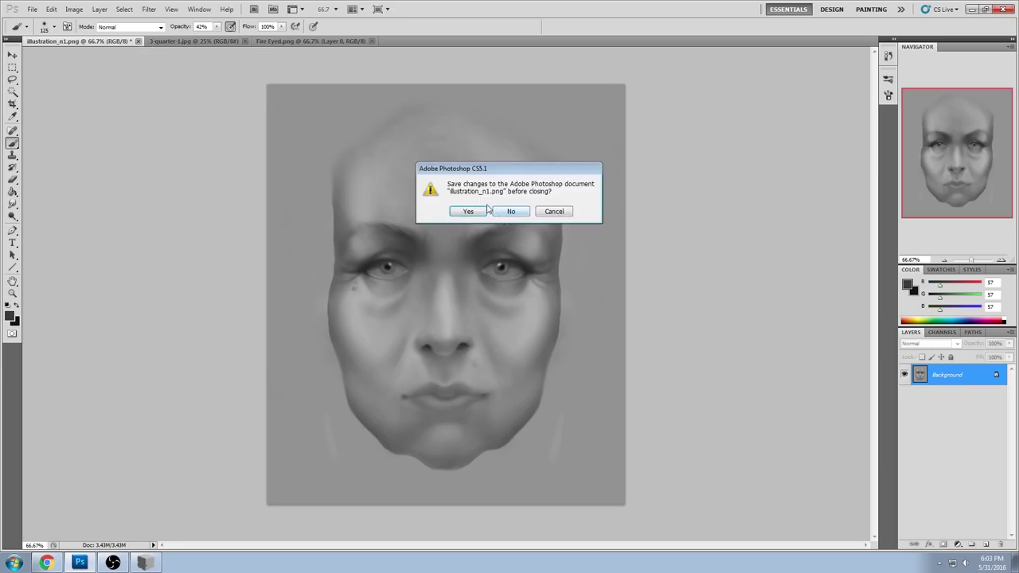
pyautogui.press('Escape')
pyautogui.hotkey('ctrl', 'w')
pyautogui.press('n')
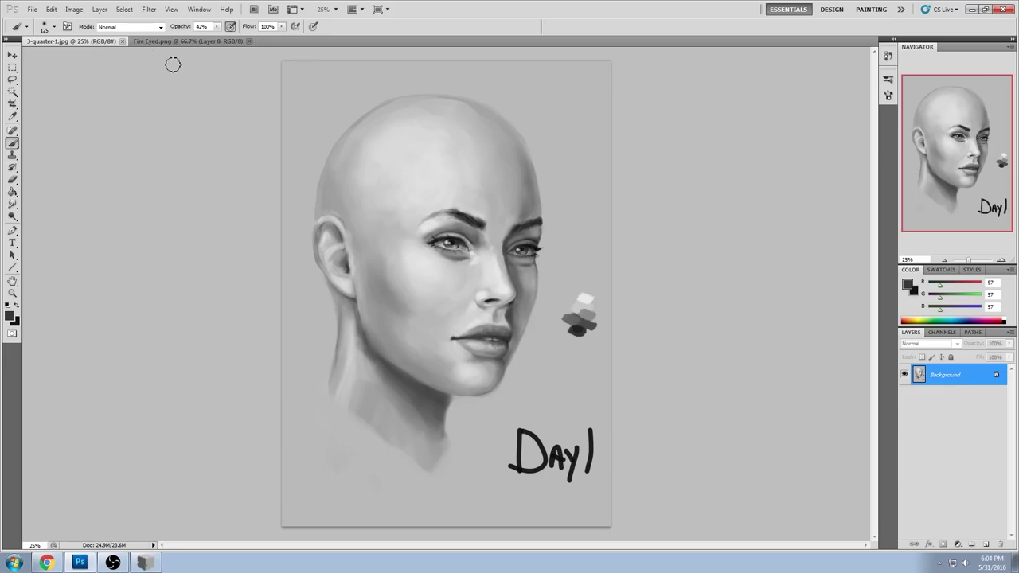
# Step: Copy a lasso-selected eye area onto a new layer and nudge it left
pyautogui.press('l')
pyautogui.moveTo(500, 237)
pyautogui.mouseDown()
pyautogui.moveTo(550, 221)
pyautogui.moveTo(516, 228)
pyautogui.moveTo(558, 229)
pyautogui.moveTo(521, 231)
pyautogui.moveTo(516, 250)
pyautogui.mouseUp()
pyautogui.press('Return')
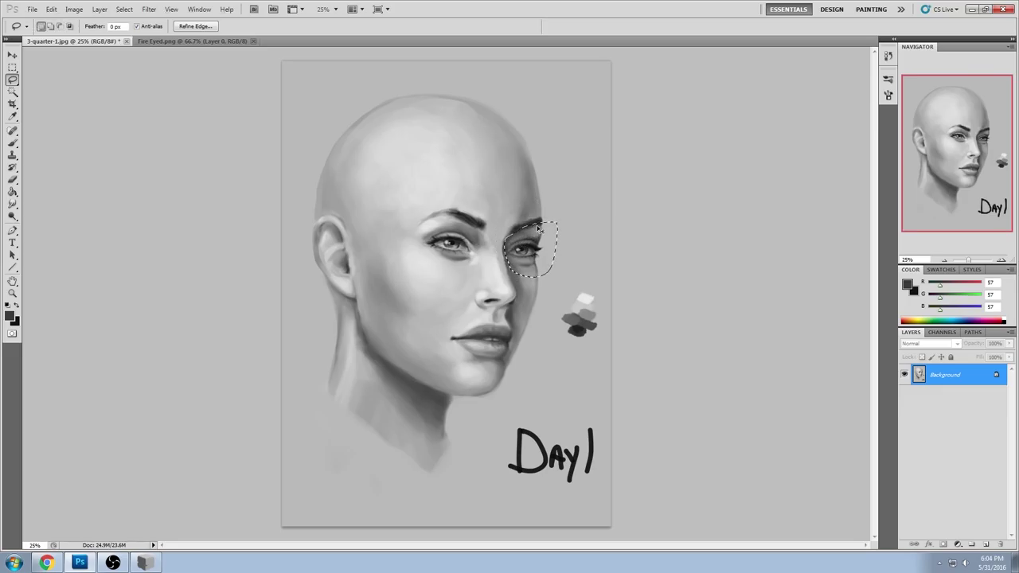
pyautogui.hotkey('ctrl', 'j')
pyautogui.press('v')
pyautogui.hotkey('shift', 'Left')
pyautogui.hotkey('shift', 'Left')
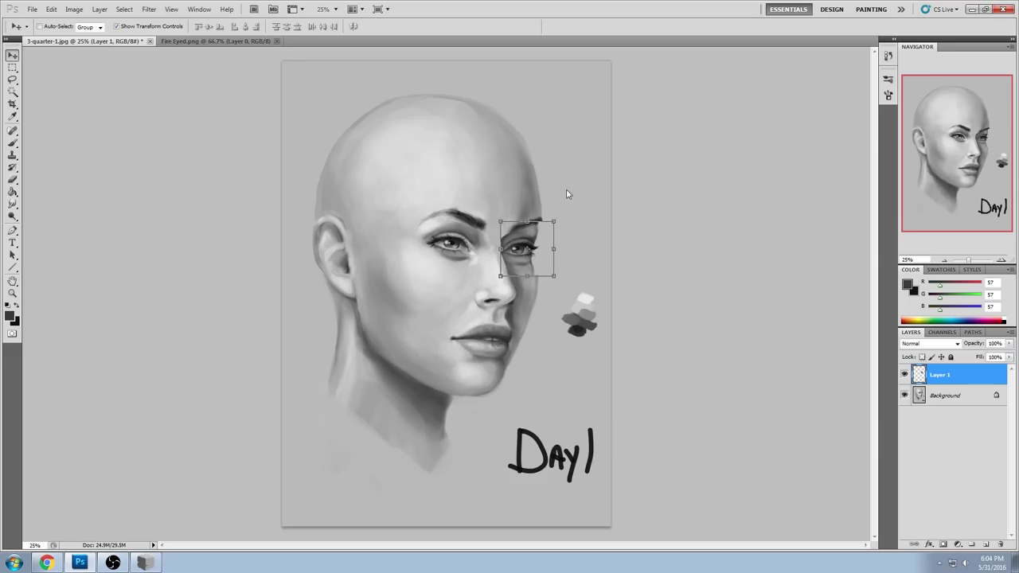
pyautogui.press('b')
pyautogui.rightClick(533, 201)
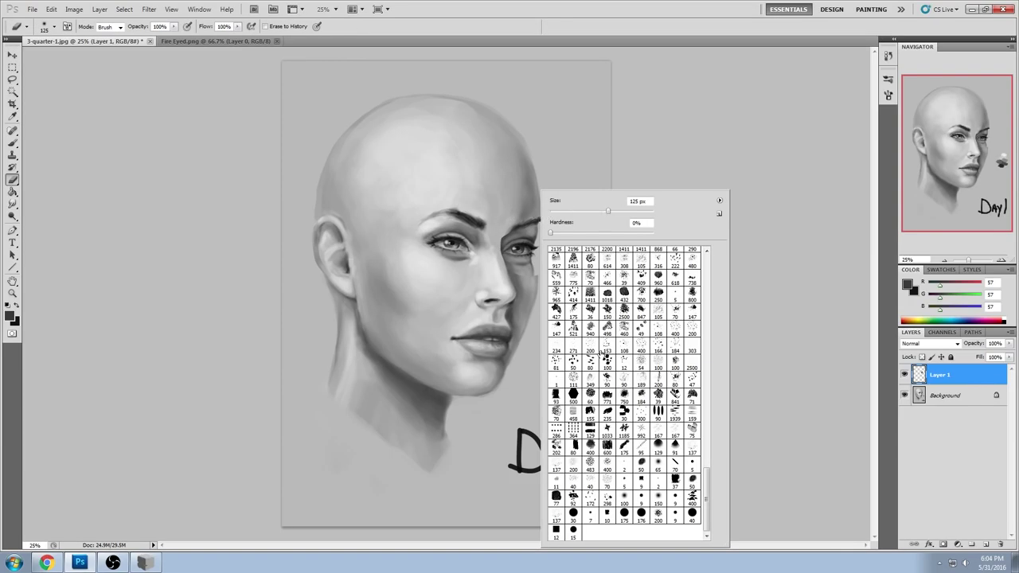
pyautogui.doubleClick(624, 448)
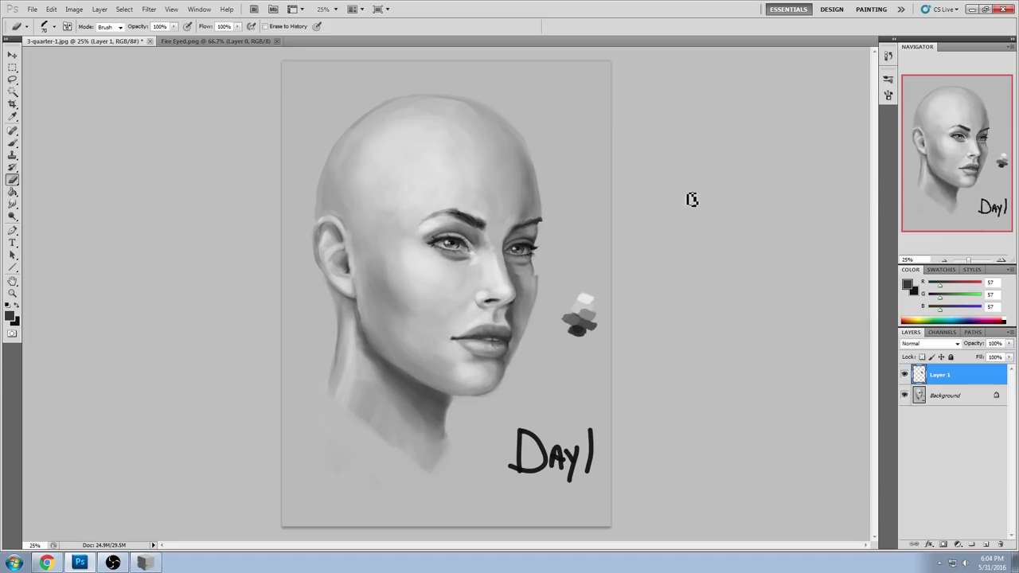
# Step: Rotate the copied eye piece about 1.78° and nudge it down and right
pyautogui.press('v')
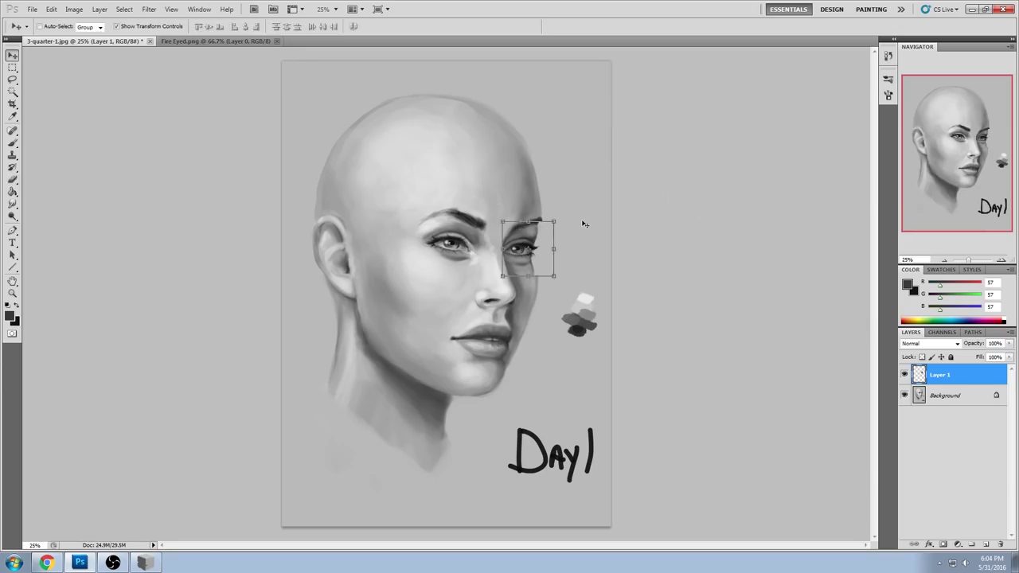
pyautogui.moveTo(557, 215); pyautogui.dragTo(559, 215)
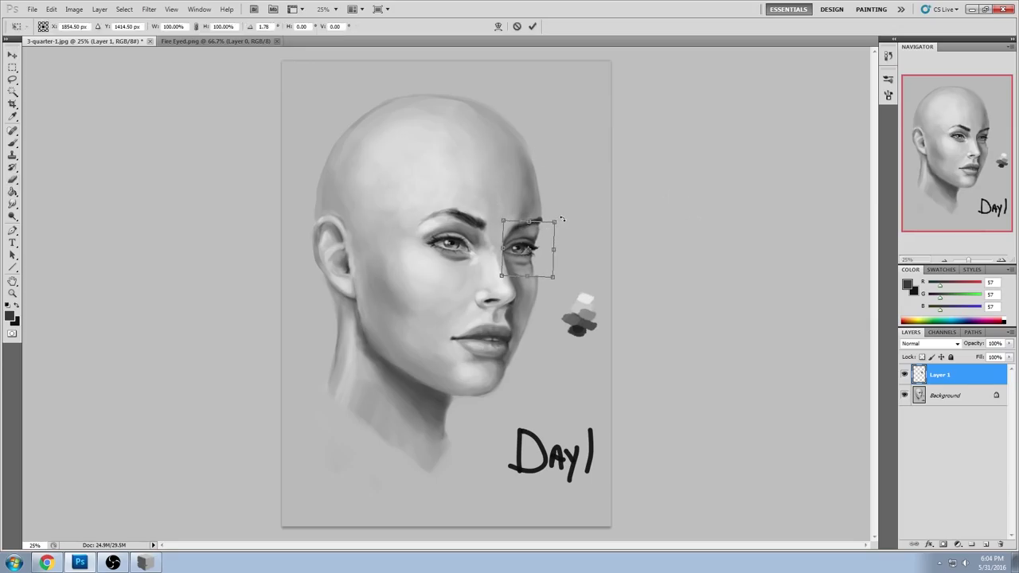
pyautogui.press('Right')
pyautogui.press('Down')
pyautogui.press('Down')
pyautogui.press('Down')
pyautogui.press('Down')
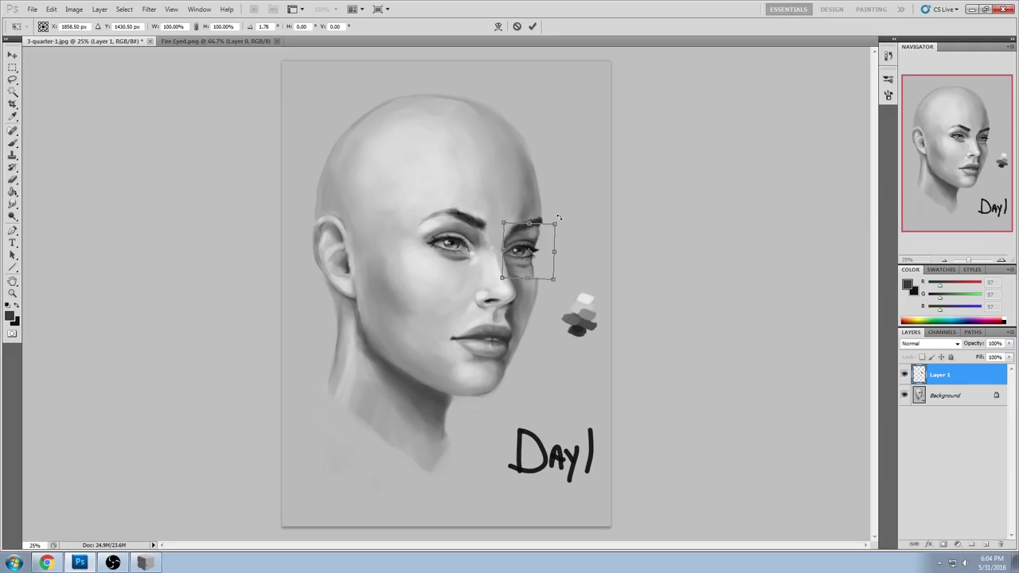
pyautogui.press('Down')
pyautogui.click(532, 26)
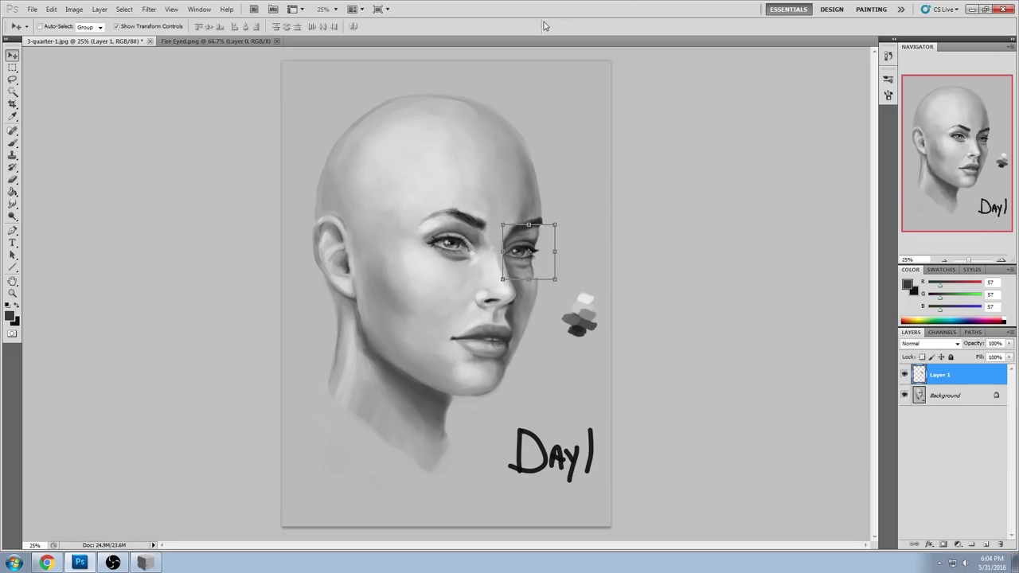
# Step: Sample light grey 185 from the cheek and set a 60 px brush at 100% opacity
pyautogui.press('b')
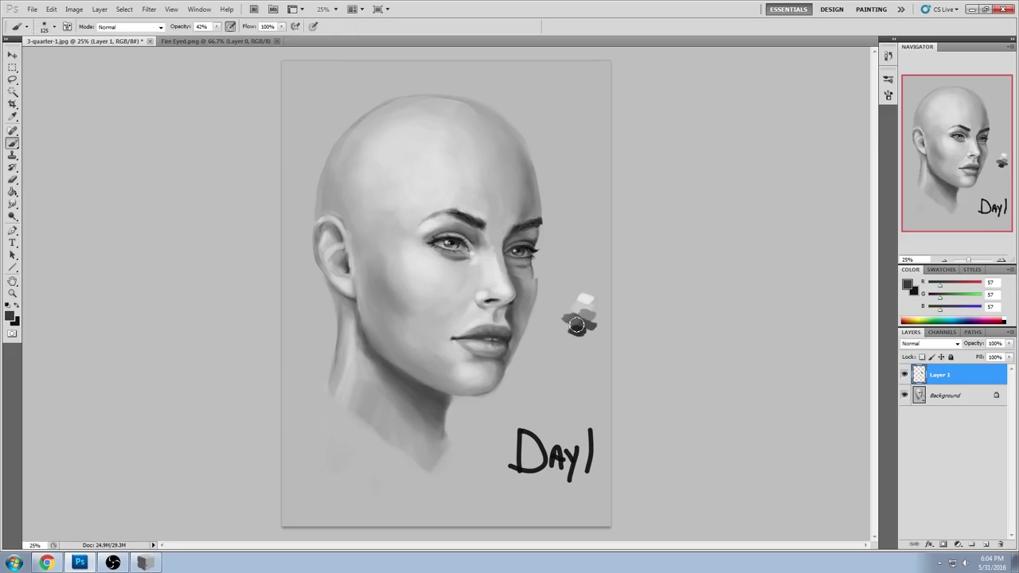
pyautogui.press('alt')
pyautogui.keyDown('alt'); pyautogui.click(540, 263); pyautogui.keyUp('alt')
pyautogui.press('e')
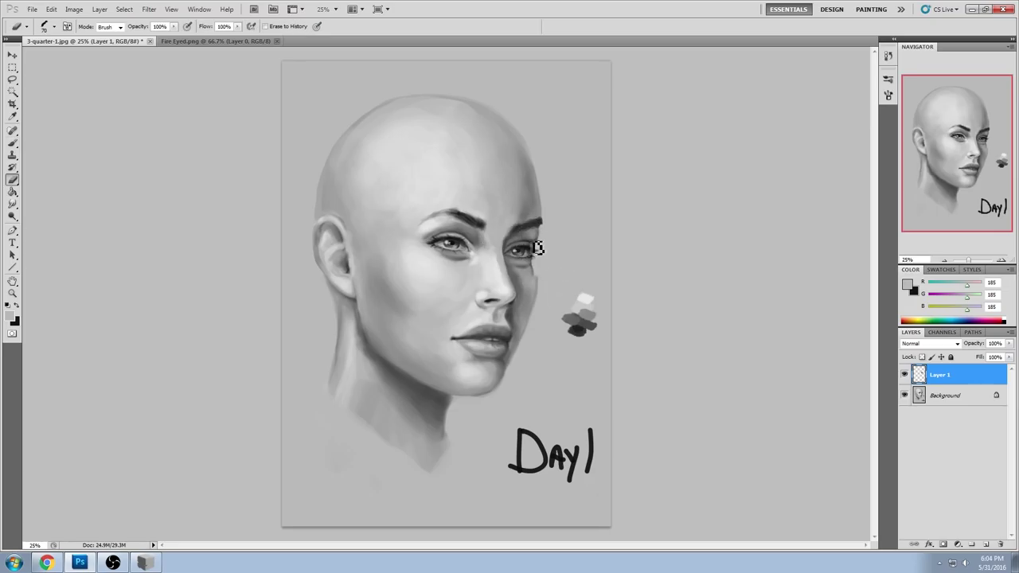
pyautogui.press('b')
pyautogui.rightClick(554, 204)
pyautogui.click(646, 448)
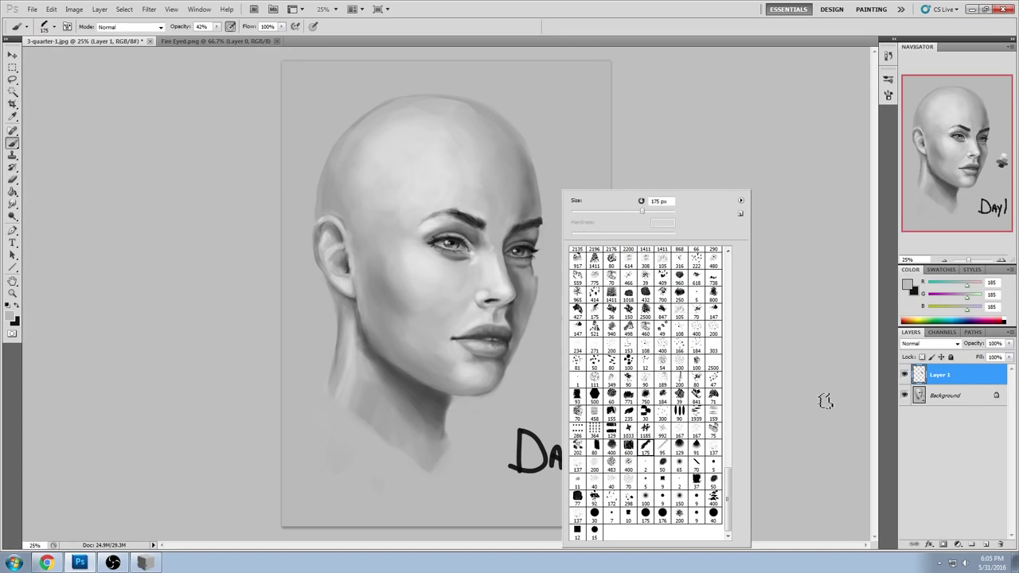
pyautogui.click(840, 398)
pyautogui.press('0')
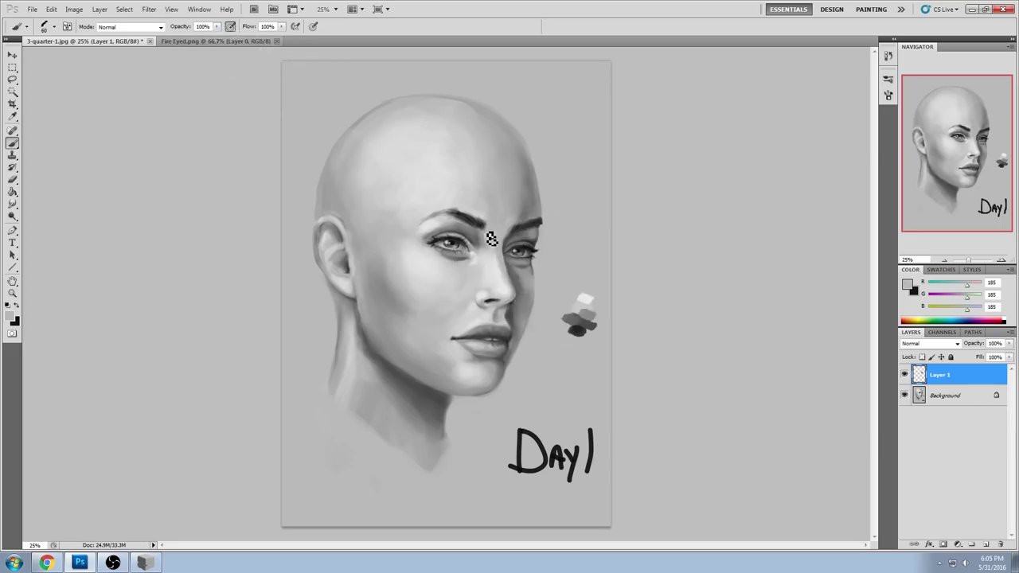
pyautogui.click(145, 563)
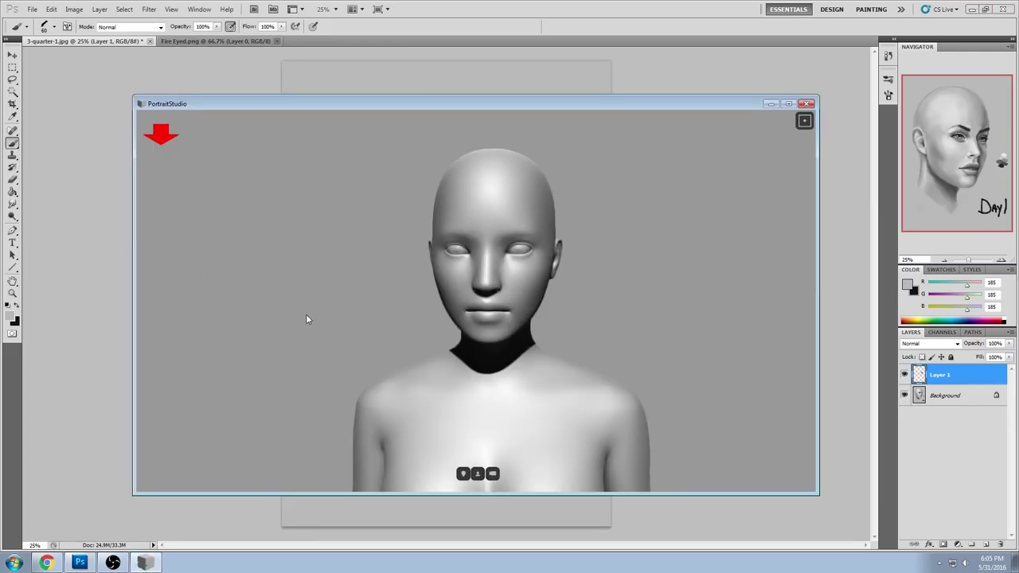
pyautogui.moveTo(546, 286); pyautogui.dragTo(428, 253)
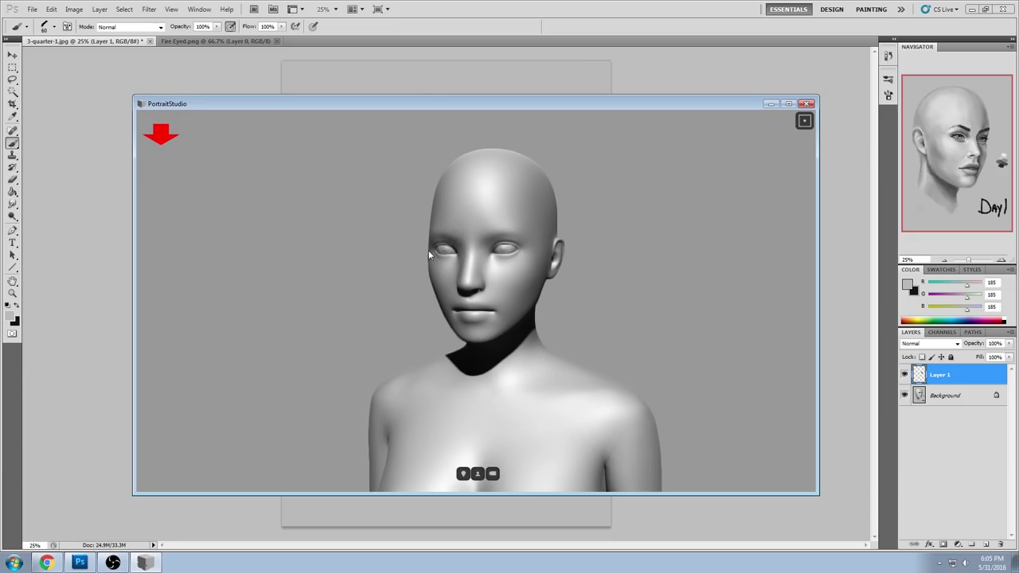
pyautogui.moveTo(496, 301); pyautogui.dragTo(666, 299)
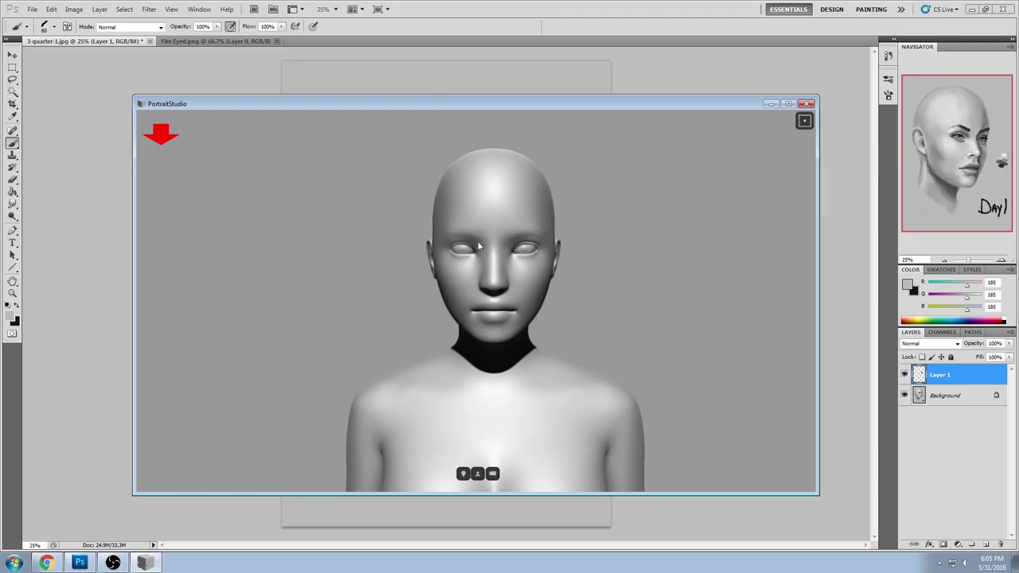
pyautogui.moveTo(481, 253); pyautogui.dragTo(372, 315)
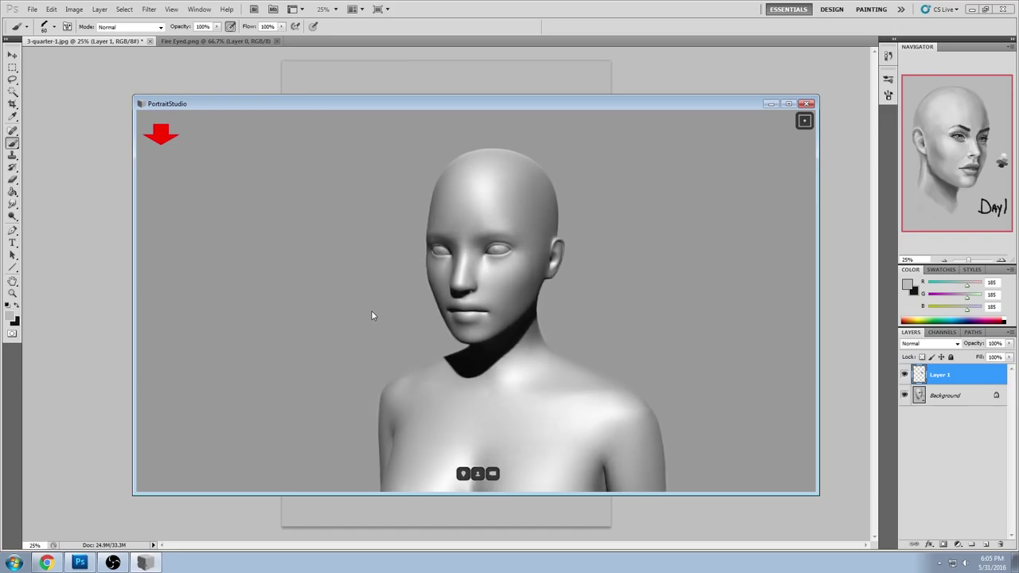
pyautogui.moveTo(451, 255); pyautogui.dragTo(429, 304)
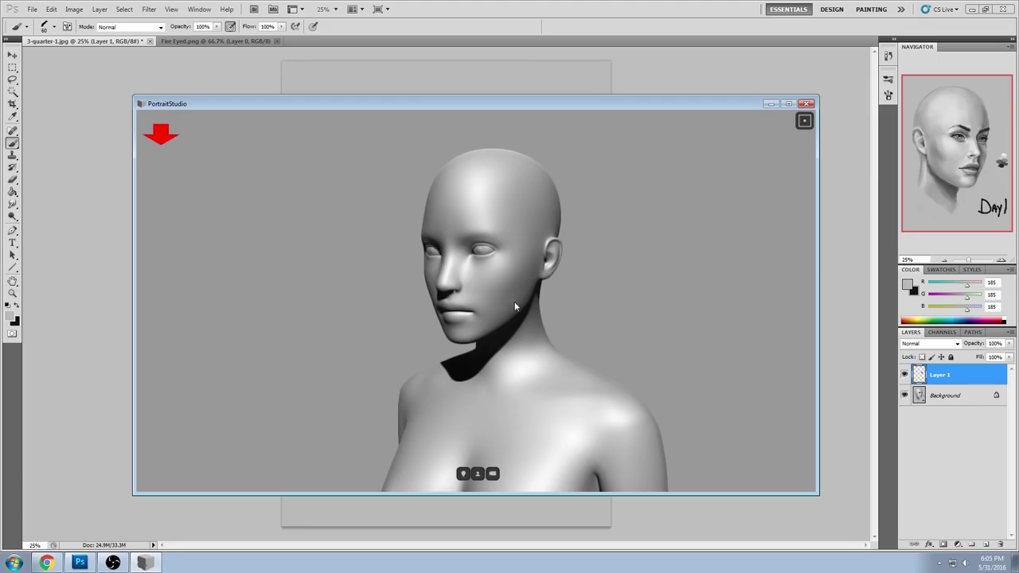
pyautogui.moveTo(497, 299); pyautogui.dragTo(387, 300)
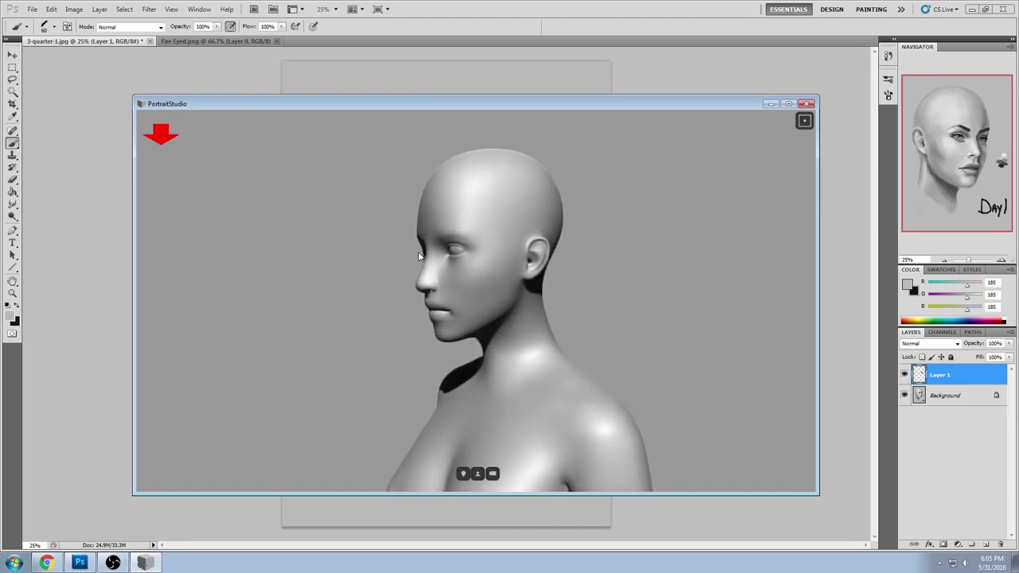
pyautogui.moveTo(463, 283); pyautogui.dragTo(777, 305)
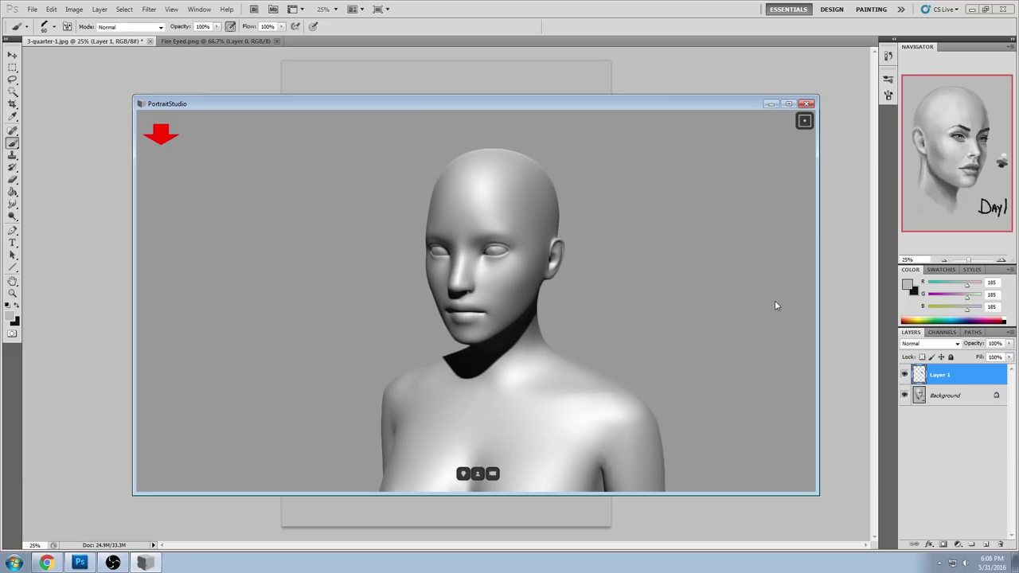
pyautogui.moveTo(763, 304); pyautogui.dragTo(621, 310)
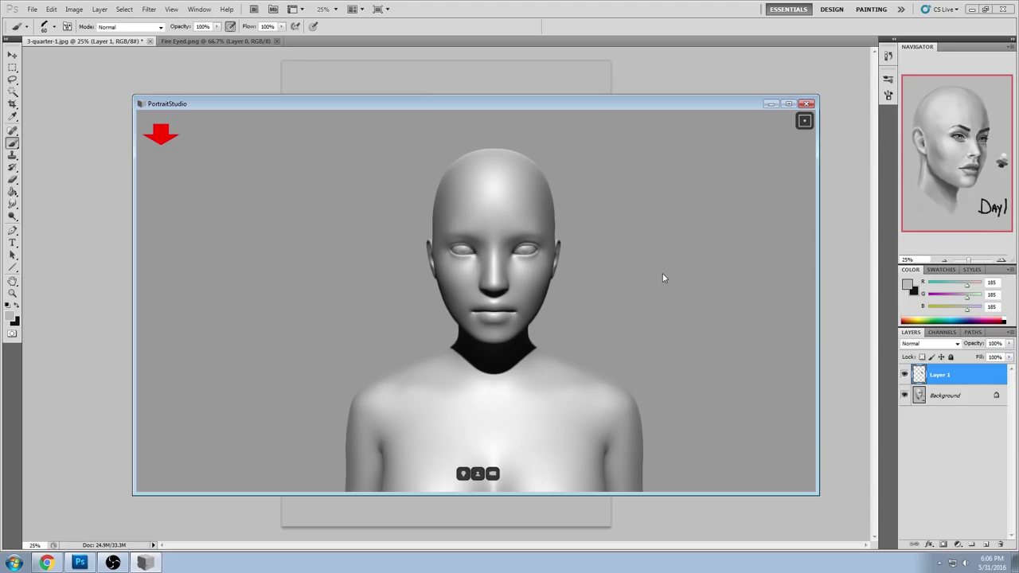
pyautogui.click(771, 105)
pyautogui.click(905, 376)
pyautogui.click(905, 376)
# Step: Paint light grey along the bald head's right edge on Layer 1, toggling visibility to compare
pyautogui.click(906, 376)
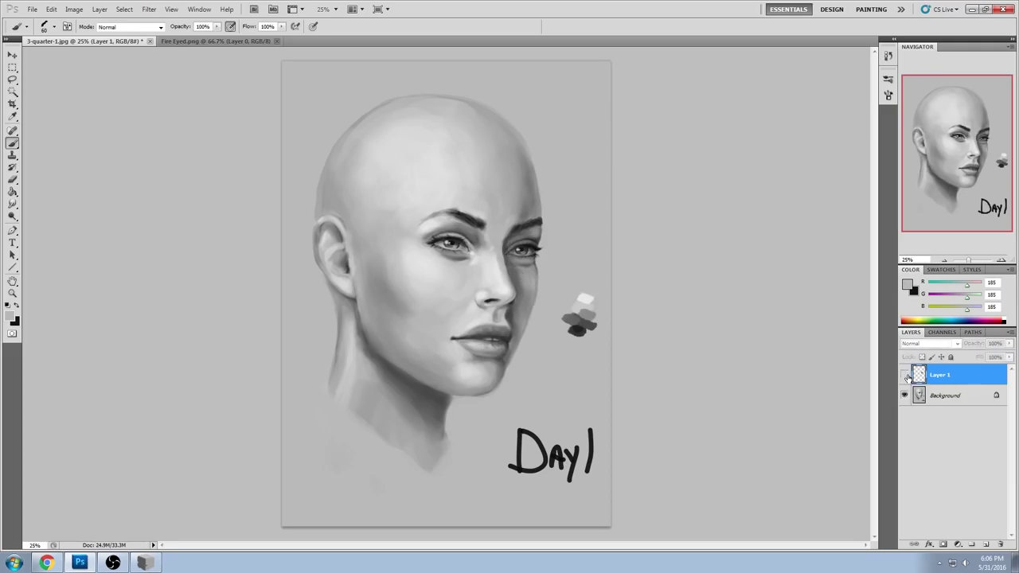
pyautogui.click(905, 376)
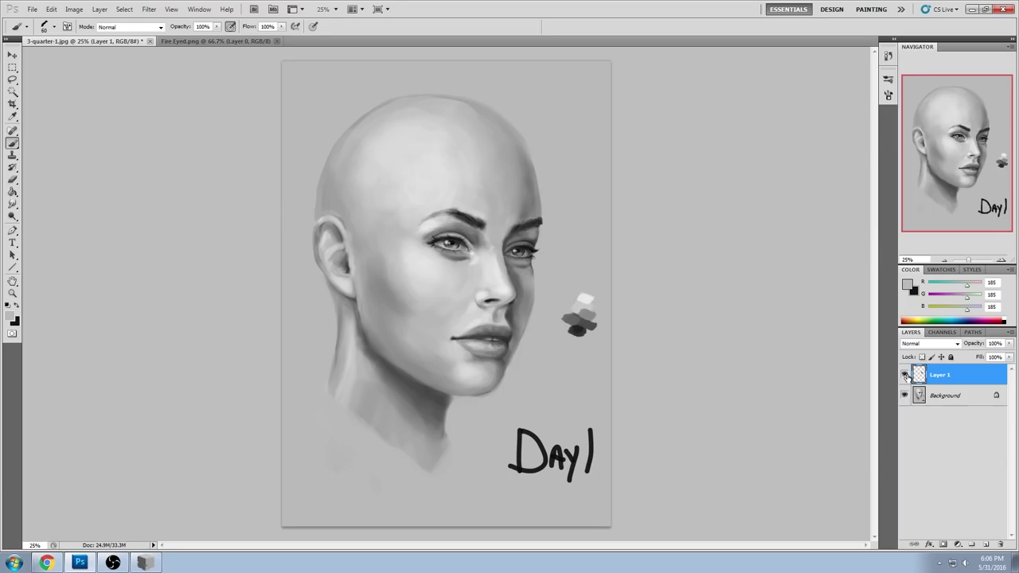
pyautogui.press('e')
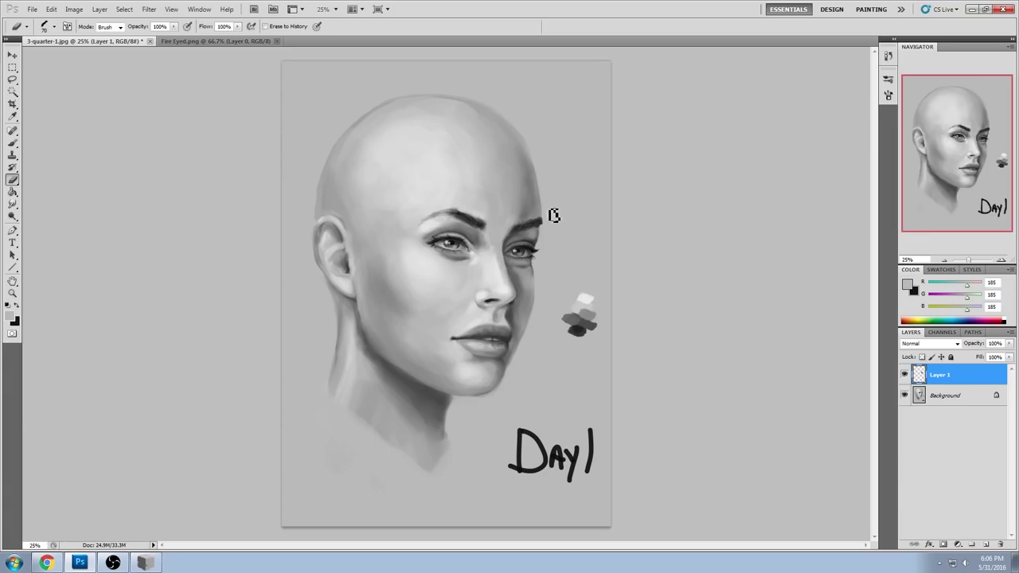
pyautogui.press('b')
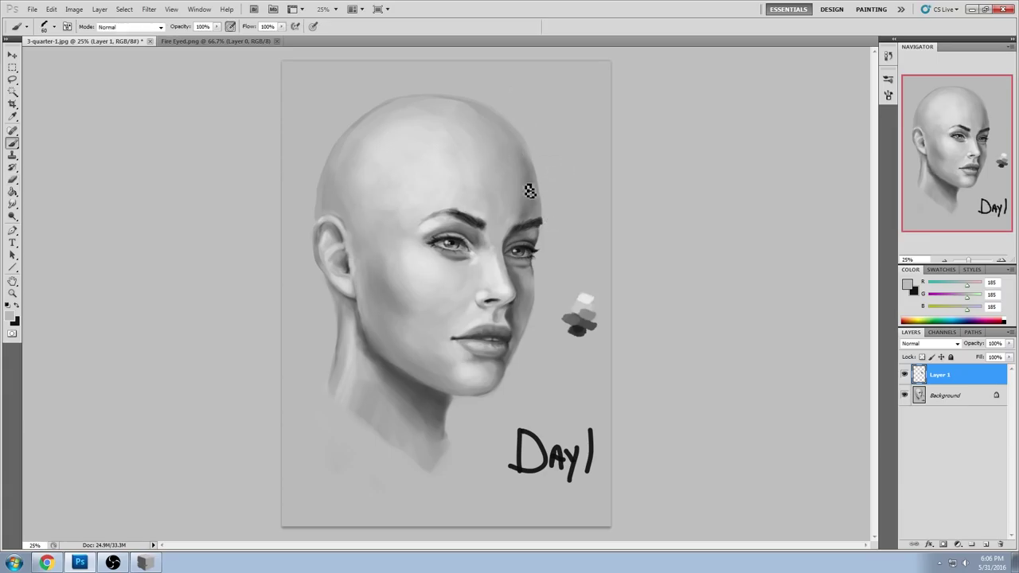
pyautogui.moveTo(551, 217); pyautogui.dragTo(548, 205)
pyautogui.click(905, 374)
pyautogui.click(906, 374)
pyautogui.click(905, 374)
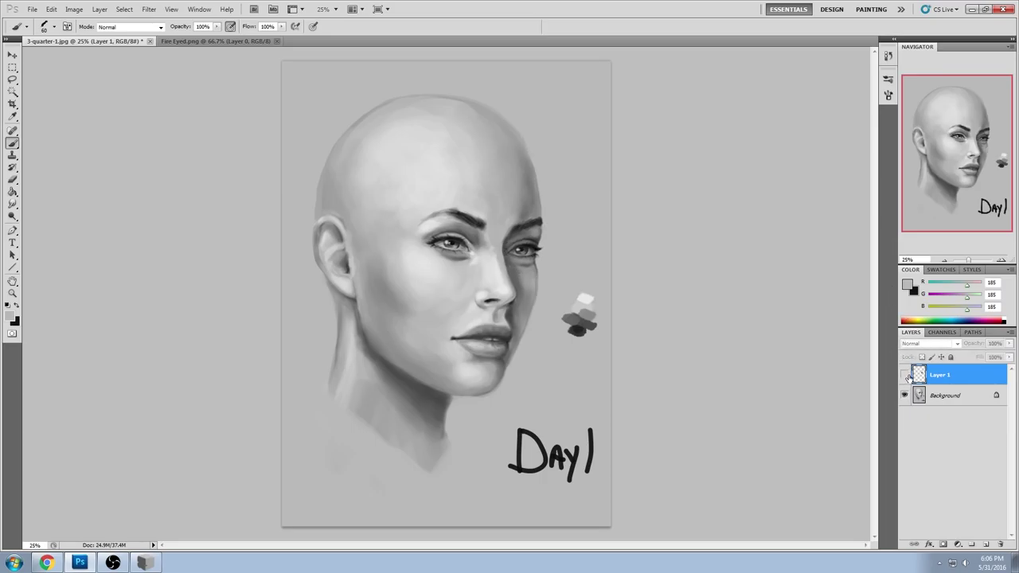
pyautogui.click(905, 374)
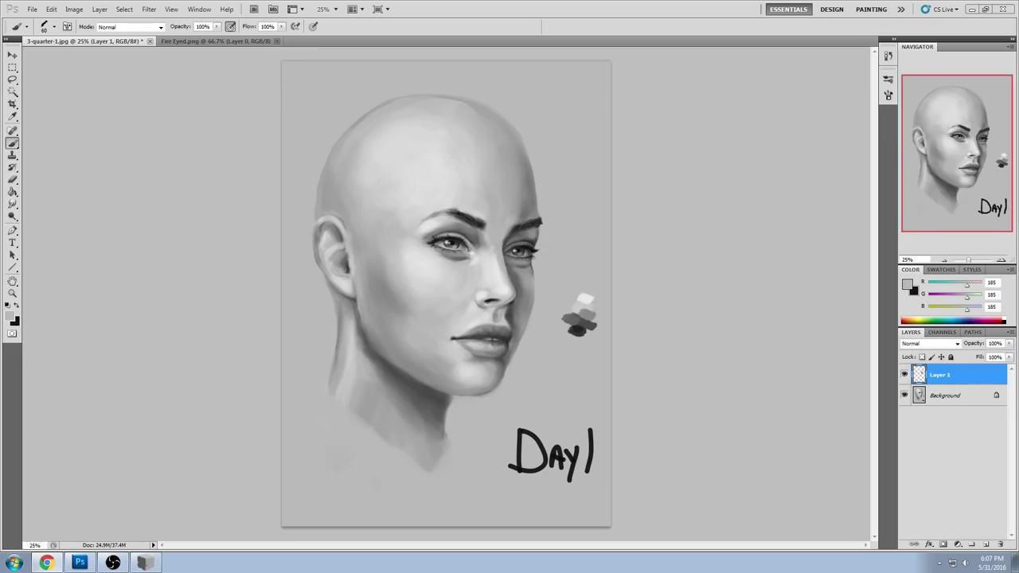
# Step: Flatten the portrait, save it as 3-quarter-1.jpg with default JPEG options, and close it
pyautogui.rightClick(941, 385)
pyautogui.click(958, 362)
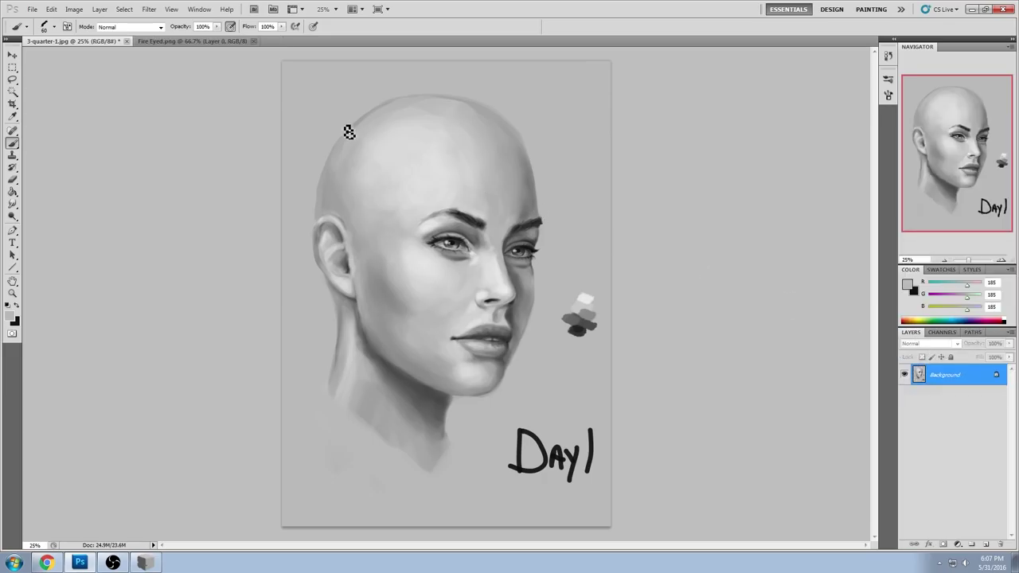
pyautogui.click(126, 41)
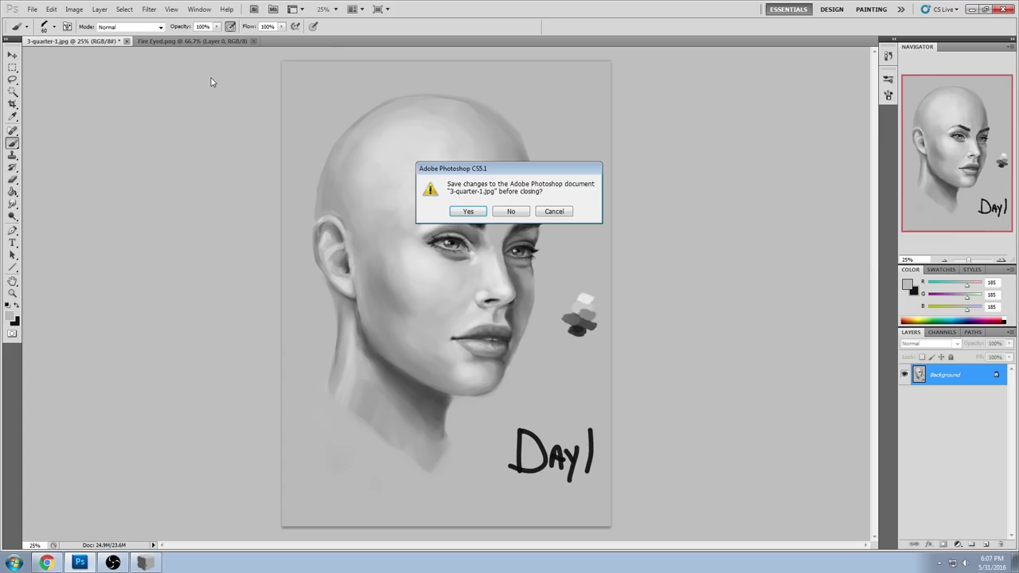
pyautogui.click(481, 213)
pyautogui.click(582, 157)
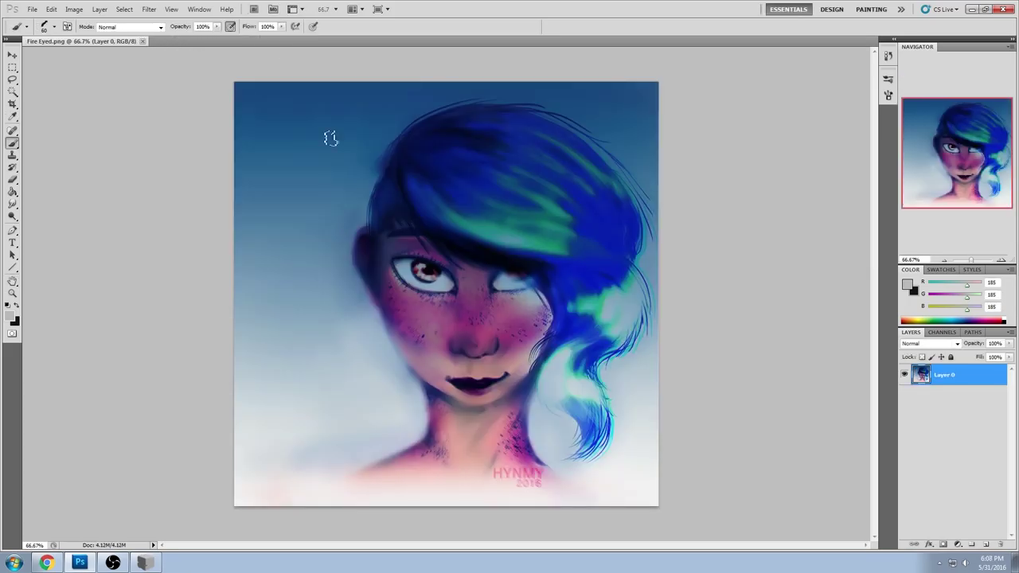
# Step: Copy the lassoed lips onto a new layer and move them slightly upward
pyautogui.press('l')
pyautogui.moveTo(514, 368); pyautogui.dragTo(445, 372)
pyautogui.moveTo(510, 382); pyautogui.dragTo(514, 369)
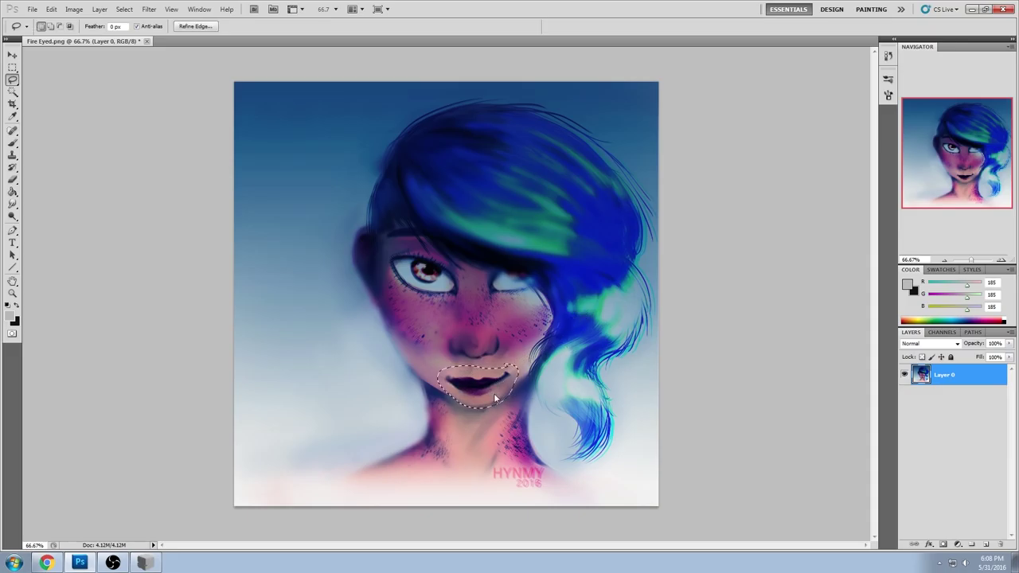
pyautogui.hotkey('ctrl', 'j')
pyautogui.press('v')
pyautogui.moveTo(494, 398); pyautogui.dragTo(494, 378)
# Step: Erase the shading on the chin below the lips, toggling Layer 1 to compare
pyautogui.hotkey('ctrl', 't')
pyautogui.press('e')
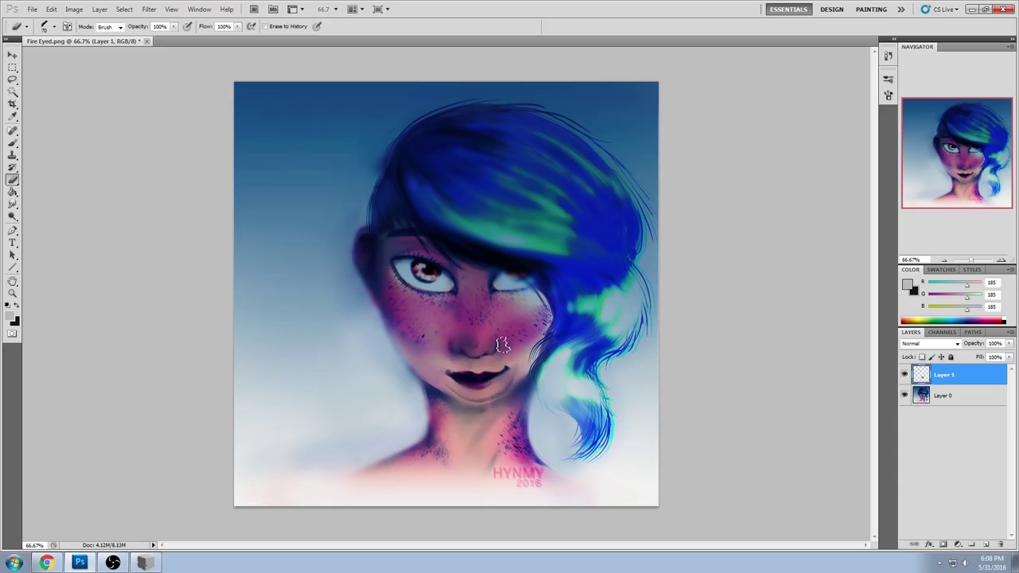
pyautogui.moveTo(437, 376)
pyautogui.mouseDown()
pyautogui.moveTo(472, 397)
pyautogui.moveTo(439, 388)
pyautogui.mouseUp()
pyautogui.click(904, 375)
pyautogui.click(903, 376)
pyautogui.click(904, 376)
pyautogui.click(904, 375)
# Step: Search Google in Chrome for 'star wars episode 7 old lady' and show image results
pyautogui.click(46, 563)
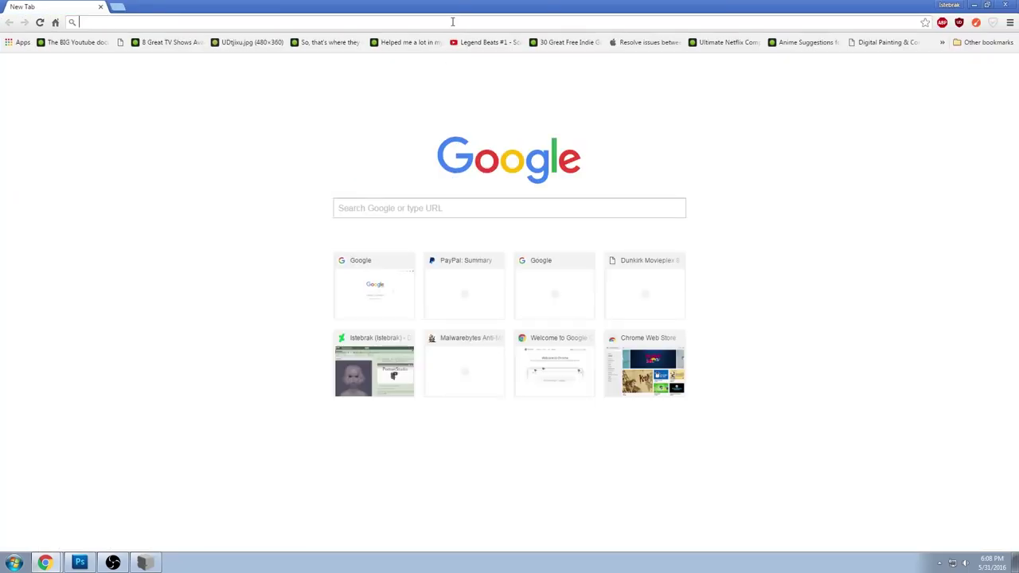
pyautogui.write('star wars episode 7')
pyautogui.write('old lady')
pyautogui.press('Return')
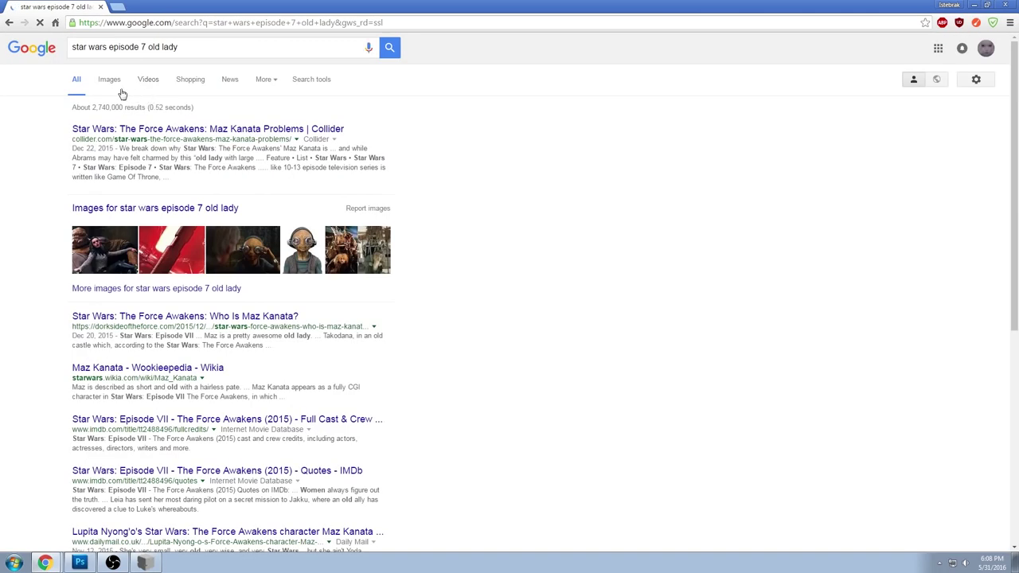
pyautogui.click(111, 80)
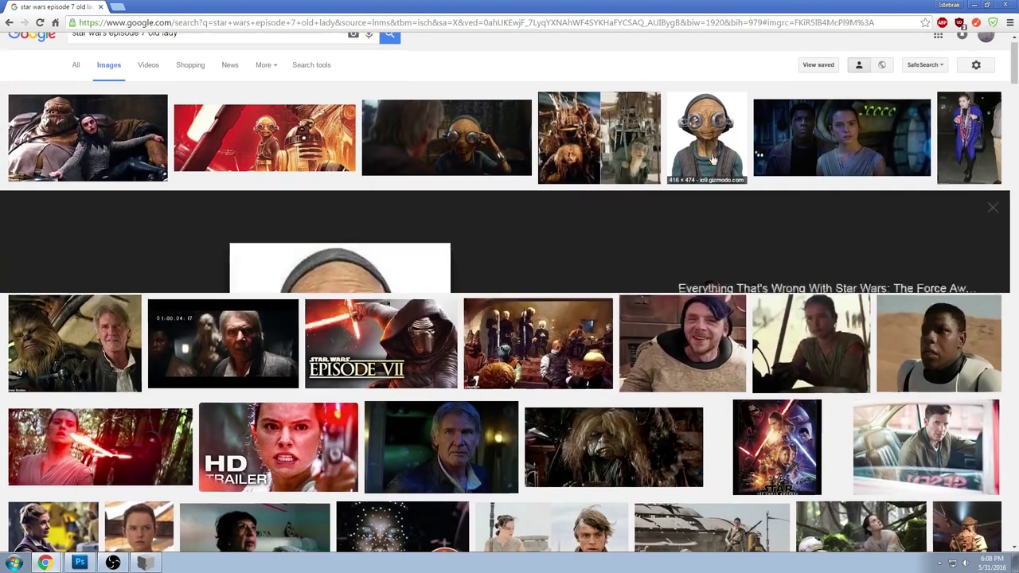
# Step: Open the large preview of the goggled alien figure, briefly browsing to a neighbouring still
pyautogui.click(711, 159)
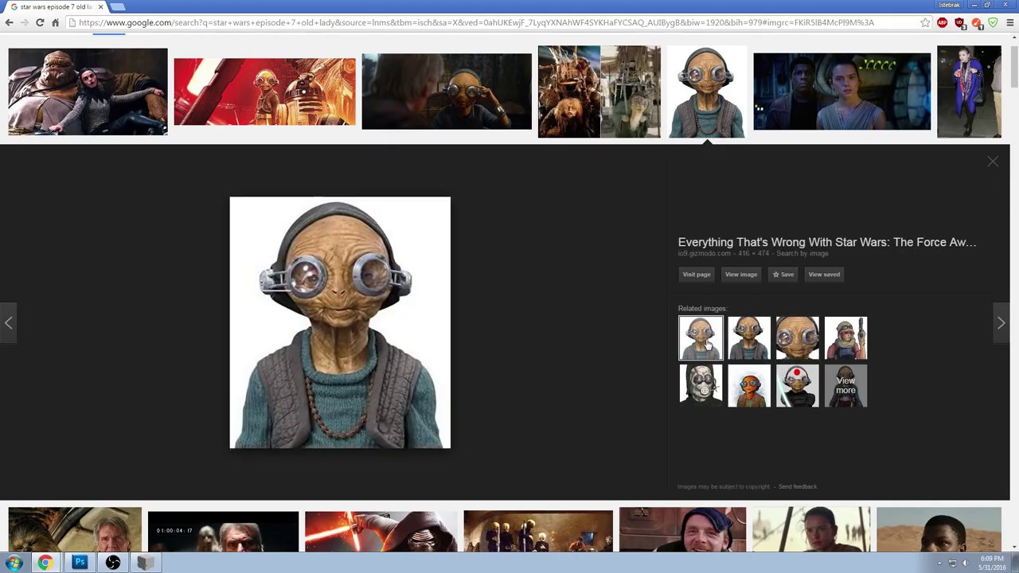
pyautogui.scroll(-1, 514, 302)
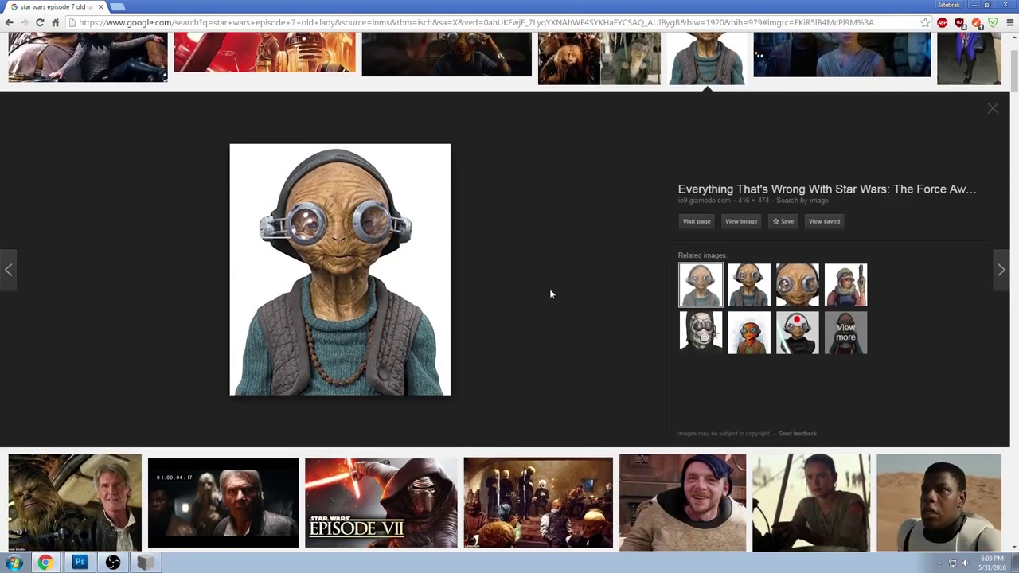
pyautogui.press('Left')
pyautogui.press('Left')
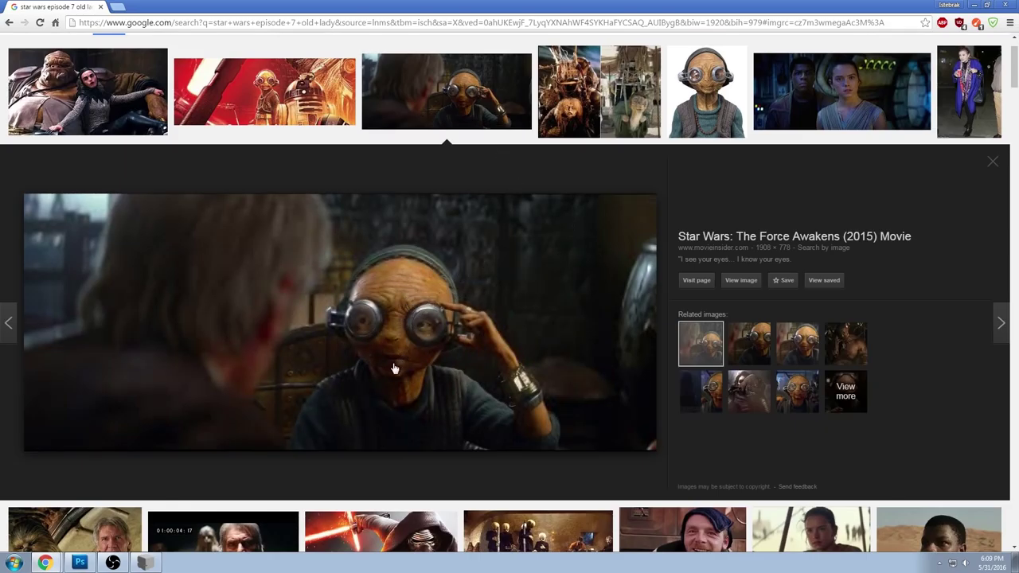
pyautogui.click(705, 105)
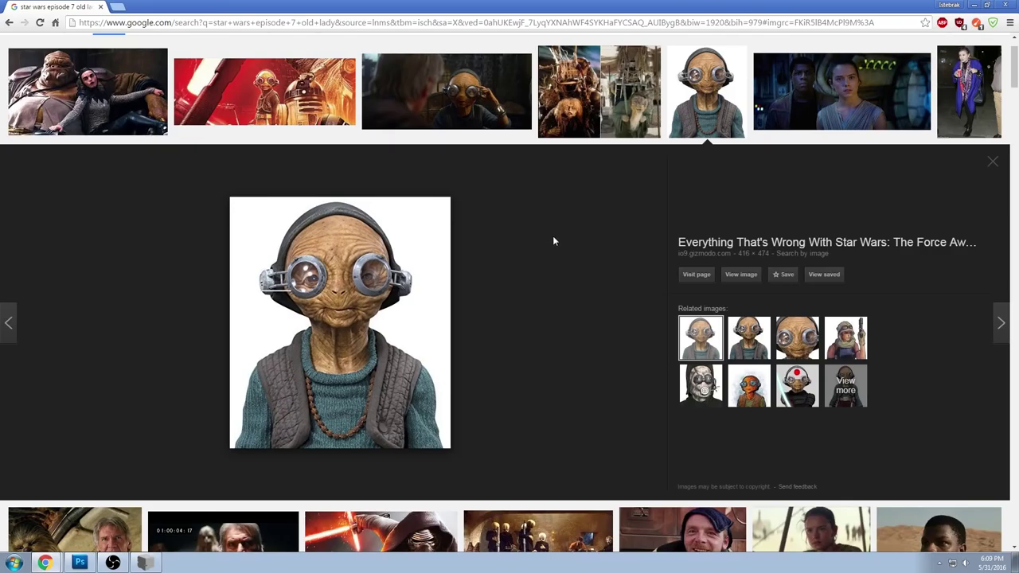
pyautogui.scroll(-3, 531, 261)
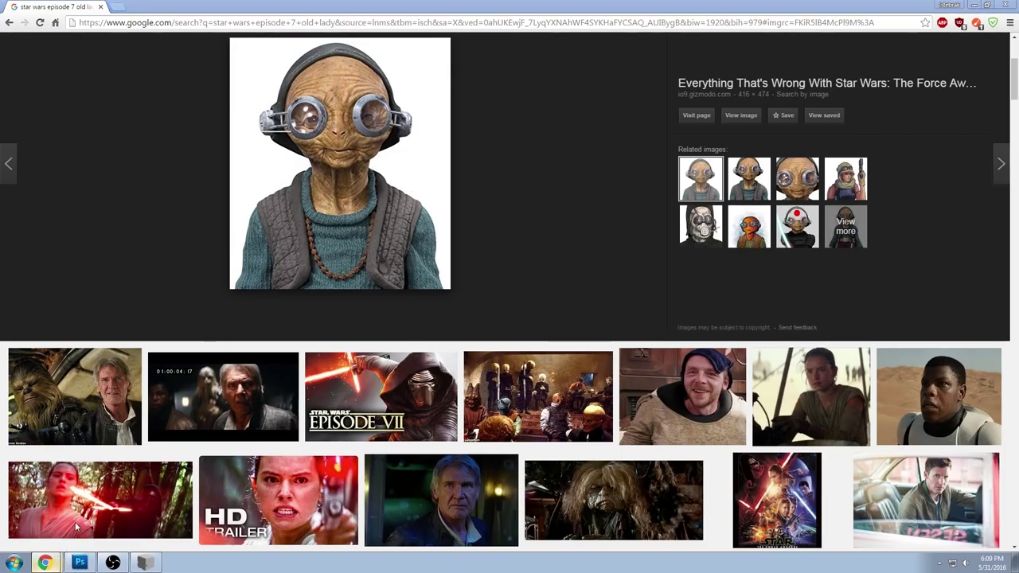
# Step: Glance at the Photoshop painting, return to the results and restore Chrome from full screen
pyautogui.click(79, 563)
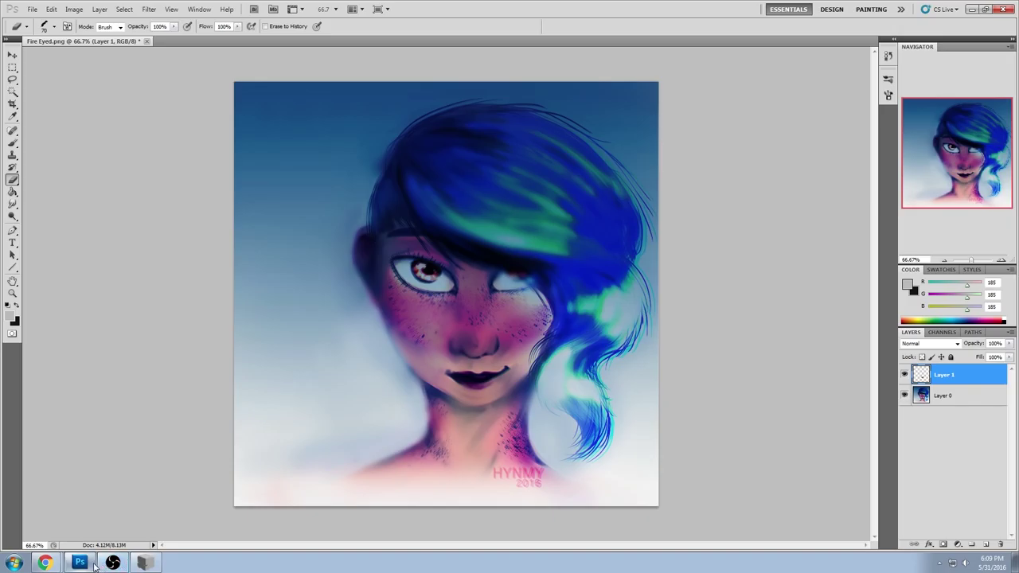
pyautogui.click(52, 564)
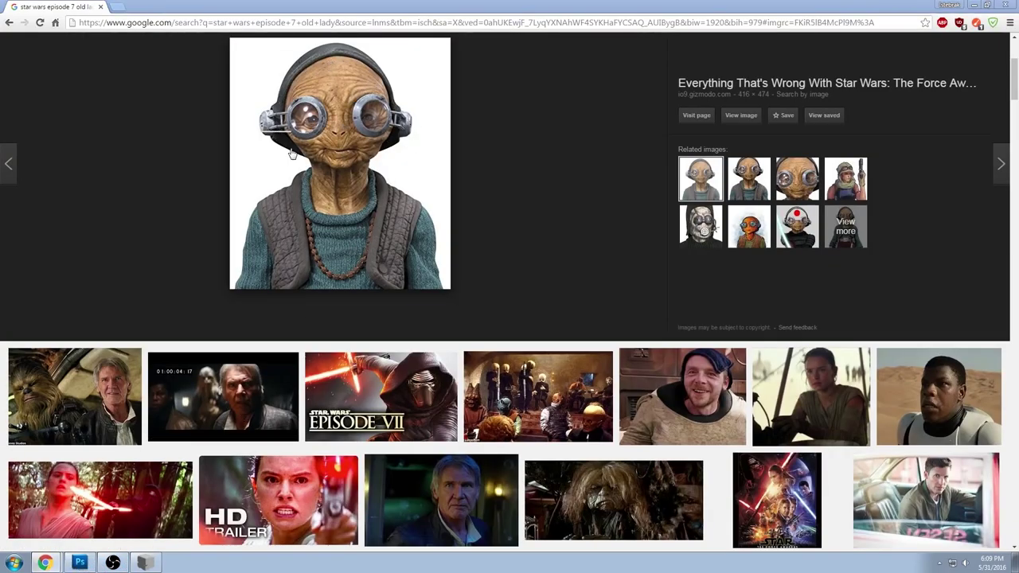
pyautogui.scroll(2, 557, 182)
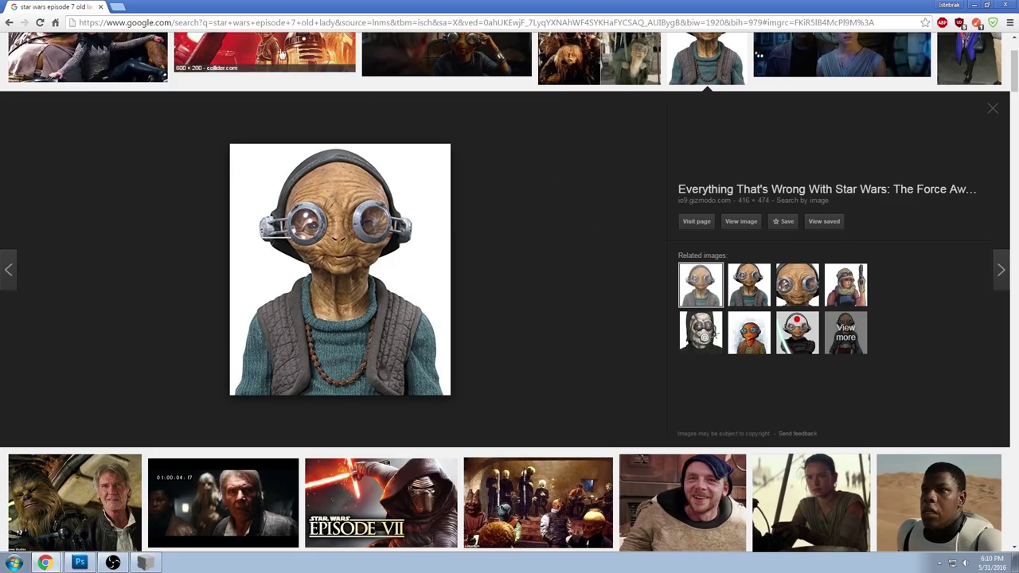
pyautogui.moveTo(434, 5); pyautogui.dragTo(518, 47)
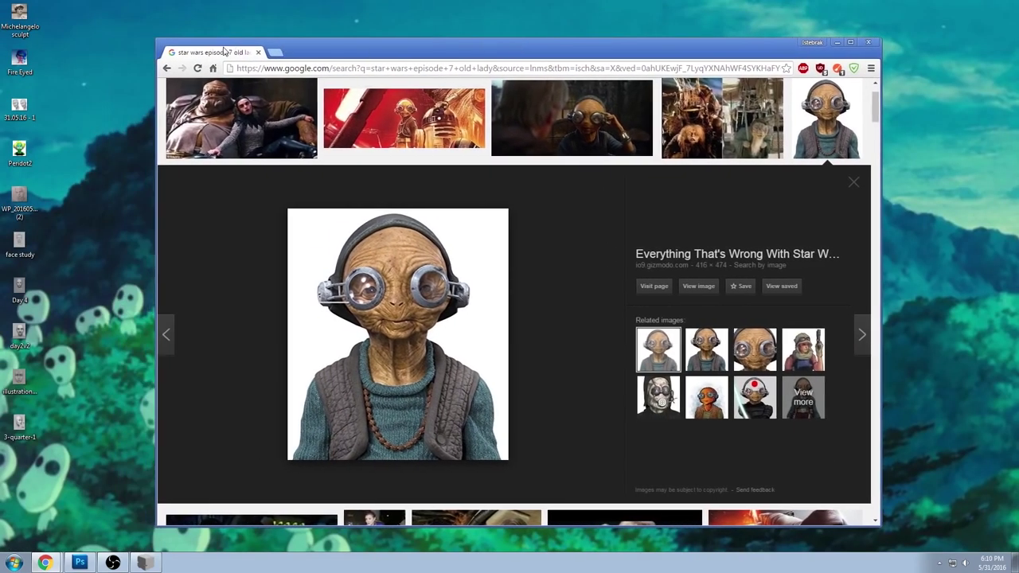
# Step: Bring the Fire Eyed painting back and toggle Layer 1 to compare the mouth strokes
pyautogui.press('super+d')
pyautogui.click(79, 563)
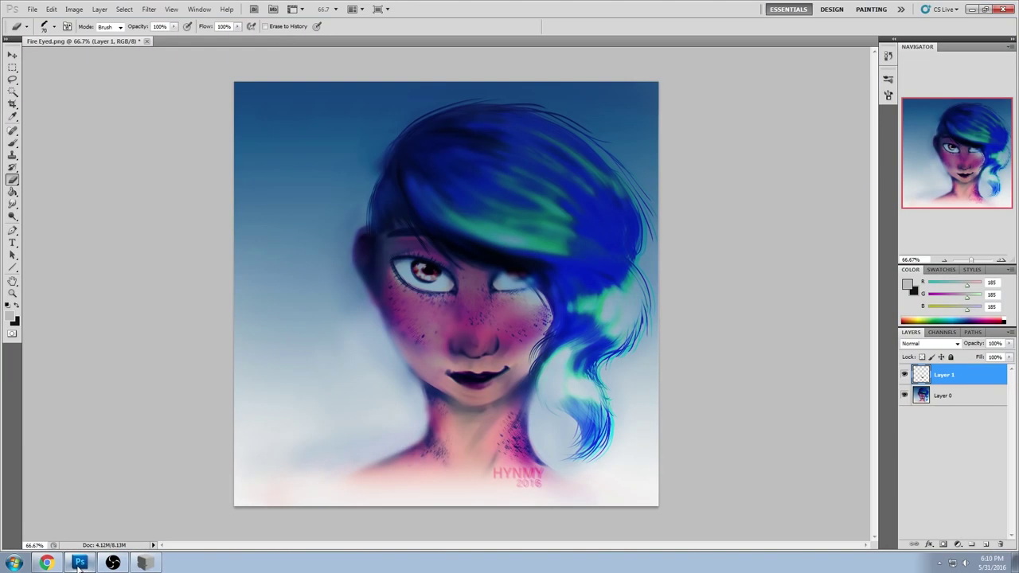
pyautogui.click(903, 374)
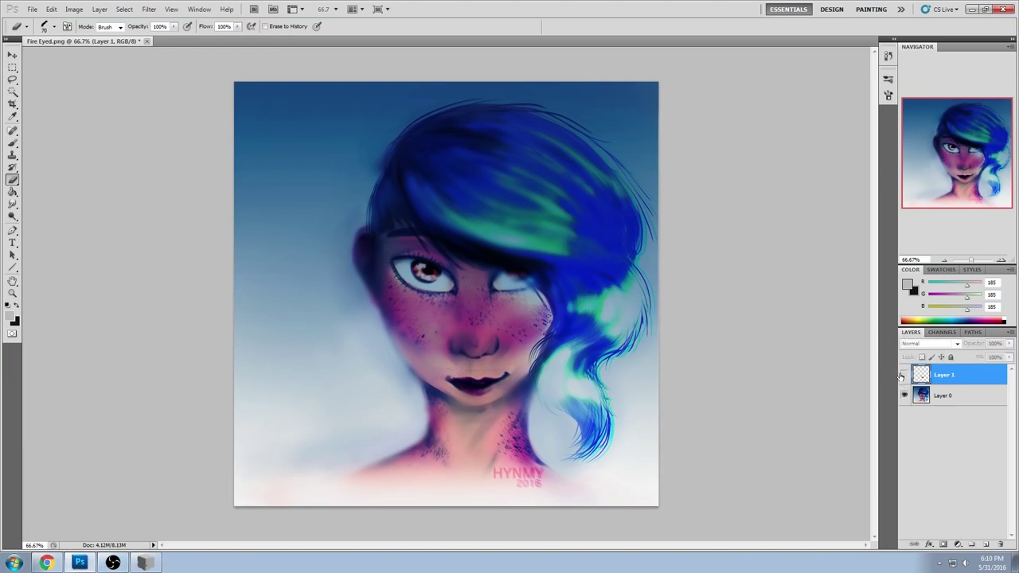
pyautogui.click(904, 375)
pyautogui.click(904, 375)
pyautogui.click(903, 375)
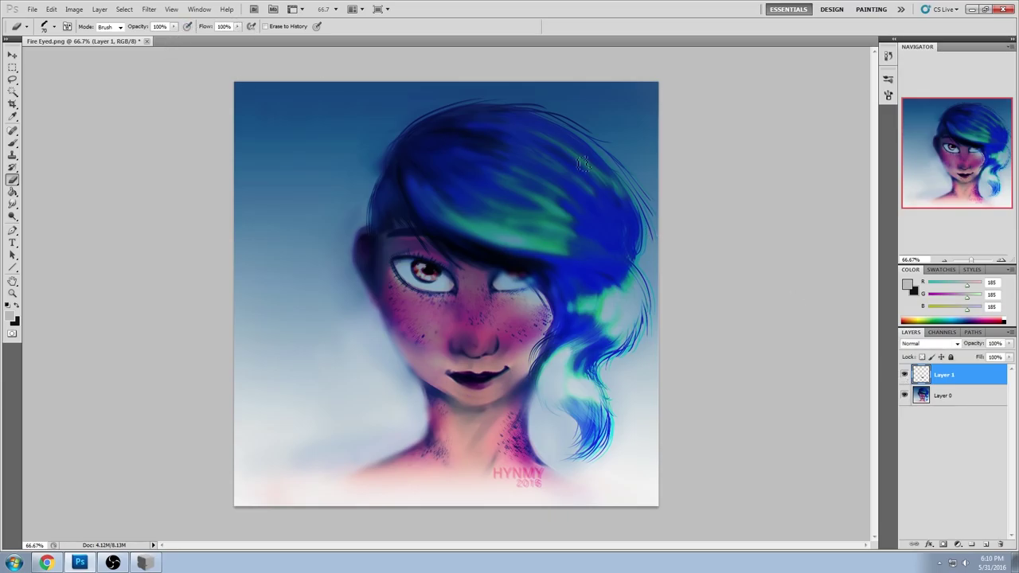
# Step: Flatten the image into the Background layer, then close Fire Eyed.png and save the changes
pyautogui.rightClick(956, 383)
pyautogui.click(938, 370)
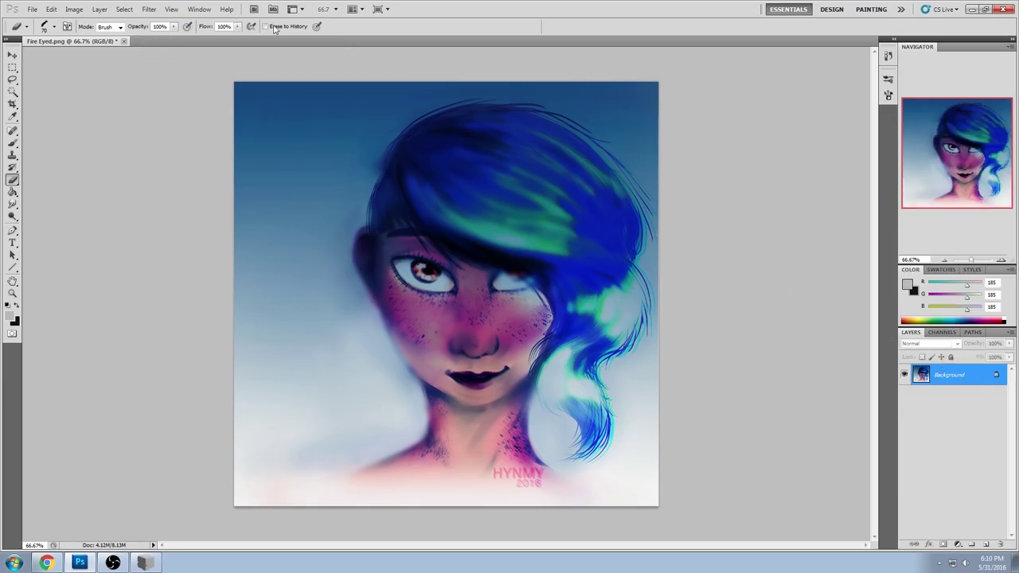
pyautogui.click(125, 40)
pyautogui.click(472, 211)
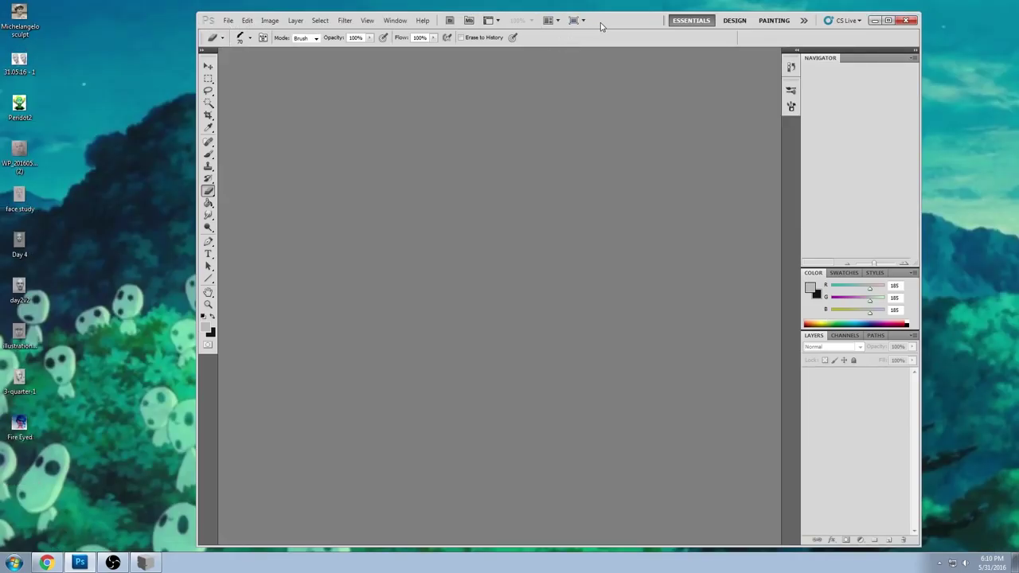
# Step: Shift the Photoshop window slightly left on the desktop
pyautogui.moveTo(601, 26); pyautogui.dragTo(536, 22)
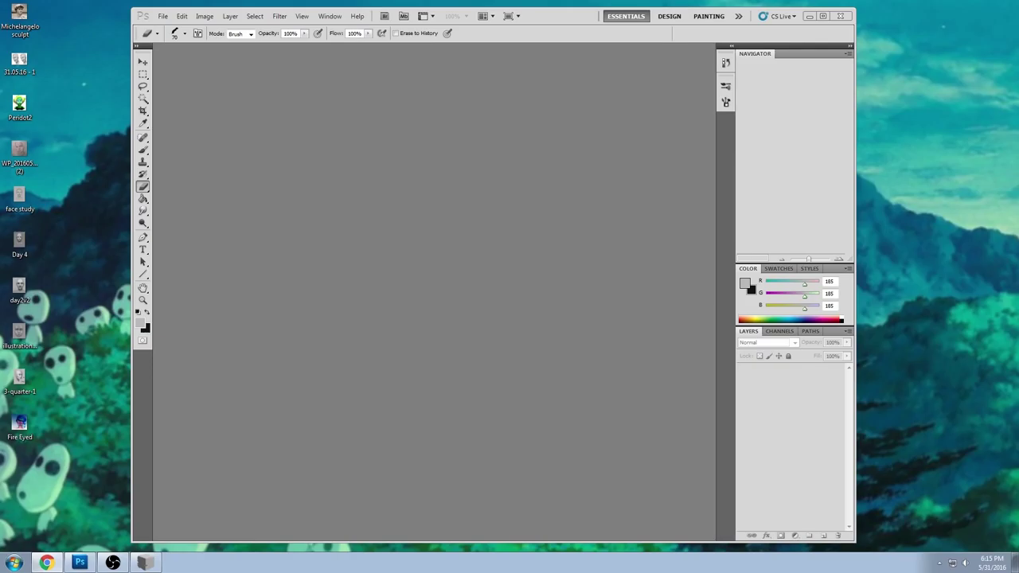
# Step: Create a new white Untitled-1 canvas with Ctrl+N and zoom in on it
pyautogui.click(162, 16)
pyautogui.press('Escape')
pyautogui.hotkey('ctrl', 'n')
pyautogui.click(611, 146)
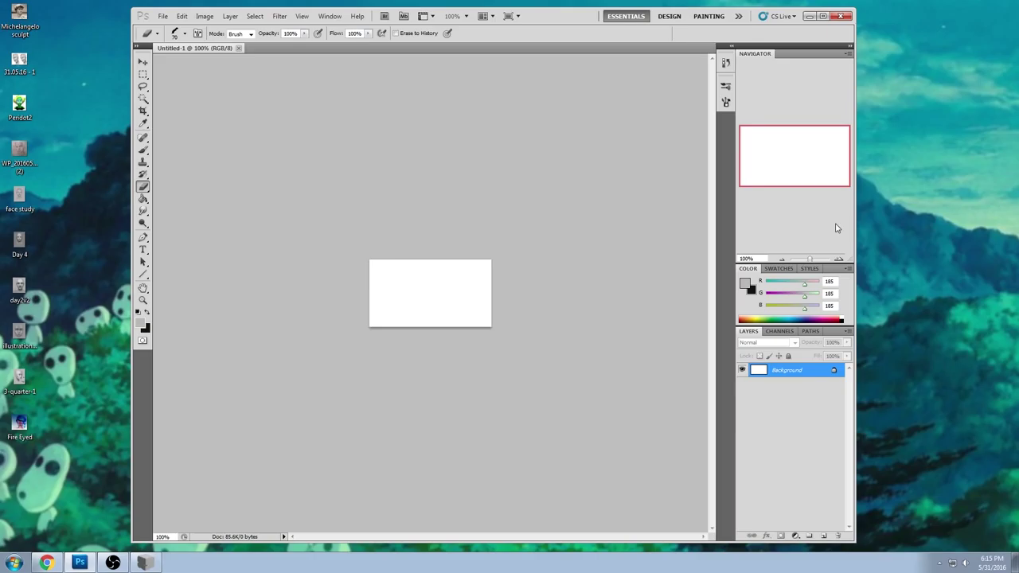
pyautogui.hotkey('ctrl', '+')
pyautogui.hotkey('ctrl', '+')
# Step: Set the foreground colour to black (0, 0, 0)
pyautogui.click(745, 284)
pyautogui.moveTo(739, 283); pyautogui.dragTo(693, 374)
pyautogui.click(936, 234)
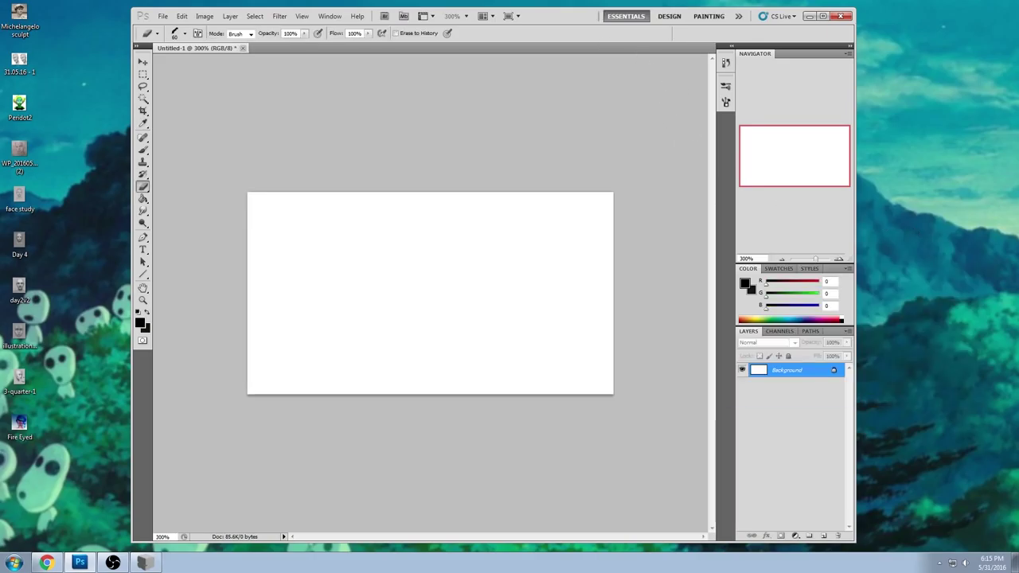
# Step: Draw the forehead-and-nose profile line, the eye lid and a short nostril stroke
pyautogui.moveTo(408, 203)
pyautogui.mouseDown()
pyautogui.moveTo(409, 259)
pyautogui.moveTo(371, 307)
pyautogui.moveTo(395, 340)
pyautogui.moveTo(388, 351)
pyautogui.moveTo(428, 371)
pyautogui.mouseUp()
pyautogui.moveTo(422, 282)
pyautogui.mouseDown()
pyautogui.moveTo(469, 275)
pyautogui.moveTo(427, 285)
pyautogui.moveTo(454, 295)
pyautogui.moveTo(449, 271)
pyautogui.moveTo(437, 286)
pyautogui.moveTo(447, 253)
pyautogui.moveTo(469, 271)
pyautogui.mouseUp()
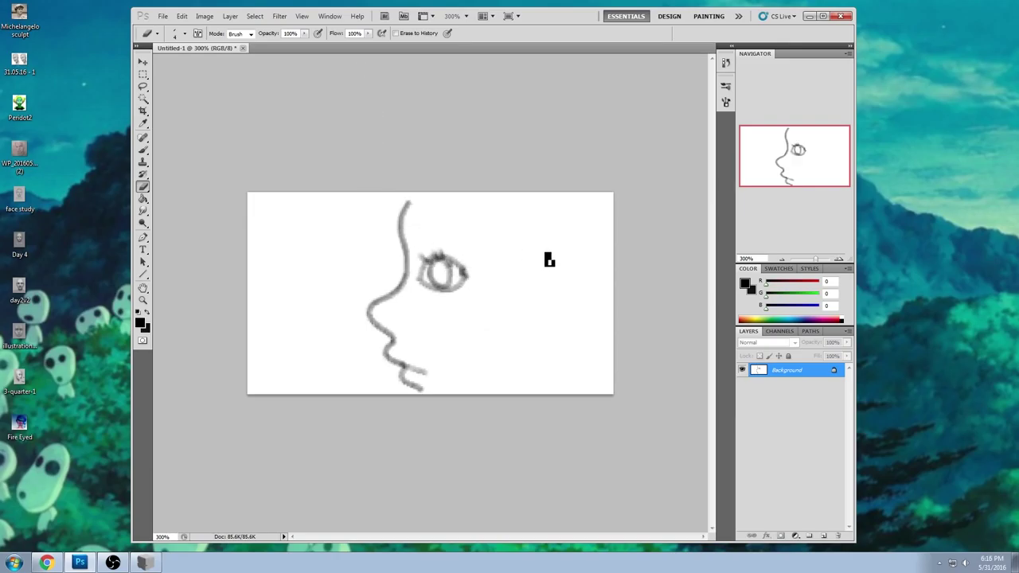
pyautogui.hotkey('ctrl', 'alt', 'z')
pyautogui.hotkey('ctrl', 'alt', 'z')
pyautogui.hotkey('ctrl', 'alt', 'z')
pyautogui.hotkey('ctrl', 'alt', 'z')
pyautogui.hotkey('ctrl', 'alt', 'z')
pyautogui.hotkey('ctrl', 'alt', 'z')
pyautogui.moveTo(431, 253)
pyautogui.mouseDown()
pyautogui.moveTo(439, 285)
pyautogui.moveTo(426, 266)
pyautogui.moveTo(431, 276)
pyautogui.moveTo(435, 236)
pyautogui.moveTo(447, 247)
pyautogui.moveTo(417, 253)
pyautogui.moveTo(451, 243)
pyautogui.moveTo(410, 227)
pyautogui.moveTo(424, 195)
pyautogui.moveTo(446, 199)
pyautogui.moveTo(419, 242)
pyautogui.moveTo(457, 243)
pyautogui.mouseUp()
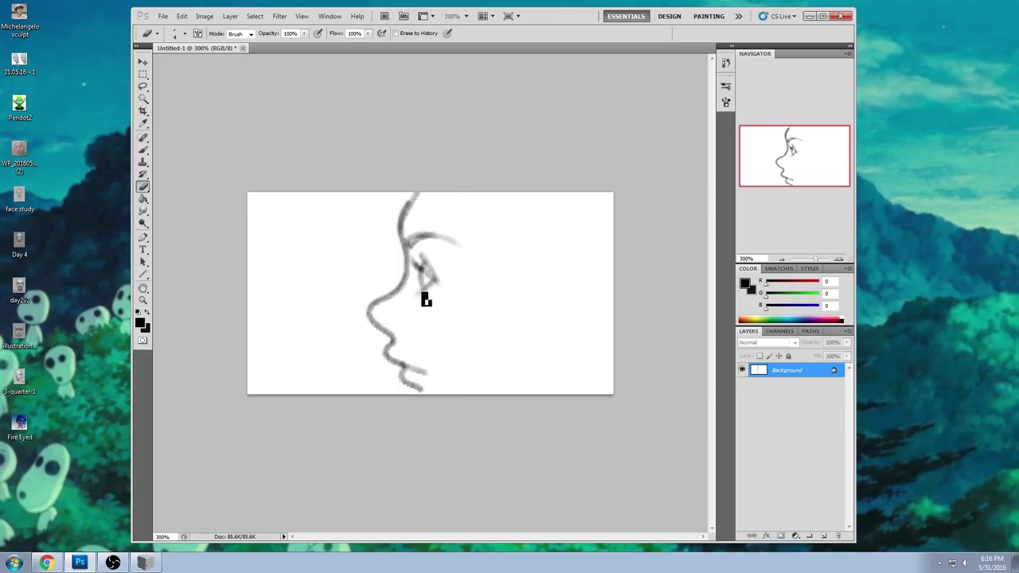
pyautogui.moveTo(396, 332); pyautogui.dragTo(404, 317)
pyautogui.hotkey('ctrl', 'z')
pyautogui.moveTo(403, 321)
pyautogui.mouseDown()
pyautogui.moveTo(343, 415)
pyautogui.moveTo(400, 431)
pyautogui.moveTo(406, 312)
pyautogui.moveTo(390, 280)
pyautogui.moveTo(411, 330)
pyautogui.moveTo(401, 330)
pyautogui.moveTo(431, 335)
pyautogui.moveTo(450, 317)
pyautogui.mouseUp()
# Step: Draw the lip stroke below the nose, redoing it several times, then try and undo a head outline
pyautogui.hotkey('ctrl', 'z')
pyautogui.moveTo(402, 366)
pyautogui.mouseDown()
pyautogui.moveTo(440, 362)
pyautogui.moveTo(416, 363)
pyautogui.moveTo(430, 365)
pyautogui.mouseUp()
pyautogui.hotkey('ctrl', 'z')
pyautogui.hotkey('ctrl', 'z')
pyautogui.moveTo(400, 364); pyautogui.dragTo(431, 370)
pyautogui.hotkey('ctrl', 'z')
pyautogui.moveTo(400, 353); pyautogui.dragTo(401, 348)
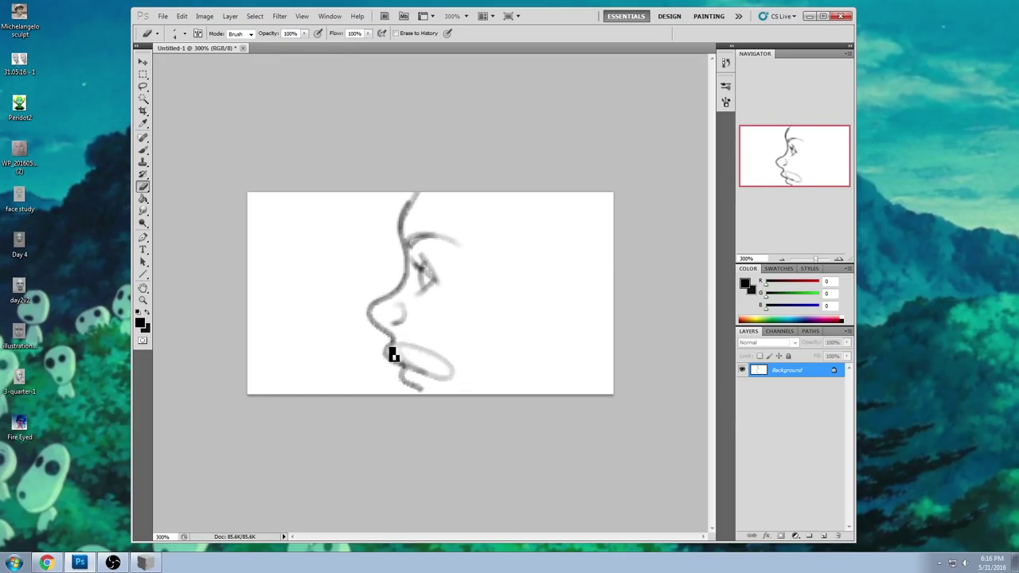
pyautogui.hotkey('ctrl', 'z')
pyautogui.moveTo(491, 222); pyautogui.dragTo(381, 228)
pyautogui.moveTo(366, 267); pyautogui.dragTo(365, 262)
pyautogui.hotkey('ctrl', 'alt', 'z')
pyautogui.hotkey('ctrl', 'alt', 'z')
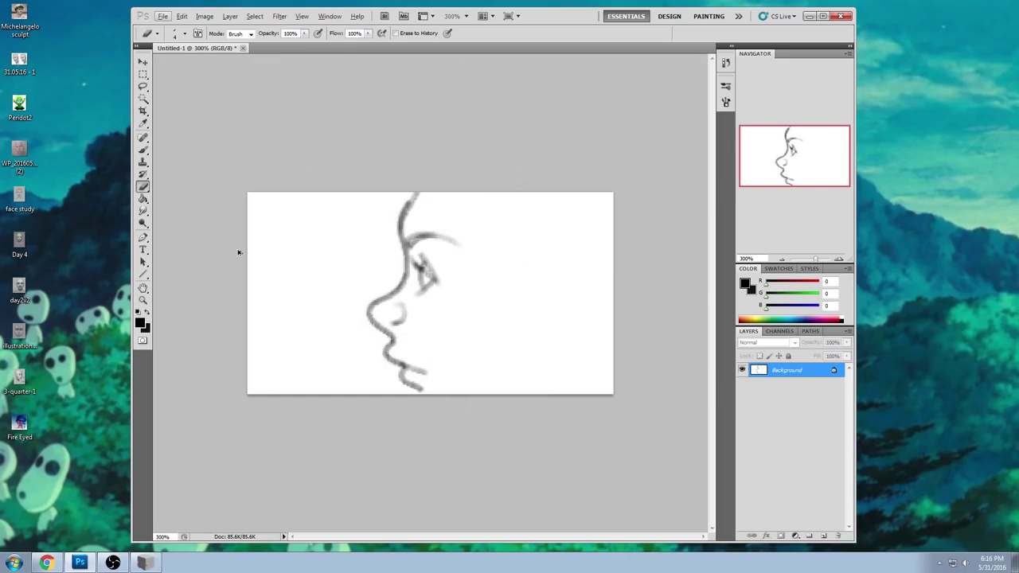